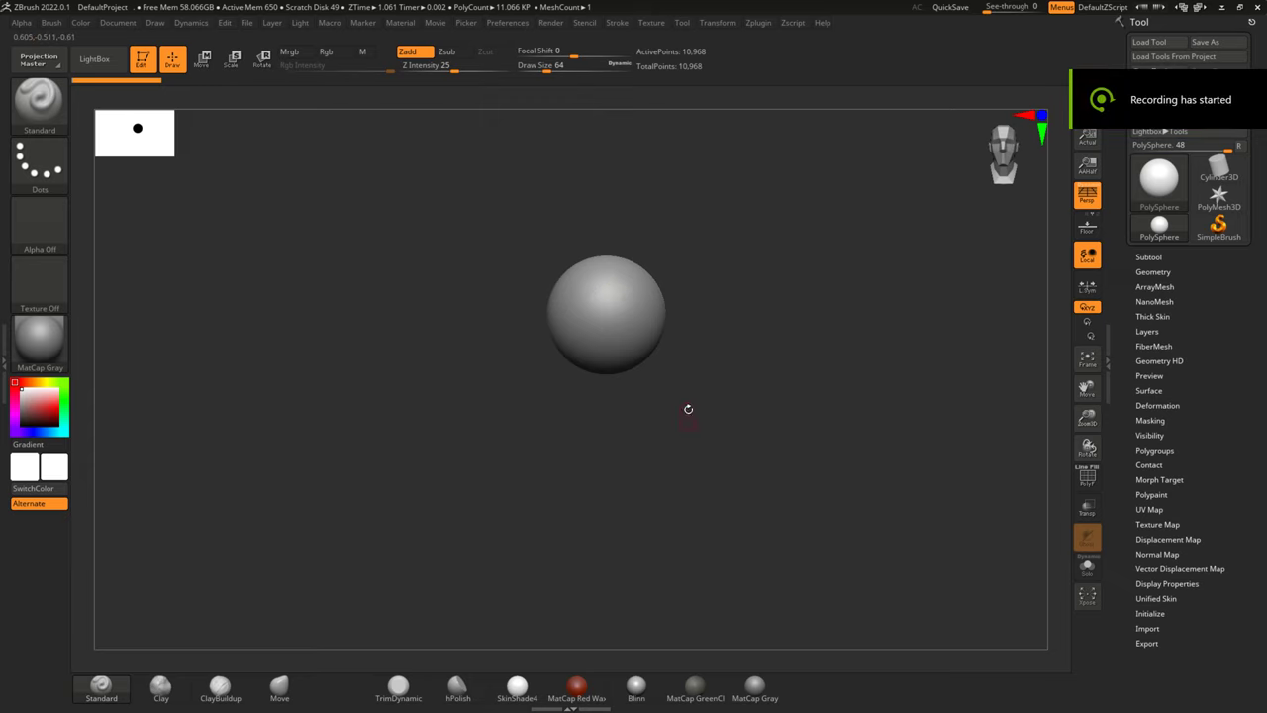
Centre and frame the PolySphere in the view with the Move Transpose gizmo attached.
{"action": "left_click_drag", "start_coordinate": [711, 332], "coordinate": [702, 396], "text": "alt"}
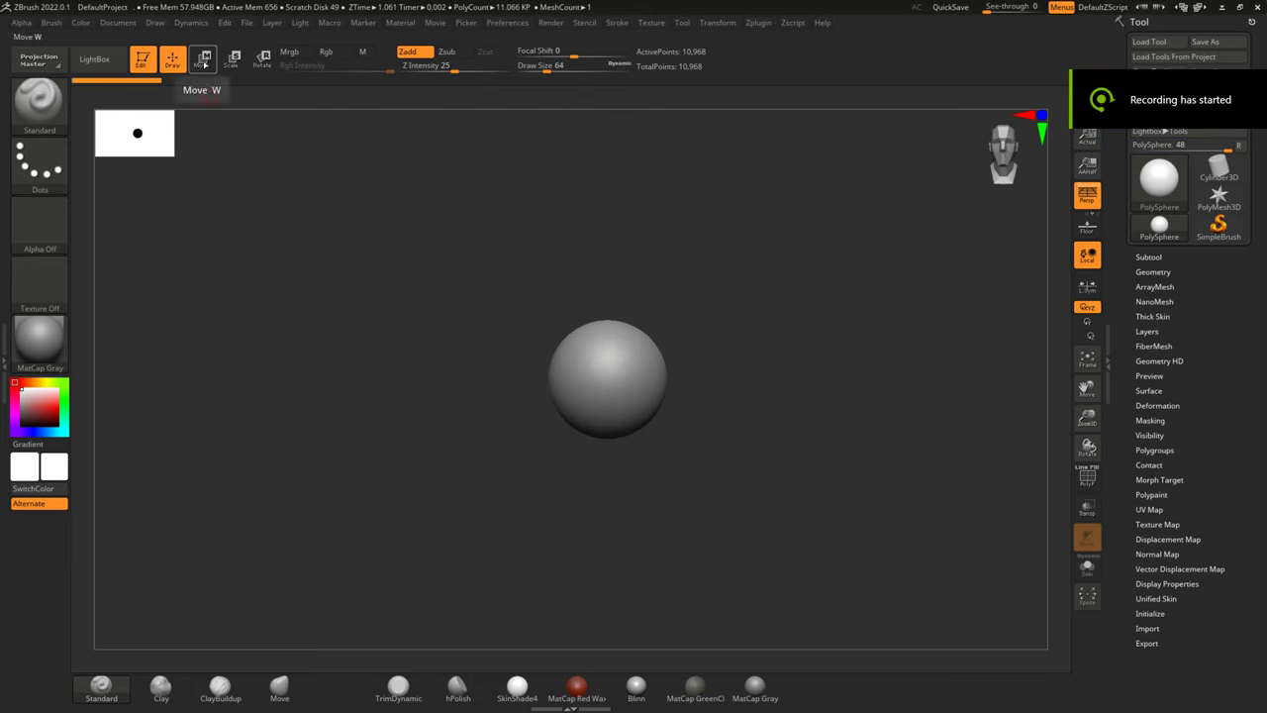
{"action": "left_click", "coordinate": [203, 60]}
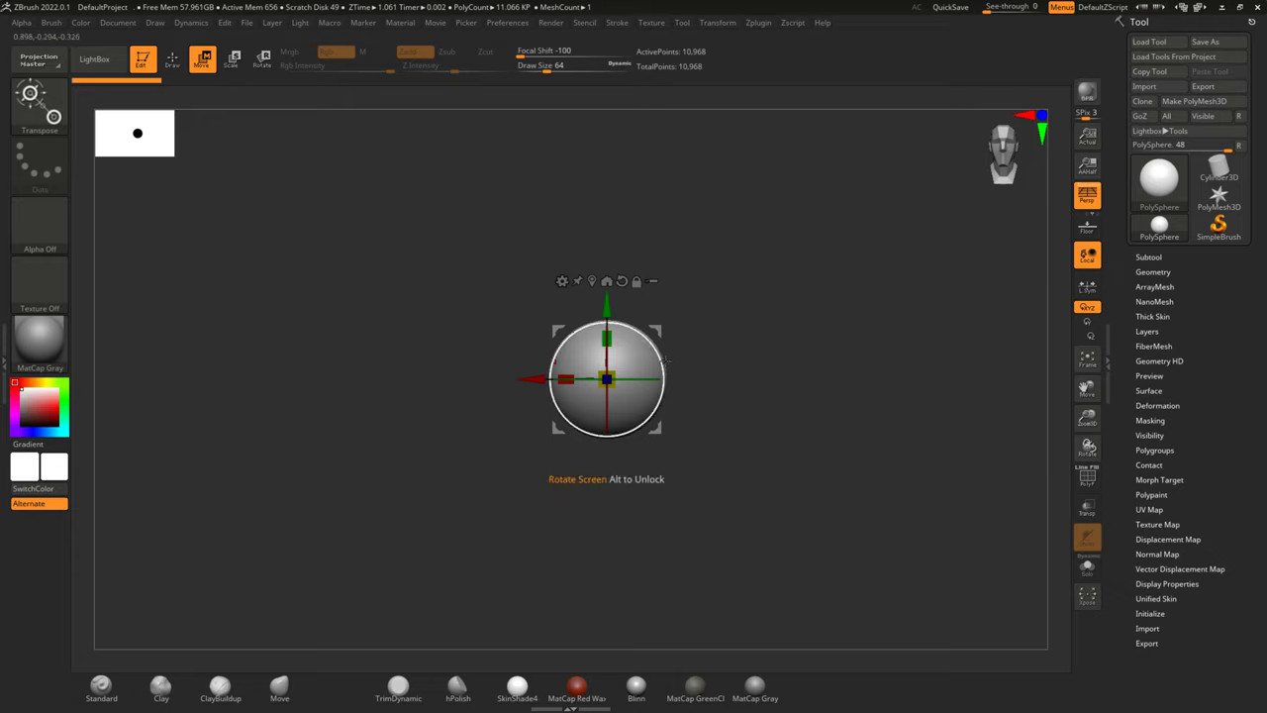
{"action": "key", "text": "f"}
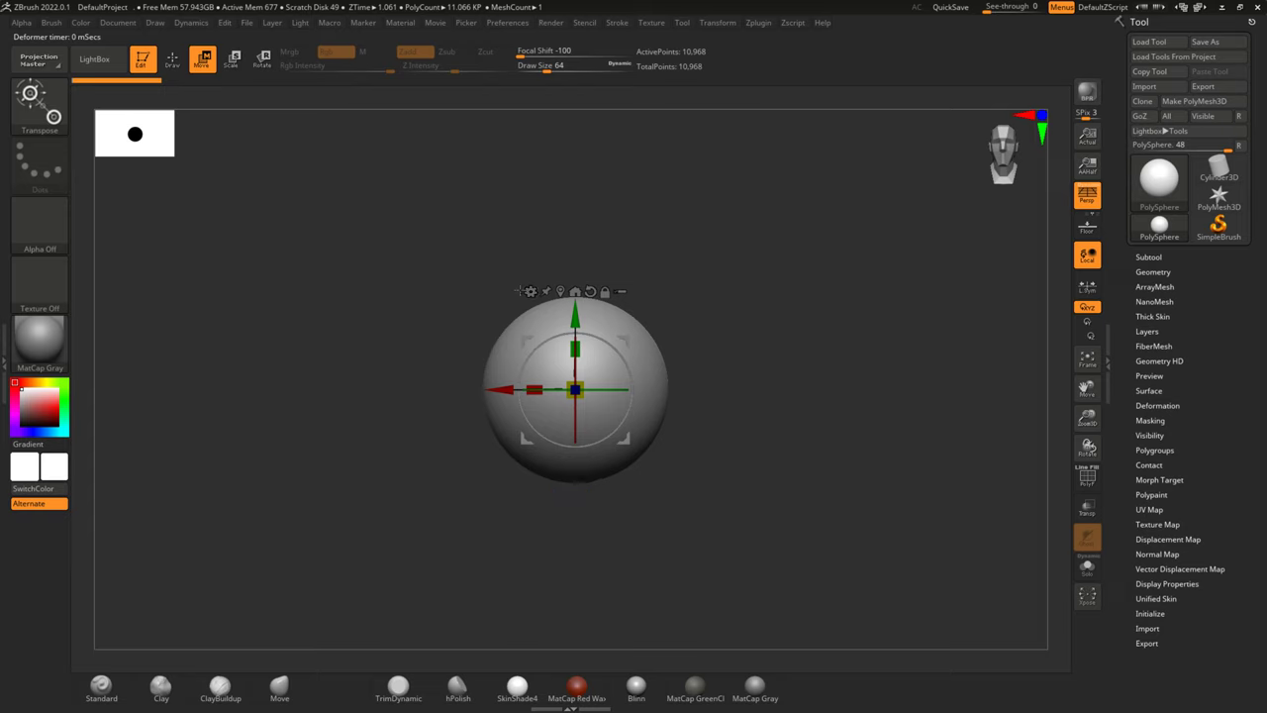
{"action": "left_click", "coordinate": [531, 292]}
Apply a Deformer Soft from the gizmo's Transform Type list and accept it on the sphere.
{"action": "left_click", "coordinate": [530, 293]}
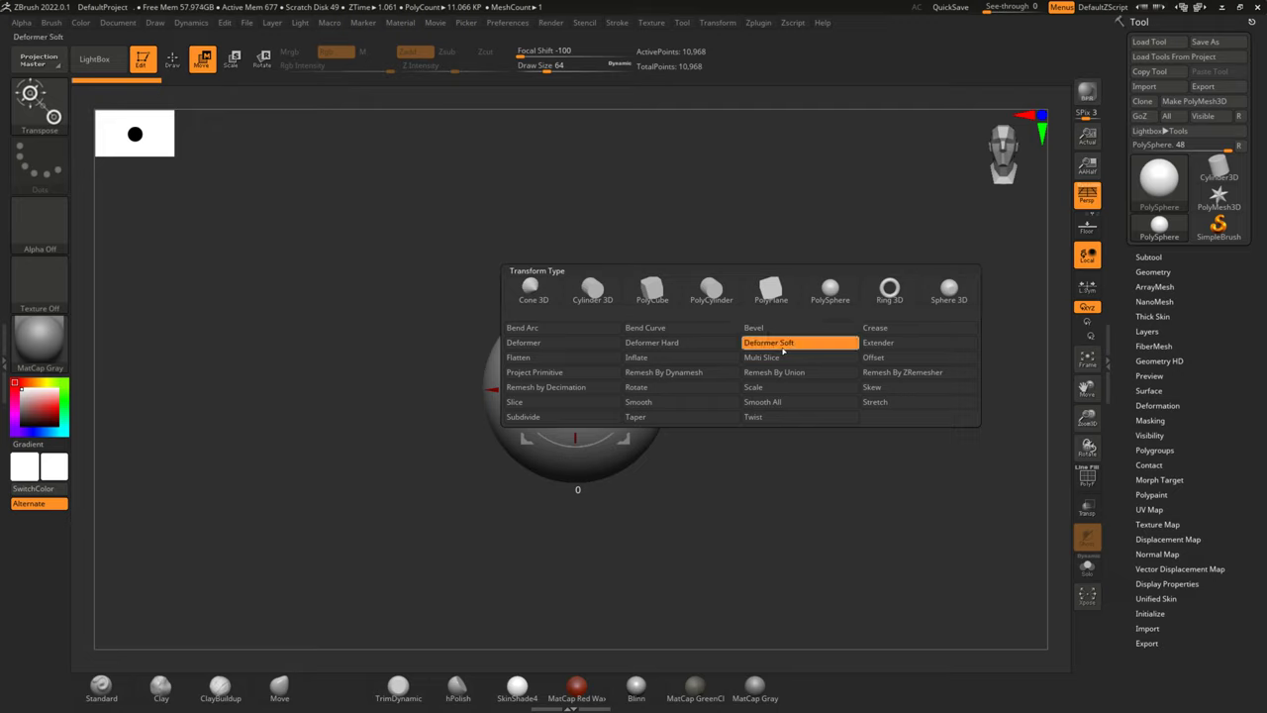
{"action": "left_click", "coordinate": [783, 350]}
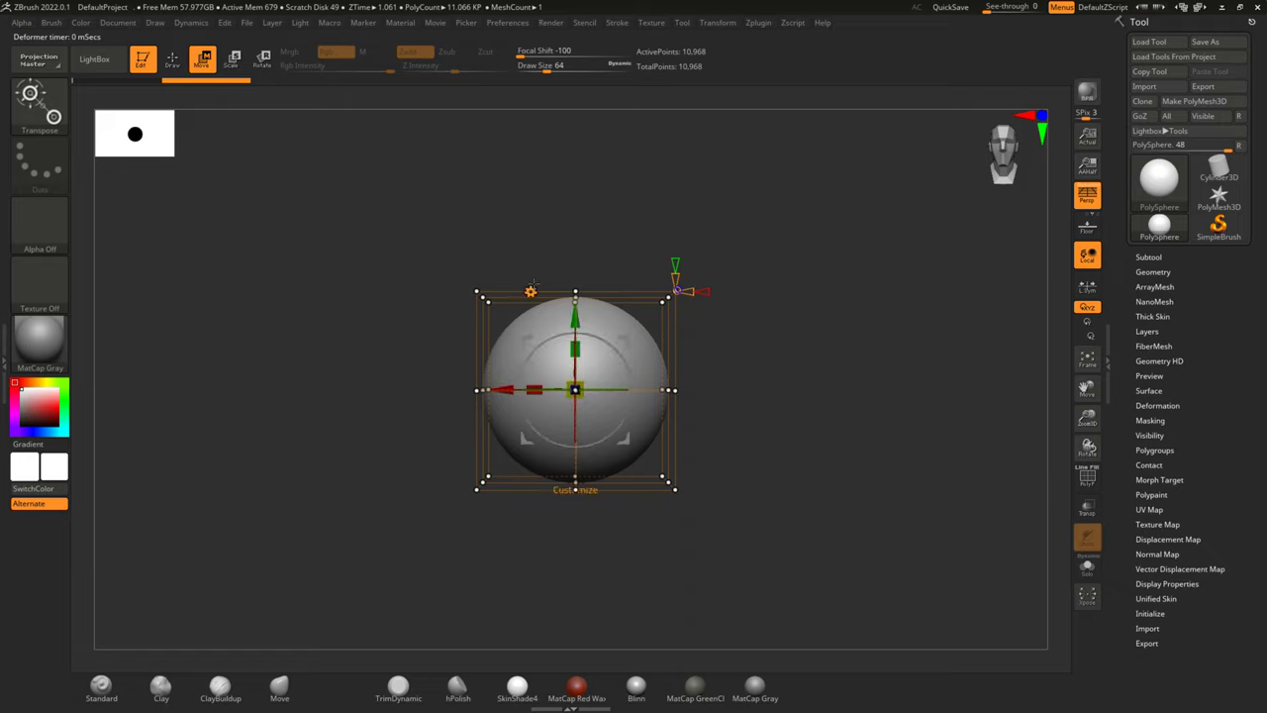
{"action": "left_click", "coordinate": [531, 294]}
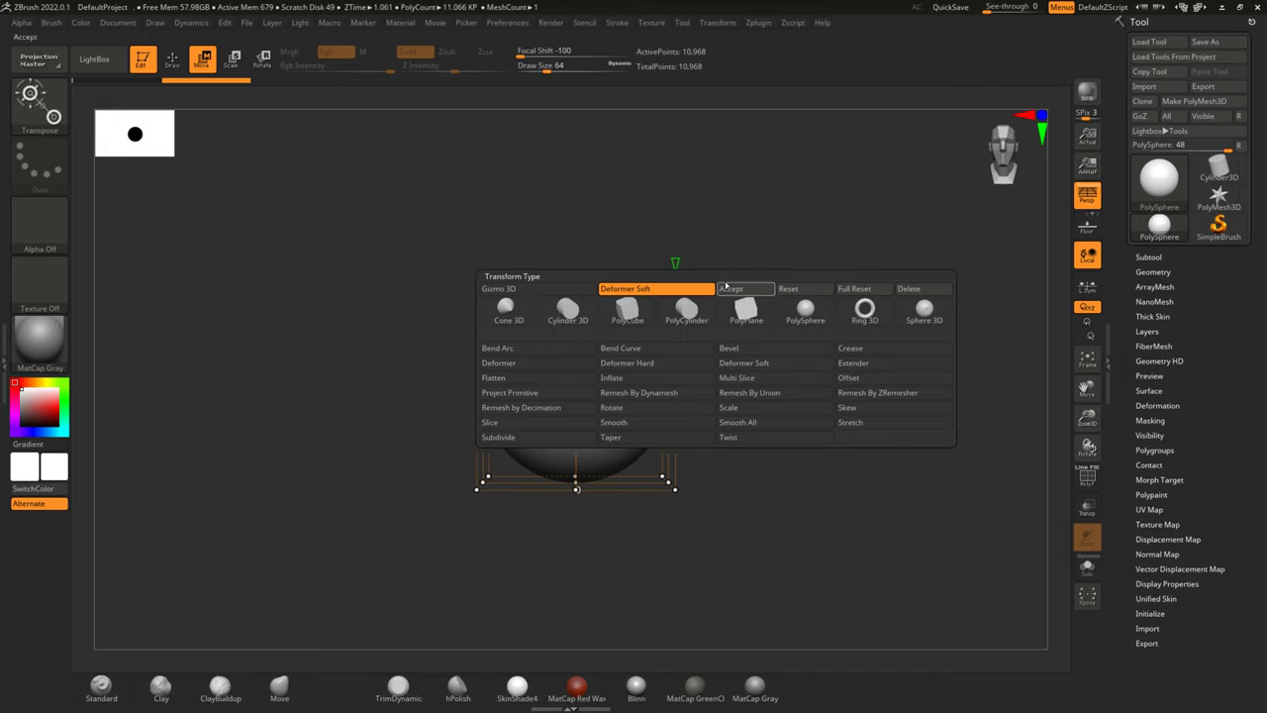
{"action": "left_click", "coordinate": [729, 288]}
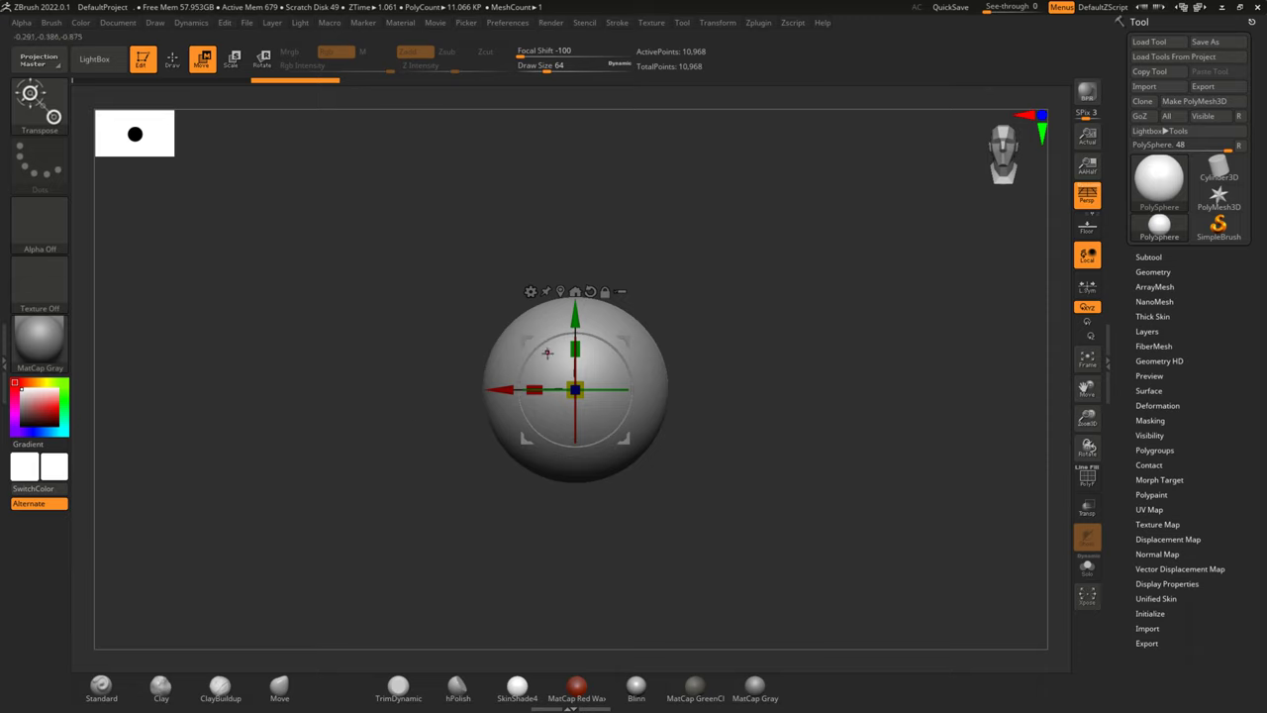
Stretch the sphere vertically and thin it from the side into a narrow capsule, then reframe it.
{"action": "left_click_drag", "start_coordinate": [575, 349], "coordinate": [575, 258]}
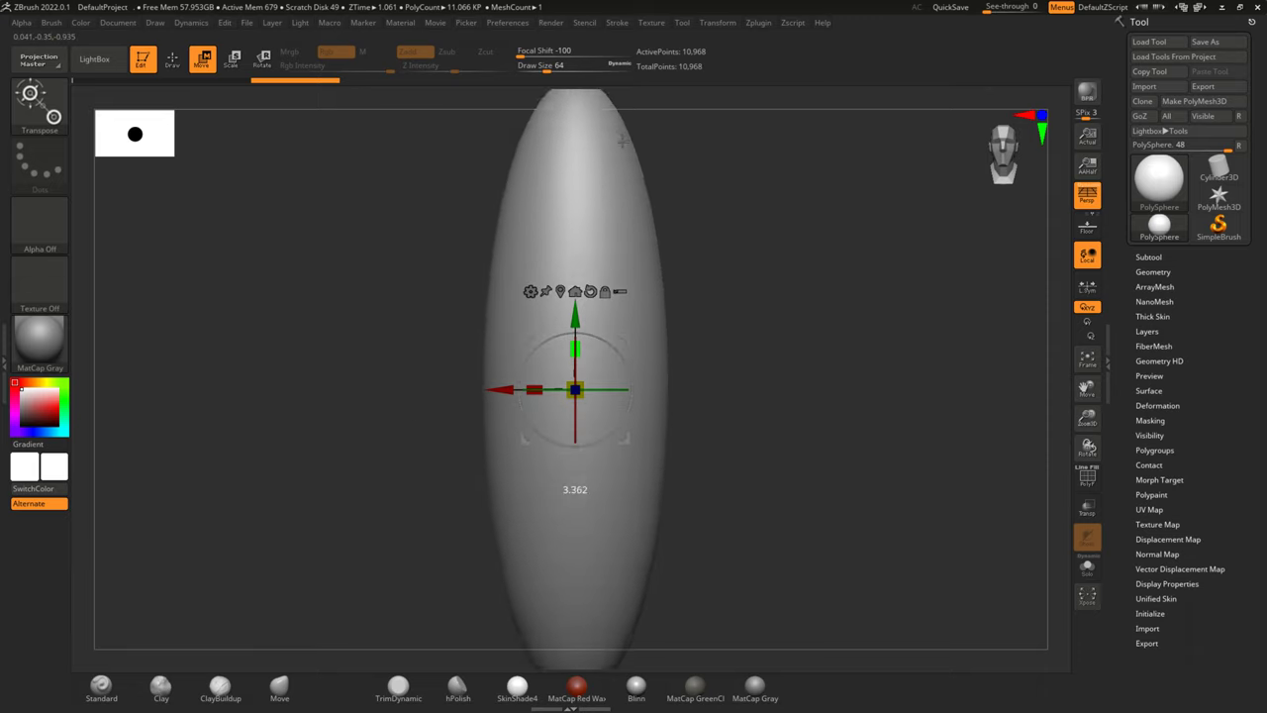
{"action": "left_click_drag", "start_coordinate": [861, 317], "coordinate": [753, 319], "text": "shift"}
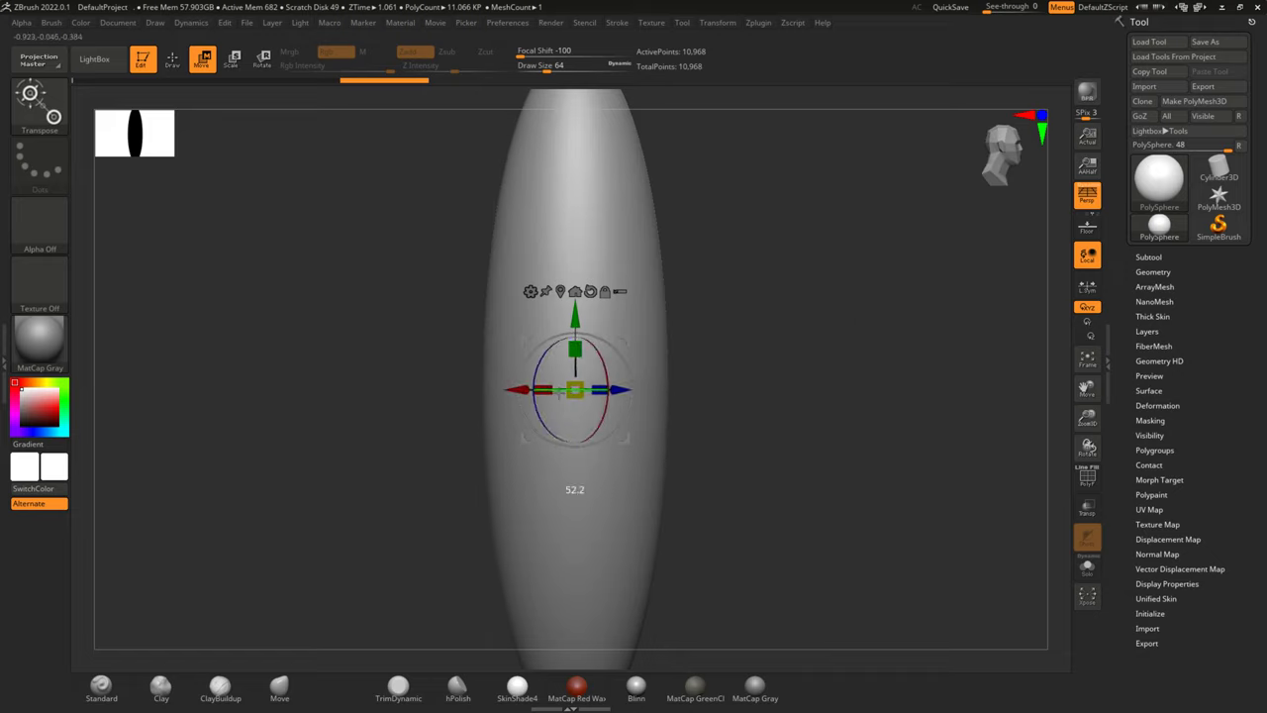
{"action": "left_click_drag", "start_coordinate": [616, 390], "coordinate": [454, 386]}
{"action": "left_click_drag", "start_coordinate": [697, 460], "coordinate": [686, 394], "text": "shift"}
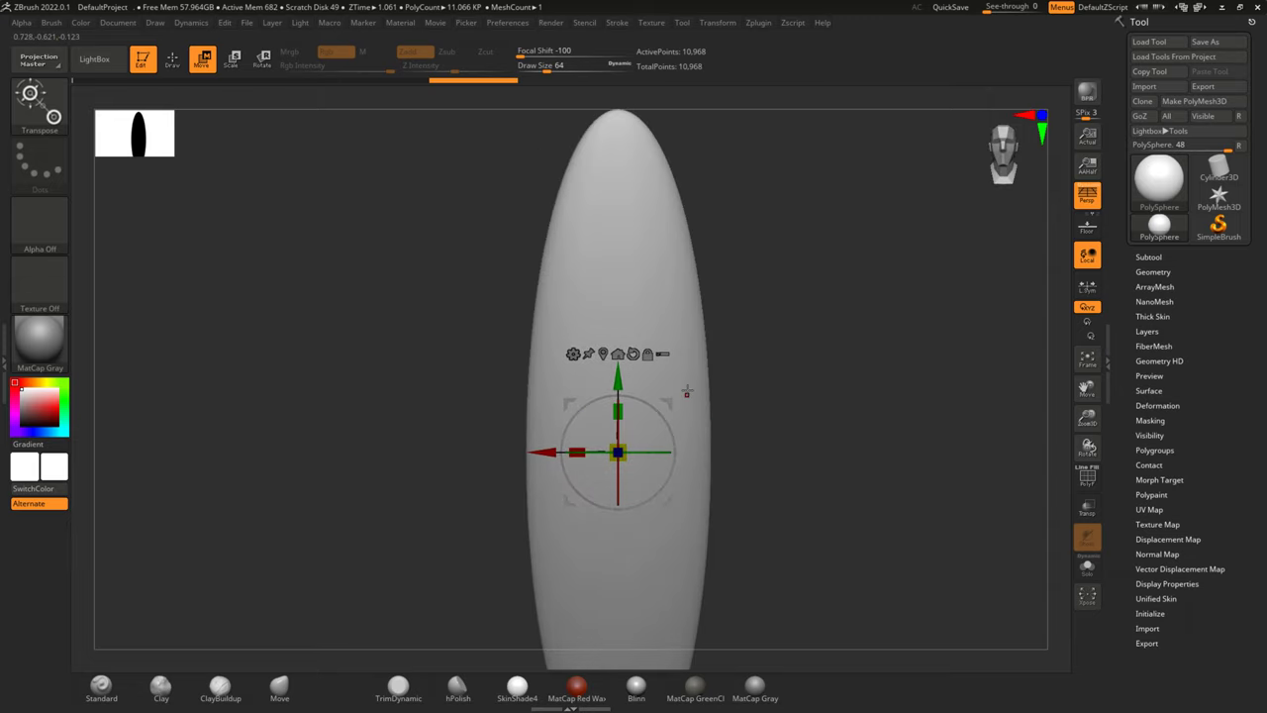
{"action": "scroll", "coordinate": [686, 393], "scroll_direction": "down", "scroll_amount": 2}
{"action": "scroll", "coordinate": [687, 393], "scroll_direction": "down", "scroll_amount": 2}
{"action": "scroll", "coordinate": [686, 393], "scroll_direction": "down", "scroll_amount": 1}
{"action": "scroll", "coordinate": [686, 393], "scroll_direction": "down", "scroll_amount": 1}
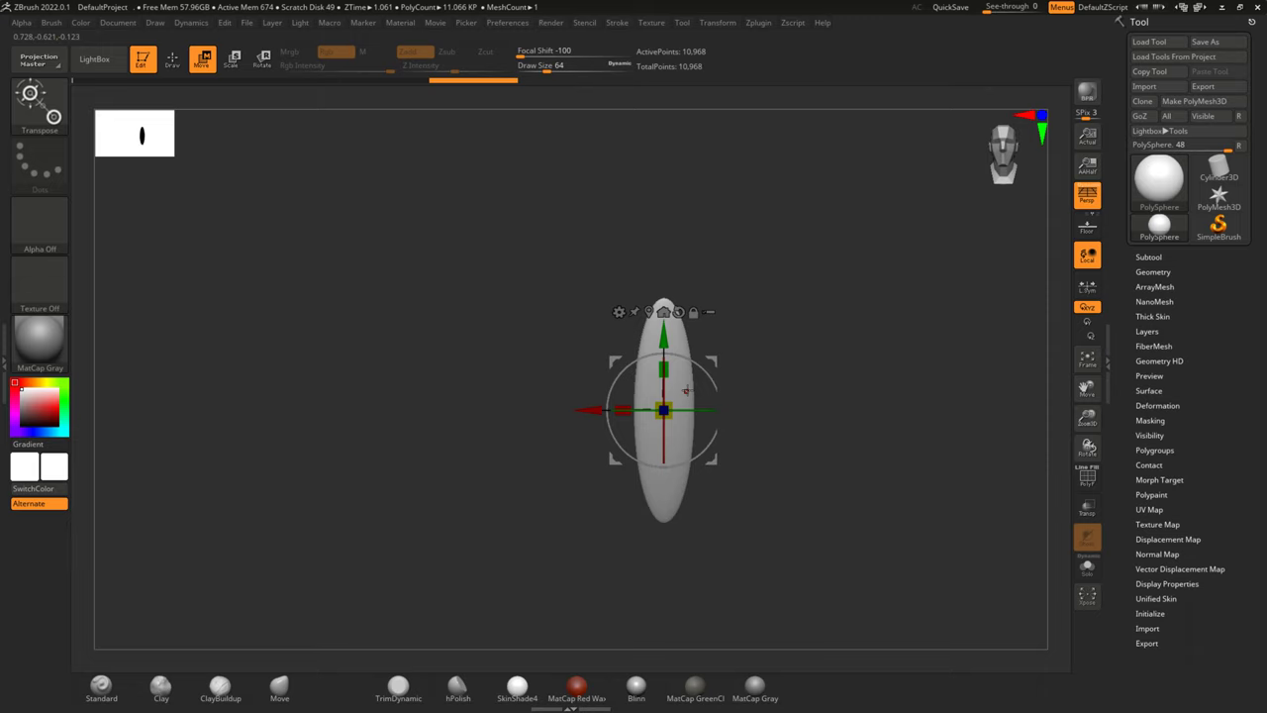
{"action": "left_click_drag", "start_coordinate": [754, 467], "coordinate": [697, 429], "text": "alt"}
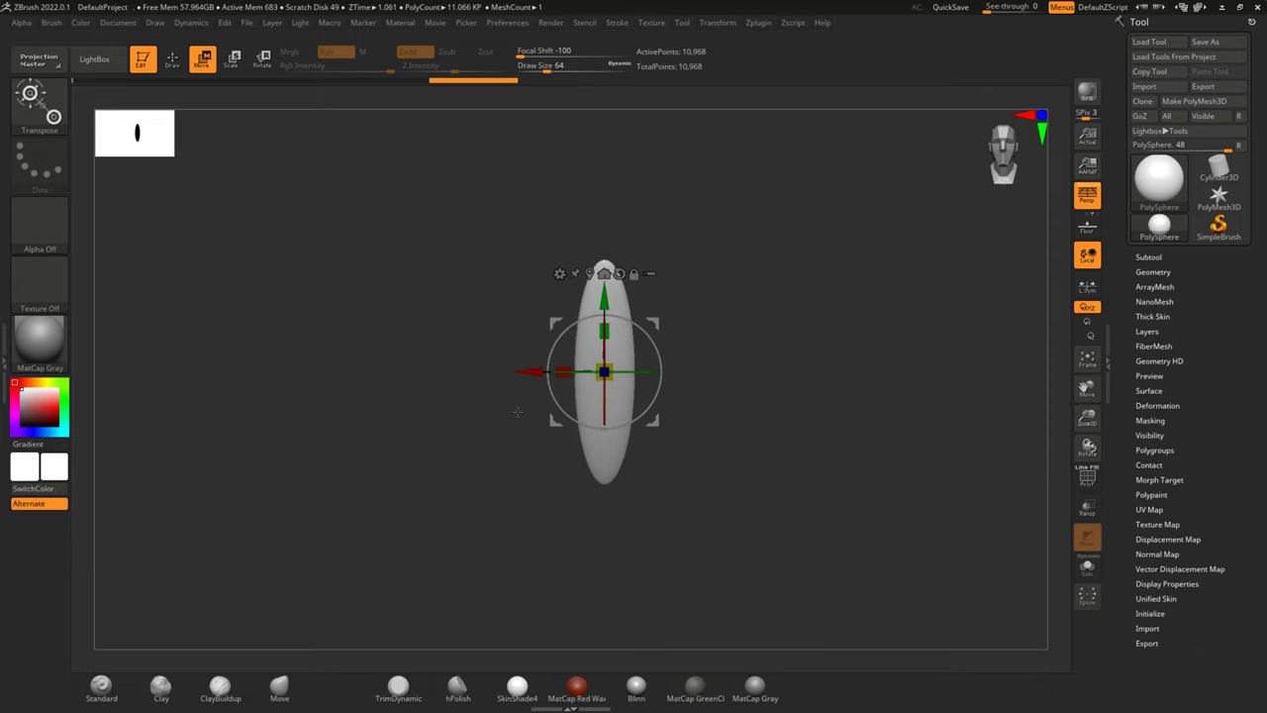
{"action": "scroll", "coordinate": [611, 363], "scroll_direction": "up", "scroll_amount": 2}
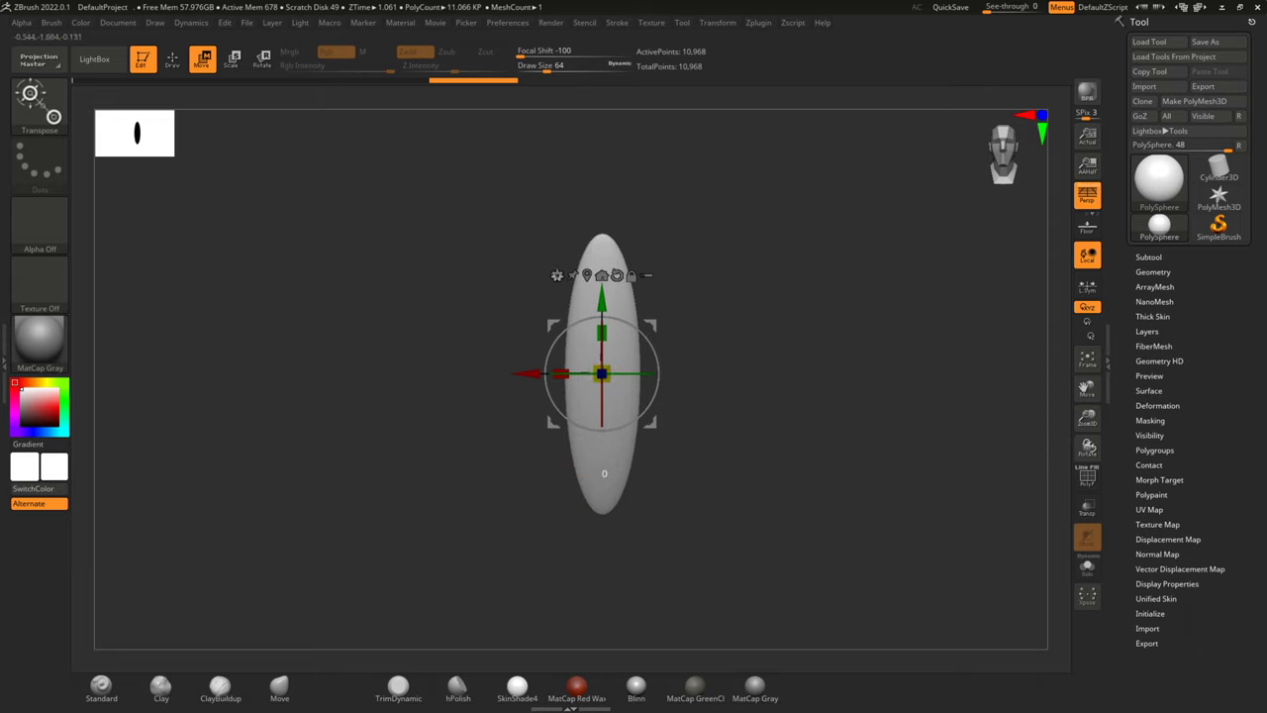
Taper the capsule with a Deformer Soft into a rounded-top, pointed-bottom blade and accept it.
{"action": "left_click", "coordinate": [556, 275]}
{"action": "left_click", "coordinate": [787, 326]}
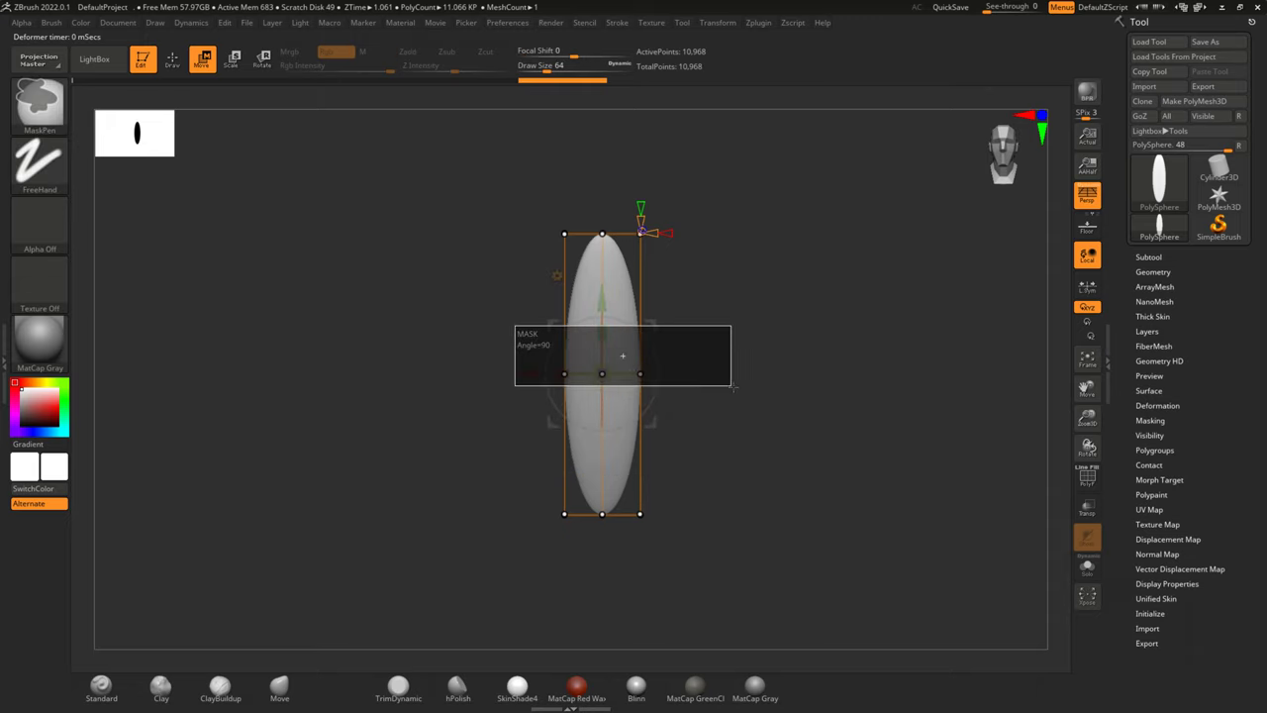
{"action": "mouse_move", "coordinate": [606, 297]}
{"action": "left_mouse_down"}
{"action": "mouse_move", "coordinate": [624, 222]}
{"action": "mouse_move", "coordinate": [631, 403]}
{"action": "mouse_move", "coordinate": [645, 419]}
{"action": "left_mouse_up"}
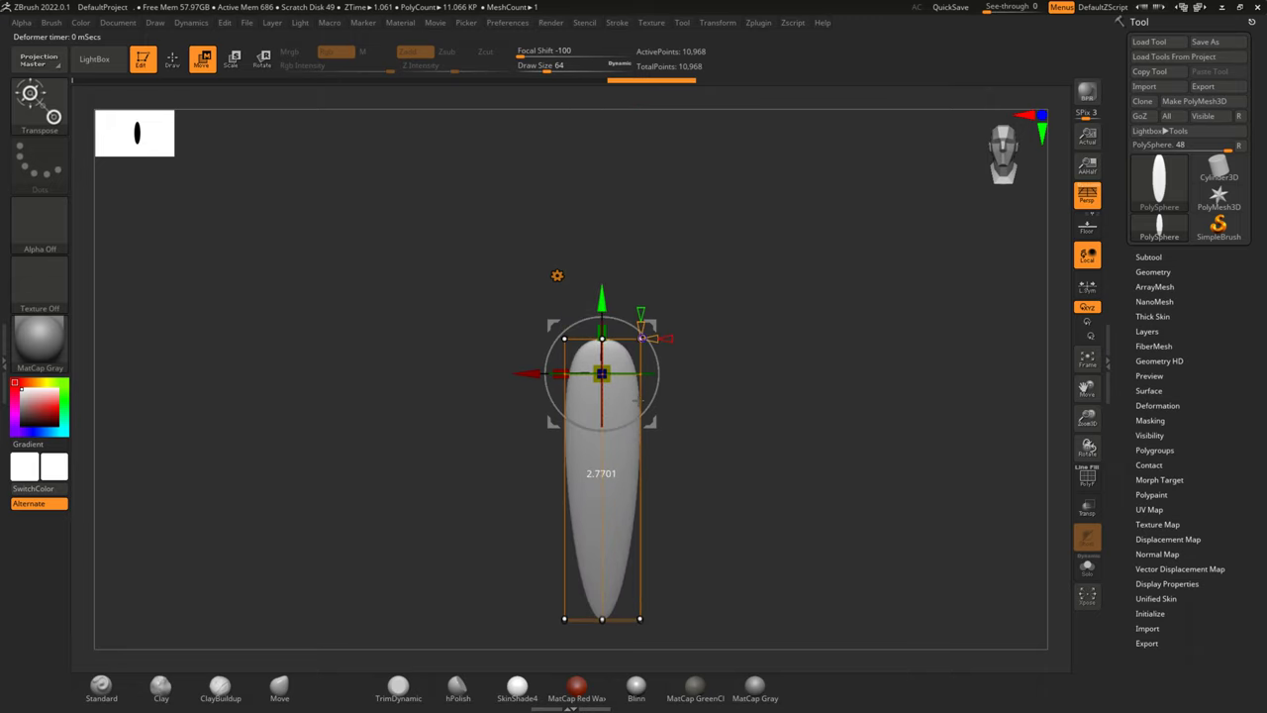
{"action": "left_click_drag", "start_coordinate": [645, 419], "coordinate": [735, 369]}
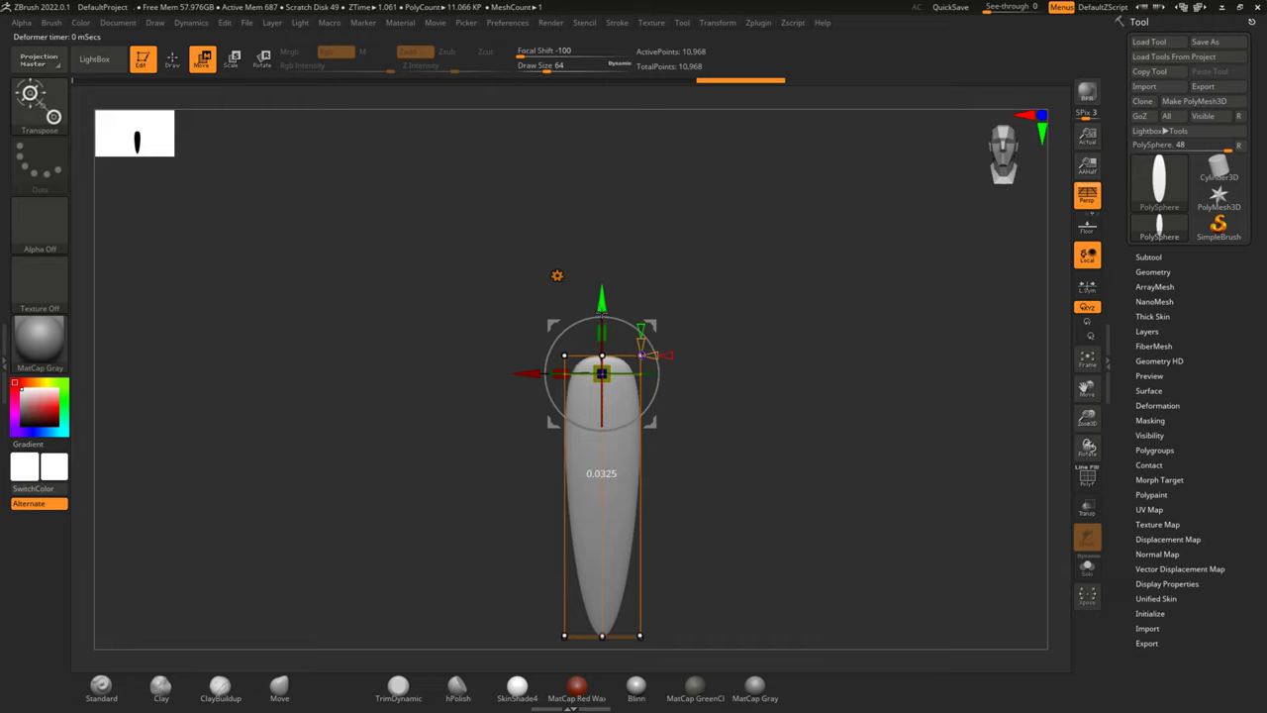
{"action": "left_click_drag", "start_coordinate": [695, 502], "coordinate": [615, 400], "text": "alt"}
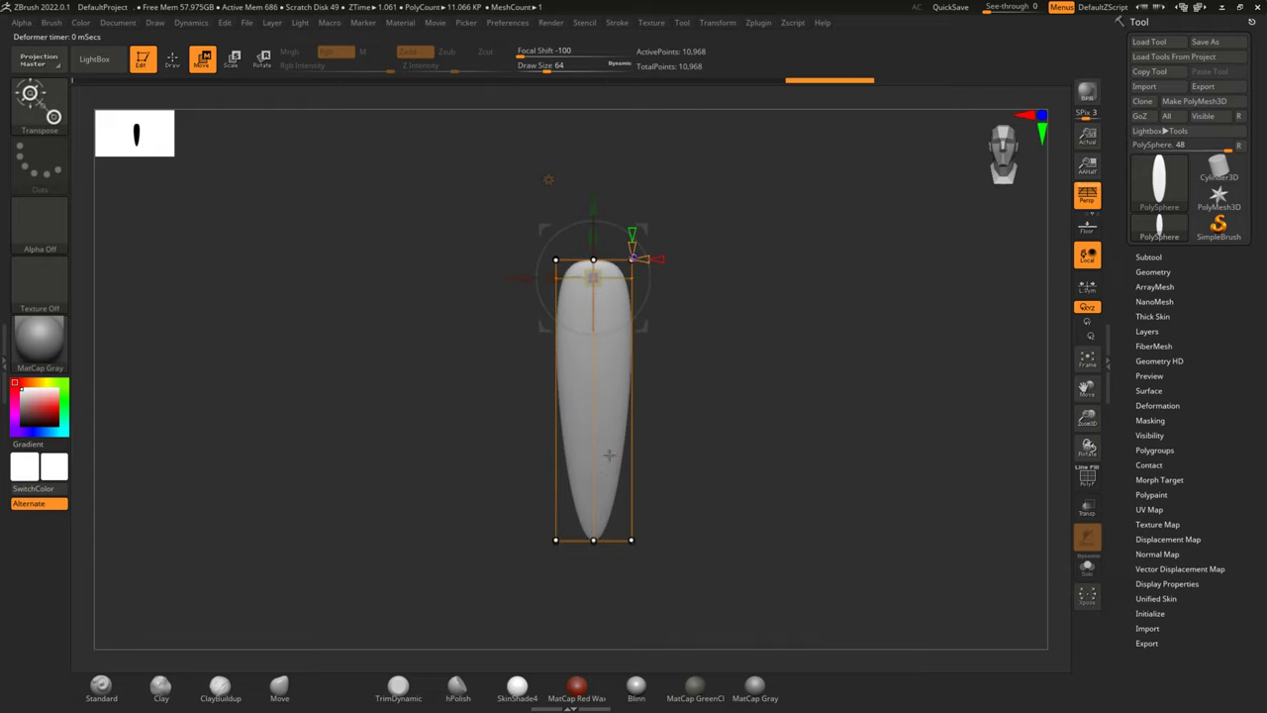
{"action": "left_click", "coordinate": [546, 181]}
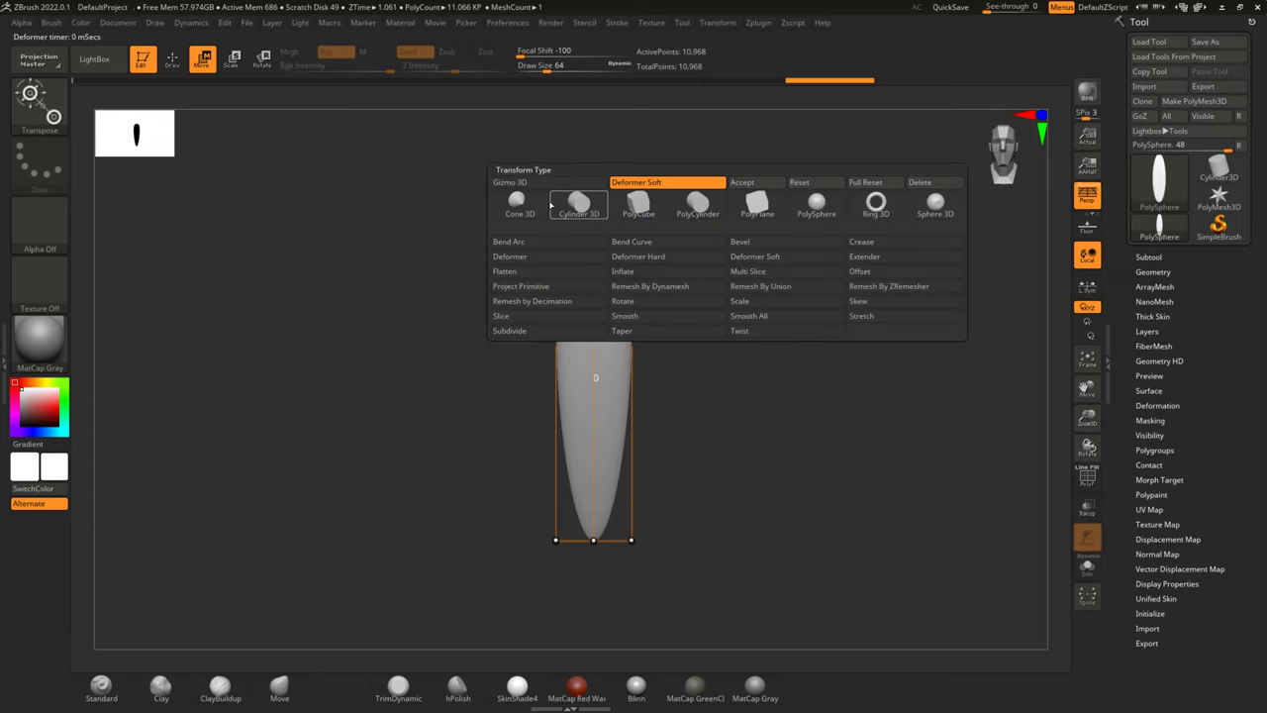
{"action": "left_click", "coordinate": [742, 183]}
{"action": "mouse_move", "coordinate": [584, 318]}
{"action": "left_mouse_down"}
{"action": "mouse_move", "coordinate": [812, 366]}
{"action": "mouse_move", "coordinate": [810, 473]}
{"action": "left_mouse_up"}
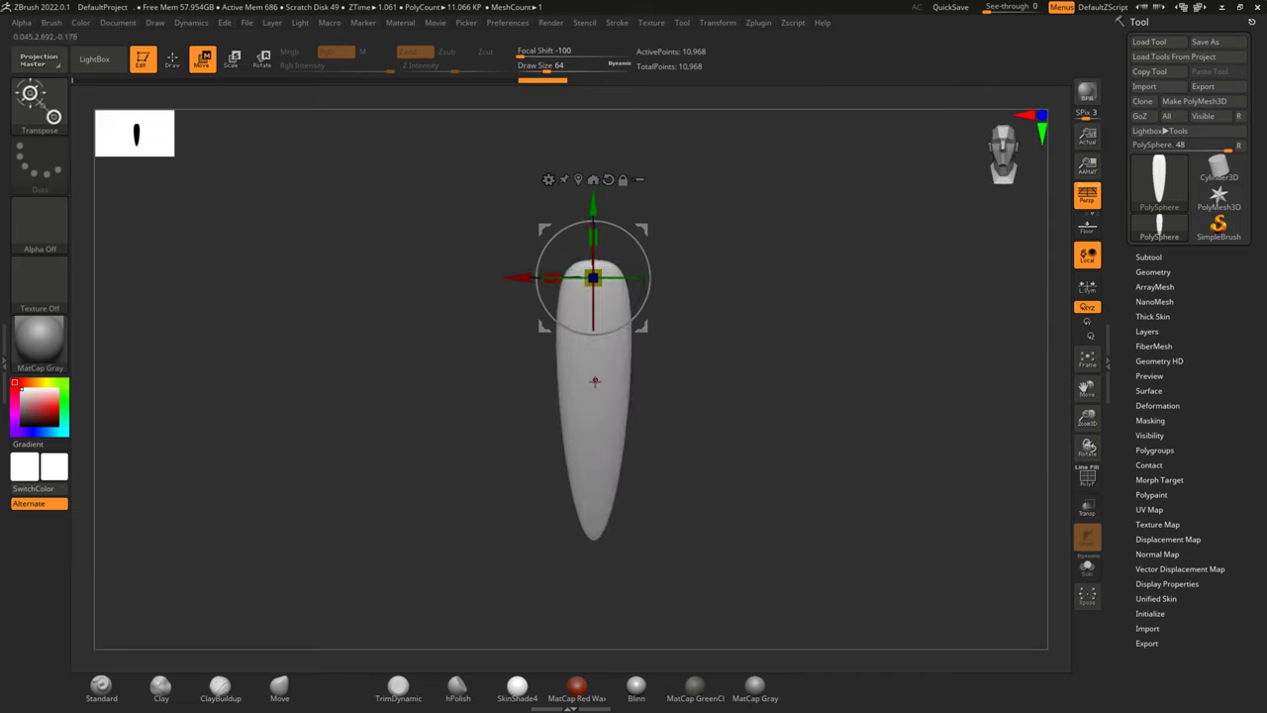
{"action": "left_click", "coordinate": [548, 180]}
{"action": "left_click_drag", "start_coordinate": [708, 385], "coordinate": [634, 382]}
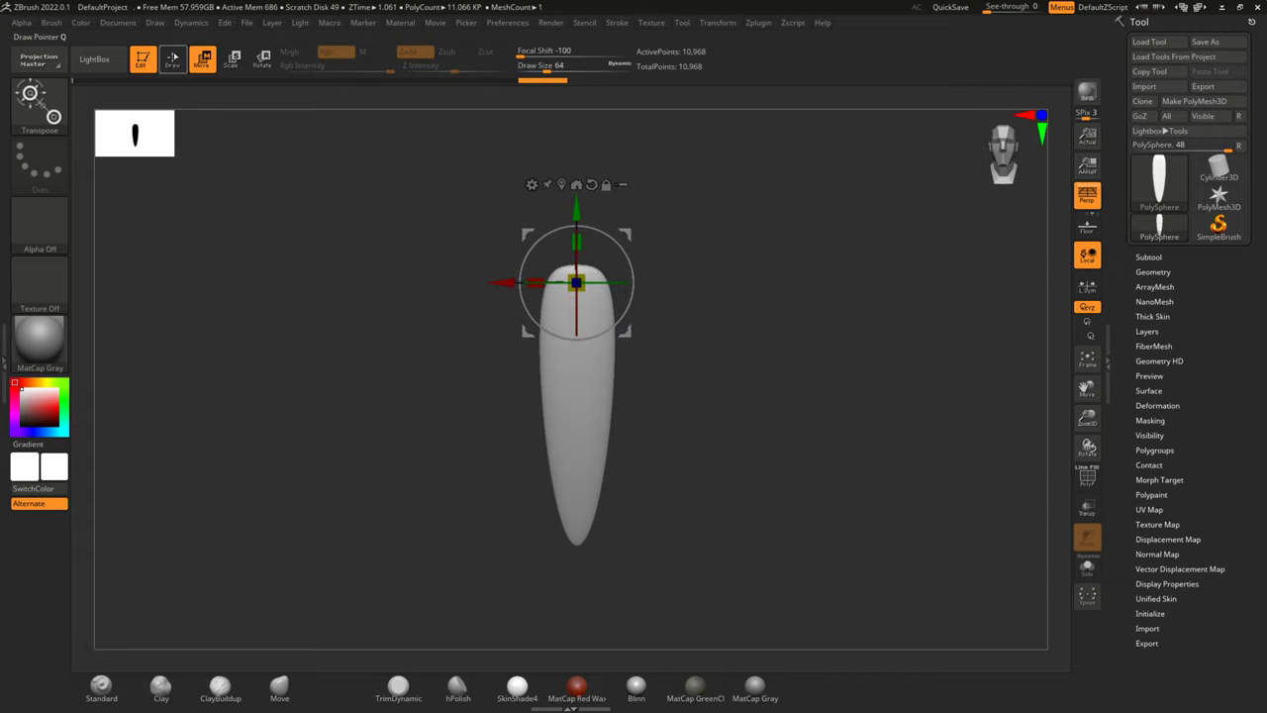
Switch to the Standard brush for sculpting and zoom in on the tapered mesh.
{"action": "left_click", "coordinate": [172, 59]}
{"action": "scroll", "coordinate": [569, 292], "scroll_direction": "up", "scroll_amount": 1}
{"action": "scroll", "coordinate": [569, 293], "scroll_direction": "up", "scroll_amount": 2}
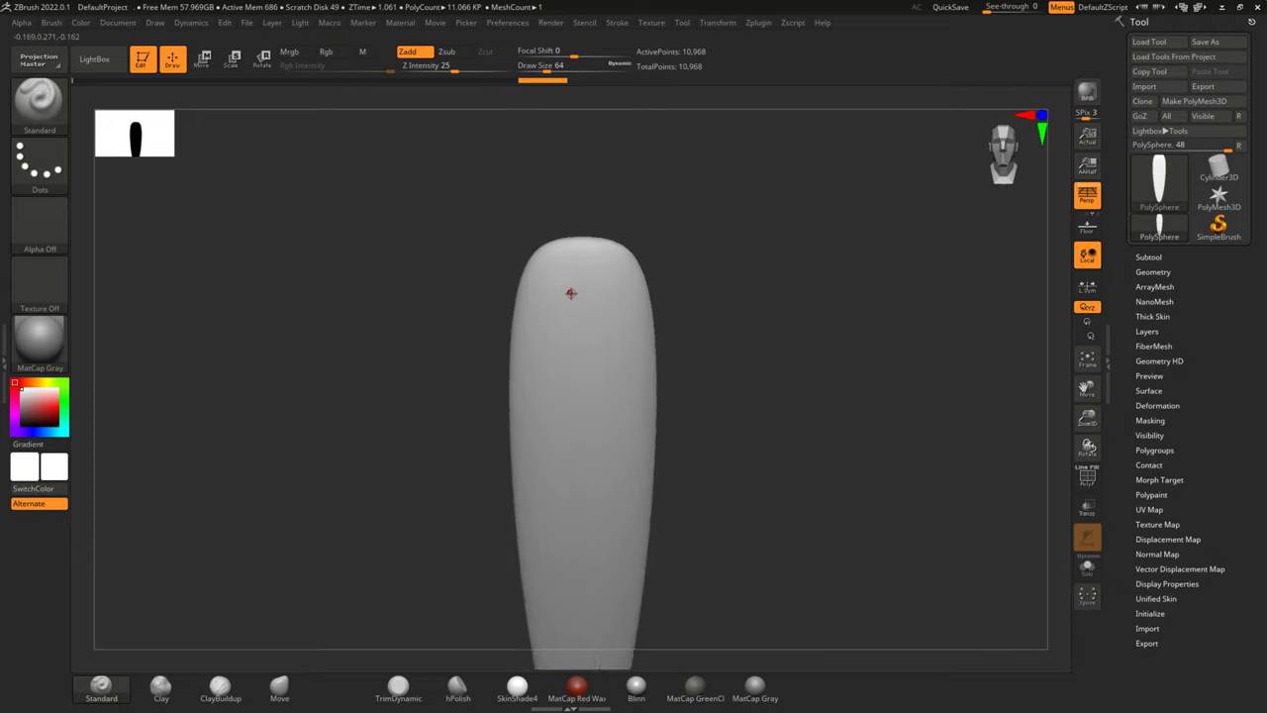
{"action": "scroll", "coordinate": [570, 293], "scroll_direction": "up", "scroll_amount": 3}
{"action": "scroll", "coordinate": [571, 293], "scroll_direction": "up", "scroll_amount": 2}
{"action": "scroll", "coordinate": [570, 293], "scroll_direction": "up", "scroll_amount": 1}
{"action": "scroll", "coordinate": [570, 294], "scroll_direction": "down", "scroll_amount": 1}
{"action": "scroll", "coordinate": [571, 293], "scroll_direction": "down", "scroll_amount": 2}
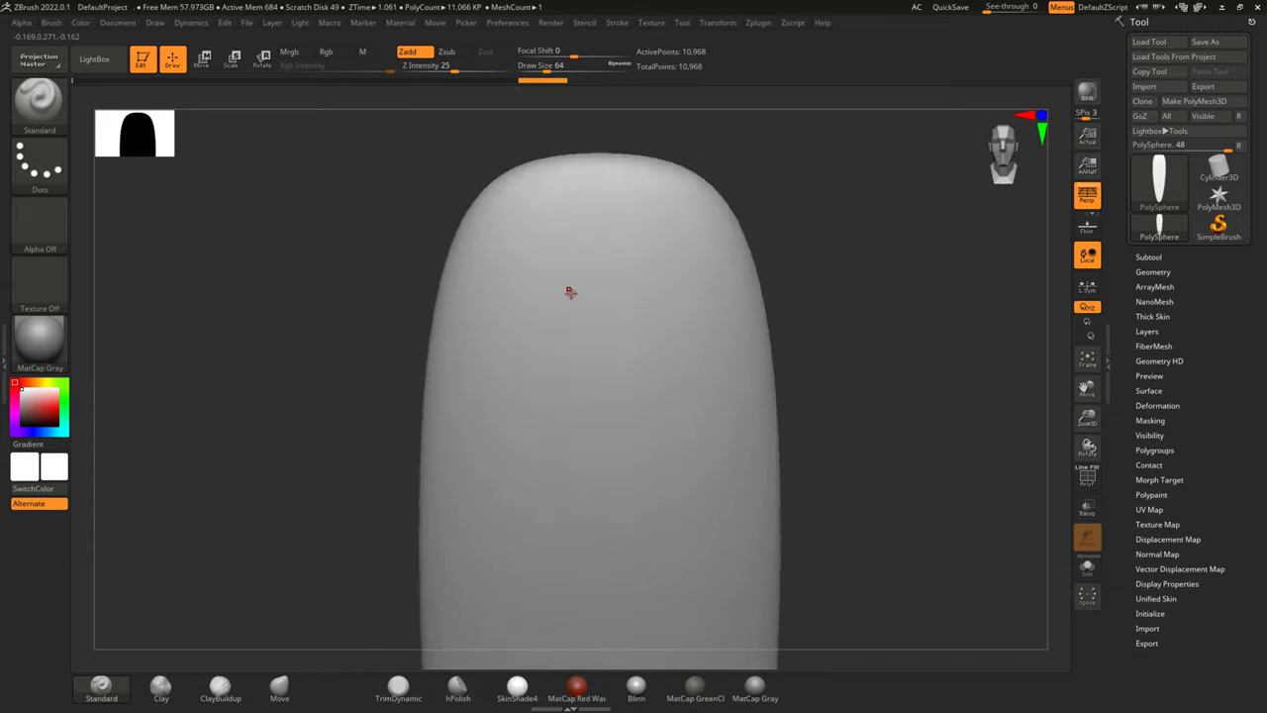
{"action": "scroll", "coordinate": [570, 293], "scroll_direction": "down", "scroll_amount": 4}
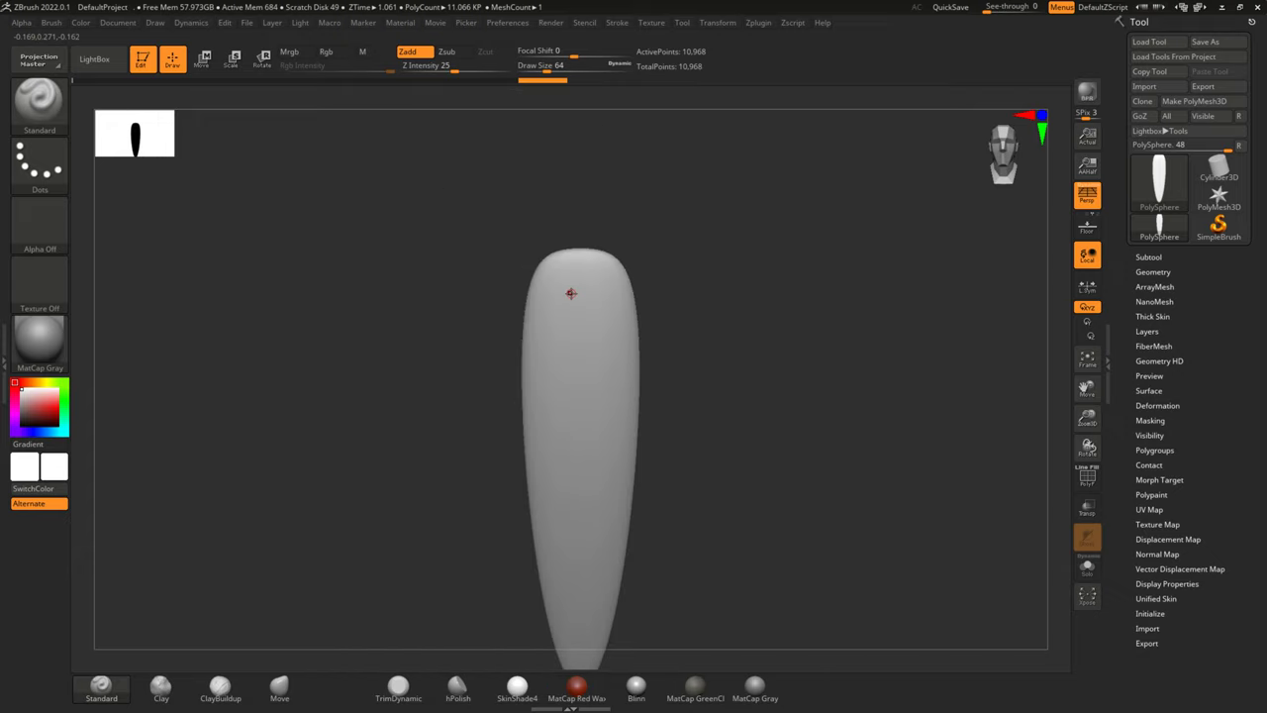
Turn on the PolyF wireframe display and show the Tool > Subtool list.
{"action": "left_click", "coordinate": [1087, 478]}
{"action": "left_click_drag", "start_coordinate": [798, 394], "coordinate": [822, 392]}
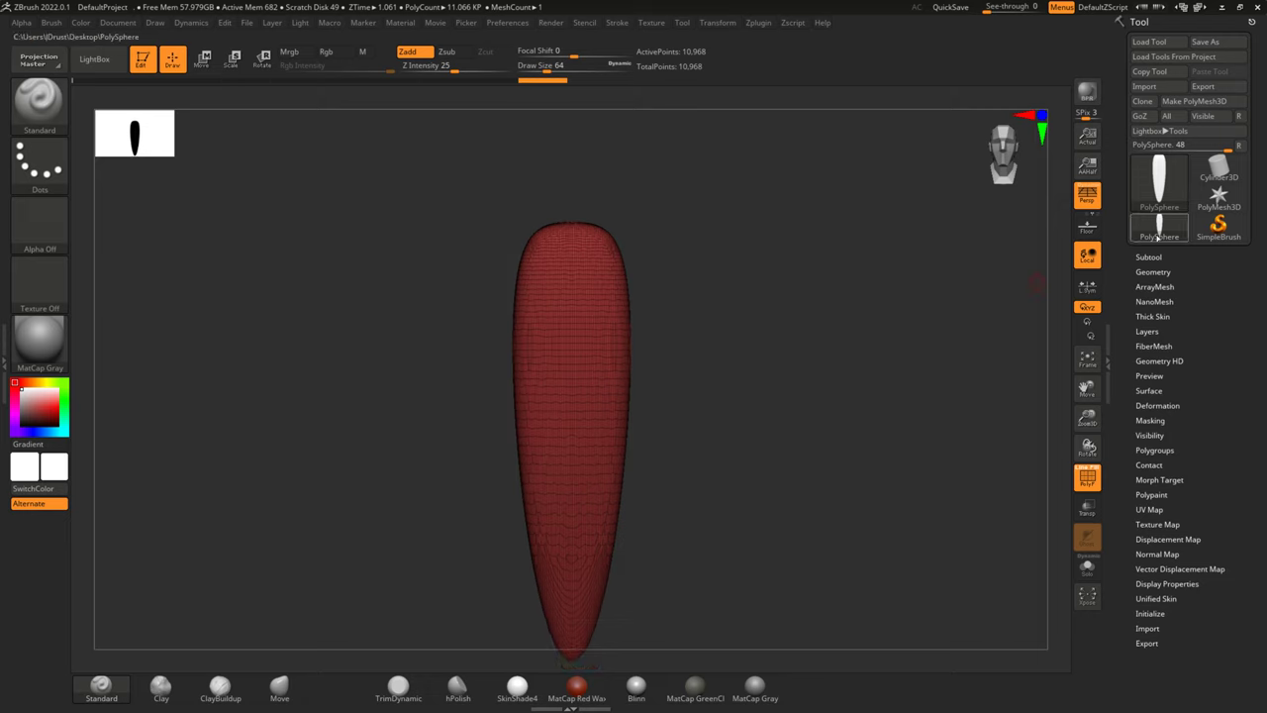
{"action": "left_click", "coordinate": [1149, 258]}
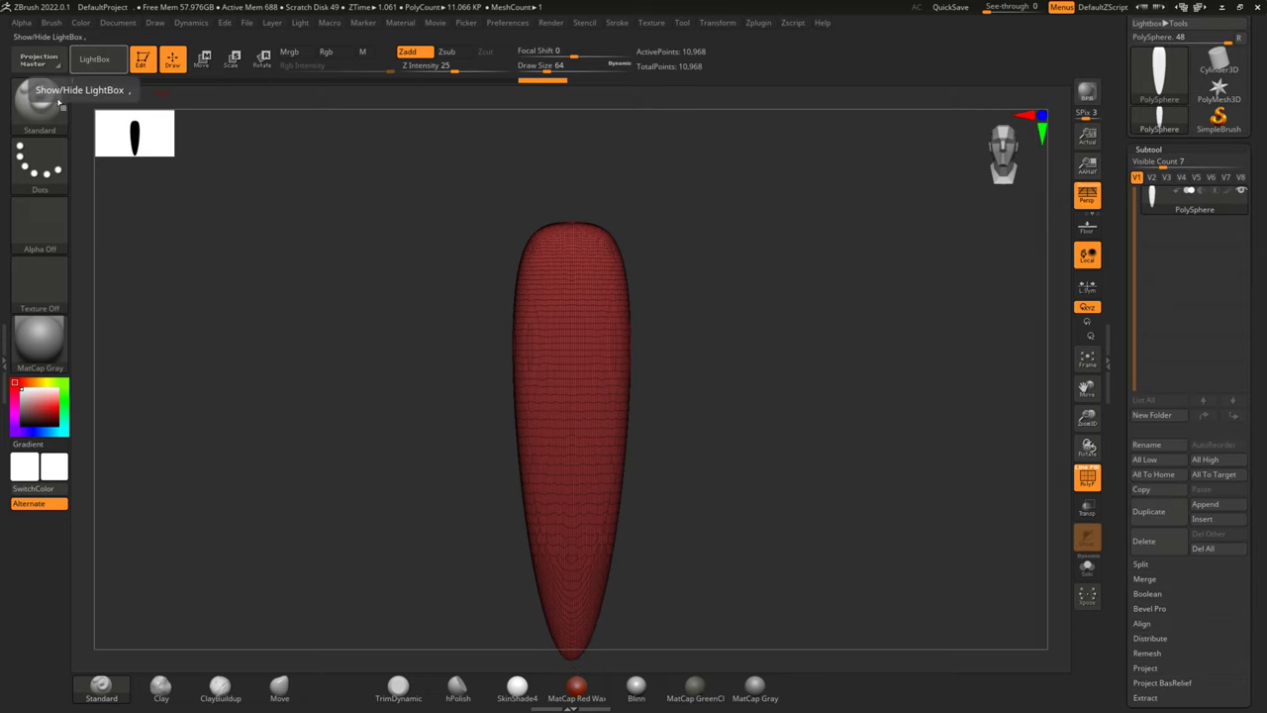
{"action": "key", "text": "comma"}
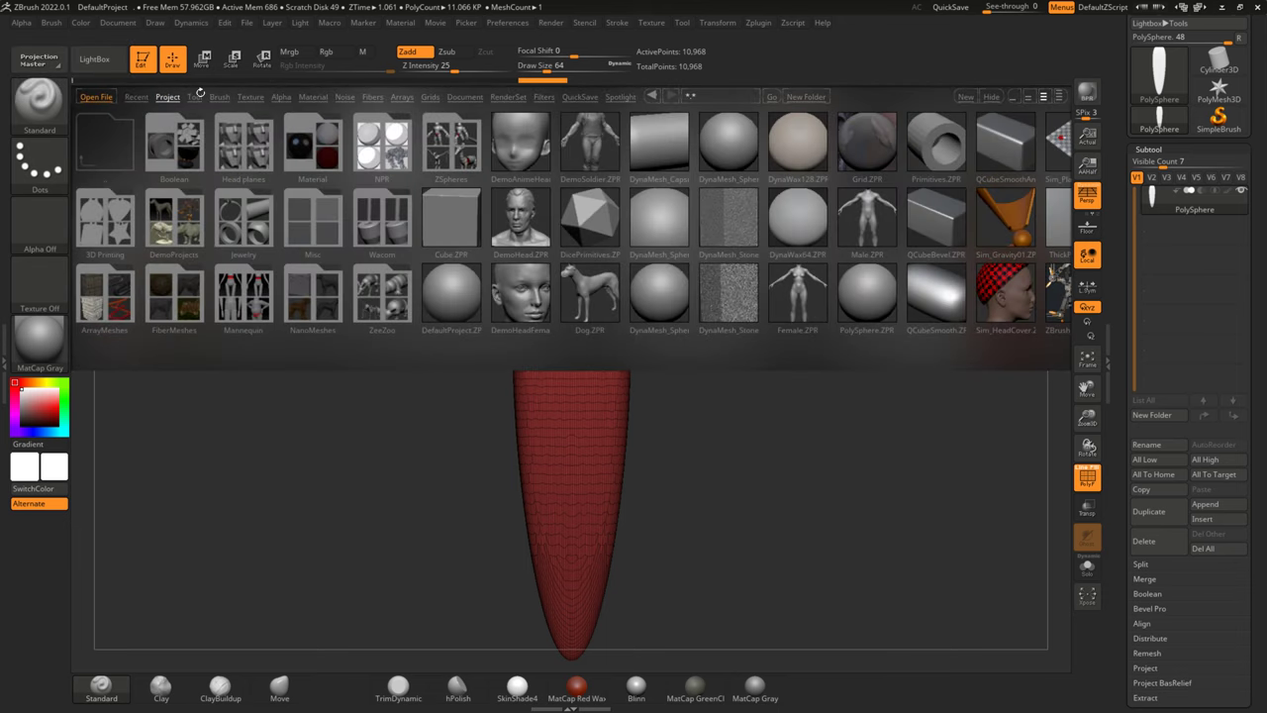
Load the ZBGs_Puff_hair brush from LightBox's Brush library.
{"action": "left_click", "coordinate": [214, 96]}
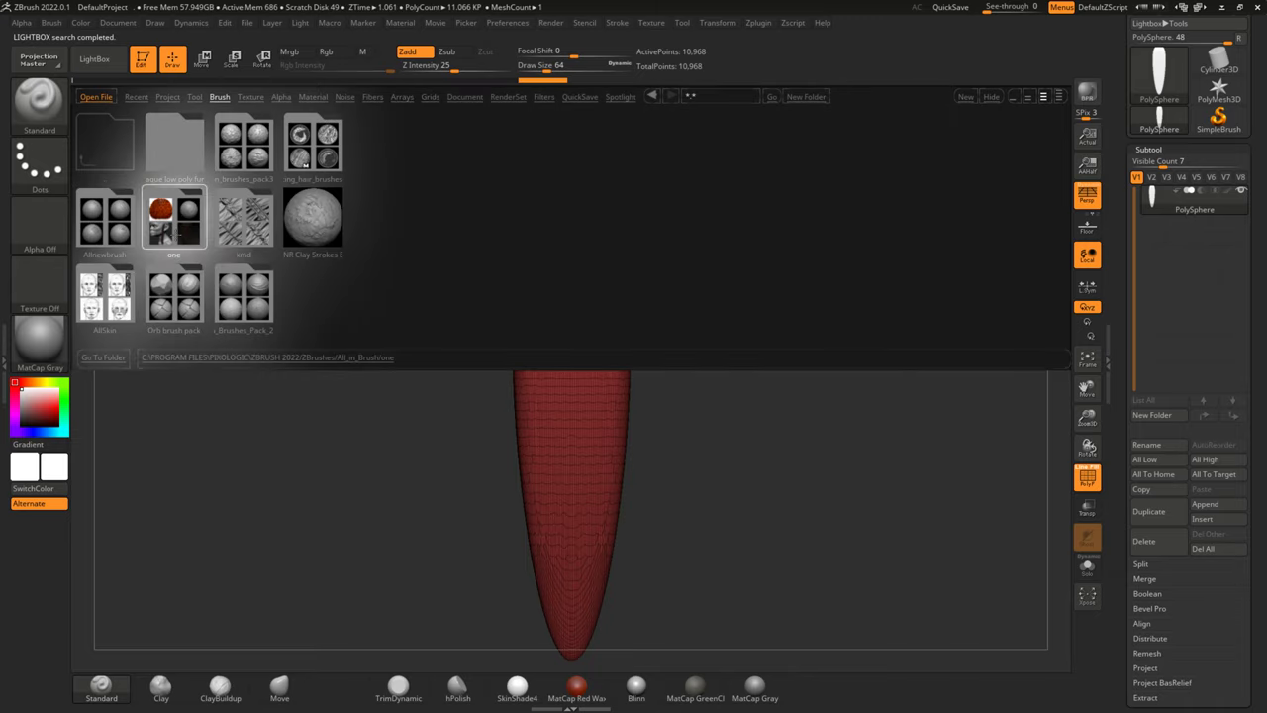
{"action": "left_click", "coordinate": [182, 236]}
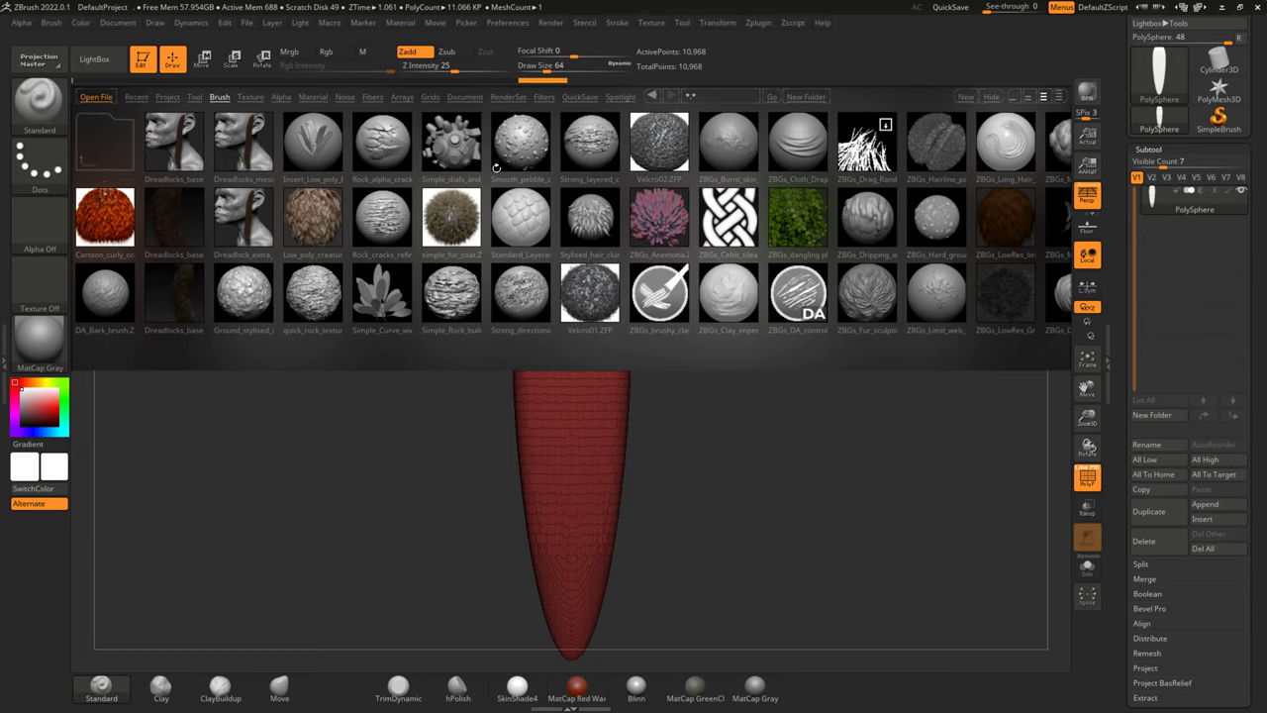
{"action": "scroll", "coordinate": [684, 140], "scroll_direction": "down", "scroll_amount": 2}
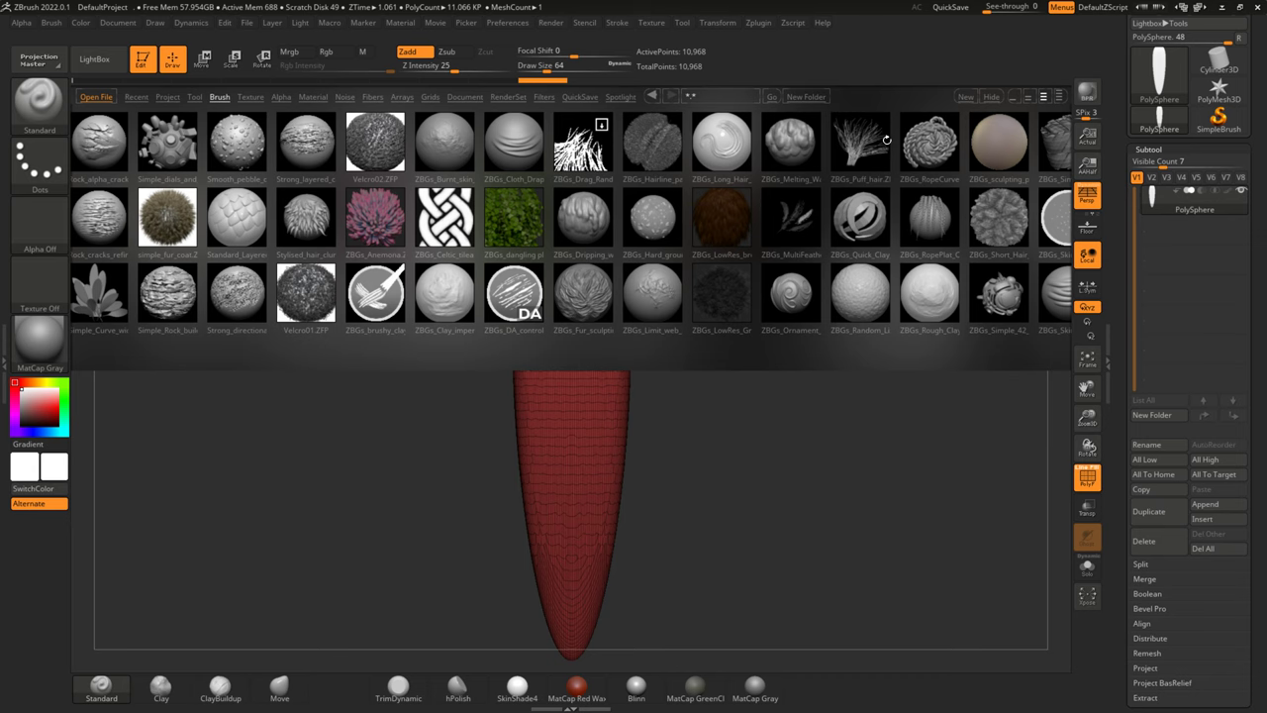
{"action": "scroll", "coordinate": [887, 140], "scroll_direction": "down", "scroll_amount": 3}
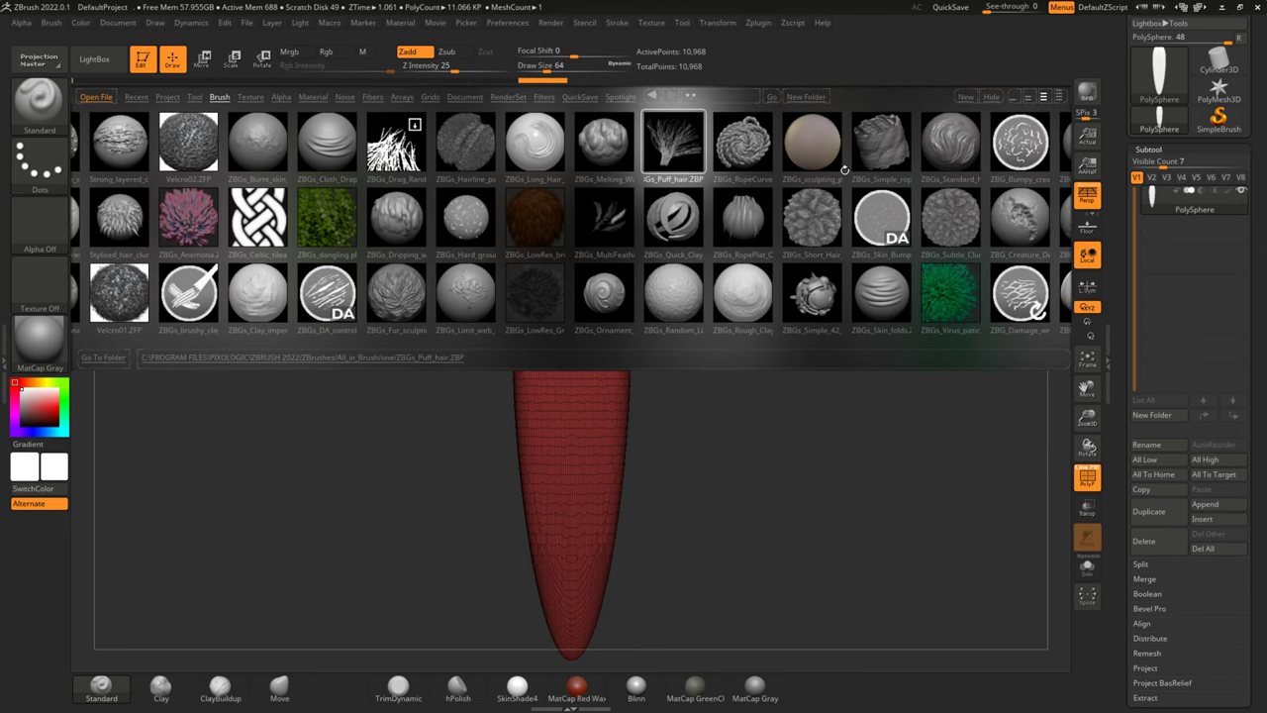
{"action": "scroll", "coordinate": [873, 154], "scroll_direction": "down", "scroll_amount": 2}
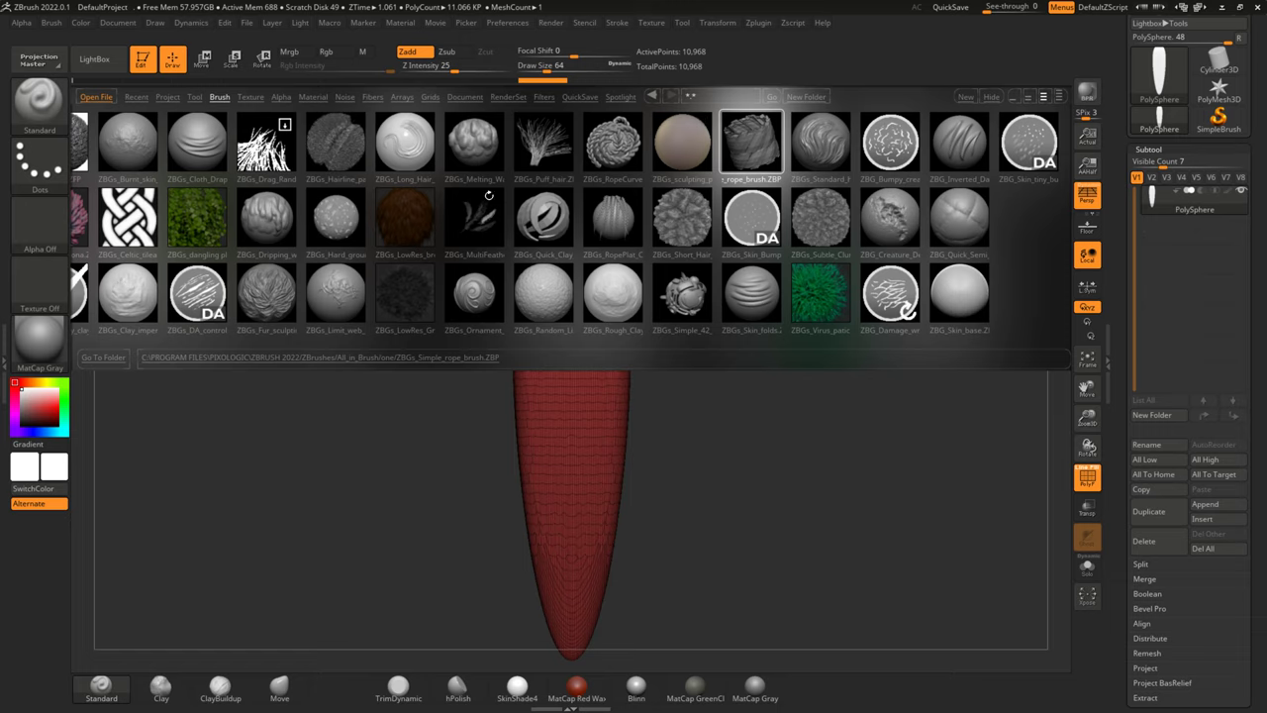
{"action": "double_click", "coordinate": [554, 172]}
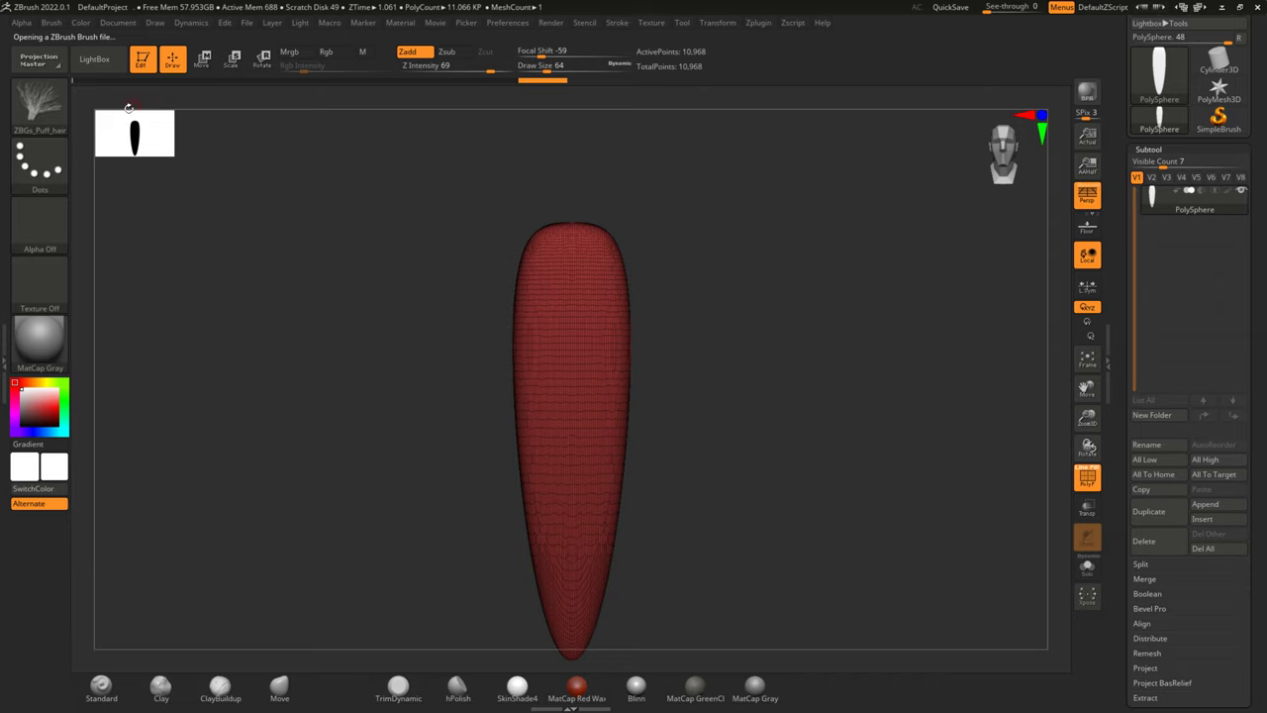
Hide the polygroup colours and wireframe, and undo the mesh back to the wider capsule.
{"action": "left_click", "coordinate": [1095, 479]}
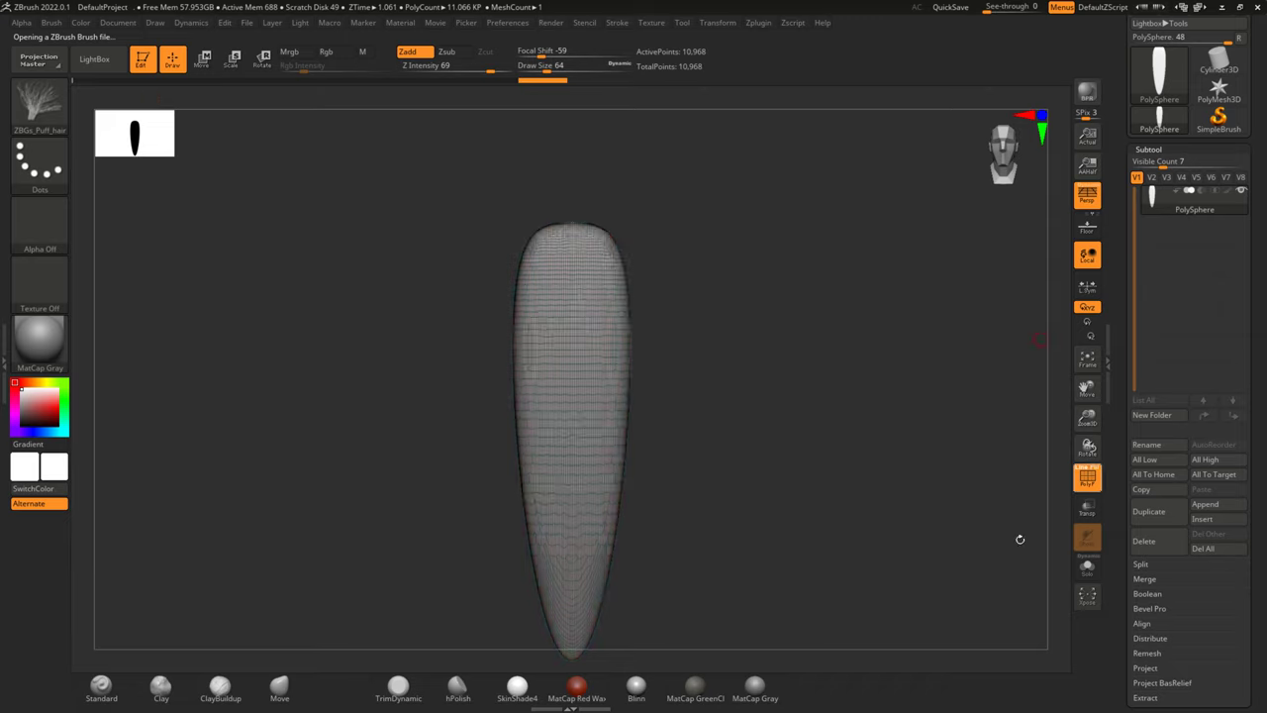
{"action": "left_click_drag", "start_coordinate": [1020, 540], "coordinate": [749, 420]}
{"action": "key", "text": "shift+f"}
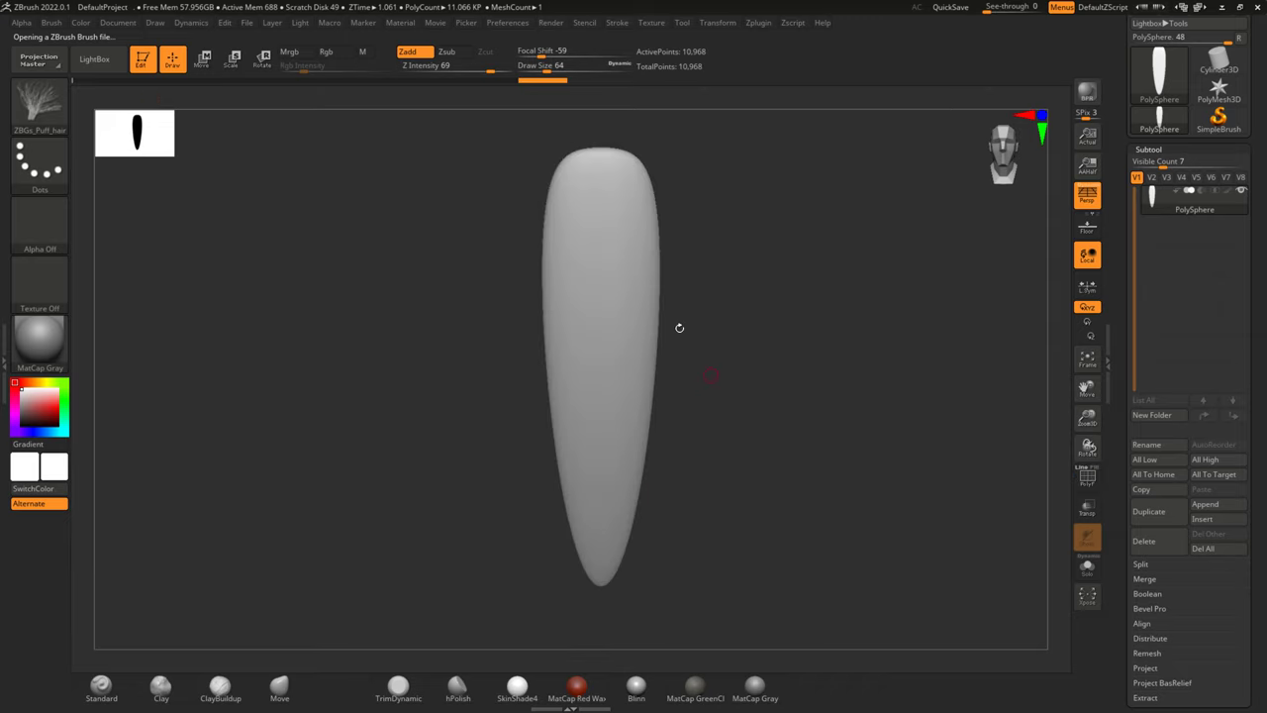
{"action": "scroll", "coordinate": [616, 246], "scroll_direction": "up", "scroll_amount": 2}
{"action": "key", "text": "ctrl+z"}
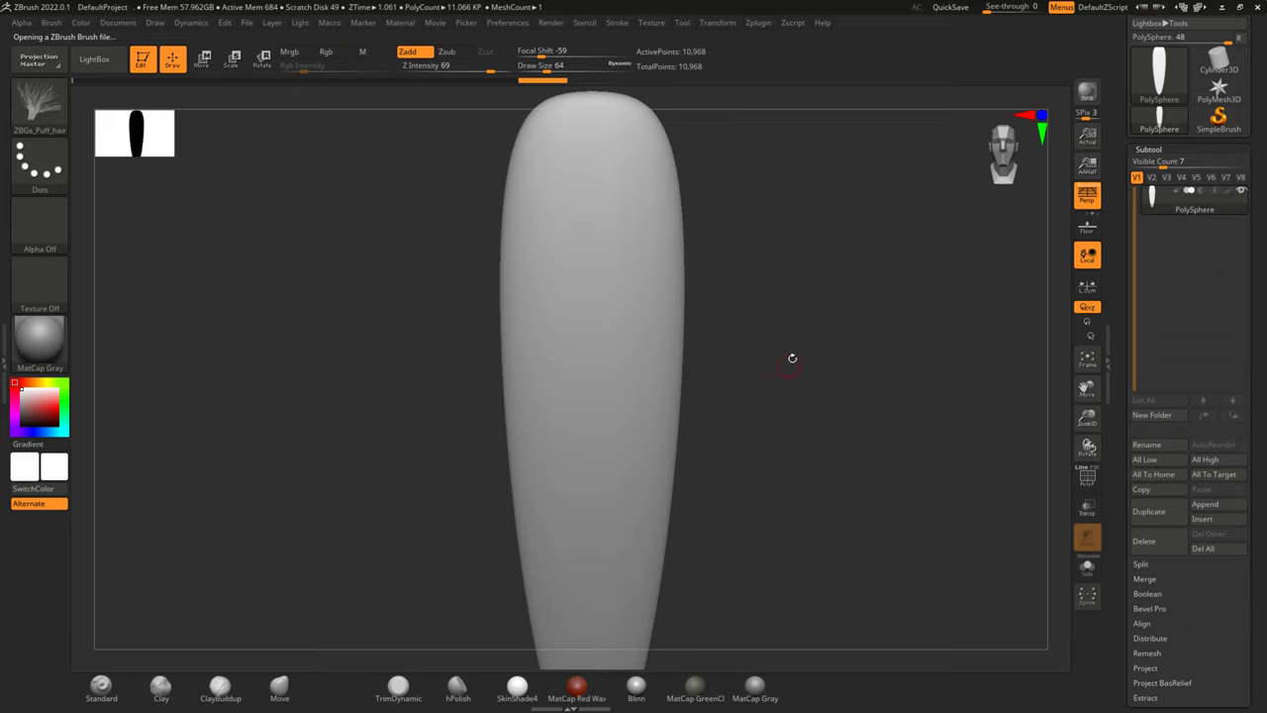
{"action": "key", "text": "ctrl+z"}
{"action": "left_click_drag", "start_coordinate": [619, 146], "coordinate": [594, 350]}
{"action": "key", "text": "ctrl+z"}
Set Z Intensity to 6 and try Puff_hair strokes on the mesh, undoing each test.
{"action": "left_click", "coordinate": [430, 68]}
{"action": "type", "text": "6"}
{"action": "key", "text": "Return"}
{"action": "left_click_drag", "start_coordinate": [639, 192], "coordinate": [594, 446]}
{"action": "key", "text": "ctrl+z"}
{"action": "left_click_drag", "start_coordinate": [572, 164], "coordinate": [582, 210]}
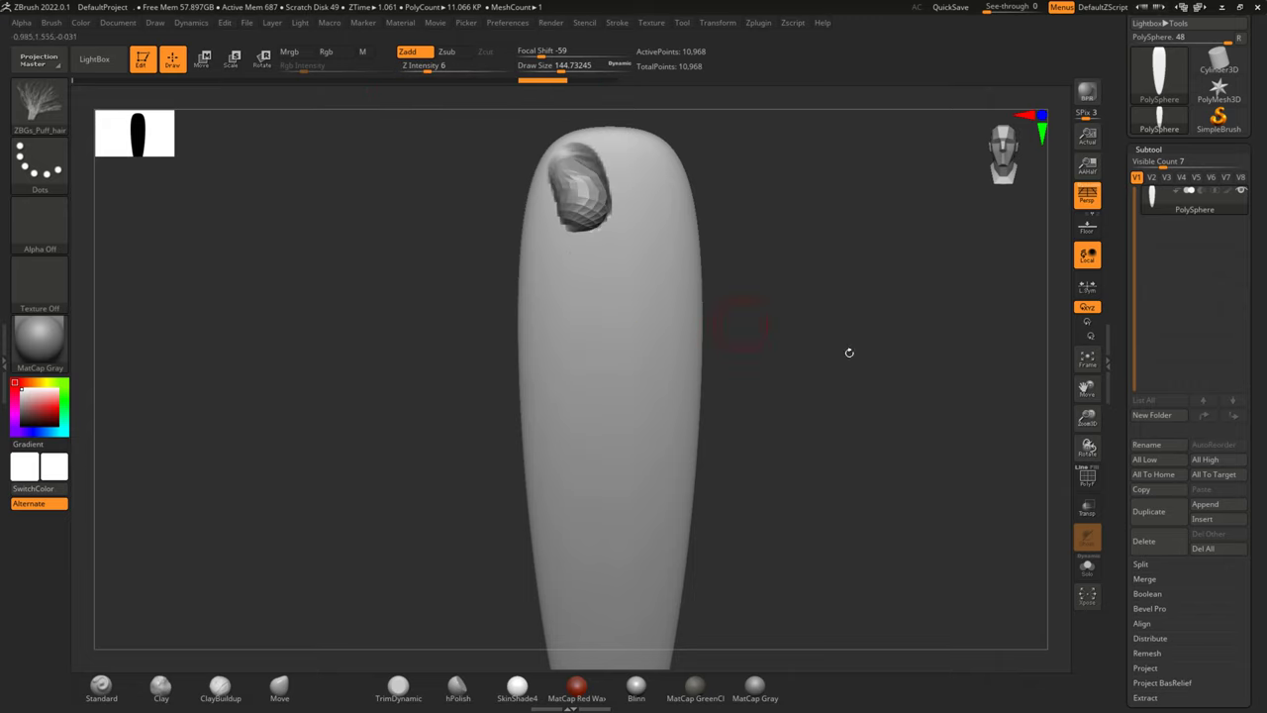
{"action": "left_click_drag", "start_coordinate": [849, 356], "coordinate": [826, 356]}
{"action": "key", "text": "ctrl+z"}
{"action": "left_click_drag", "start_coordinate": [226, 283], "coordinate": [159, 198], "text": "shift"}
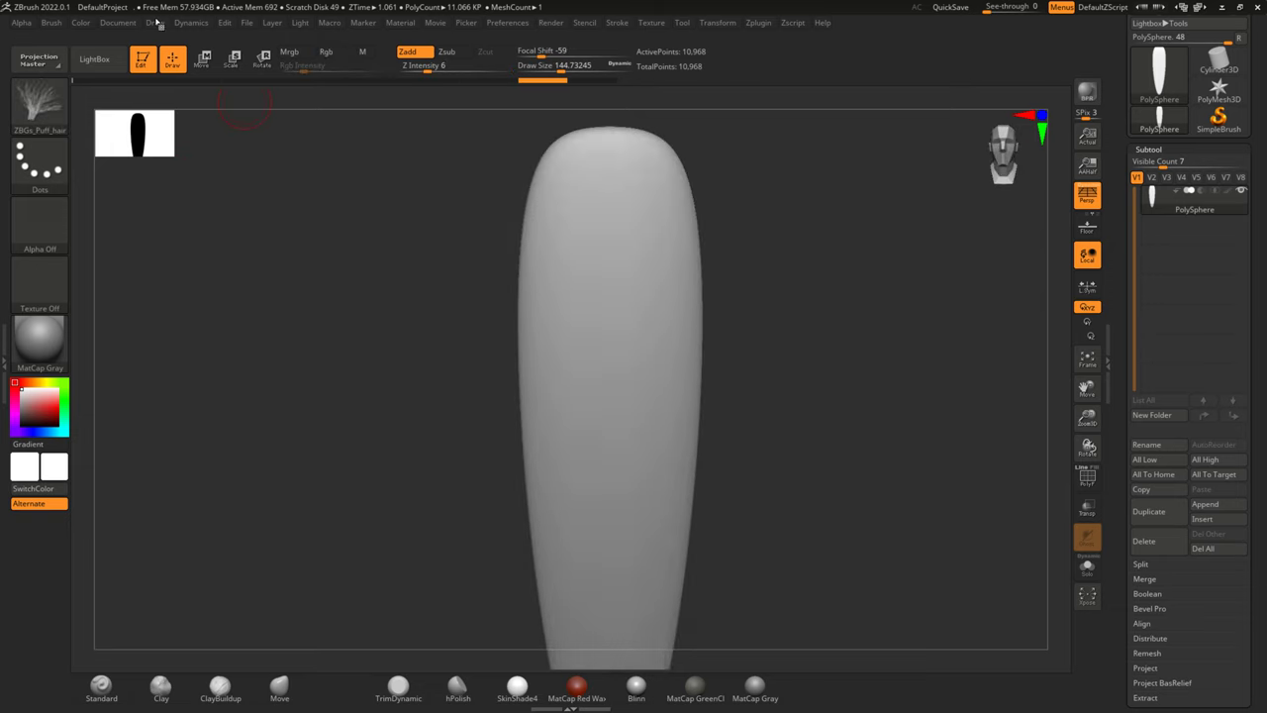
{"action": "left_click", "coordinate": [109, 67]}
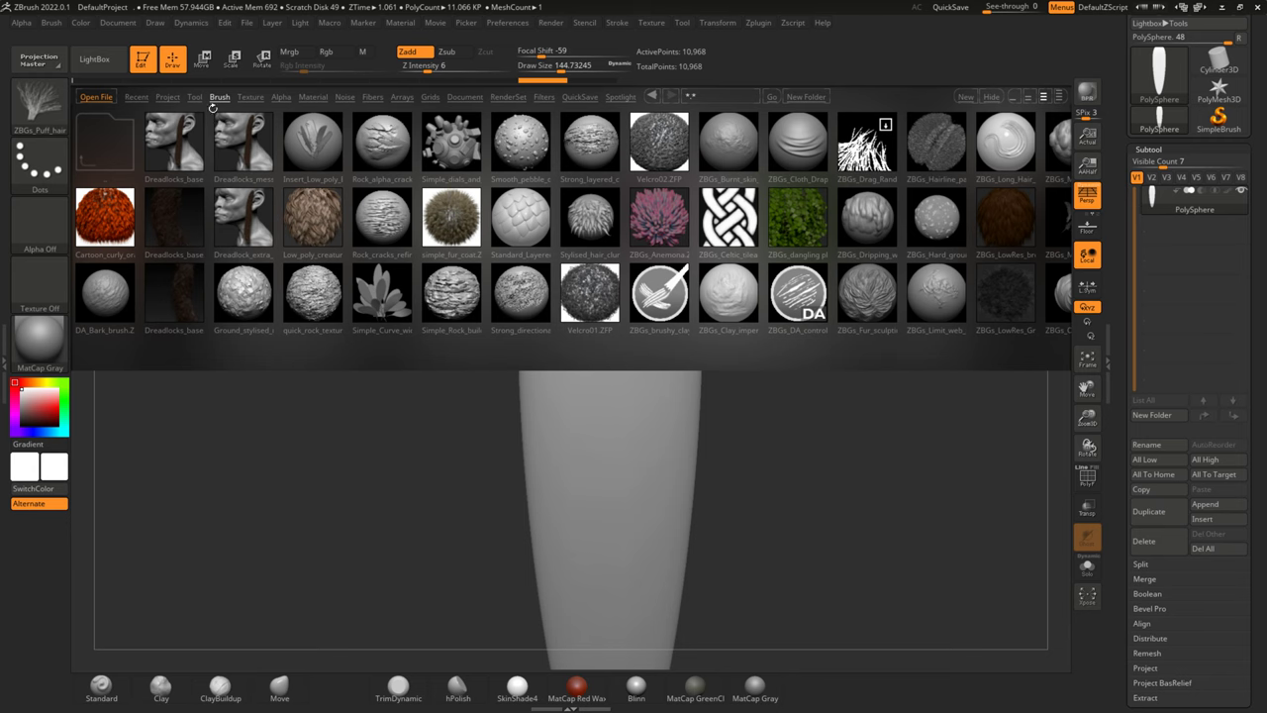
Try the Short_Hair_Big_Clumps brush on the mesh's upper front and undo the strokes.
{"action": "scroll", "coordinate": [769, 226], "scroll_direction": "down", "scroll_amount": 2}
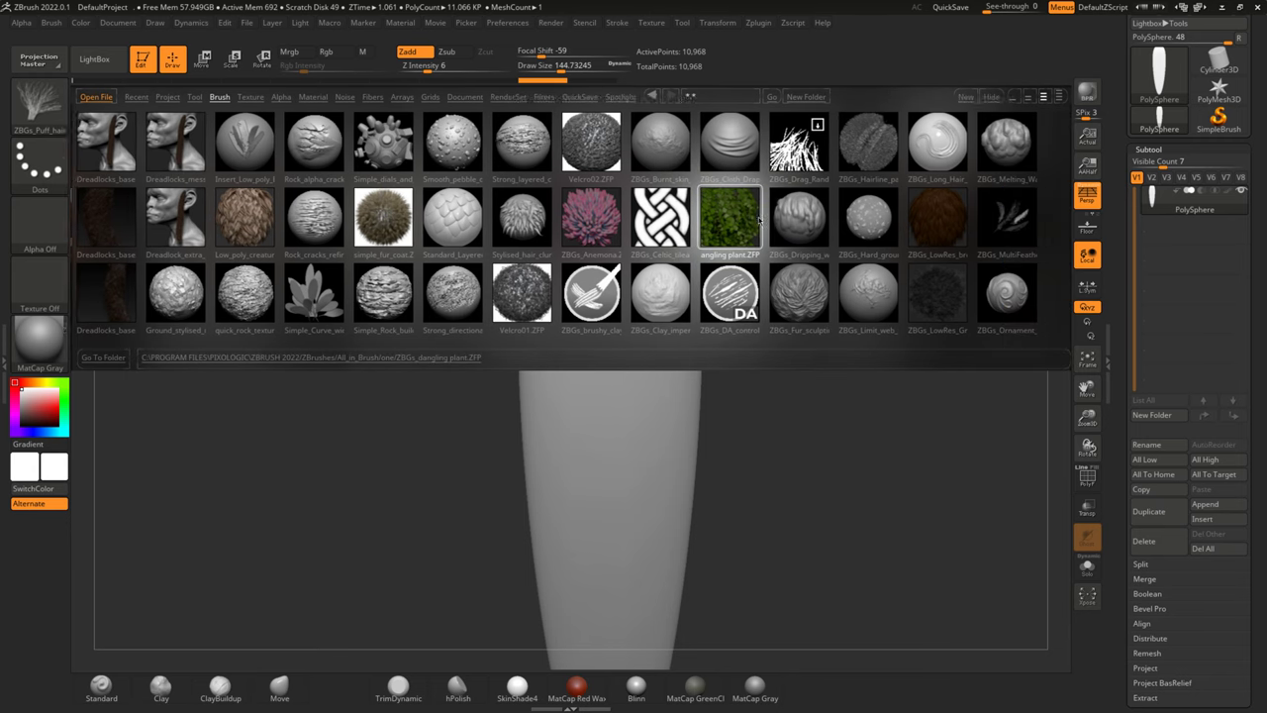
{"action": "scroll", "coordinate": [753, 265], "scroll_direction": "down", "scroll_amount": 4}
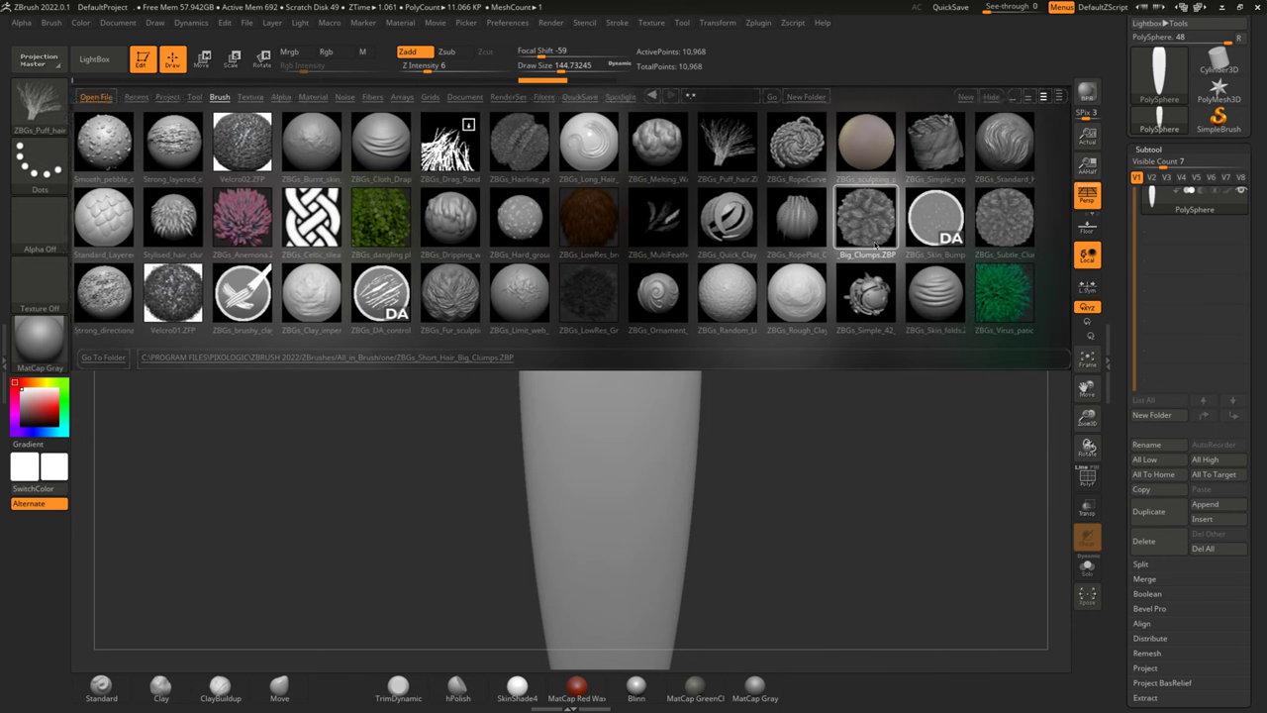
{"action": "scroll", "coordinate": [896, 228], "scroll_direction": "down", "scroll_amount": 3}
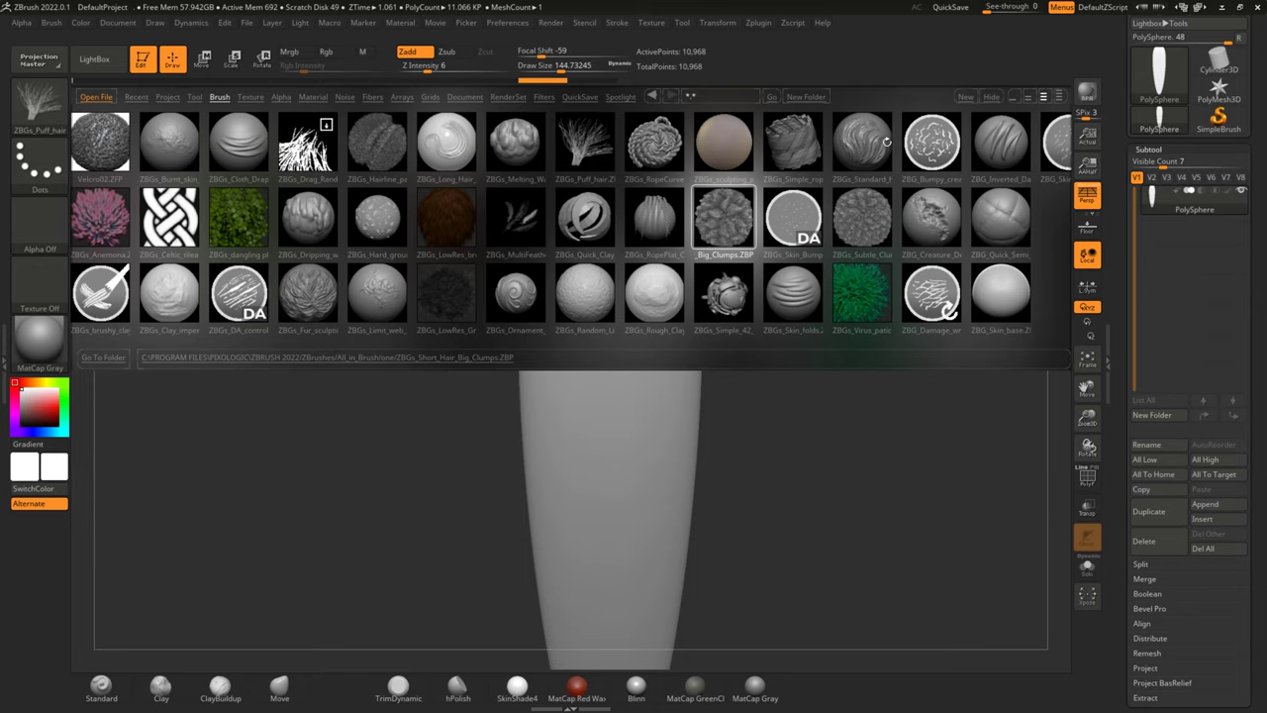
{"action": "mouse_move", "coordinate": [594, 288]}
{"action": "left_mouse_down"}
{"action": "mouse_move", "coordinate": [617, 340]}
{"action": "mouse_move", "coordinate": [650, 334]}
{"action": "left_mouse_up"}
{"action": "key", "text": "ctrl+z"}
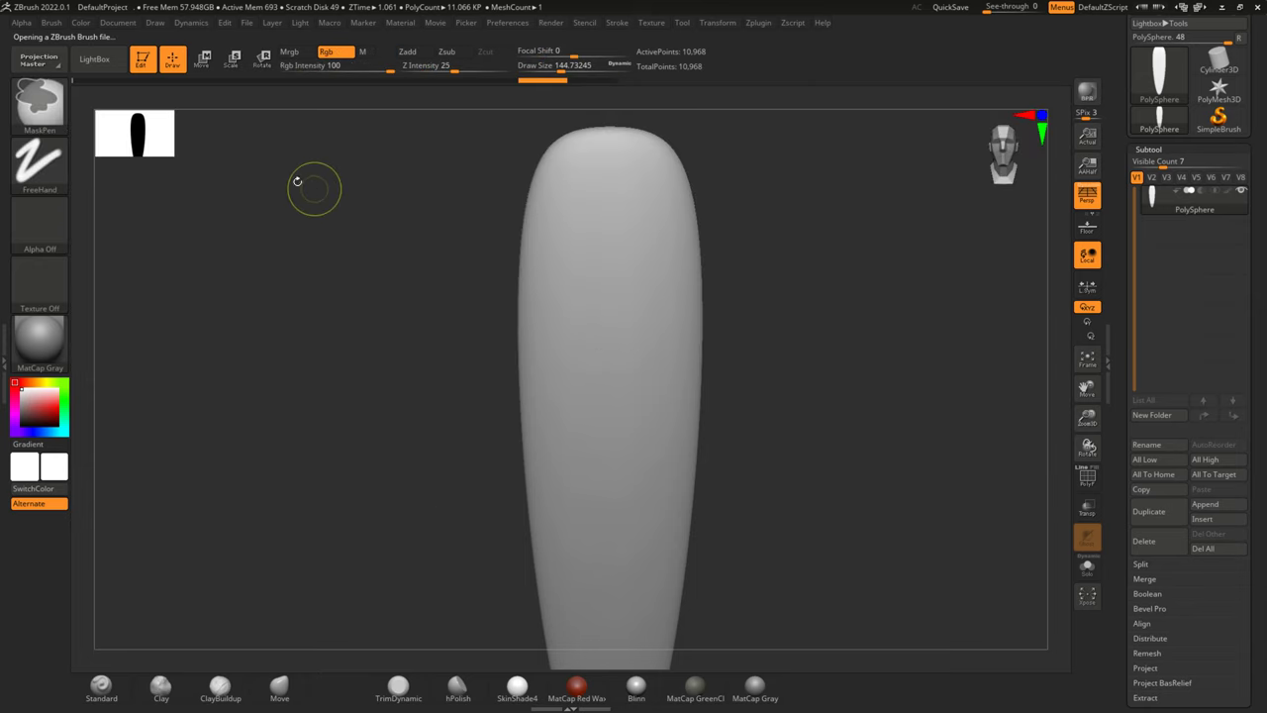
Load the ZBGs_Fur_sculpt brush and undo its test fur stroke.
{"action": "left_click", "coordinate": [94, 58]}
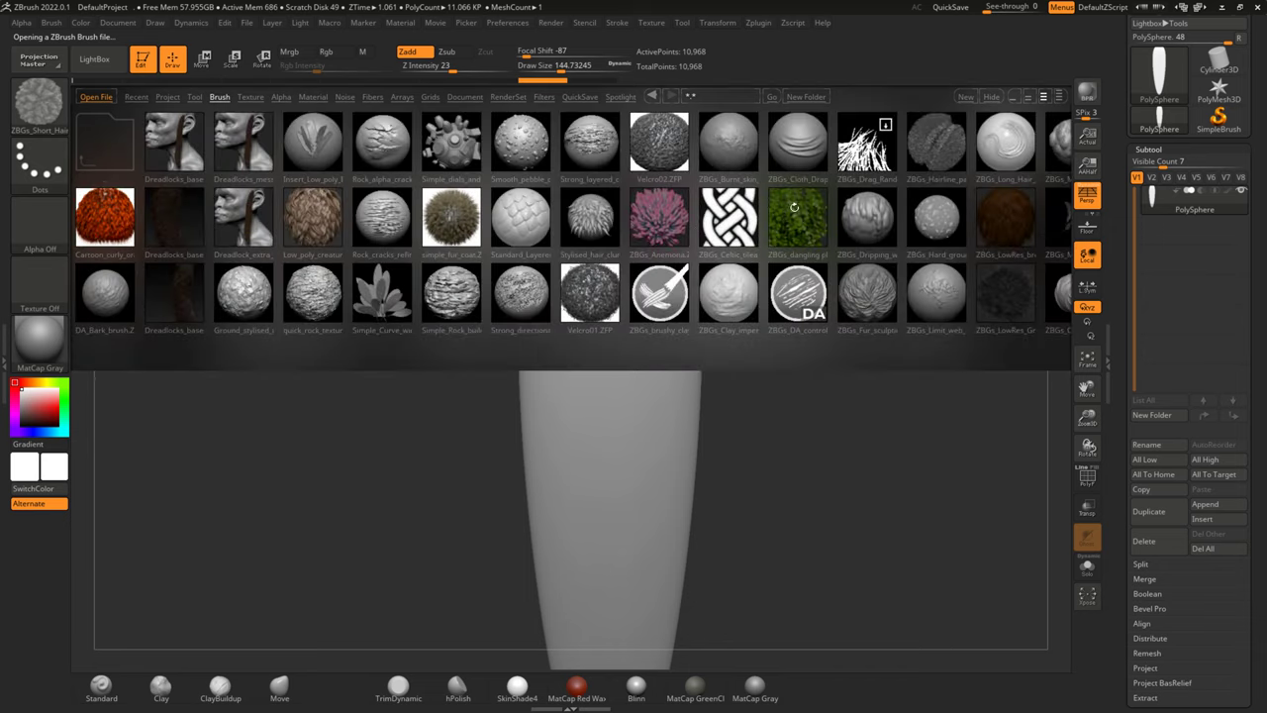
{"action": "double_click", "coordinate": [848, 299]}
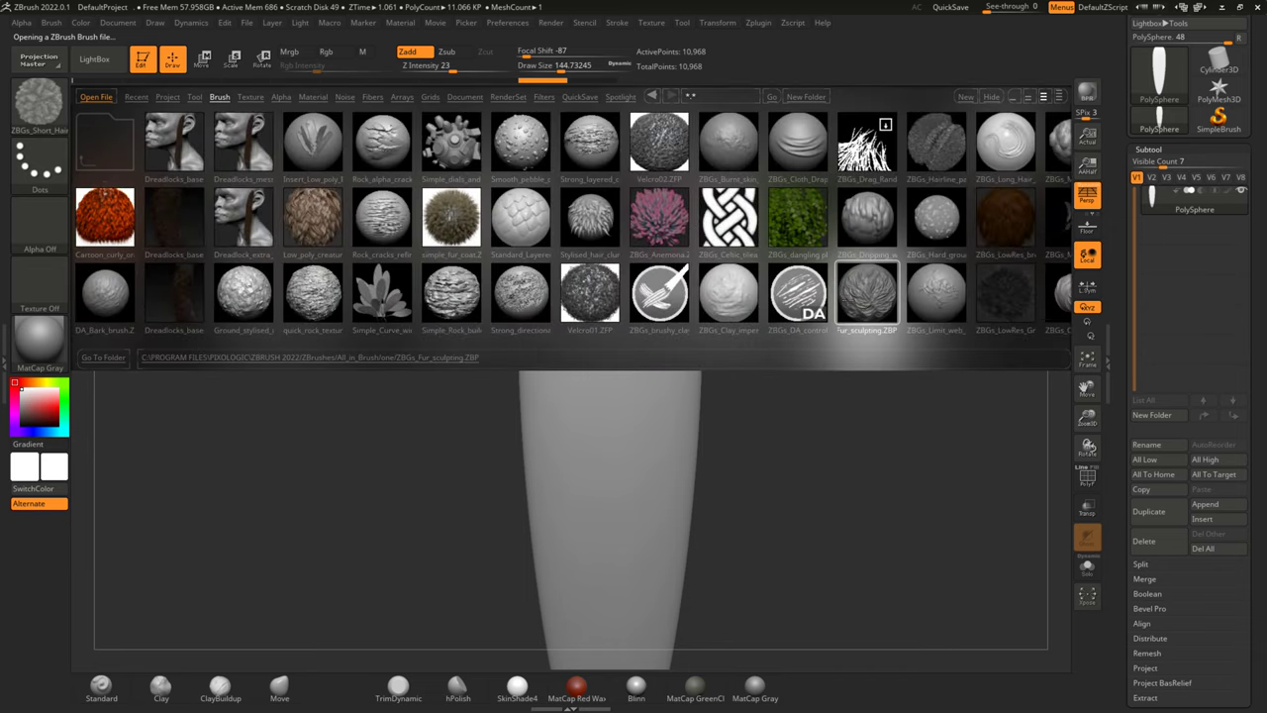
{"action": "left_click_drag", "start_coordinate": [654, 150], "coordinate": [647, 339]}
{"action": "key", "text": "ctrl+z"}
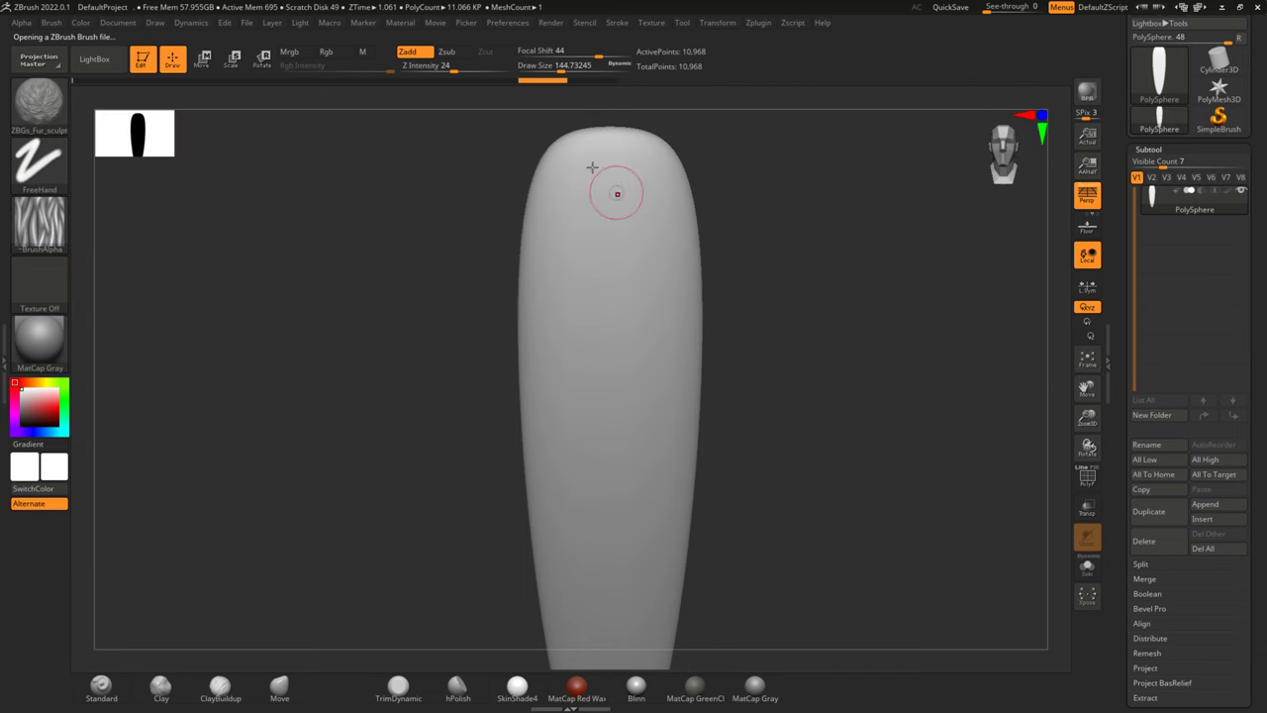
Raise Draw Size to about 256 and paint Fur_sculpt strokes down the whole front of the mesh.
{"action": "key", "text": "ctrl+z"}
{"action": "key", "text": "ctrl+z"}
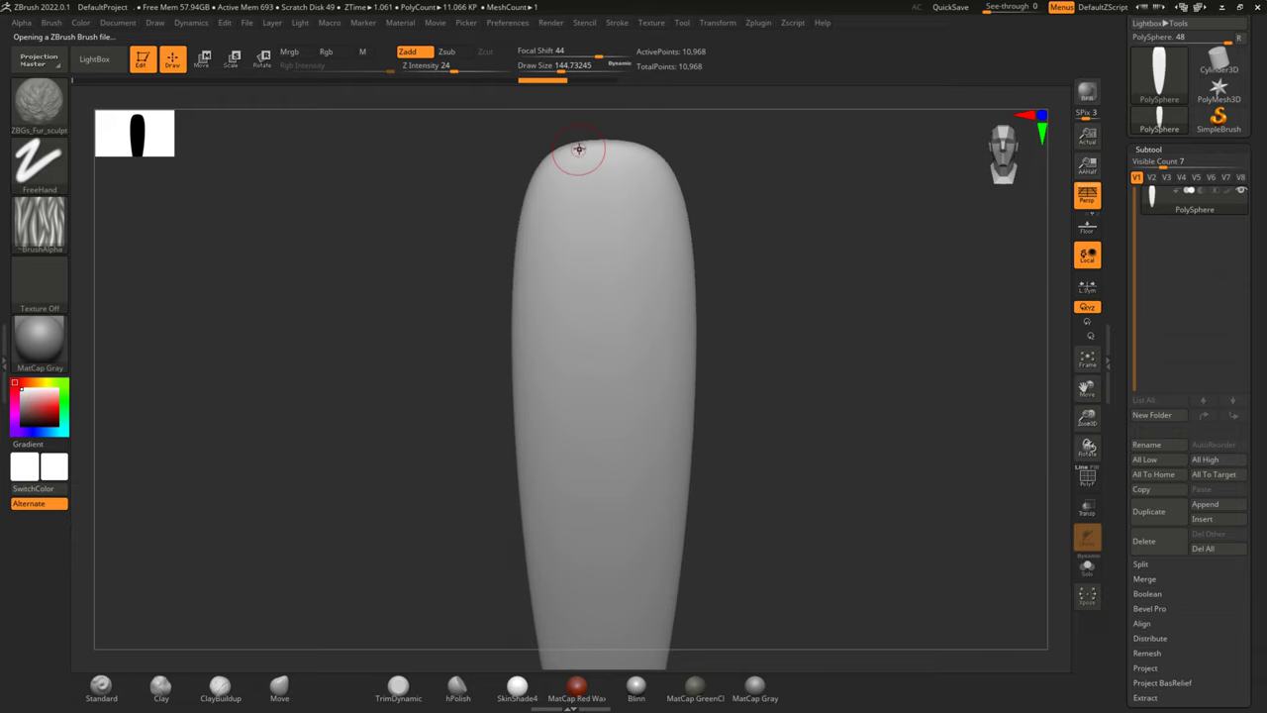
{"action": "left_click_drag", "start_coordinate": [577, 146], "coordinate": [583, 545]}
{"action": "key", "text": "ctrl+z"}
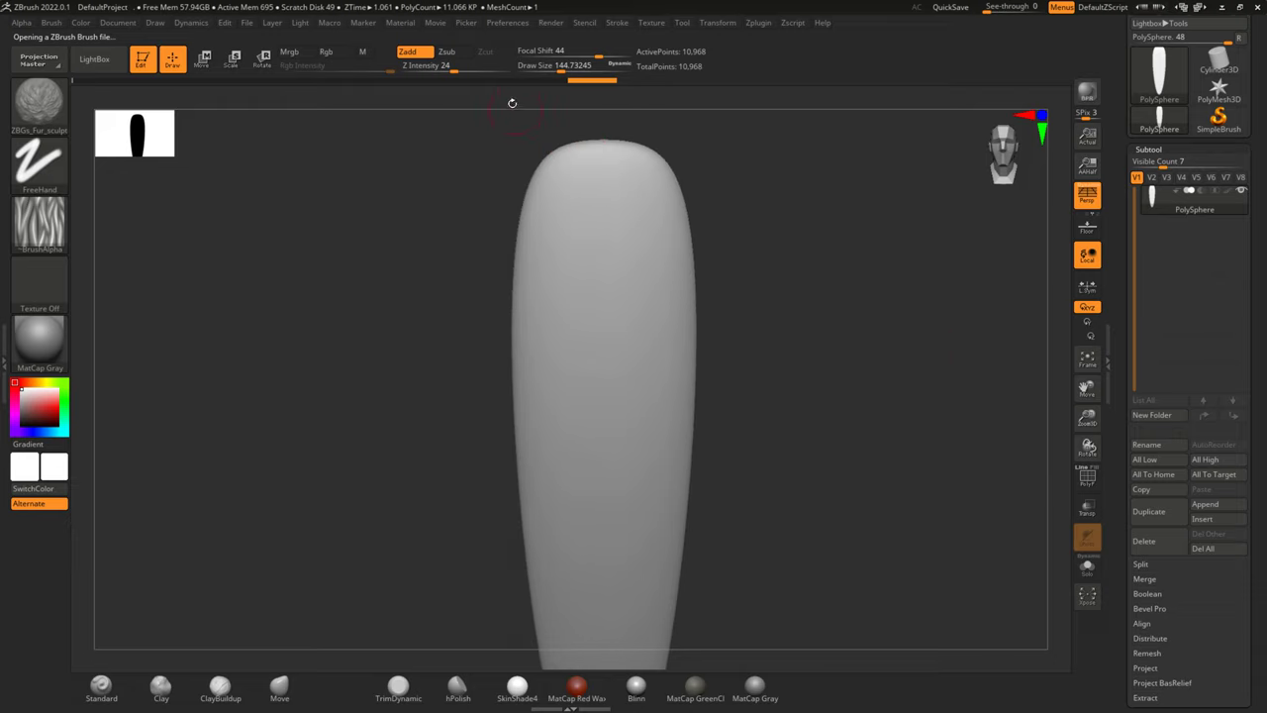
{"action": "left_click_drag", "start_coordinate": [554, 80], "coordinate": [566, 80]}
{"action": "left_click_drag", "start_coordinate": [565, 153], "coordinate": [579, 564]}
{"action": "key", "text": "ctrl+z"}
{"action": "key", "text": "ctrl+z"}
{"action": "left_click_drag", "start_coordinate": [589, 178], "coordinate": [626, 599]}
{"action": "left_click_drag", "start_coordinate": [649, 208], "coordinate": [658, 599]}
{"action": "left_click_drag", "start_coordinate": [521, 209], "coordinate": [548, 615]}
{"action": "key", "text": "ctrl+z"}
{"action": "mouse_move", "coordinate": [606, 359]}
{"action": "left_mouse_down"}
{"action": "mouse_move", "coordinate": [634, 367]}
{"action": "mouse_move", "coordinate": [648, 555]}
{"action": "mouse_move", "coordinate": [634, 609]}
{"action": "left_mouse_up"}
{"action": "mouse_move", "coordinate": [683, 366]}
{"action": "left_mouse_down"}
{"action": "mouse_move", "coordinate": [626, 505]}
{"action": "mouse_move", "coordinate": [614, 594]}
{"action": "left_mouse_up"}
{"action": "mouse_move", "coordinate": [698, 461]}
{"action": "left_mouse_down"}
{"action": "mouse_move", "coordinate": [683, 525]}
{"action": "mouse_move", "coordinate": [634, 604]}
{"action": "left_mouse_up"}
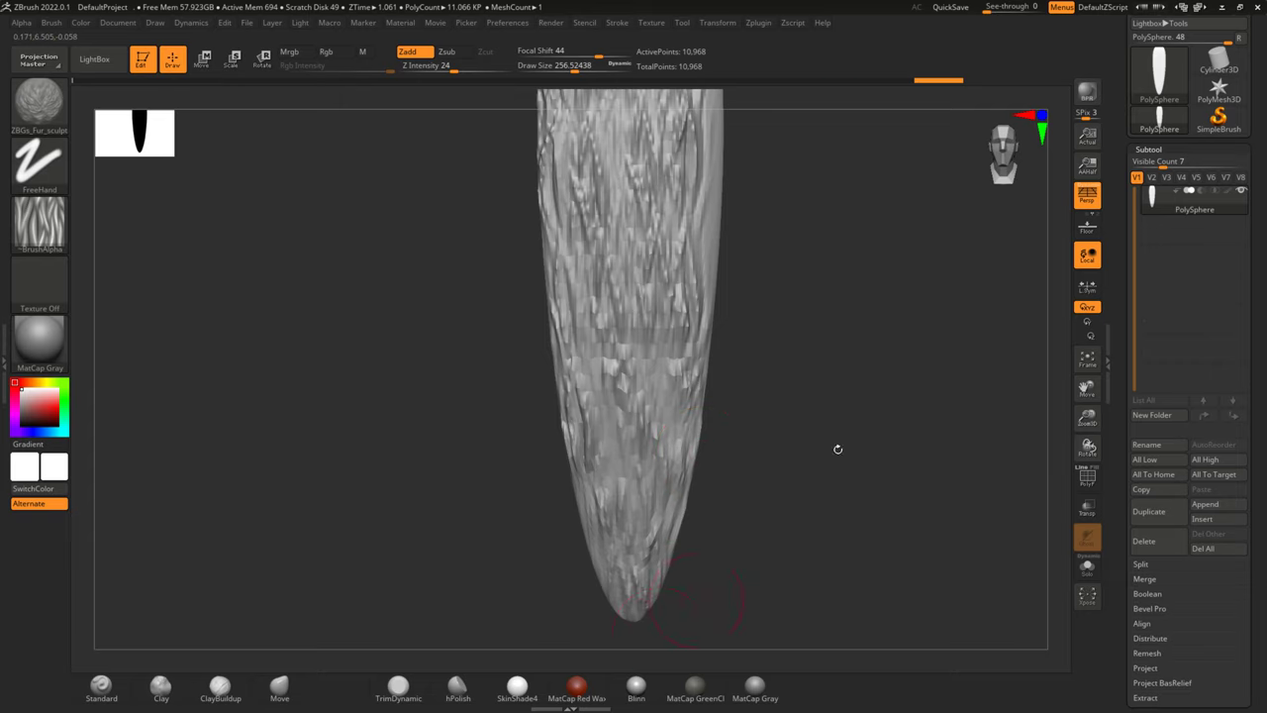
Fill out the upper-left edge with fur, then orbit and frame the mesh to check coverage.
{"action": "left_click_drag", "start_coordinate": [838, 446], "coordinate": [797, 386]}
{"action": "mouse_move", "coordinate": [789, 303]}
{"action": "left_mouse_down"}
{"action": "mouse_move", "coordinate": [789, 330]}
{"action": "mouse_move", "coordinate": [723, 219]}
{"action": "mouse_move", "coordinate": [703, 325]}
{"action": "mouse_move", "coordinate": [702, 504]}
{"action": "left_mouse_up"}
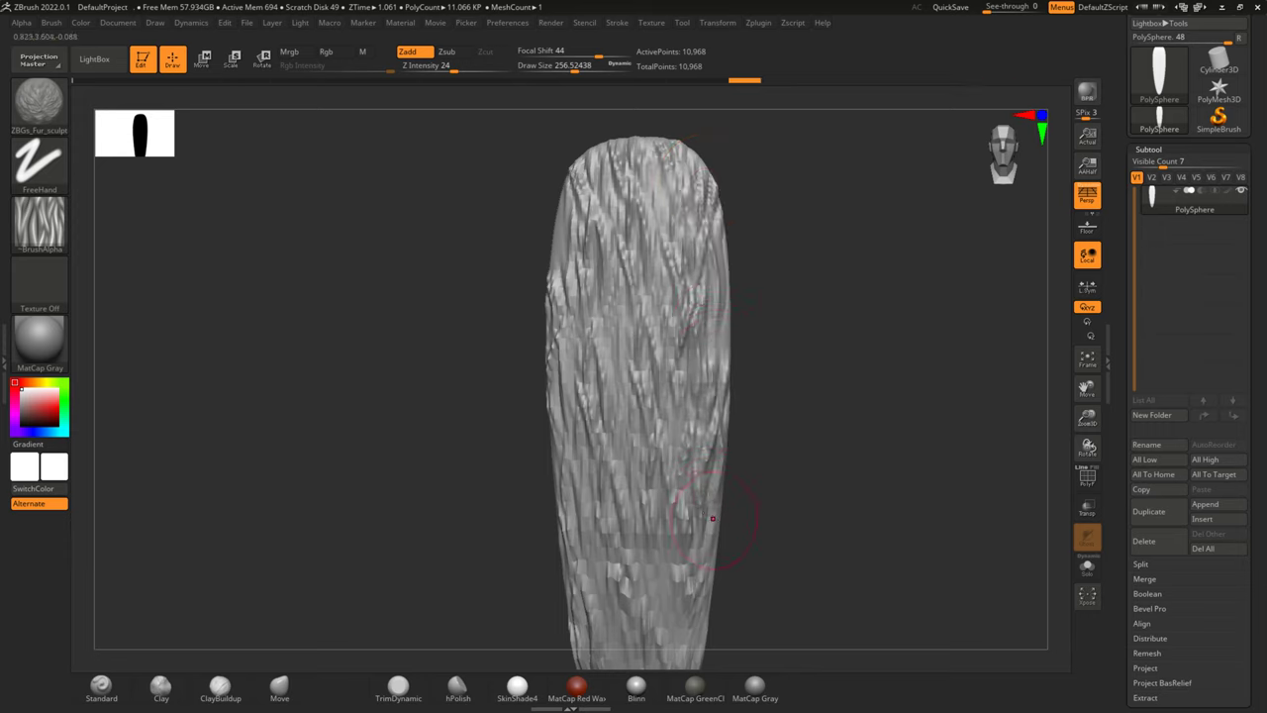
{"action": "mouse_move", "coordinate": [818, 370]}
{"action": "left_mouse_down"}
{"action": "mouse_move", "coordinate": [835, 277]}
{"action": "mouse_move", "coordinate": [867, 360]}
{"action": "mouse_move", "coordinate": [773, 307]}
{"action": "left_mouse_up"}
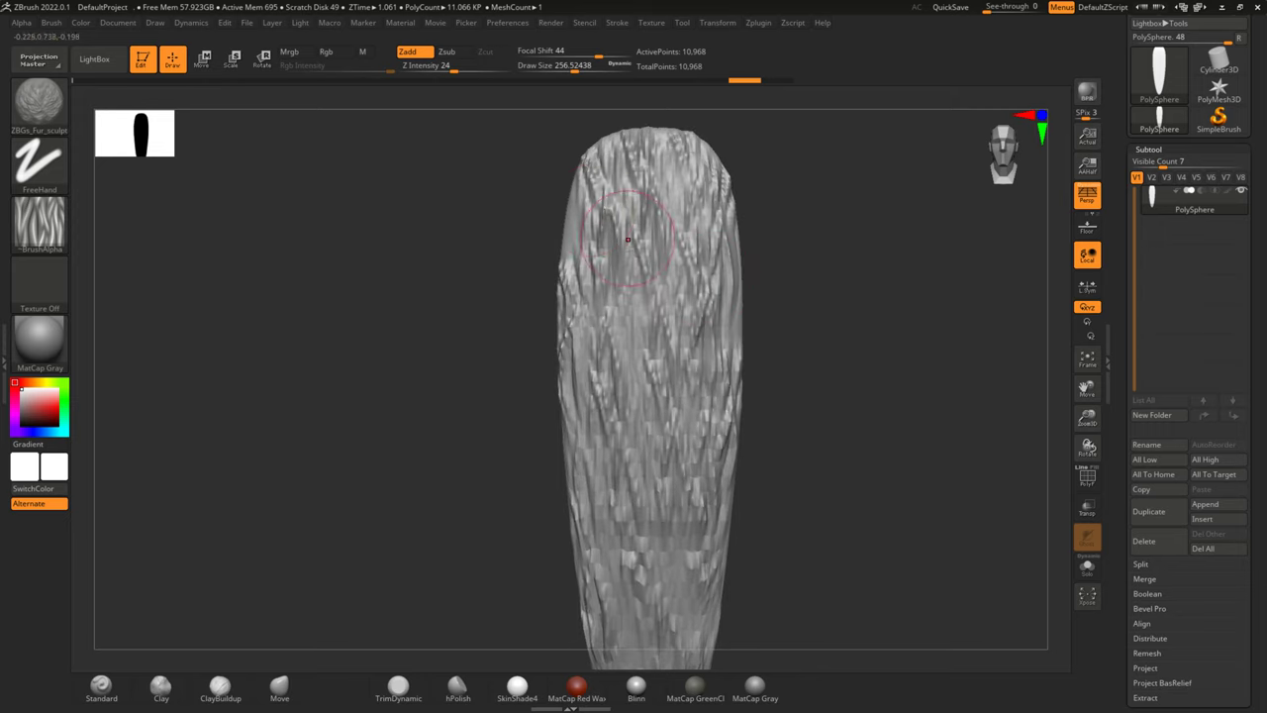
{"action": "left_click_drag", "start_coordinate": [574, 205], "coordinate": [607, 265]}
{"action": "mouse_move", "coordinate": [840, 340]}
{"action": "left_mouse_down"}
{"action": "mouse_move", "coordinate": [849, 359]}
{"action": "mouse_move", "coordinate": [746, 313]}
{"action": "left_mouse_up"}
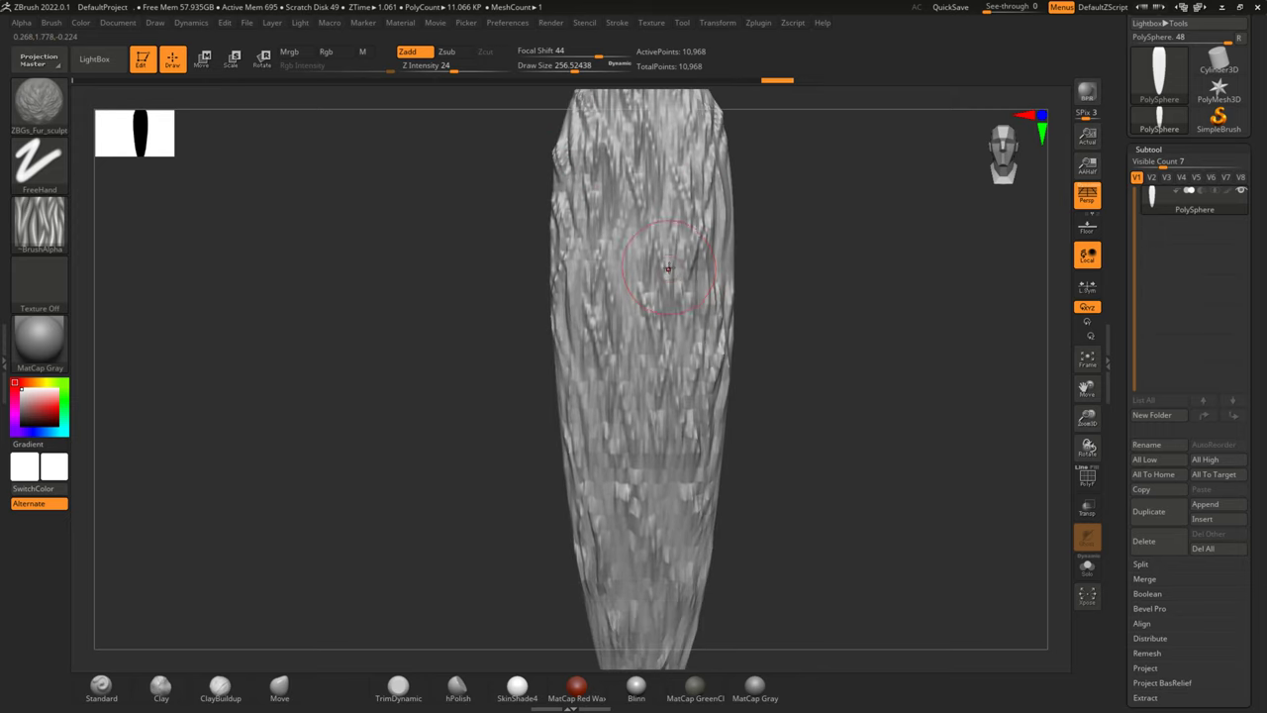
{"action": "scroll", "coordinate": [668, 267], "scroll_direction": "down", "scroll_amount": 3}
{"action": "scroll", "coordinate": [668, 267], "scroll_direction": "down", "scroll_amount": 3}
{"action": "scroll", "coordinate": [669, 267], "scroll_direction": "down", "scroll_amount": 2}
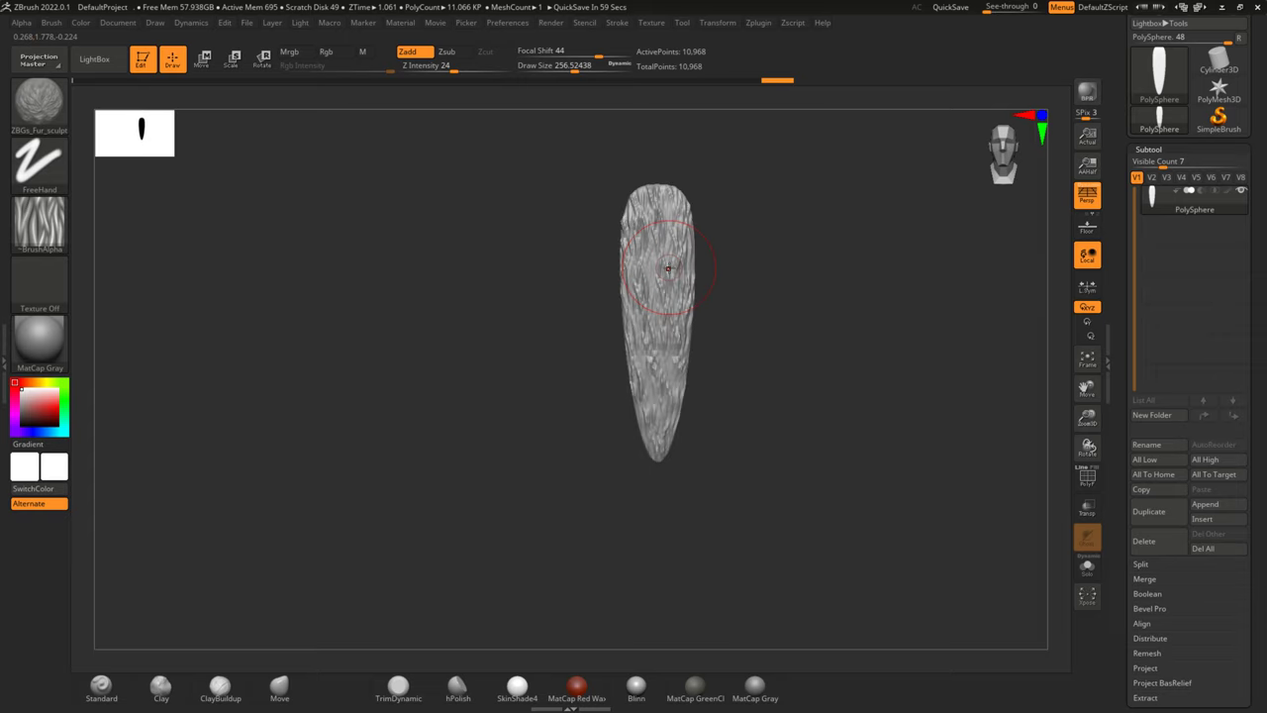
{"action": "scroll", "coordinate": [668, 267], "scroll_direction": "down", "scroll_amount": 2}
{"action": "key", "text": "f"}
{"action": "mouse_move", "coordinate": [713, 327]}
{"action": "left_mouse_down"}
{"action": "mouse_move", "coordinate": [762, 326]}
{"action": "mouse_move", "coordinate": [758, 273]}
{"action": "mouse_move", "coordinate": [828, 376]}
{"action": "mouse_move", "coordinate": [770, 372]}
{"action": "mouse_move", "coordinate": [870, 370]}
{"action": "left_mouse_up"}
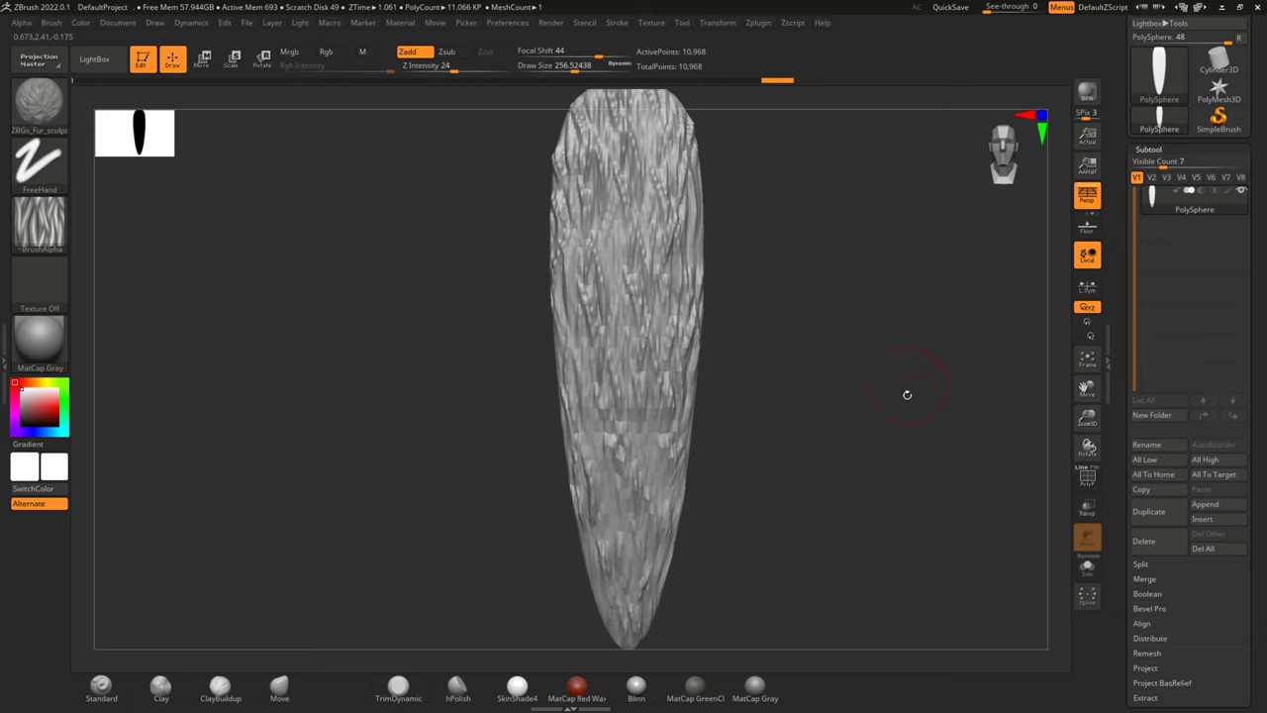
{"action": "left_click_drag", "start_coordinate": [825, 423], "coordinate": [976, 459]}
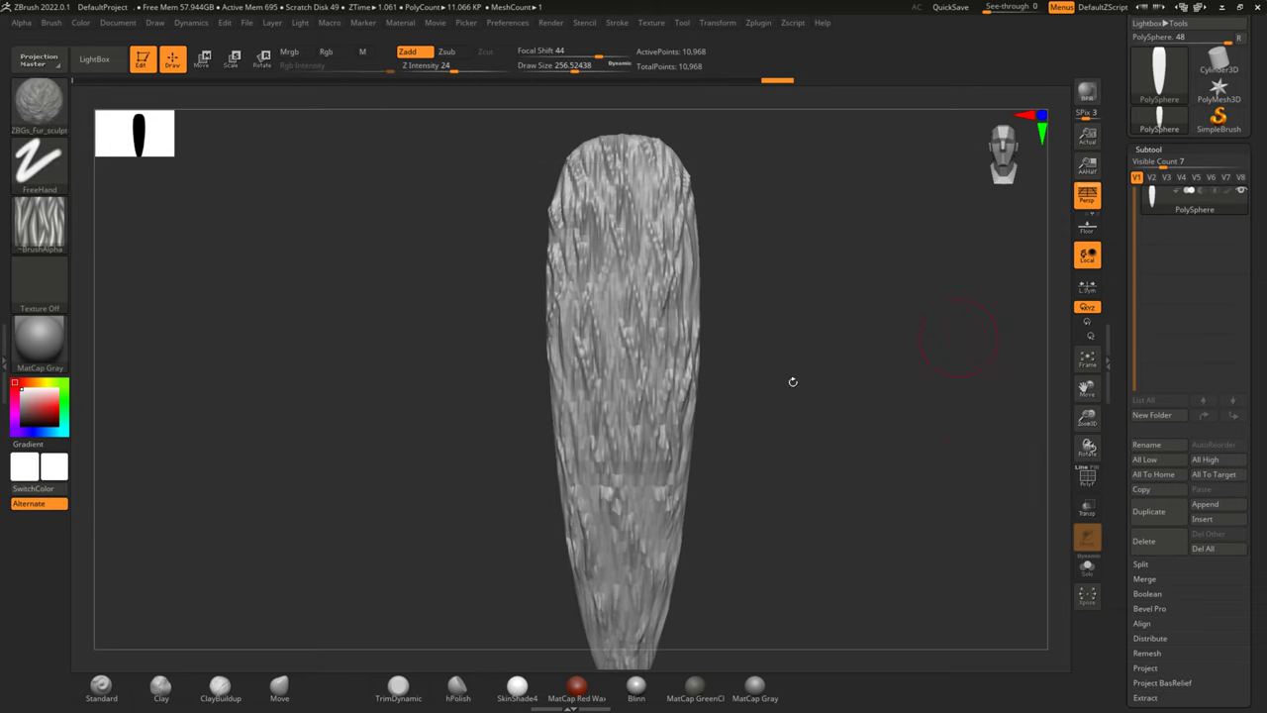
{"action": "scroll", "coordinate": [637, 424], "scroll_direction": "down", "scroll_amount": 3}
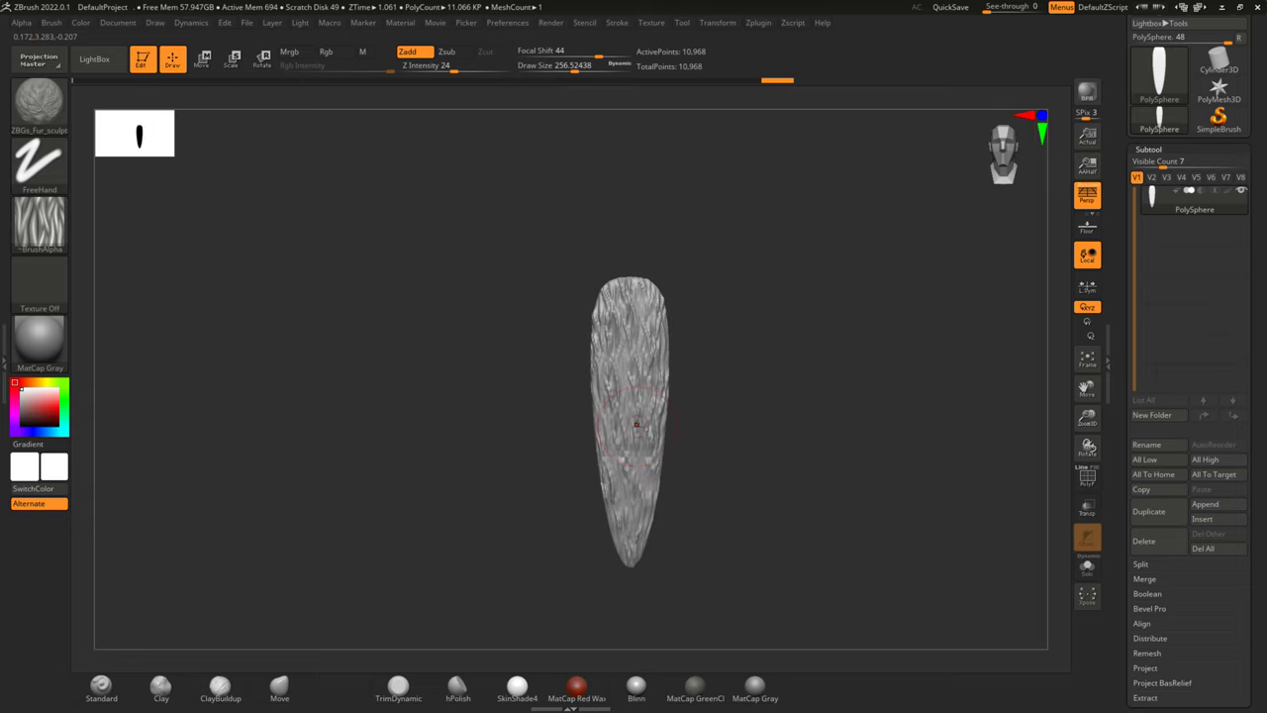
{"action": "scroll", "coordinate": [1256, 539], "scroll_direction": "down", "scroll_amount": 3}
{"action": "scroll", "coordinate": [1255, 435], "scroll_direction": "down", "scroll_amount": 2}
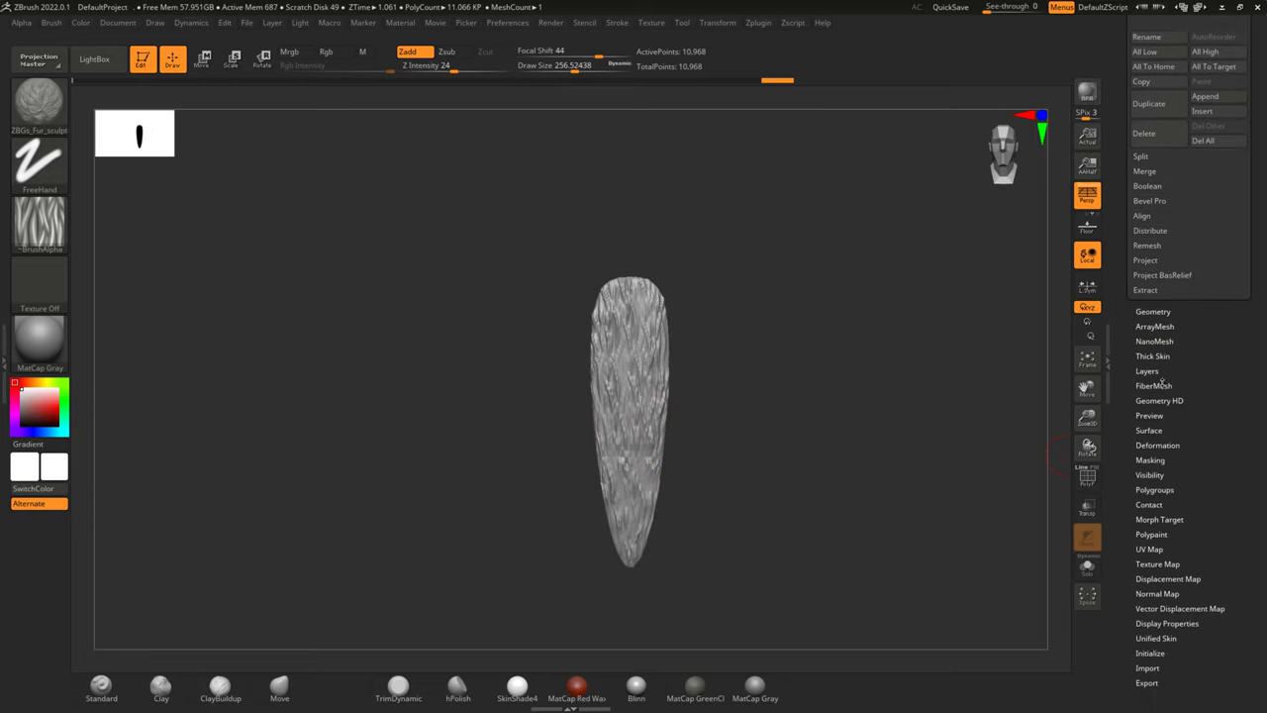
Enable ArrayMesh with Repeat 2 on the furred feather, doubling PolyCount to 22.132 KP.
{"action": "left_click", "coordinate": [1138, 311]}
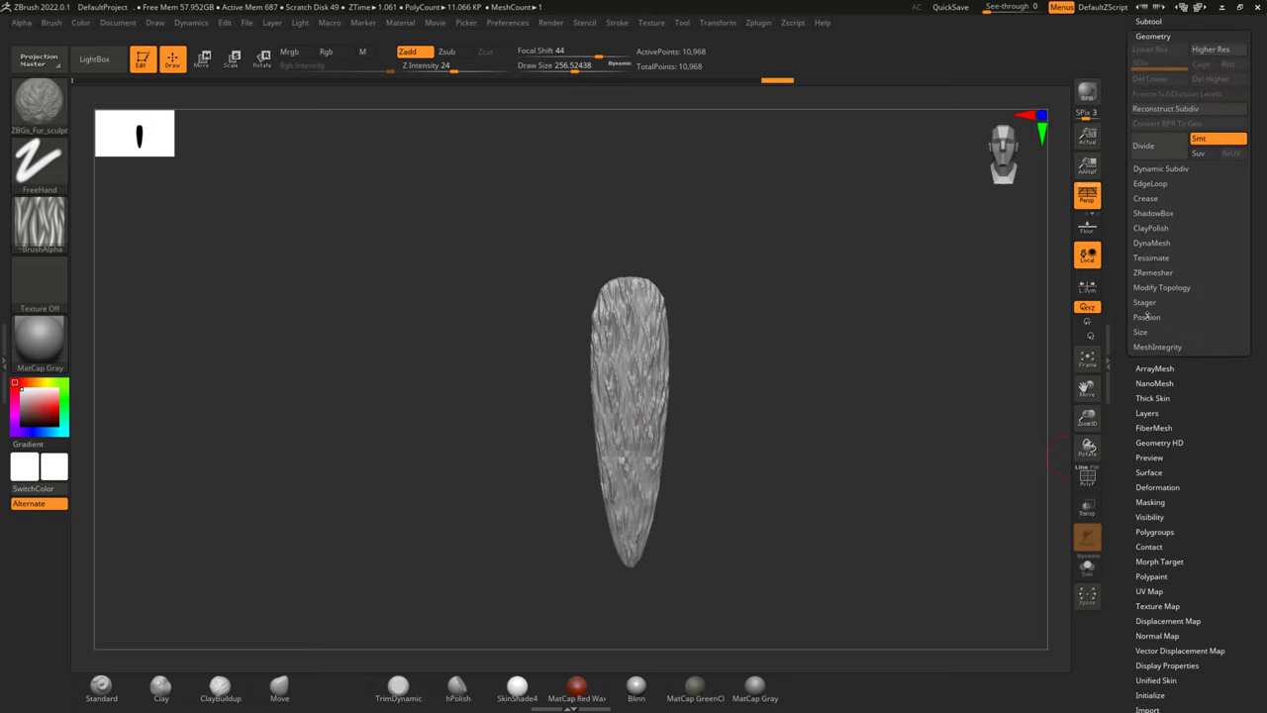
{"action": "left_click", "coordinate": [1154, 368]}
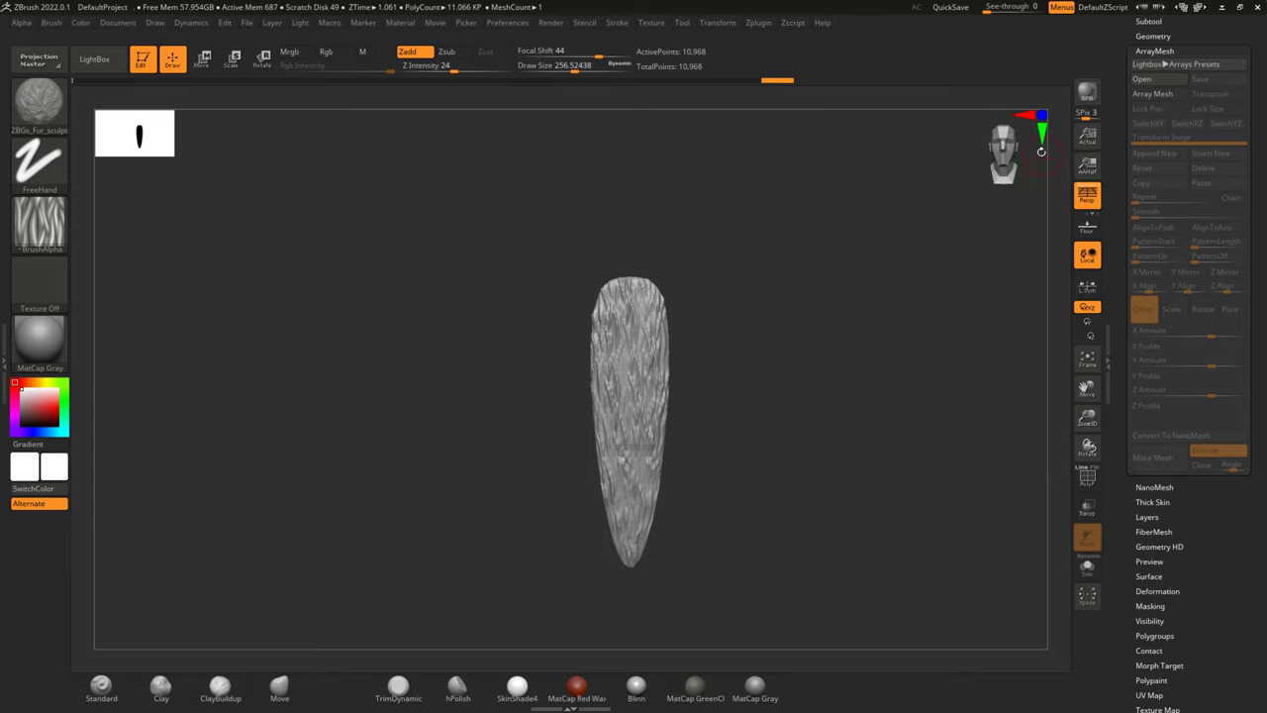
{"action": "left_click", "coordinate": [1169, 95]}
{"action": "left_click_drag", "start_coordinate": [884, 357], "coordinate": [869, 357]}
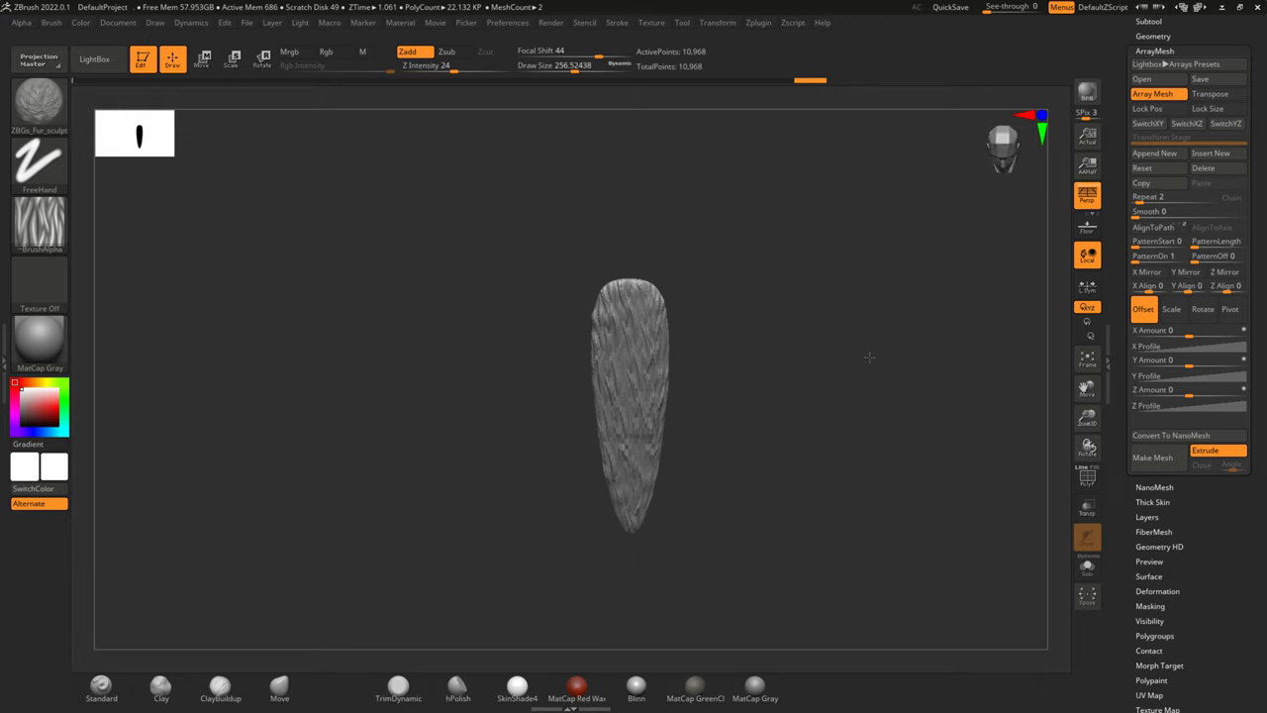
{"action": "mouse_move", "coordinate": [870, 358]}
{"action": "left_mouse_down"}
{"action": "mouse_move", "coordinate": [795, 402]}
{"action": "mouse_move", "coordinate": [809, 392]}
{"action": "mouse_move", "coordinate": [715, 384]}
{"action": "mouse_move", "coordinate": [741, 467]}
{"action": "mouse_move", "coordinate": [514, 332]}
{"action": "left_mouse_up"}
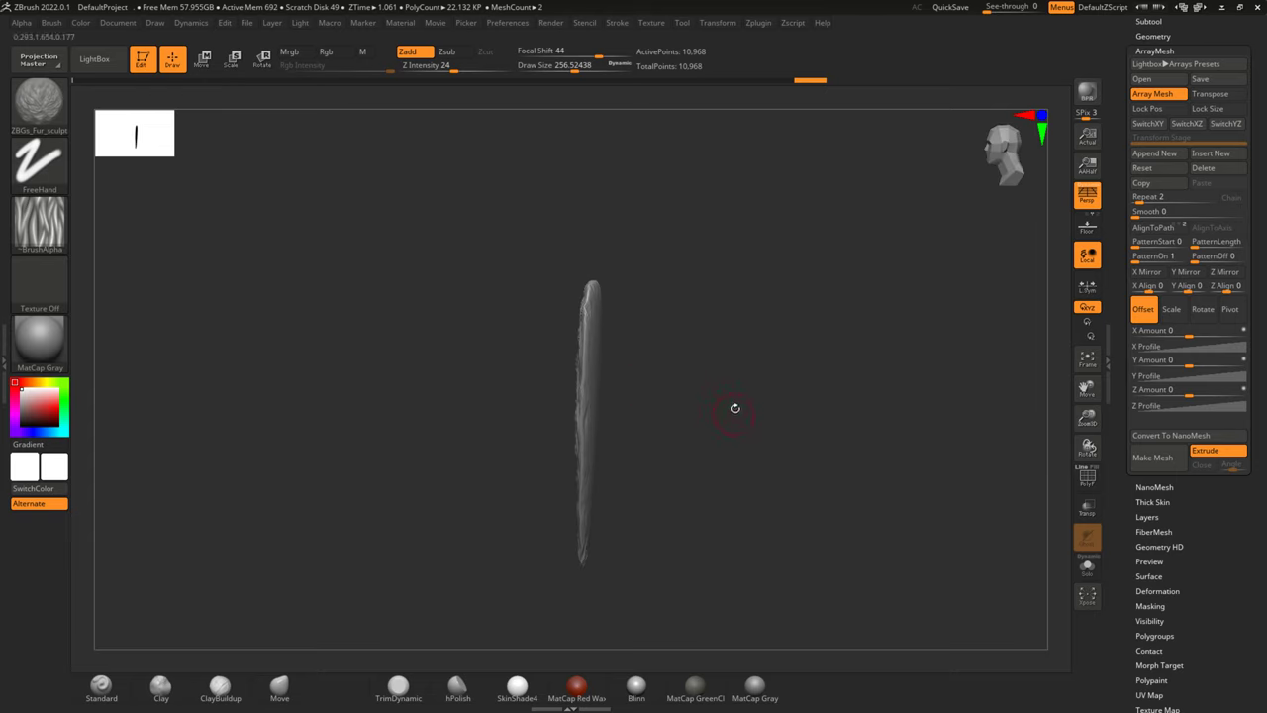
Set the ArrayMesh Repeat count to 5 feather copies.
{"action": "left_click", "coordinate": [1141, 199]}
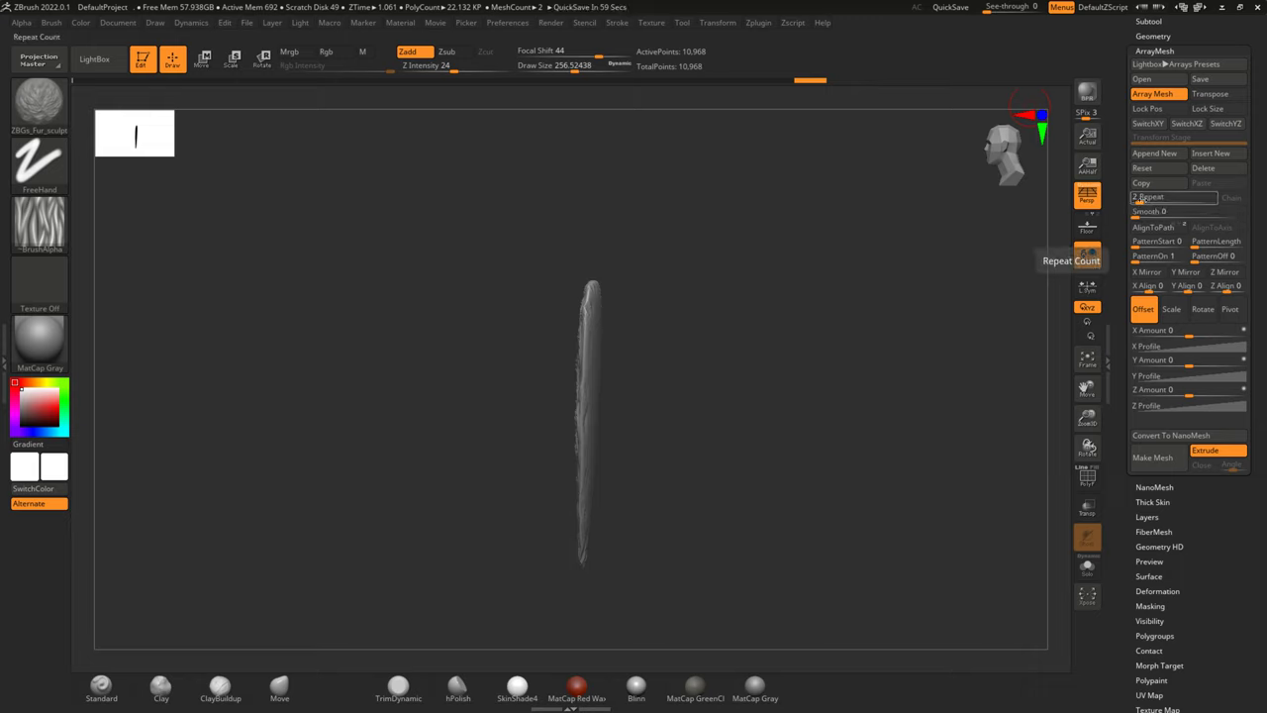
{"action": "type", "text": "6"}
{"action": "key", "text": "Return"}
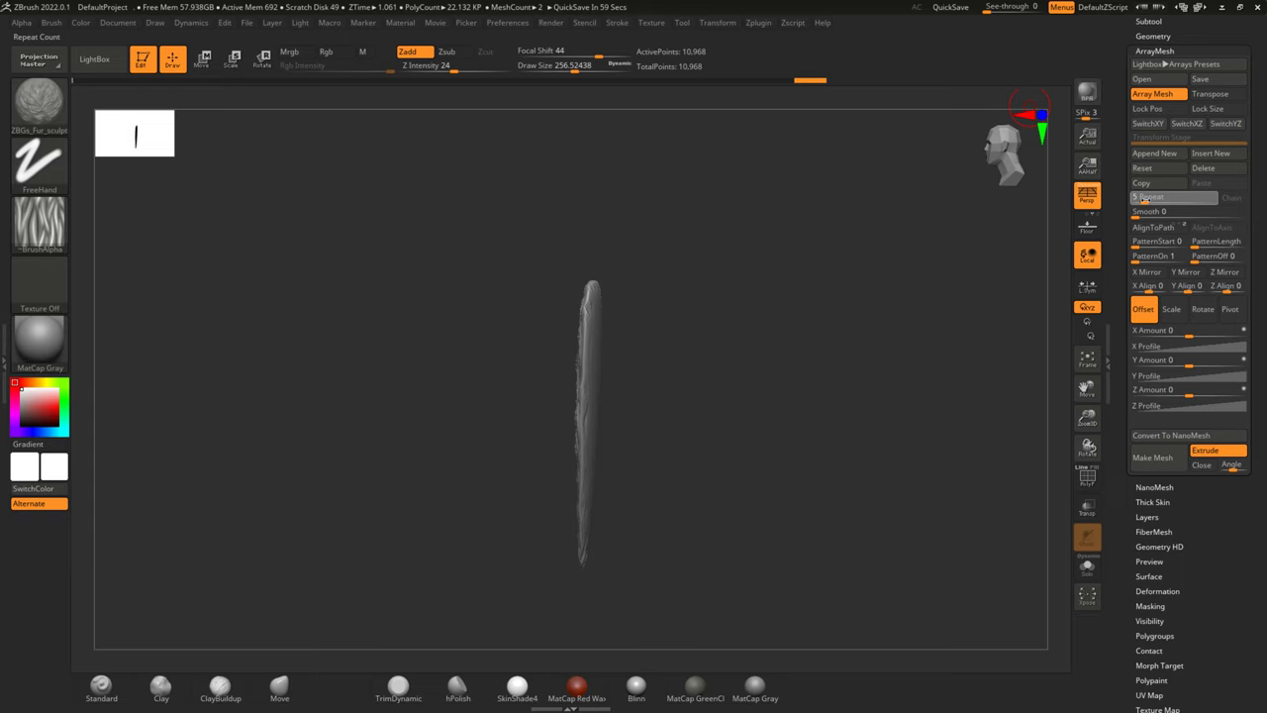
{"action": "key", "text": "Return"}
Space the five copies evenly in a row with an Offset X Amount of 30.
{"action": "left_click", "coordinate": [1148, 331]}
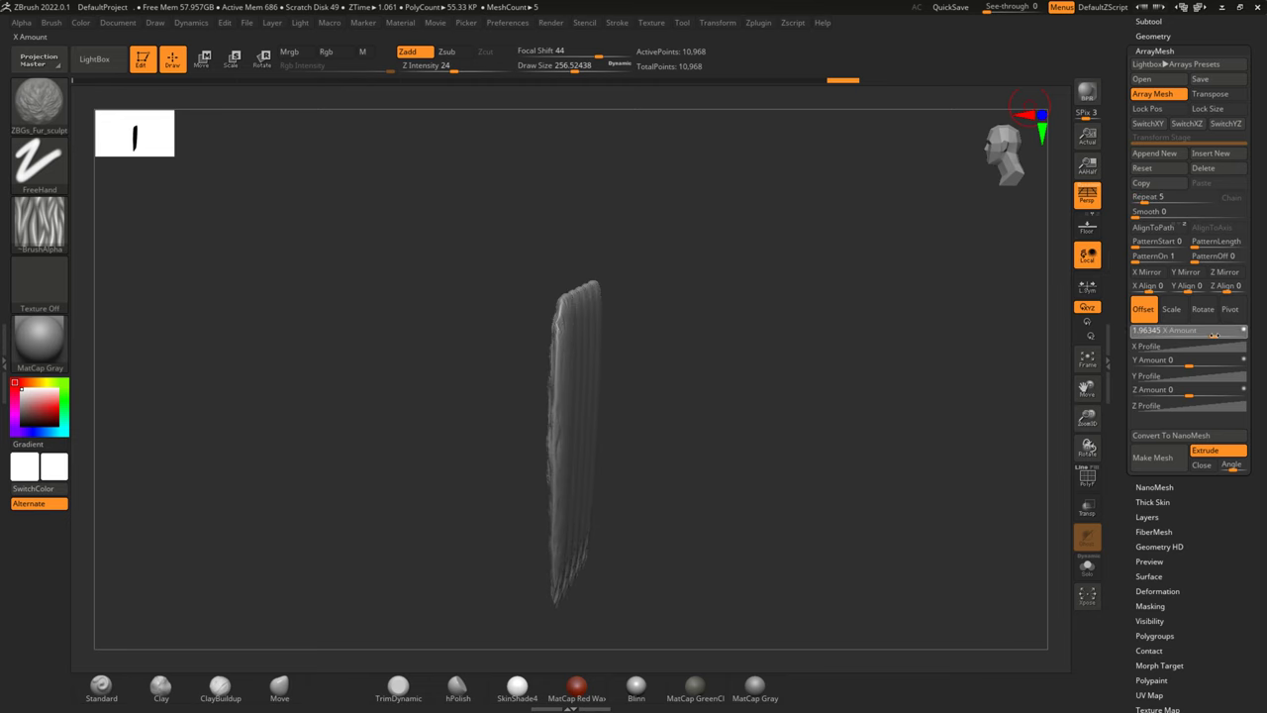
{"action": "left_click_drag", "start_coordinate": [1204, 335], "coordinate": [1221, 336]}
{"action": "mouse_move", "coordinate": [948, 382]}
{"action": "left_mouse_down"}
{"action": "mouse_move", "coordinate": [1013, 384]}
{"action": "mouse_move", "coordinate": [853, 379]}
{"action": "left_mouse_up"}
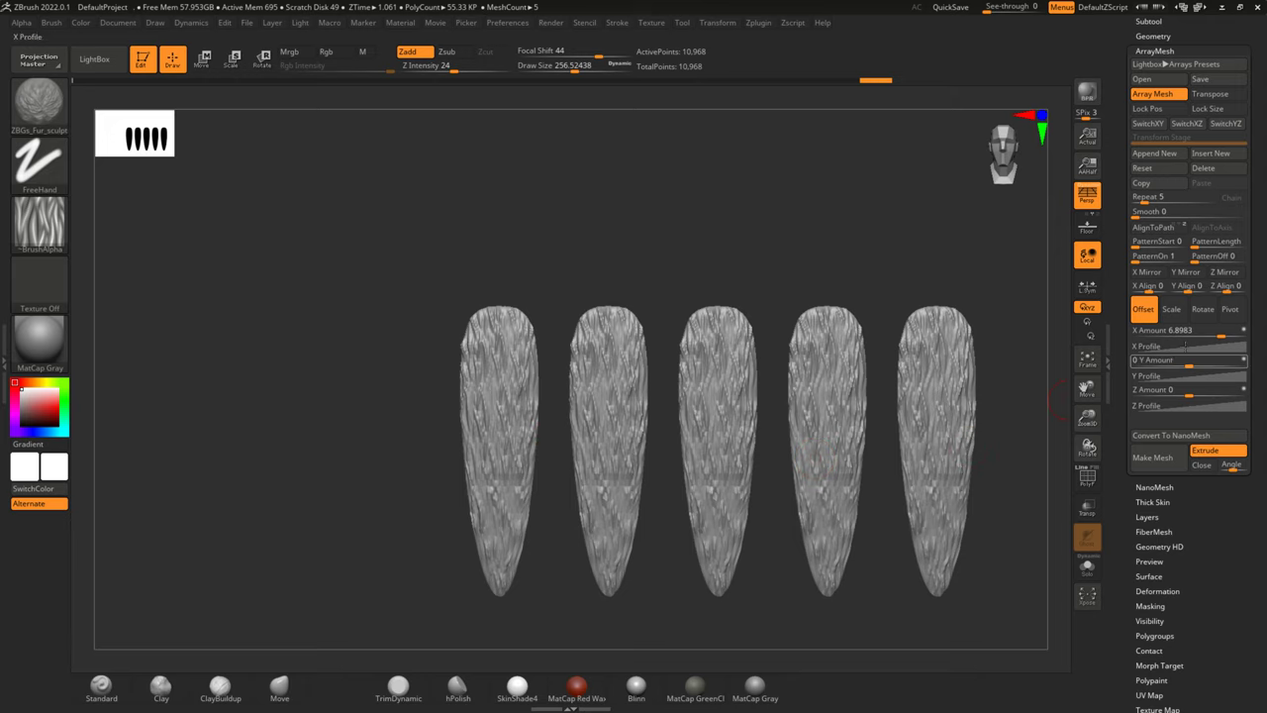
{"action": "left_click_drag", "start_coordinate": [1220, 334], "coordinate": [1155, 333]}
{"action": "key", "text": "f"}
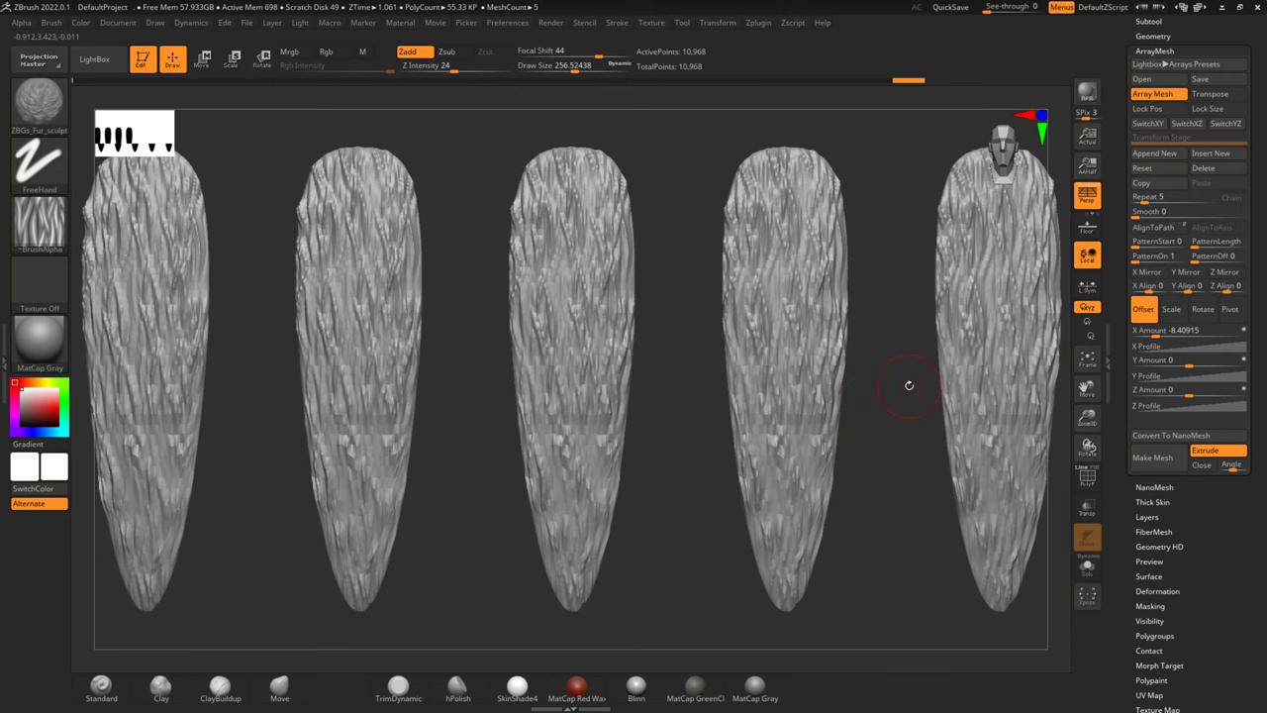
{"action": "scroll", "coordinate": [909, 385], "scroll_direction": "down", "scroll_amount": 2}
{"action": "scroll", "coordinate": [909, 385], "scroll_direction": "down", "scroll_amount": 2}
{"action": "left_click_drag", "start_coordinate": [967, 399], "coordinate": [856, 466], "text": "alt"}
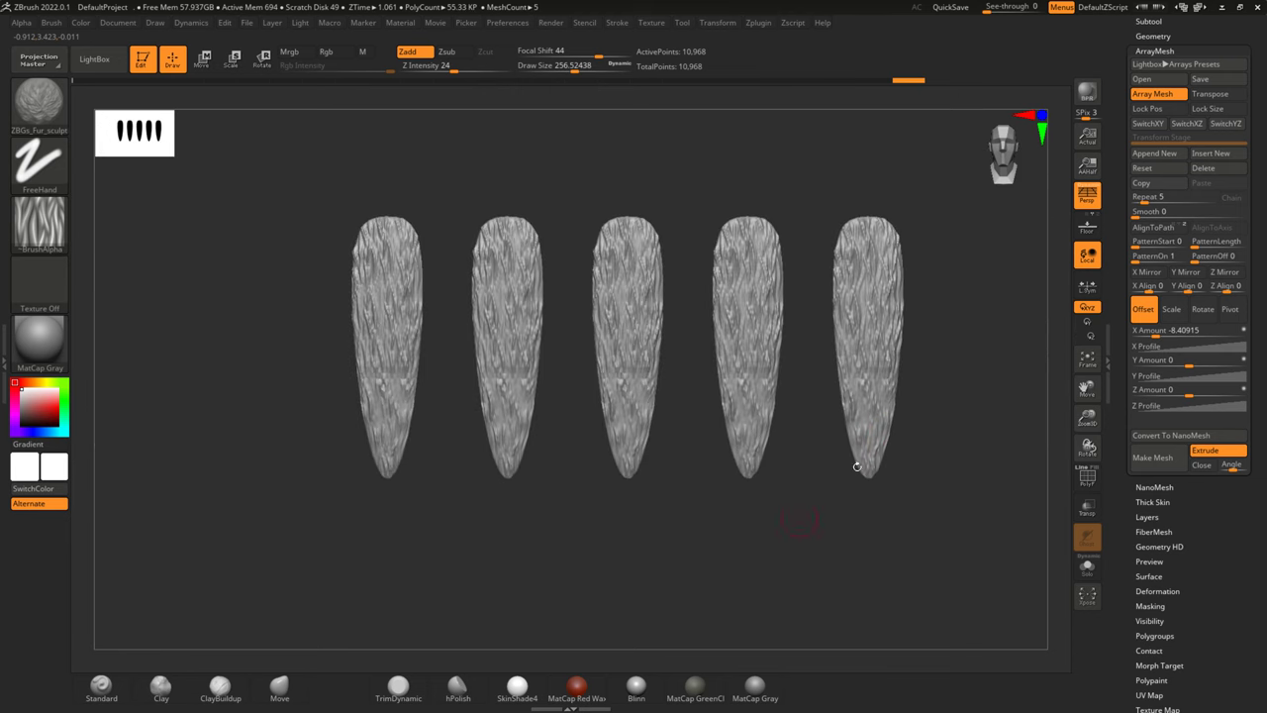
{"action": "left_click_drag", "start_coordinate": [1153, 332], "coordinate": [1148, 337]}
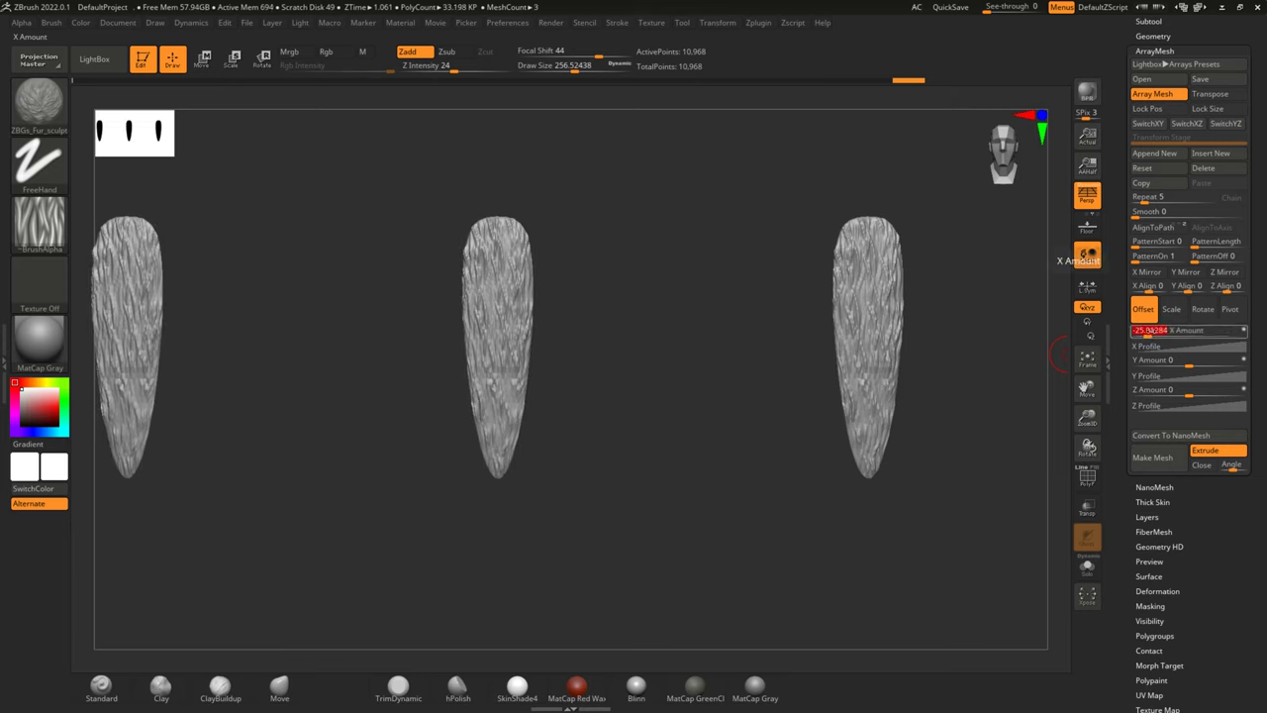
{"action": "type", "text": "30"}
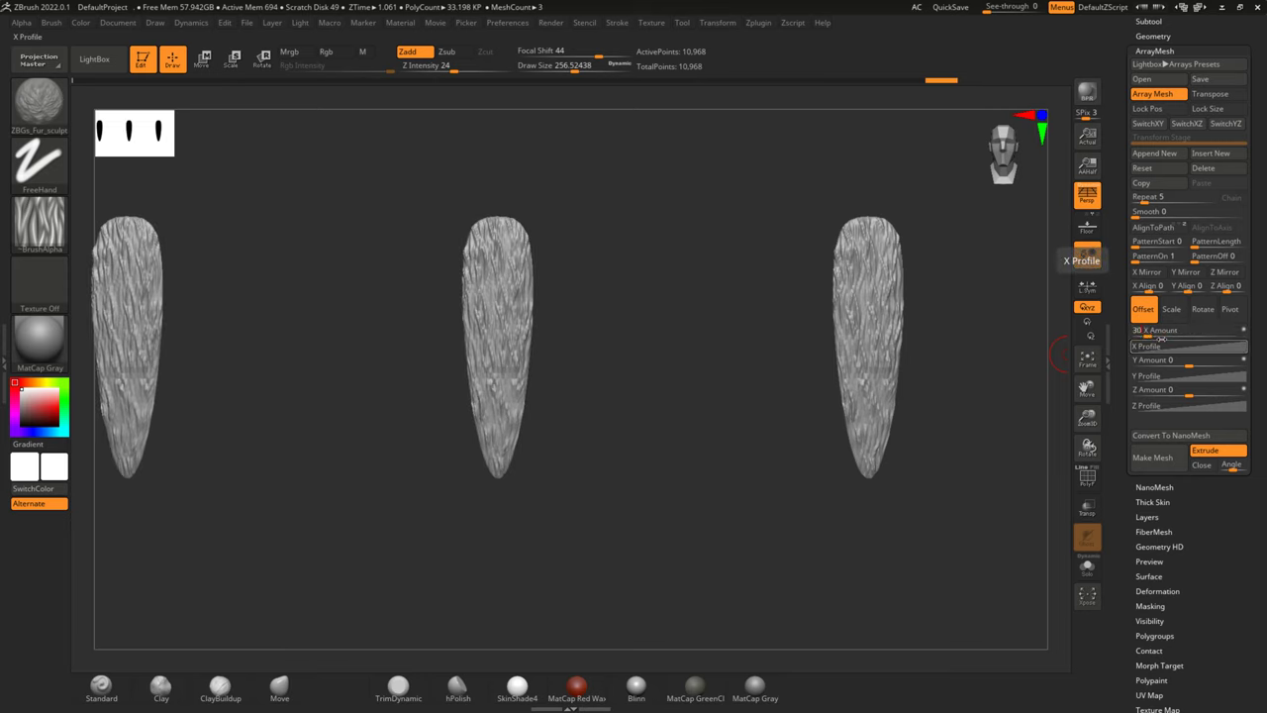
{"action": "key", "text": "Return"}
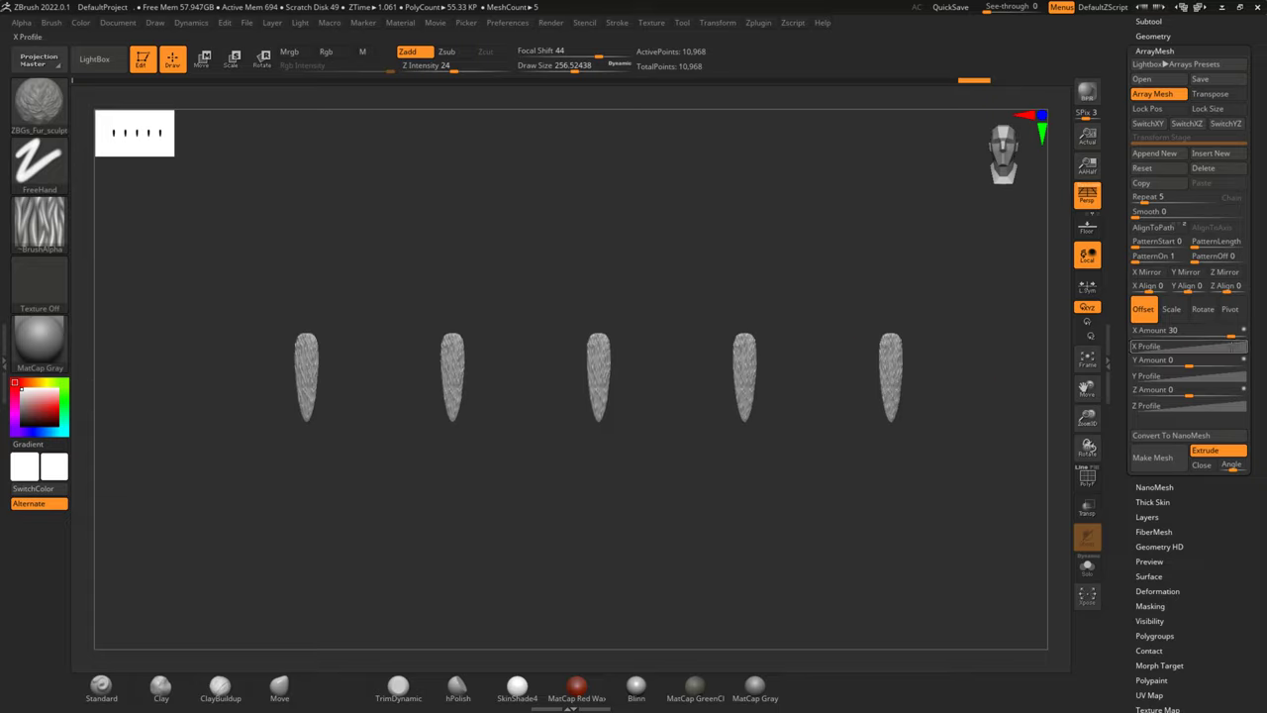
Test the Y and Z offsets, leave both at 0, and raise Repeat to 32 copies.
{"action": "left_click_drag", "start_coordinate": [1189, 363], "coordinate": [1191, 364]}
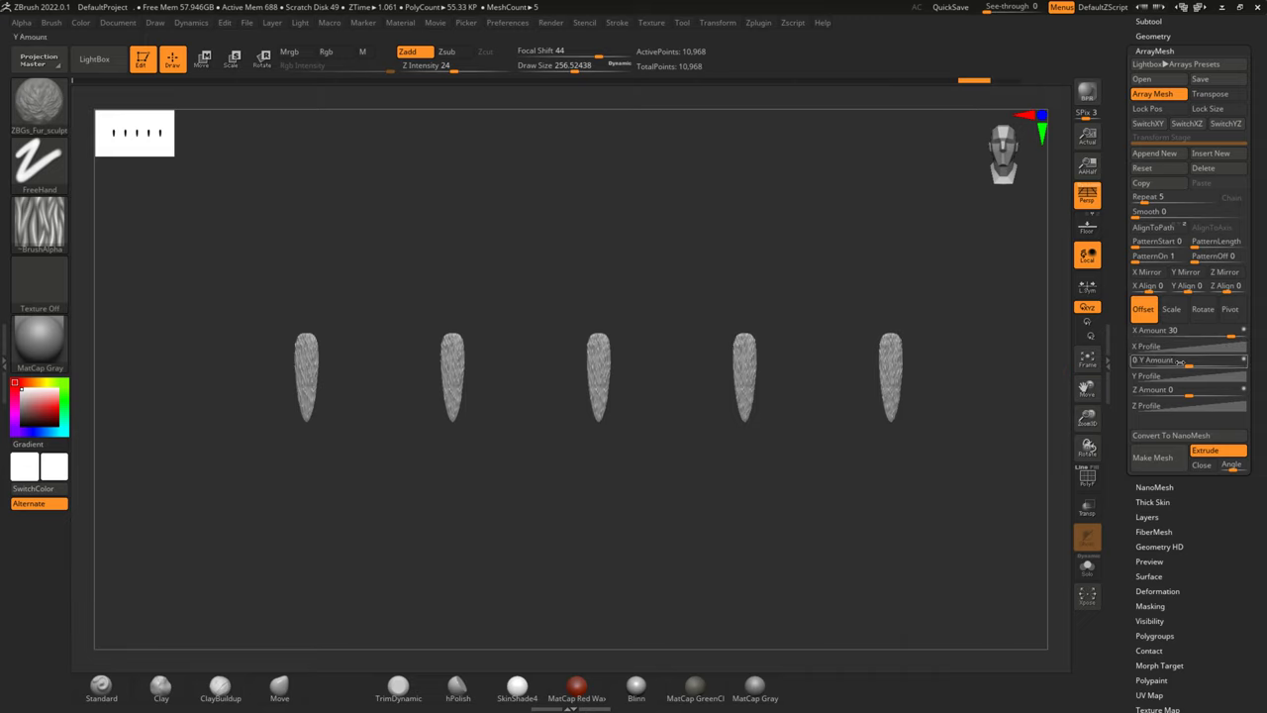
{"action": "mouse_move", "coordinate": [1181, 393]}
{"action": "left_mouse_down"}
{"action": "mouse_move", "coordinate": [1132, 391]}
{"action": "mouse_move", "coordinate": [1180, 380]}
{"action": "left_mouse_up"}
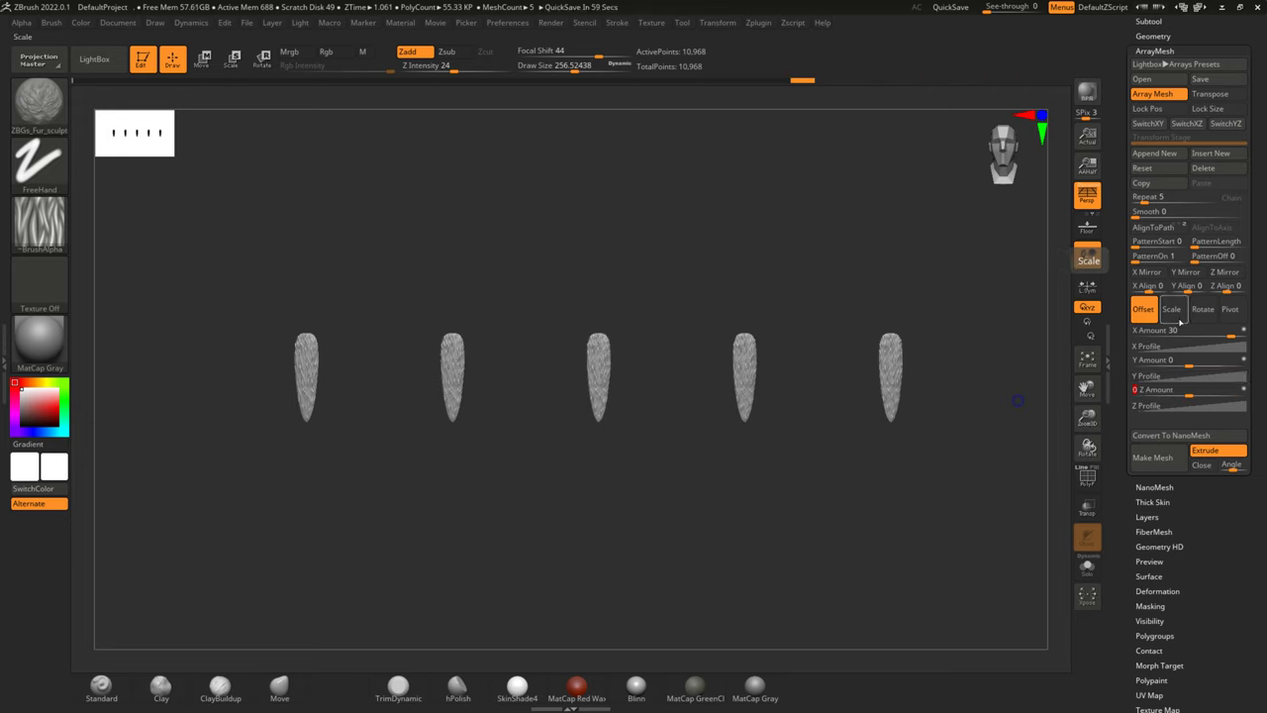
{"action": "left_click", "coordinate": [1144, 197]}
{"action": "type", "text": "32"}
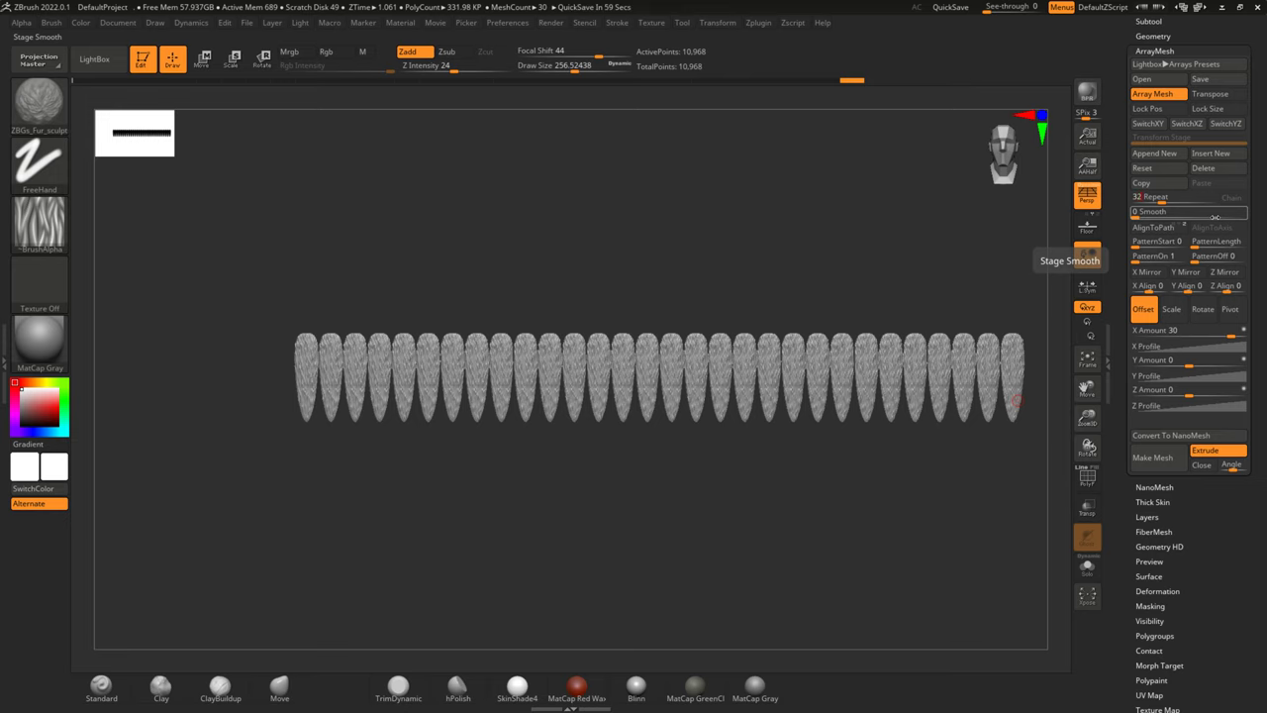
{"action": "mouse_move", "coordinate": [838, 495]}
{"action": "left_mouse_down"}
{"action": "mouse_move", "coordinate": [814, 492]}
{"action": "mouse_move", "coordinate": [801, 469]}
{"action": "left_mouse_up"}
{"action": "scroll", "coordinate": [956, 359], "scroll_direction": "up", "scroll_amount": 3}
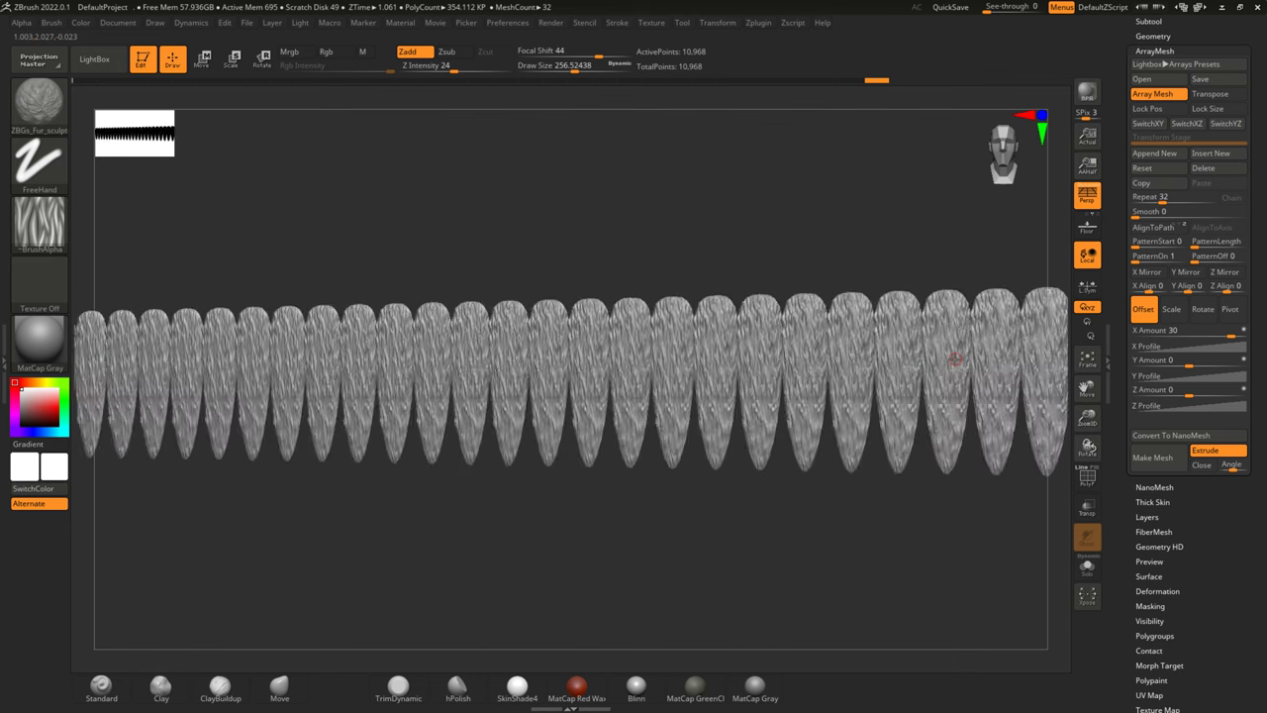
{"action": "scroll", "coordinate": [956, 359], "scroll_direction": "up", "scroll_amount": 4}
{"action": "scroll", "coordinate": [955, 360], "scroll_direction": "up", "scroll_amount": 3}
{"action": "scroll", "coordinate": [956, 359], "scroll_direction": "down", "scroll_amount": 4}
{"action": "scroll", "coordinate": [955, 360], "scroll_direction": "down", "scroll_amount": 3}
{"action": "scroll", "coordinate": [956, 360], "scroll_direction": "up", "scroll_amount": 3}
{"action": "mouse_move", "coordinate": [930, 427]}
{"action": "left_mouse_down"}
{"action": "mouse_move", "coordinate": [701, 509]}
{"action": "mouse_move", "coordinate": [772, 525]}
{"action": "mouse_move", "coordinate": [882, 503]}
{"action": "mouse_move", "coordinate": [883, 489]}
{"action": "left_mouse_up"}
Keep Scale X Amount at 1 and set Scale Y Amount to 5.38418 so feathers grow taller.
{"action": "left_click", "coordinate": [1177, 310]}
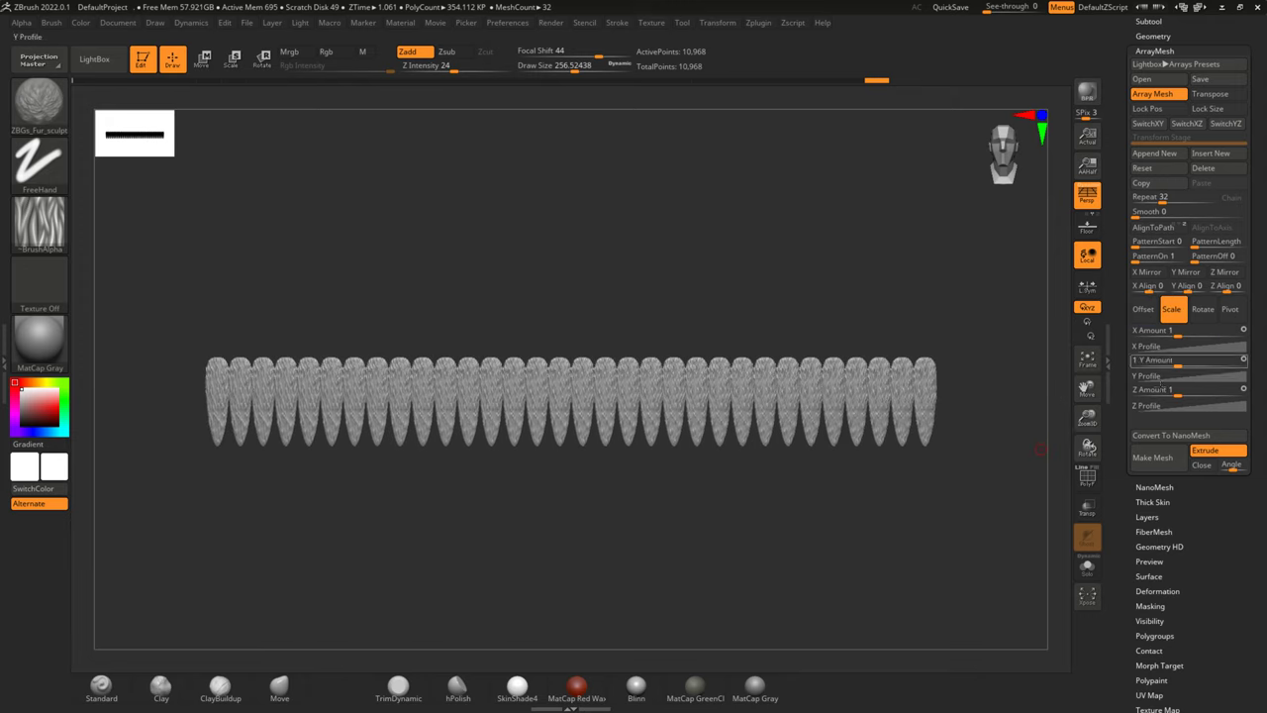
{"action": "mouse_move", "coordinate": [1177, 334]}
{"action": "left_mouse_down"}
{"action": "mouse_move", "coordinate": [1196, 338]}
{"action": "mouse_move", "coordinate": [1177, 338]}
{"action": "left_mouse_up"}
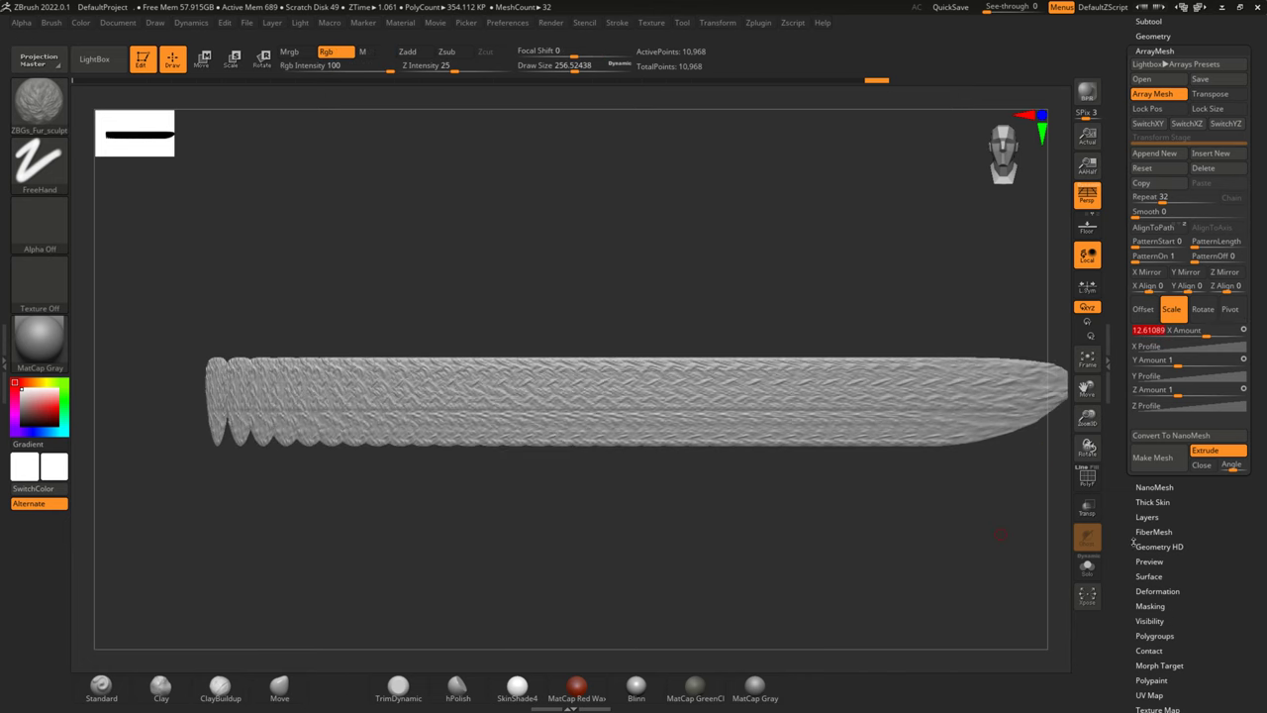
{"action": "mouse_move", "coordinate": [1179, 364]}
{"action": "left_mouse_down"}
{"action": "mouse_move", "coordinate": [1216, 366]}
{"action": "mouse_move", "coordinate": [1191, 363]}
{"action": "left_mouse_up"}
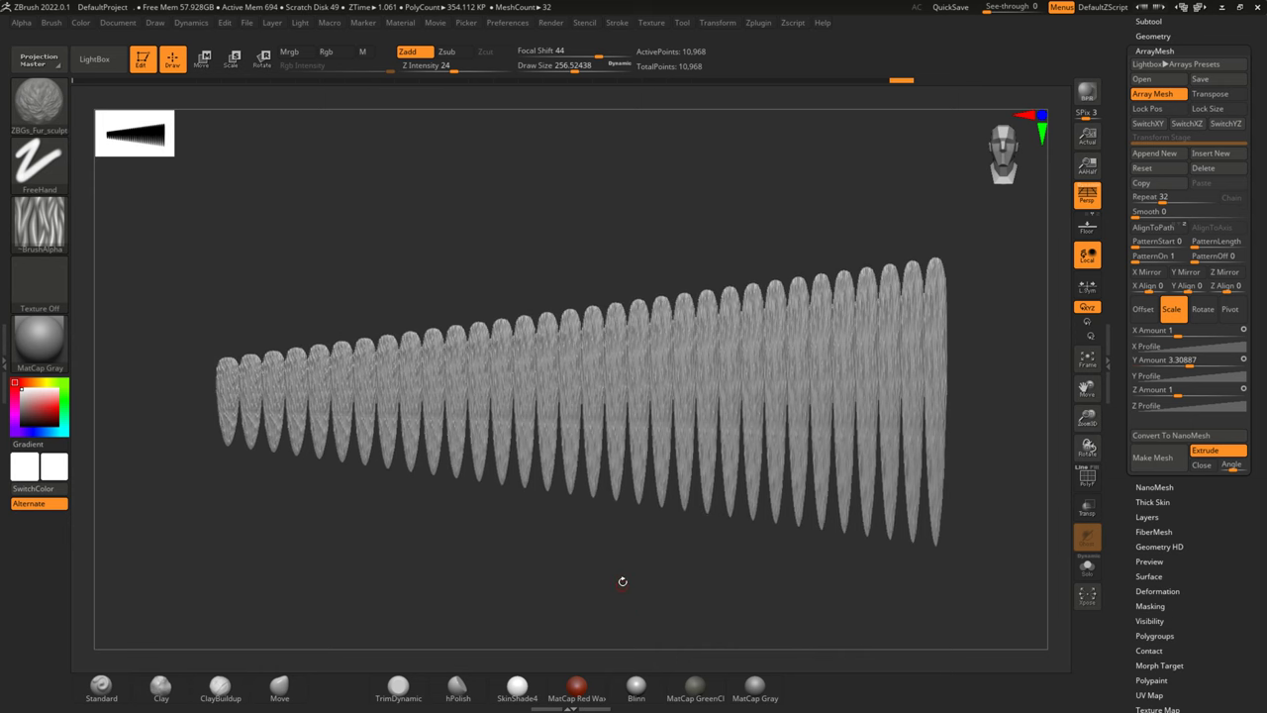
{"action": "key", "text": "f"}
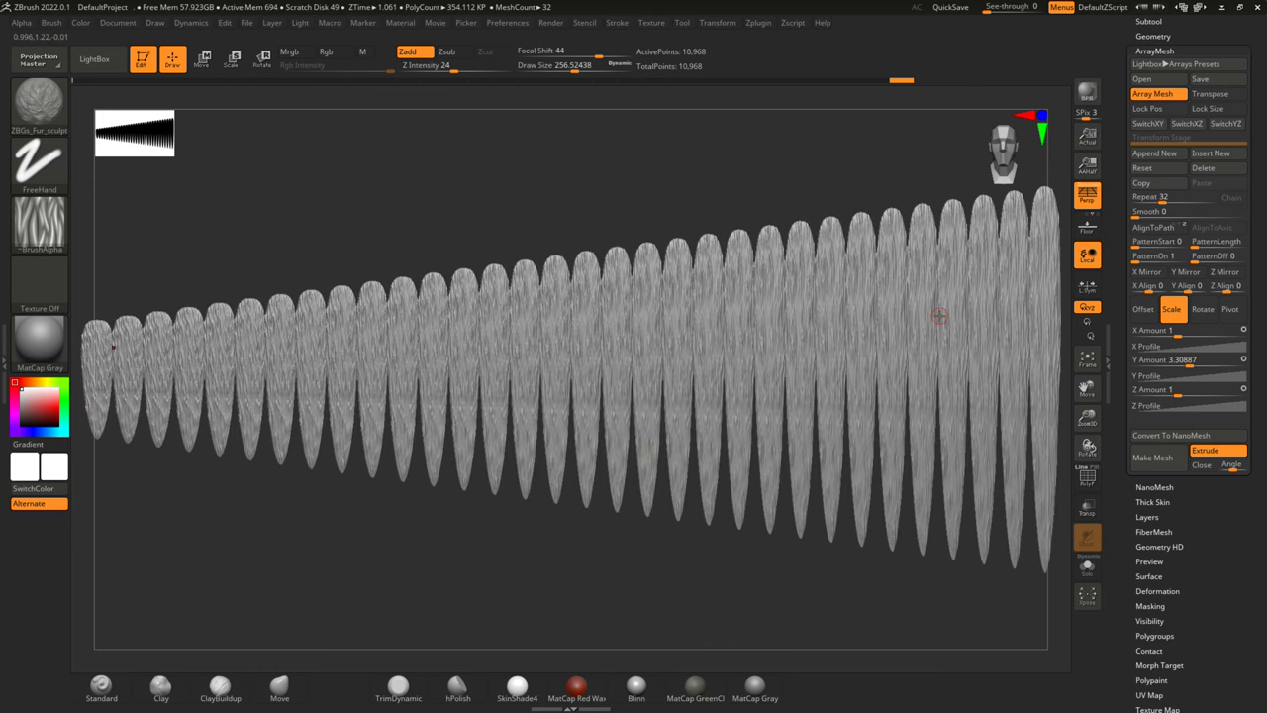
{"action": "scroll", "coordinate": [940, 314], "scroll_direction": "down", "scroll_amount": 3}
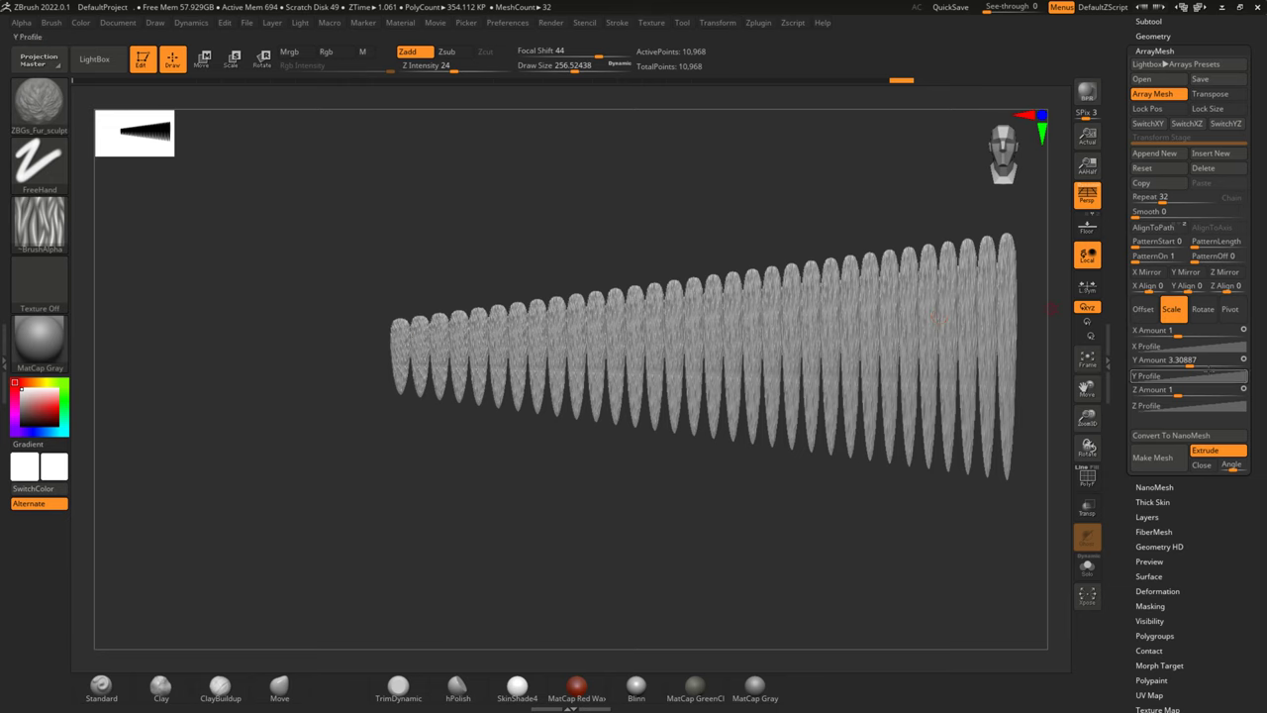
{"action": "left_click_drag", "start_coordinate": [1178, 330], "coordinate": [1145, 332]}
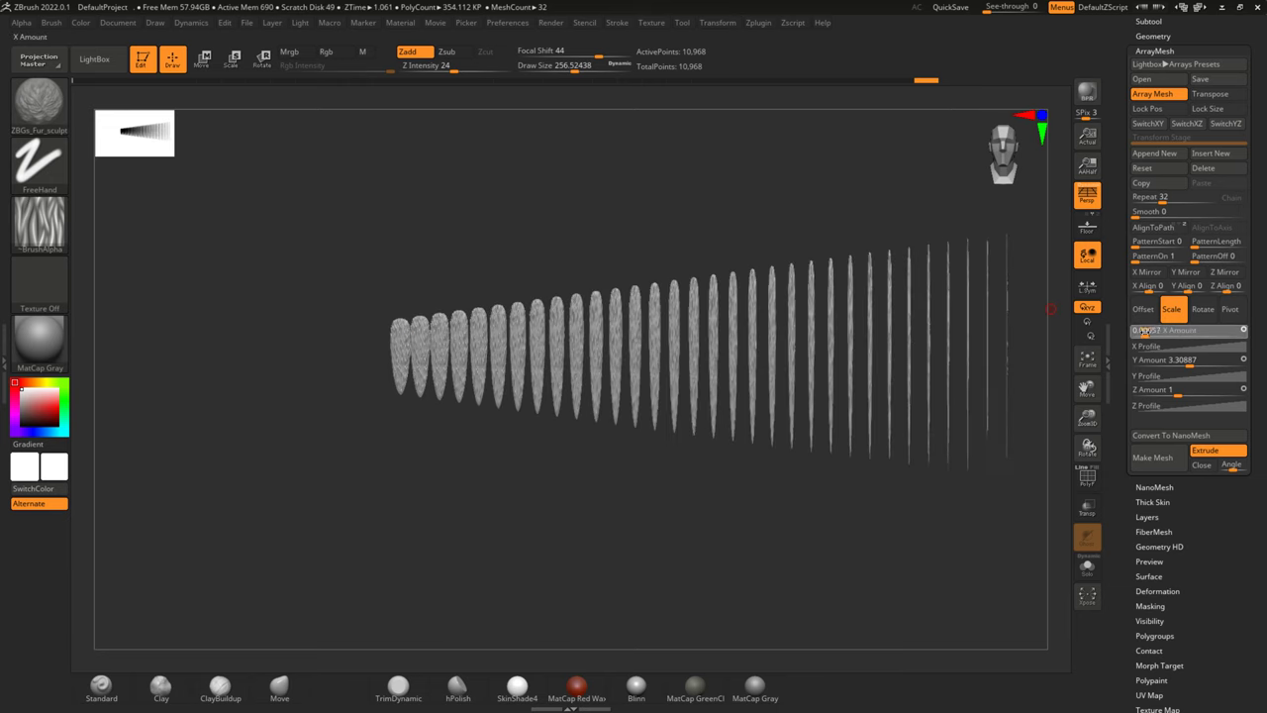
{"action": "mouse_move", "coordinate": [1146, 332]}
{"action": "left_mouse_down"}
{"action": "mouse_move", "coordinate": [1197, 334]}
{"action": "mouse_move", "coordinate": [1180, 363]}
{"action": "left_mouse_up"}
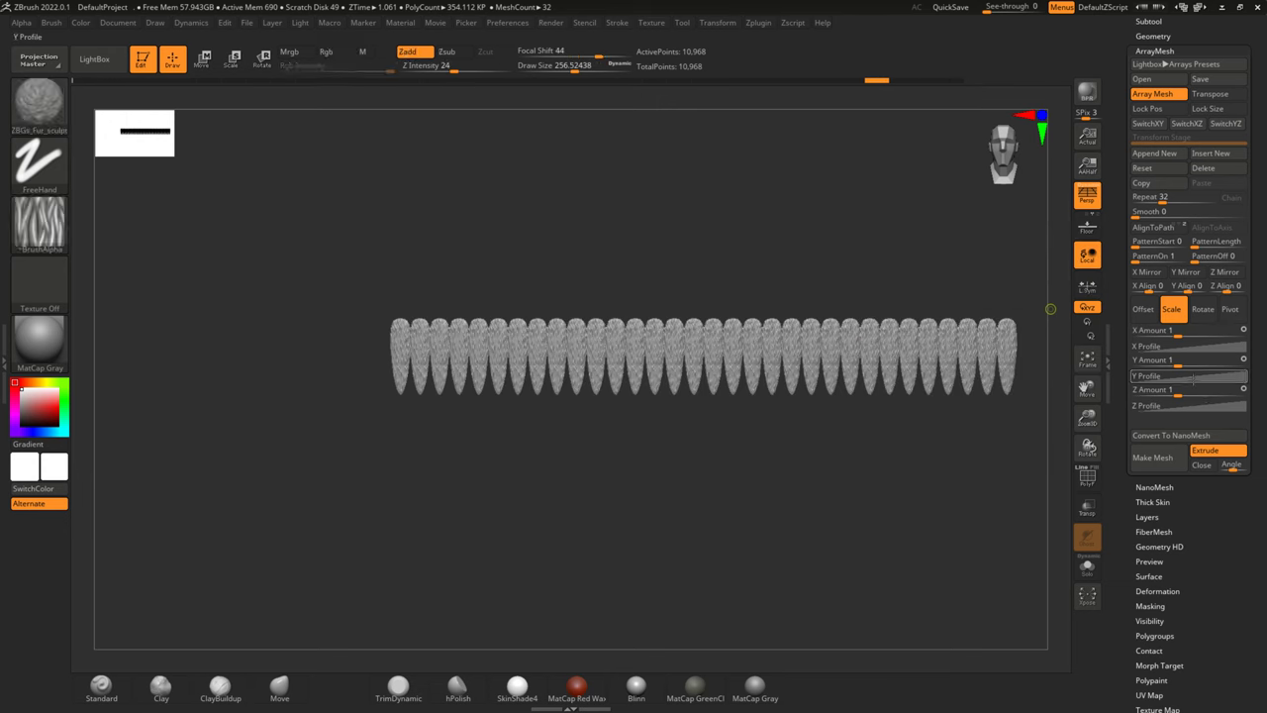
{"action": "left_click_drag", "start_coordinate": [1190, 366], "coordinate": [1199, 365]}
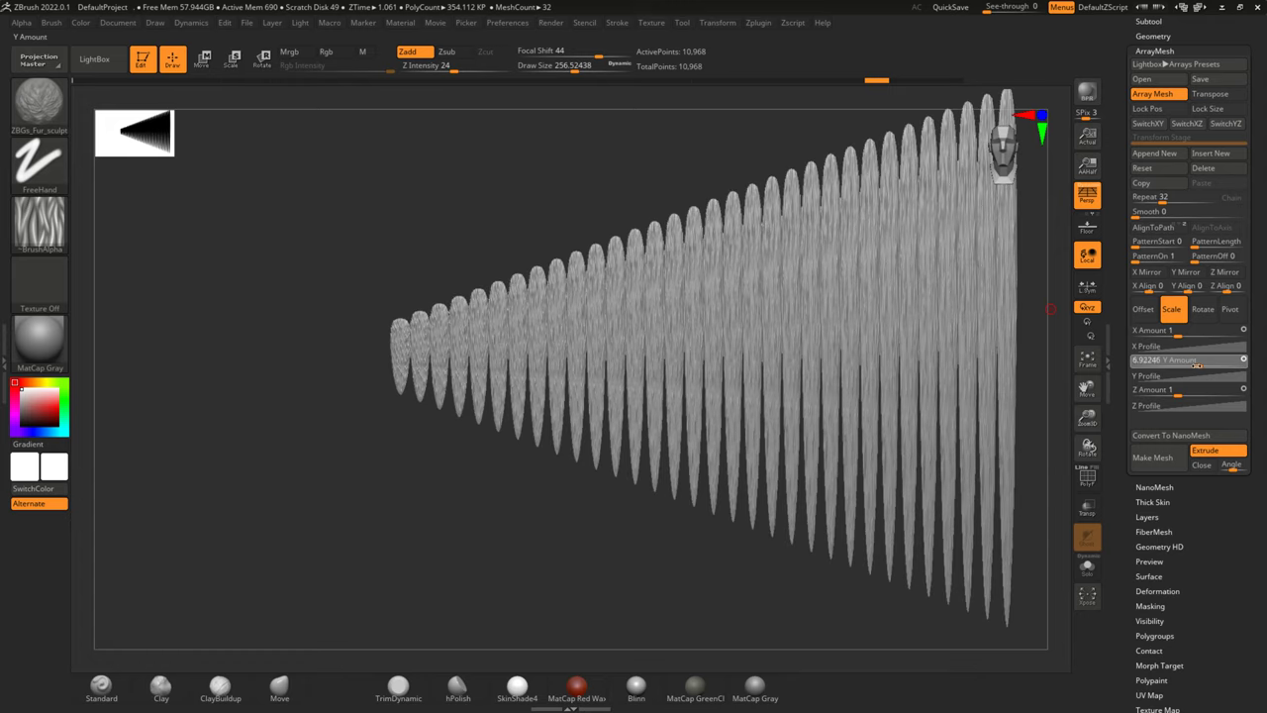
{"action": "left_click_drag", "start_coordinate": [1198, 365], "coordinate": [1194, 365]}
{"action": "mouse_move", "coordinate": [597, 549]}
{"action": "left_mouse_down", "text": "alt"}
{"action": "mouse_move", "coordinate": [679, 643]}
{"action": "mouse_move", "coordinate": [600, 611]}
{"action": "left_mouse_up", "text": "alt"}
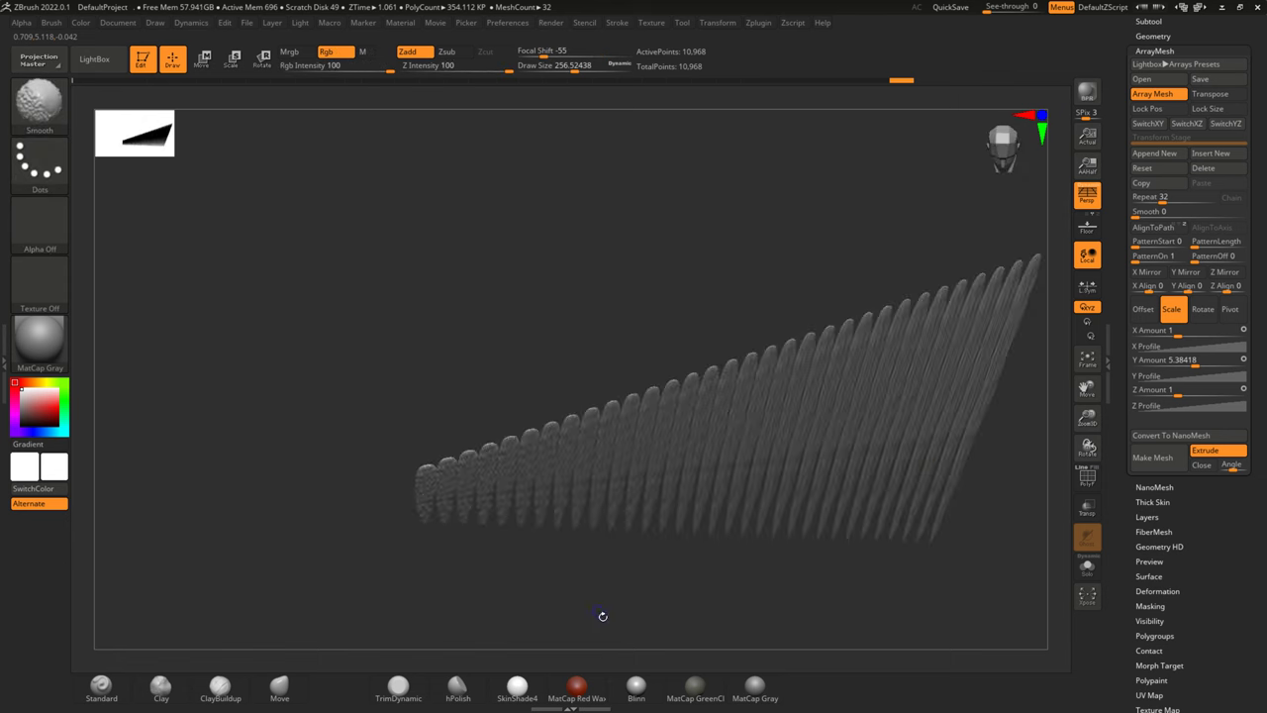
{"action": "left_click_drag", "start_coordinate": [599, 611], "coordinate": [700, 503]}
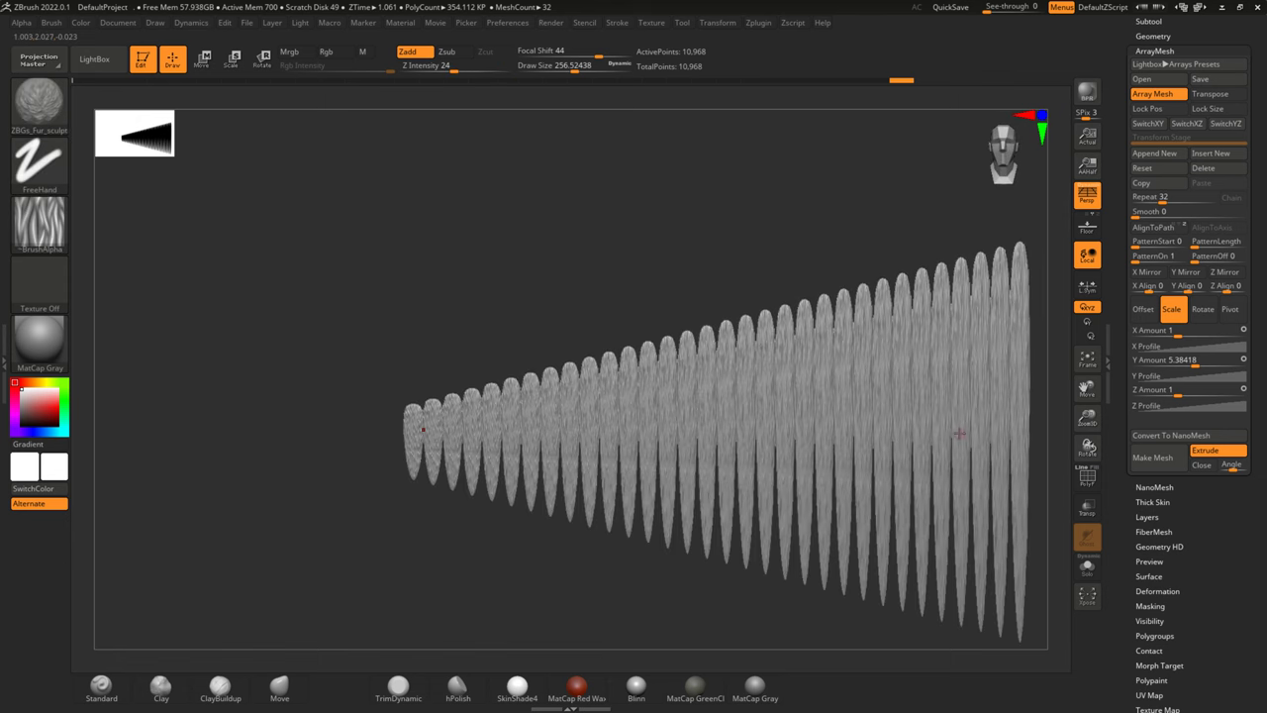
Try twisting and vertical-axis rotations of the copies, undoing both.
{"action": "left_click", "coordinate": [1204, 309]}
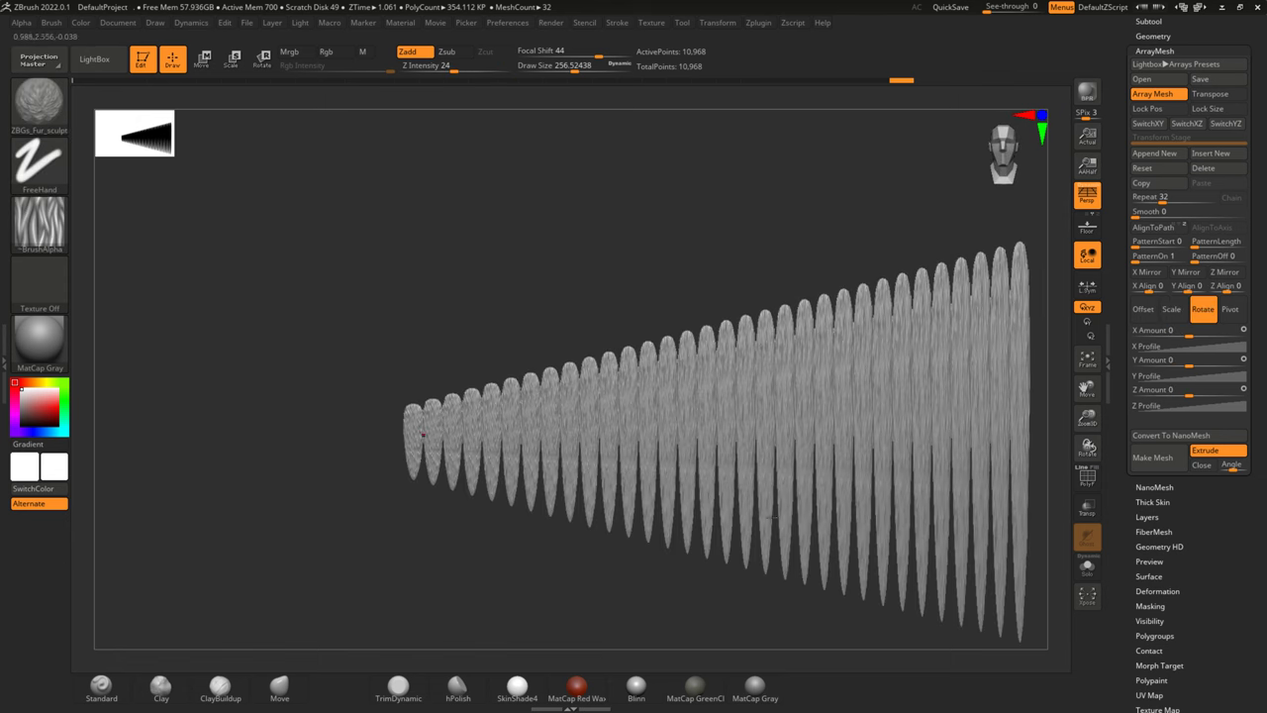
{"action": "left_click_drag", "start_coordinate": [615, 558], "coordinate": [554, 544]}
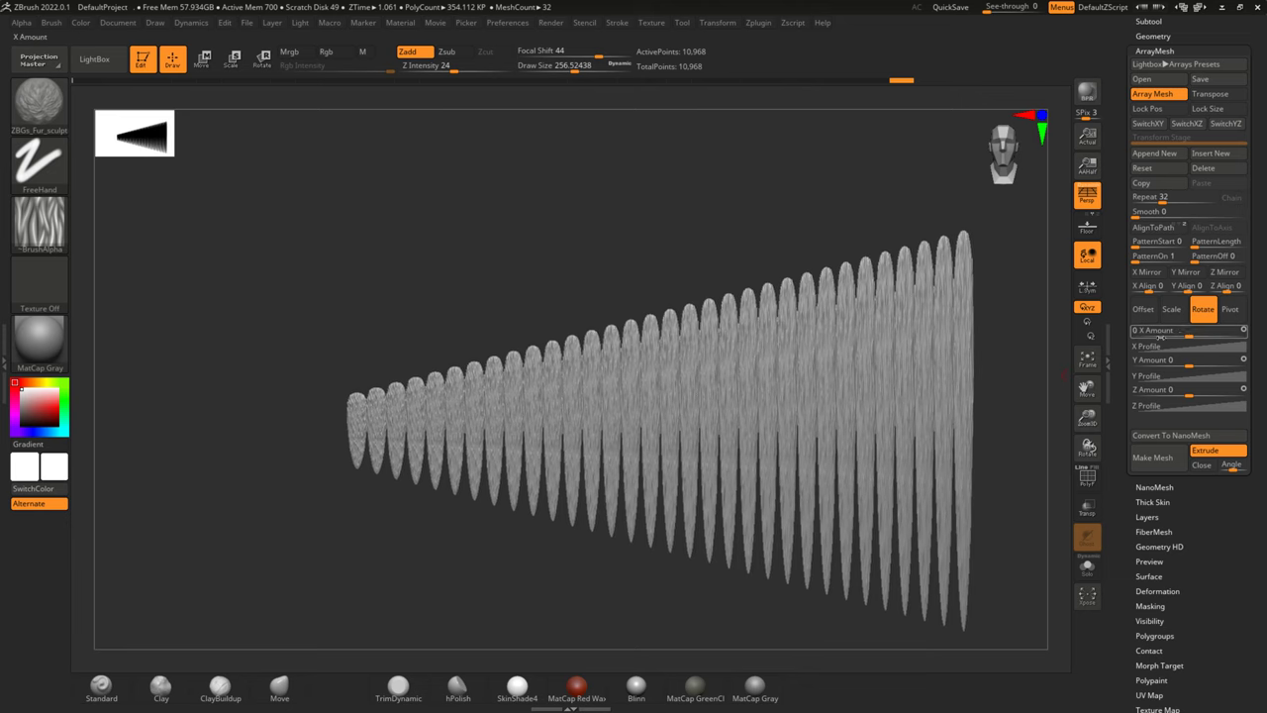
{"action": "left_click_drag", "start_coordinate": [1190, 334], "coordinate": [1220, 334]}
{"action": "key", "text": "ctrl"}
{"action": "key", "text": "ctrl+z"}
{"action": "left_click_drag", "start_coordinate": [1188, 365], "coordinate": [1173, 365]}
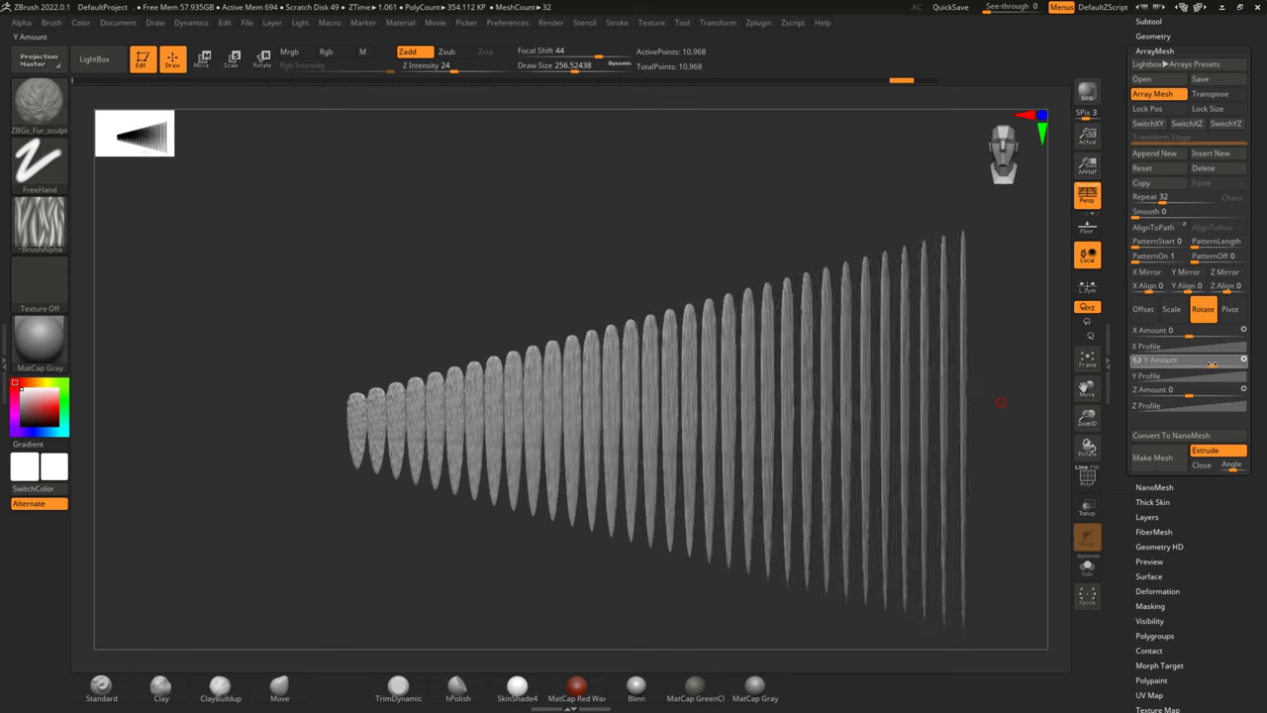
{"action": "key", "text": "ctrl+z"}
Set Rotate Z Amount to 71 to fan the feathers into a wing, then Make Mesh.
{"action": "left_click_drag", "start_coordinate": [1186, 392], "coordinate": [1214, 395]}
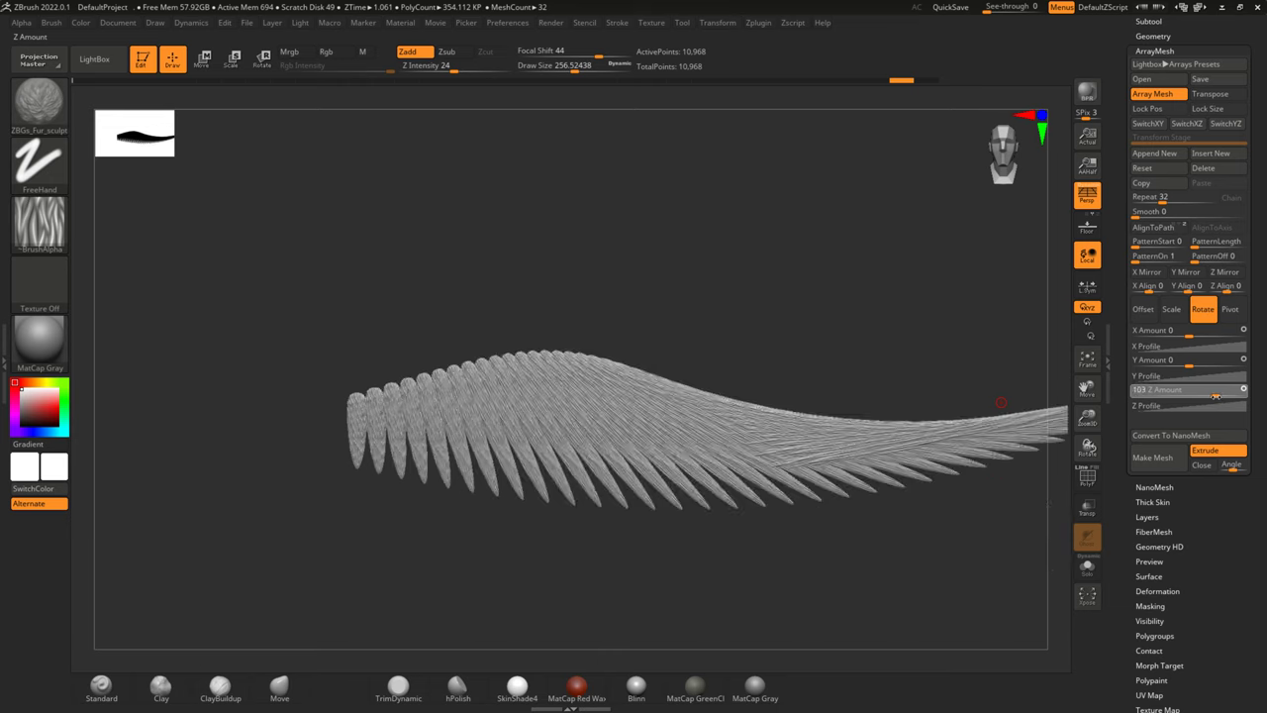
{"action": "left_click_drag", "start_coordinate": [1213, 395], "coordinate": [1216, 395]}
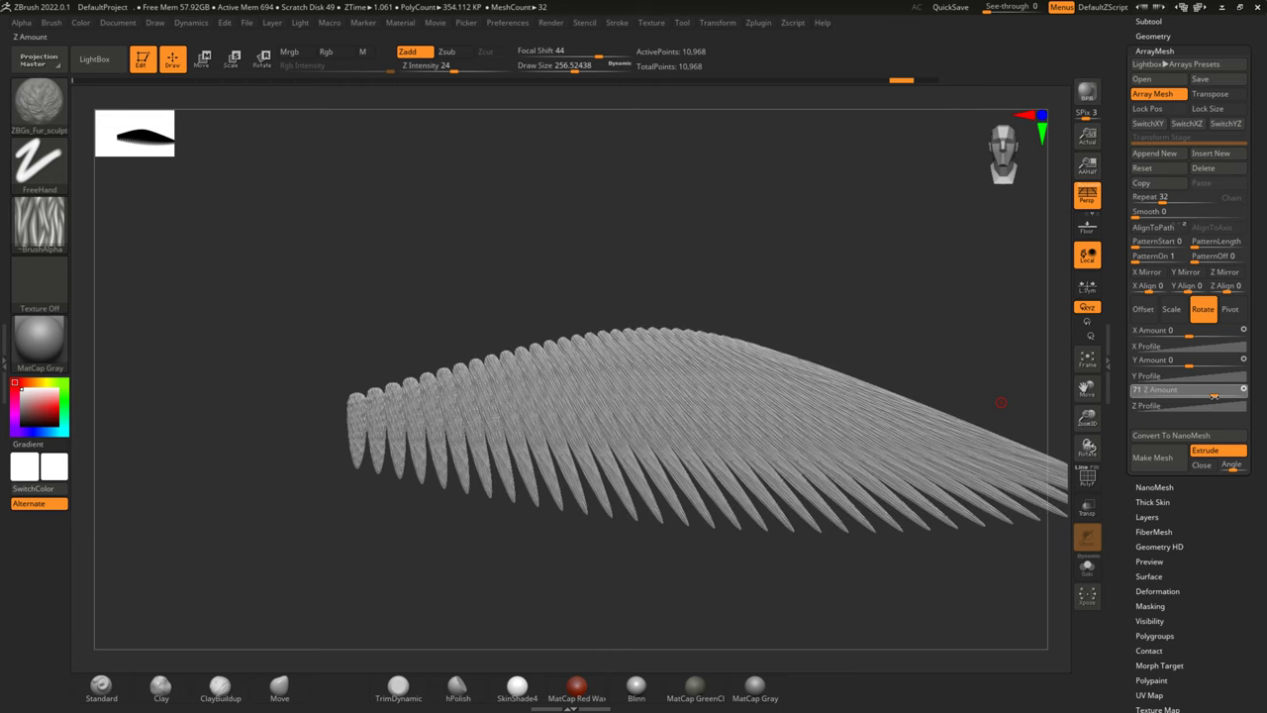
{"action": "mouse_move", "coordinate": [937, 300]}
{"action": "left_mouse_down", "text": "alt"}
{"action": "mouse_move", "coordinate": [756, 225]}
{"action": "mouse_move", "coordinate": [772, 254]}
{"action": "mouse_move", "coordinate": [704, 345]}
{"action": "mouse_move", "coordinate": [682, 342]}
{"action": "mouse_move", "coordinate": [848, 209]}
{"action": "mouse_move", "coordinate": [856, 271]}
{"action": "left_mouse_up", "text": "alt"}
{"action": "mouse_move", "coordinate": [580, 561]}
{"action": "left_mouse_down"}
{"action": "mouse_move", "coordinate": [566, 485]}
{"action": "mouse_move", "coordinate": [560, 531]}
{"action": "mouse_move", "coordinate": [556, 414]}
{"action": "left_mouse_up"}
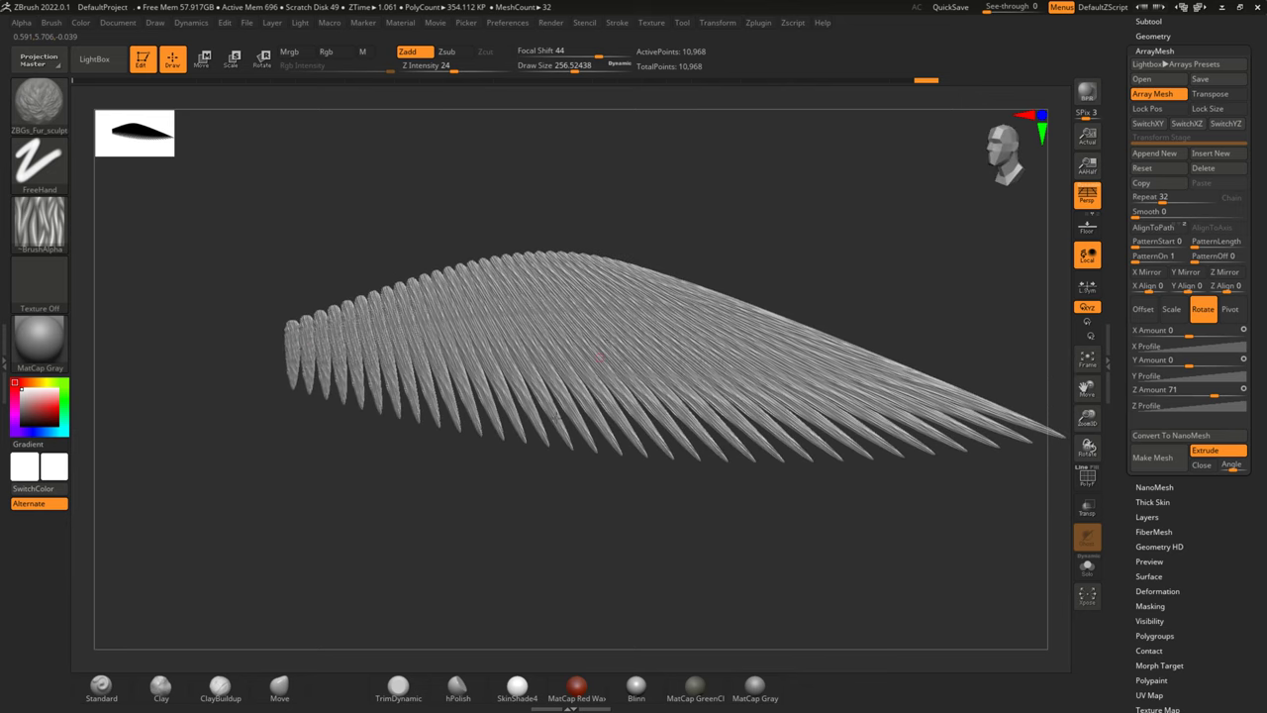
{"action": "mouse_move", "coordinate": [614, 495]}
{"action": "left_mouse_down"}
{"action": "mouse_move", "coordinate": [593, 550]}
{"action": "mouse_move", "coordinate": [793, 518]}
{"action": "mouse_move", "coordinate": [809, 643]}
{"action": "mouse_move", "coordinate": [778, 577]}
{"action": "mouse_move", "coordinate": [821, 566]}
{"action": "mouse_move", "coordinate": [706, 428]}
{"action": "left_mouse_up"}
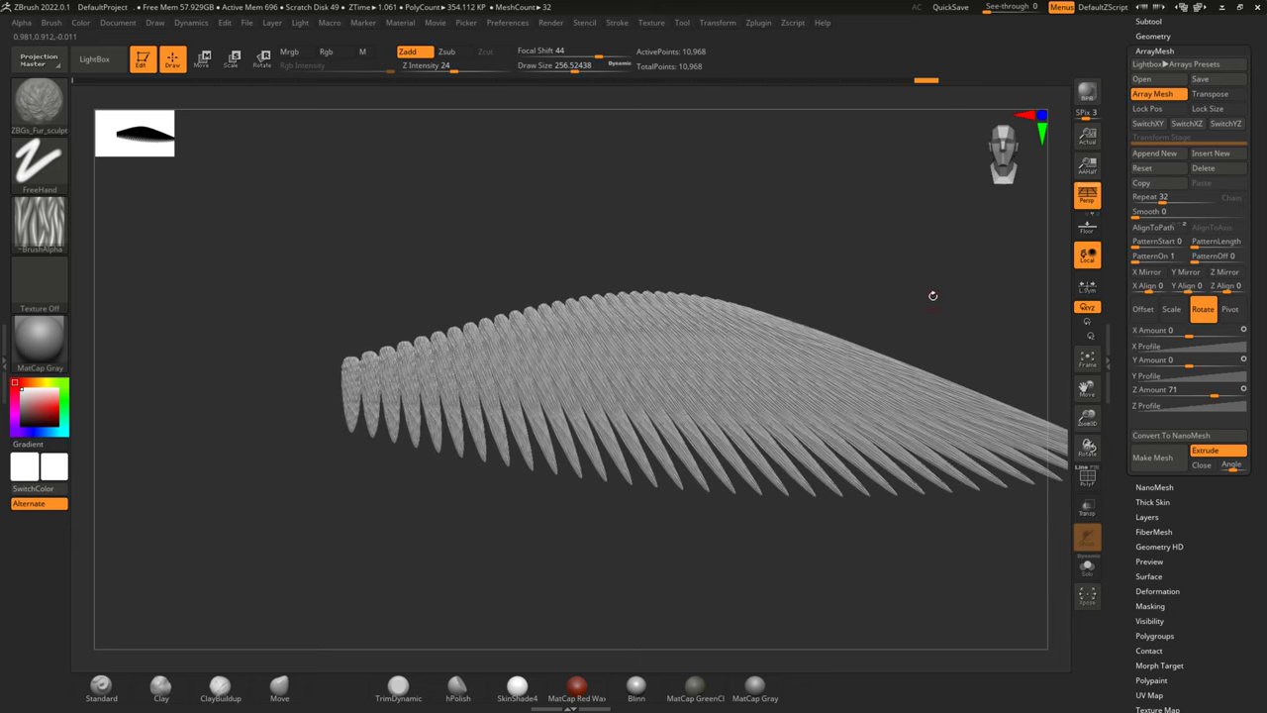
{"action": "mouse_move", "coordinate": [872, 270]}
{"action": "left_mouse_down"}
{"action": "mouse_move", "coordinate": [742, 270]}
{"action": "mouse_move", "coordinate": [835, 263]}
{"action": "mouse_move", "coordinate": [807, 244]}
{"action": "mouse_move", "coordinate": [542, 365]}
{"action": "left_mouse_up"}
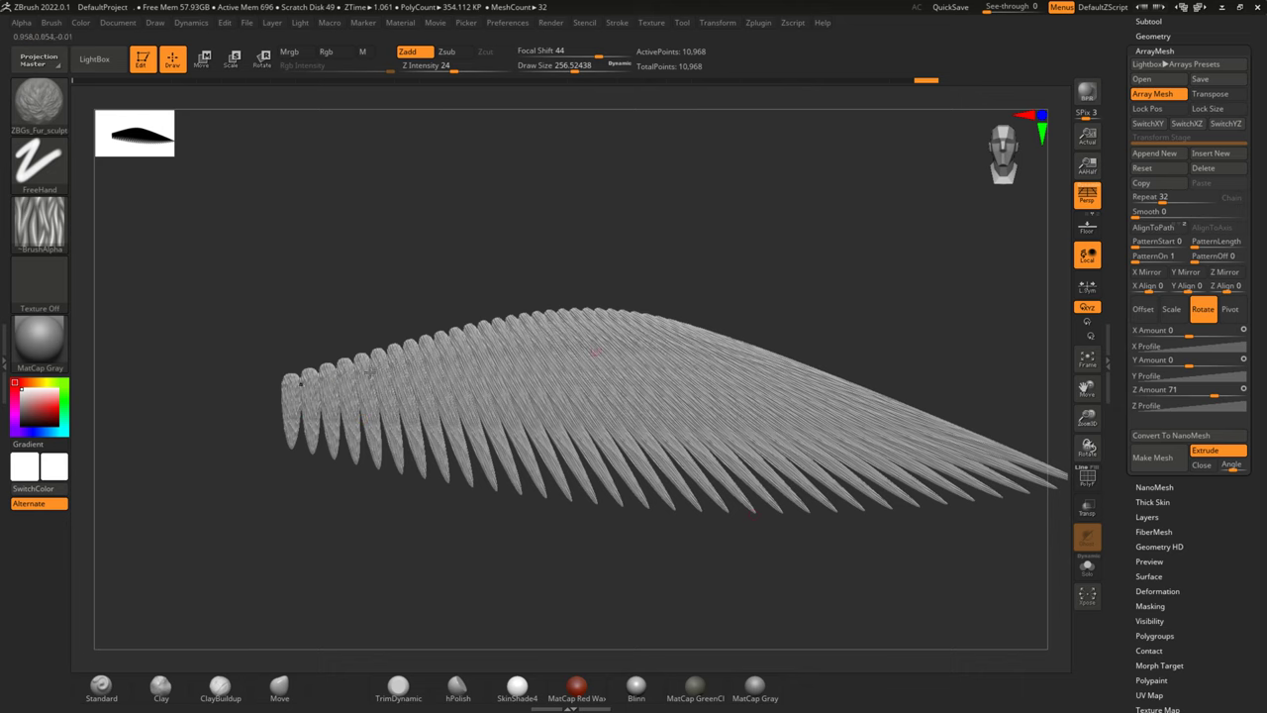
{"action": "mouse_move", "coordinate": [531, 261]}
{"action": "left_mouse_down"}
{"action": "mouse_move", "coordinate": [586, 263]}
{"action": "mouse_move", "coordinate": [495, 192]}
{"action": "mouse_move", "coordinate": [512, 192]}
{"action": "mouse_move", "coordinate": [337, 358]}
{"action": "left_mouse_up"}
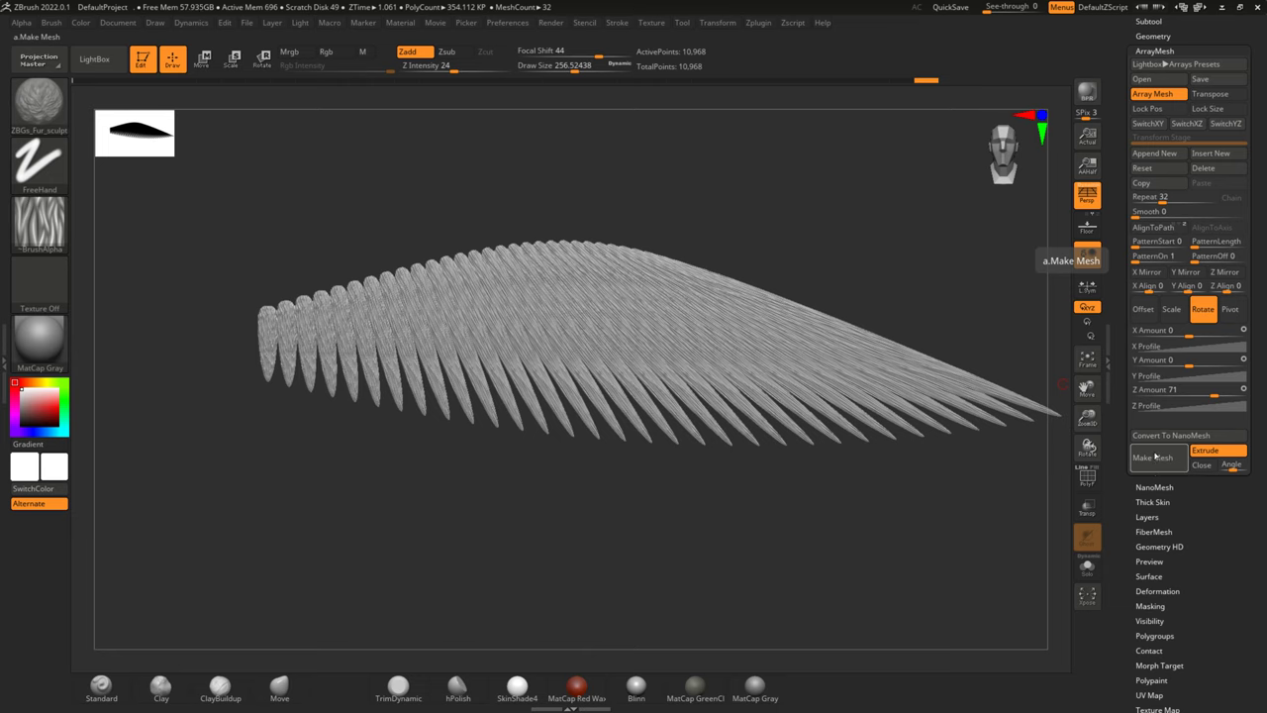
{"action": "left_click", "coordinate": [1156, 458]}
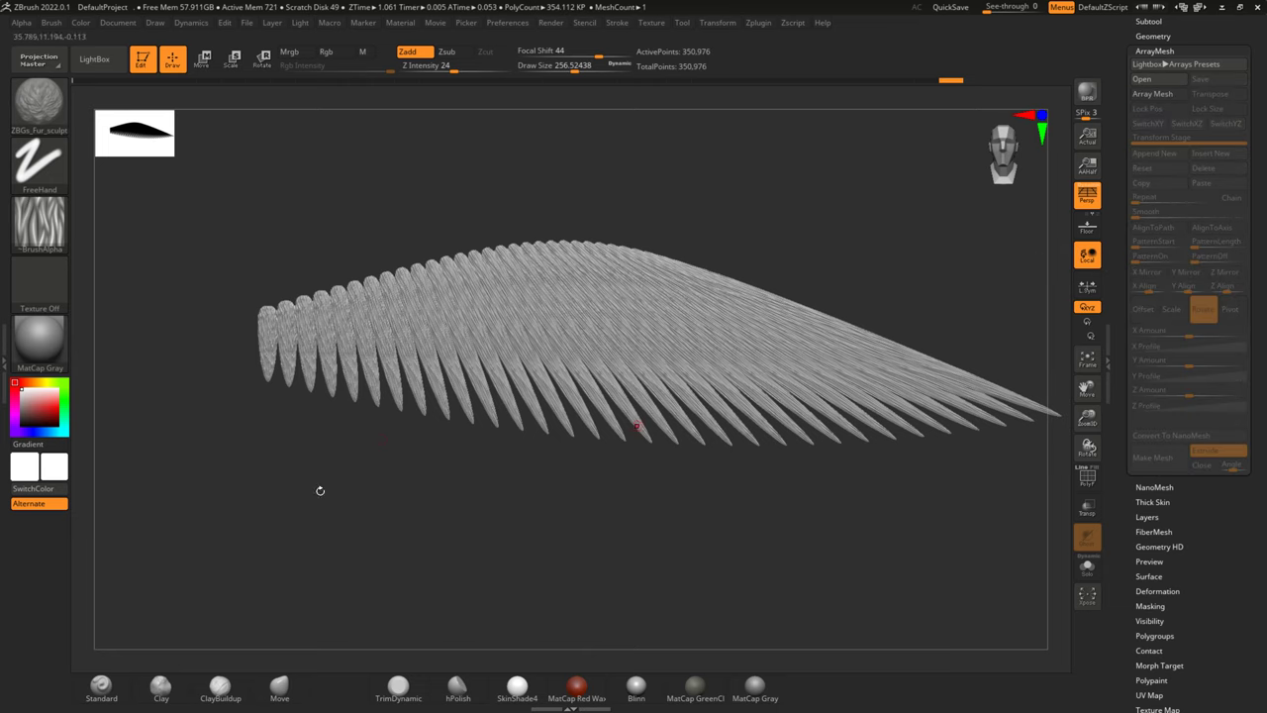
Show the Subtool palette and put the baked wing in Move mode with its gizmo.
{"action": "left_click_drag", "start_coordinate": [567, 238], "coordinate": [938, 174]}
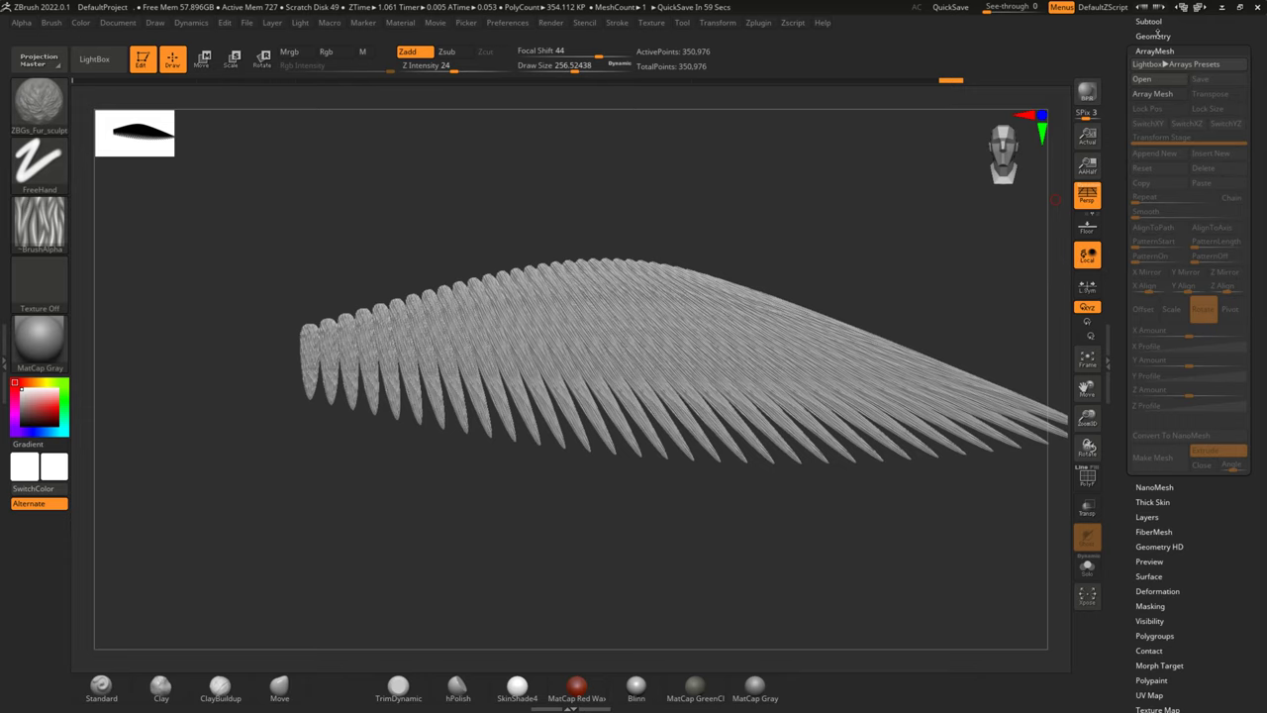
{"action": "left_click", "coordinate": [1148, 21]}
{"action": "mouse_move", "coordinate": [614, 548]}
{"action": "left_mouse_down"}
{"action": "mouse_move", "coordinate": [631, 517]}
{"action": "mouse_move", "coordinate": [625, 551]}
{"action": "mouse_move", "coordinate": [520, 416]}
{"action": "left_mouse_up"}
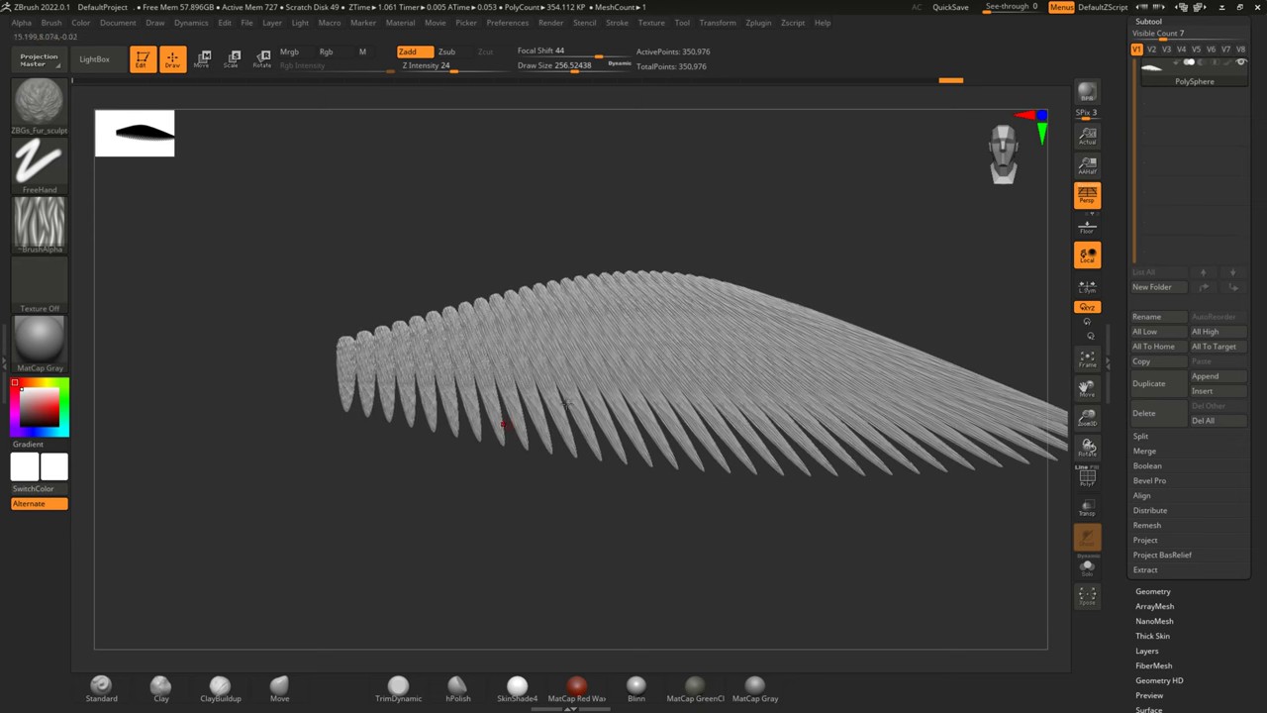
{"action": "left_click", "coordinate": [195, 59]}
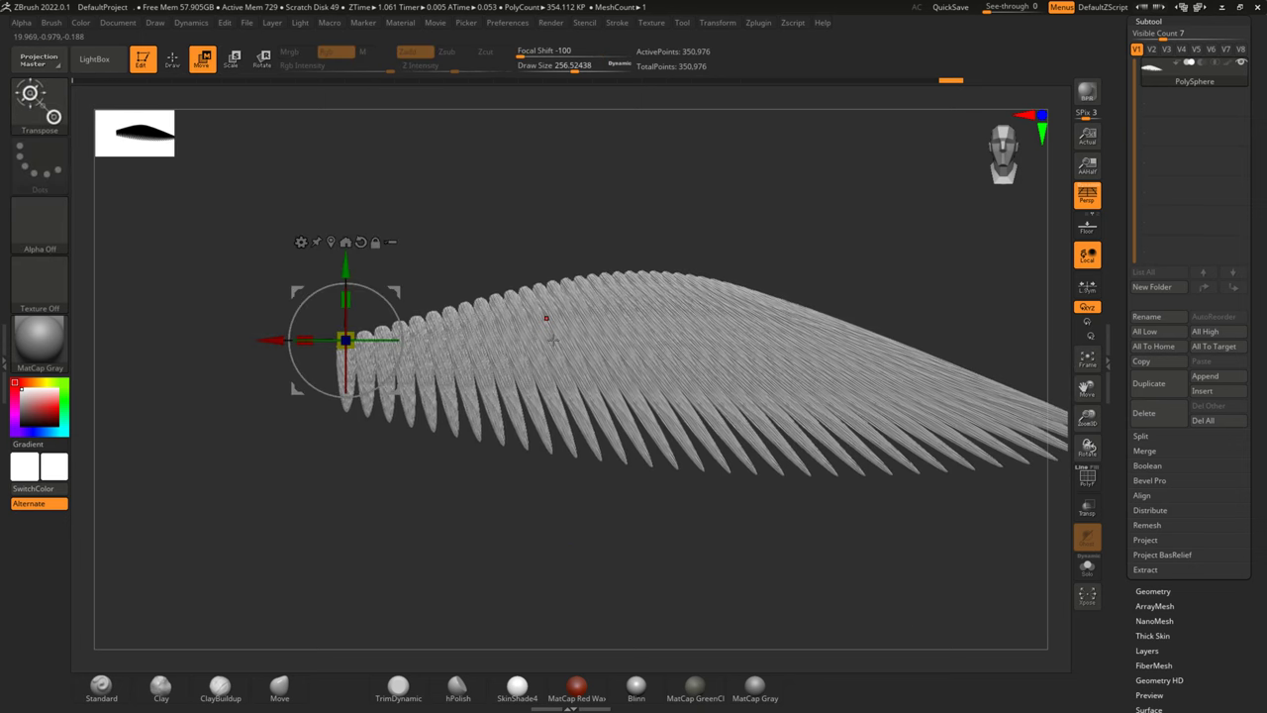
Apply a Bend Curve deformer to the wing from the gizmo's Transform Type list and frame it.
{"action": "left_click", "coordinate": [301, 241]}
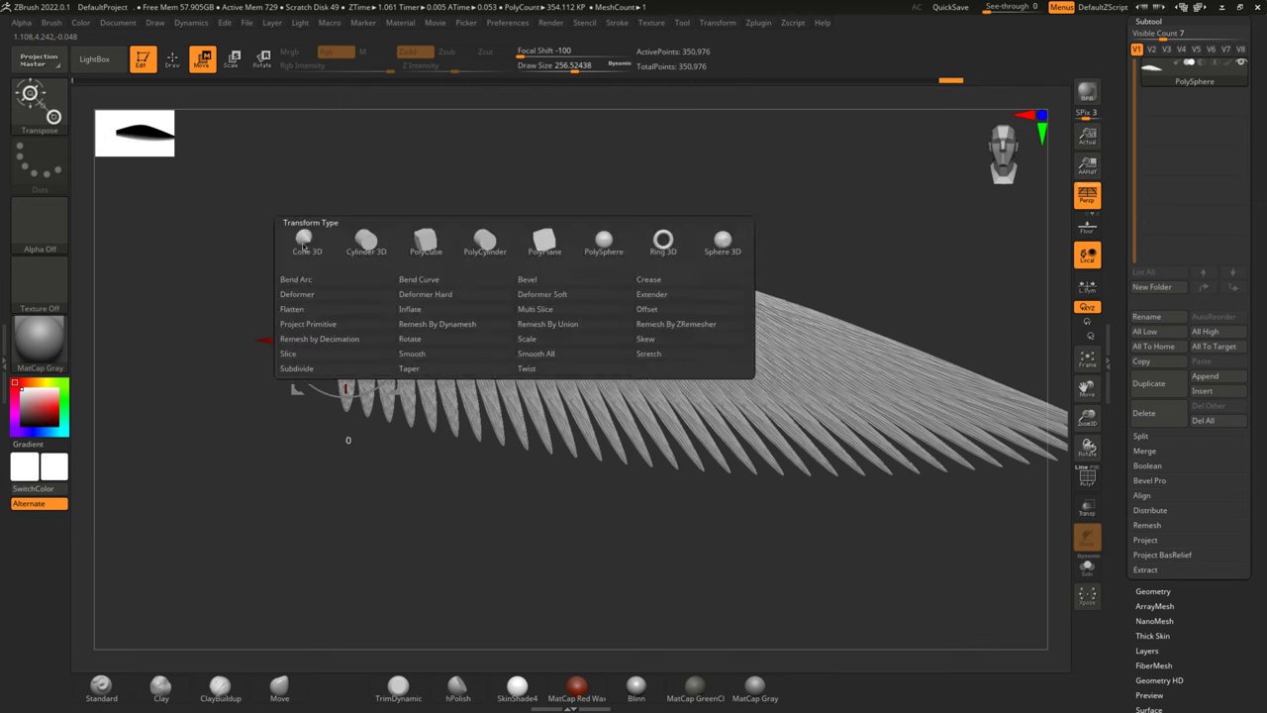
{"action": "left_click", "coordinate": [448, 282]}
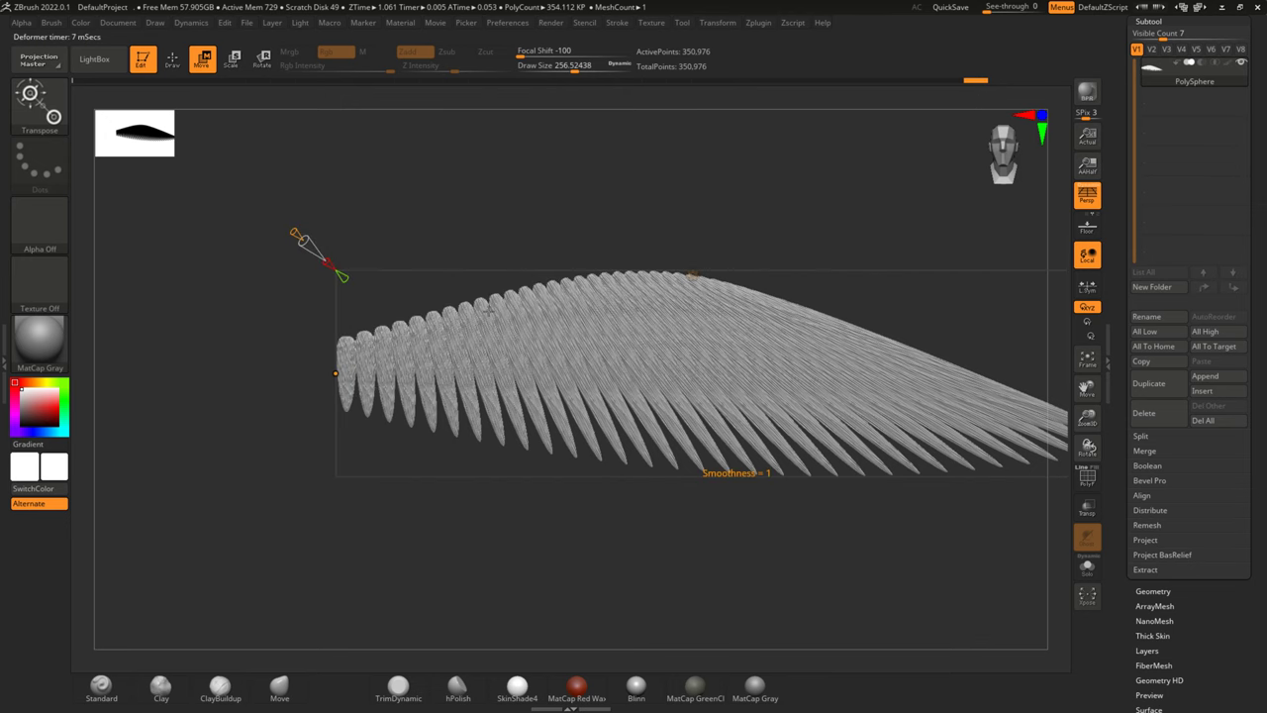
{"action": "key", "text": "f"}
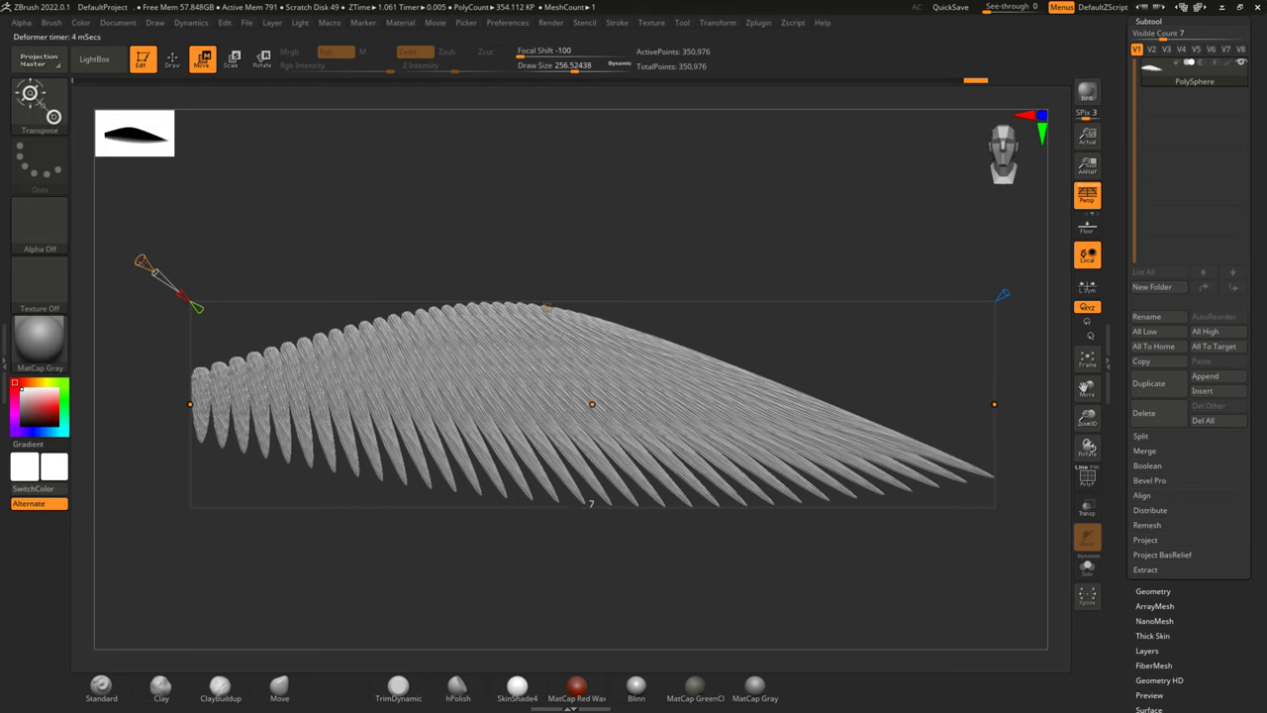
{"action": "mouse_move", "coordinate": [134, 255]}
{"action": "left_mouse_down"}
{"action": "mouse_move", "coordinate": [117, 216]}
{"action": "mouse_move", "coordinate": [235, 274]}
{"action": "left_mouse_up"}
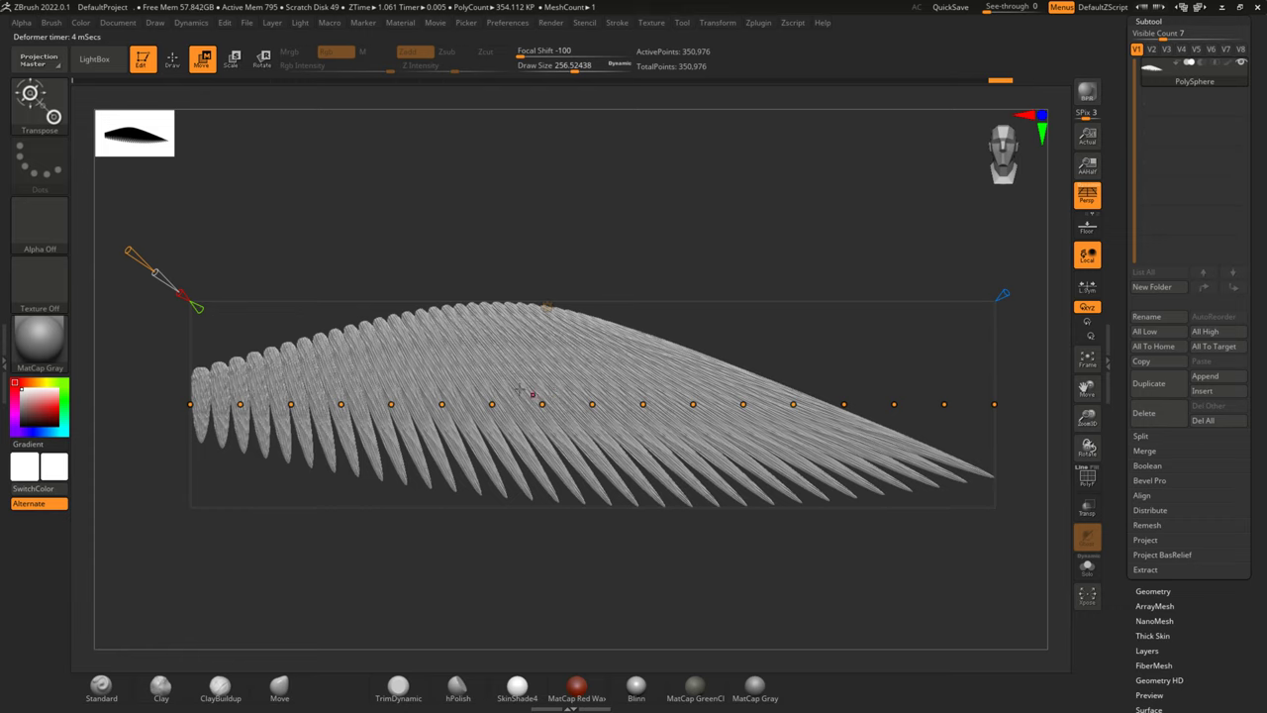
{"action": "left_click_drag", "start_coordinate": [492, 404], "coordinate": [492, 411]}
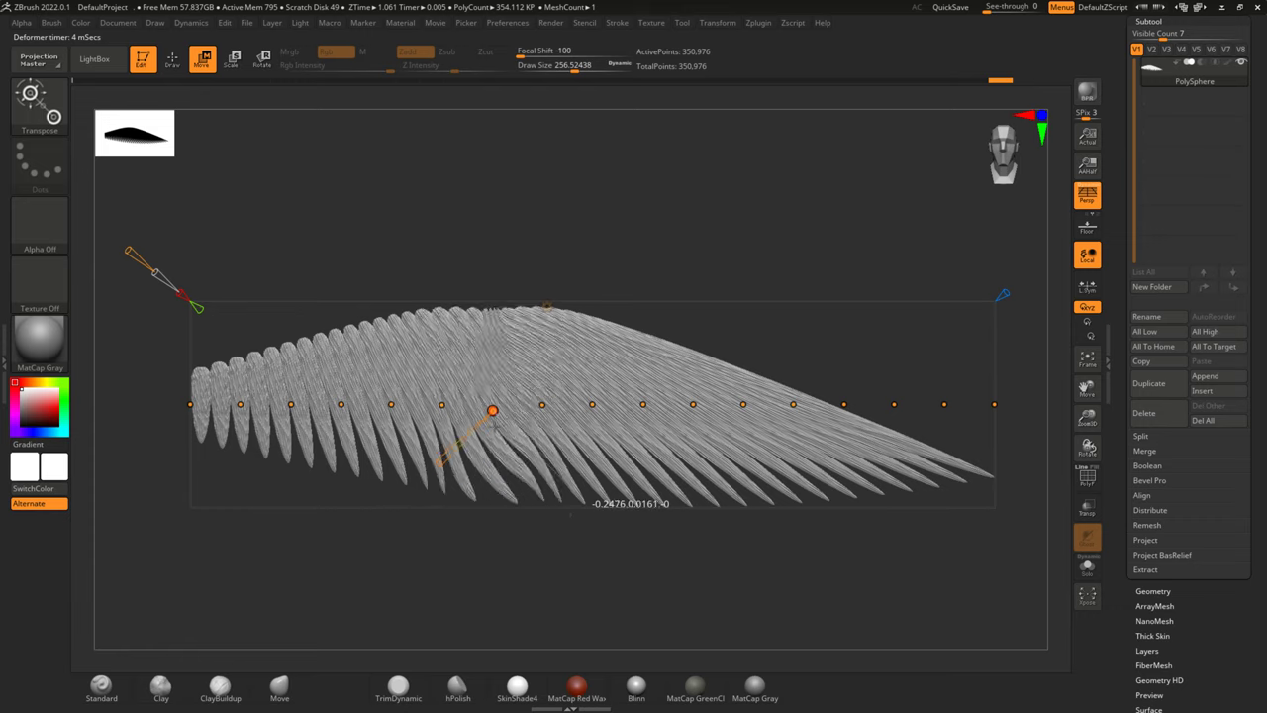
{"action": "left_click_drag", "start_coordinate": [492, 411], "coordinate": [513, 439]}
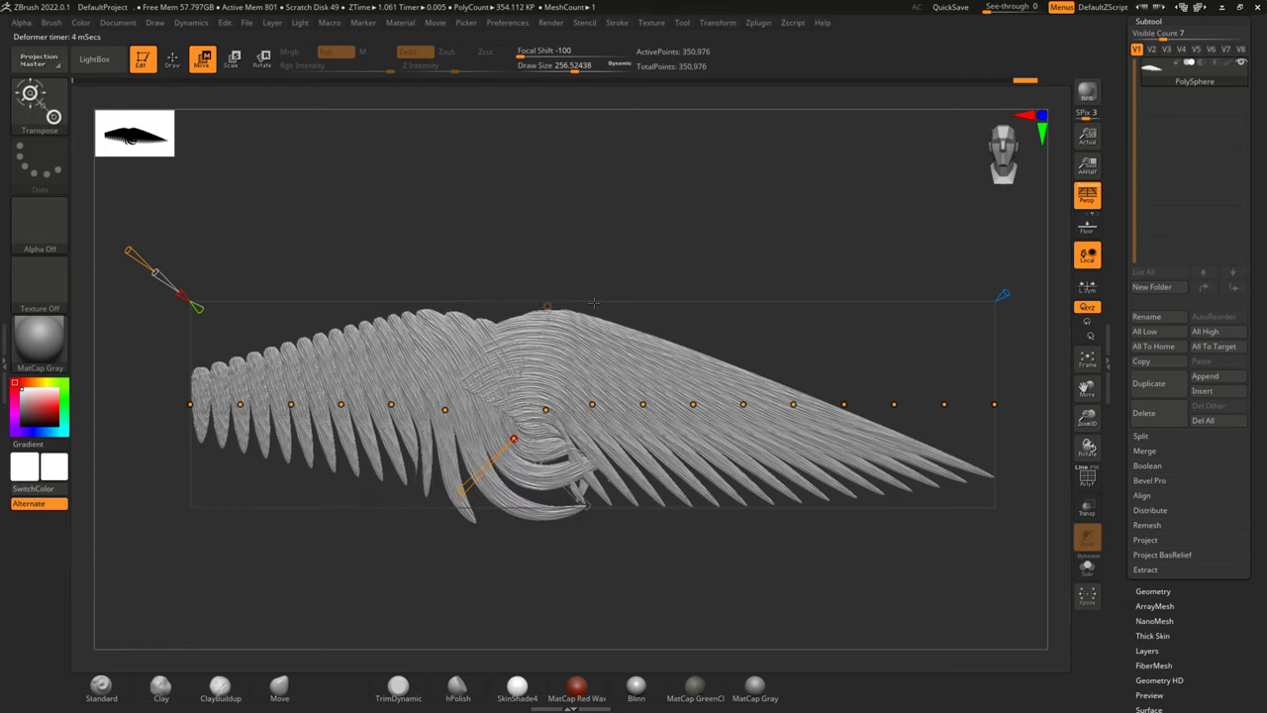
{"action": "mouse_move", "coordinate": [614, 405]}
{"action": "left_mouse_down"}
{"action": "mouse_move", "coordinate": [720, 329]}
{"action": "mouse_move", "coordinate": [755, 367]}
{"action": "mouse_move", "coordinate": [928, 445]}
{"action": "mouse_move", "coordinate": [900, 306]}
{"action": "mouse_move", "coordinate": [890, 356]}
{"action": "left_mouse_up"}
{"action": "key", "text": "ctrl+z"}
{"action": "key", "text": "ctrl+z"}
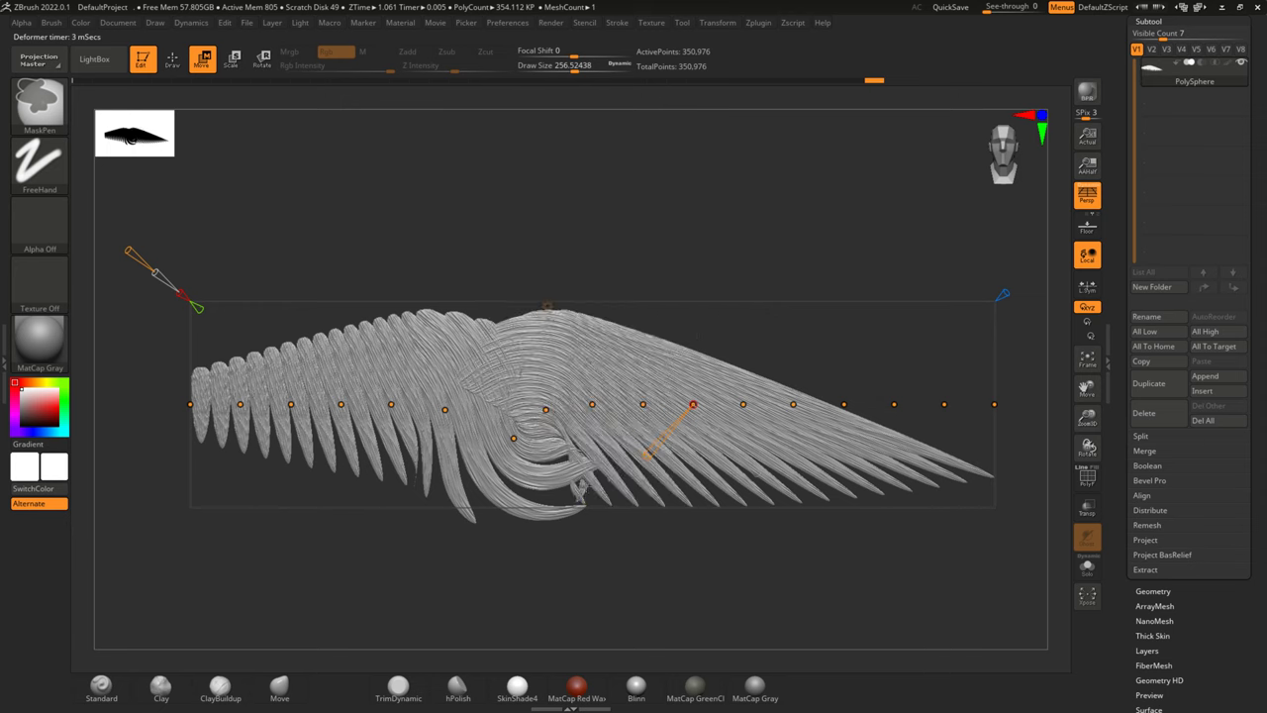
{"action": "key", "text": "ctrl+z"}
{"action": "key", "text": "ctrl+z"}
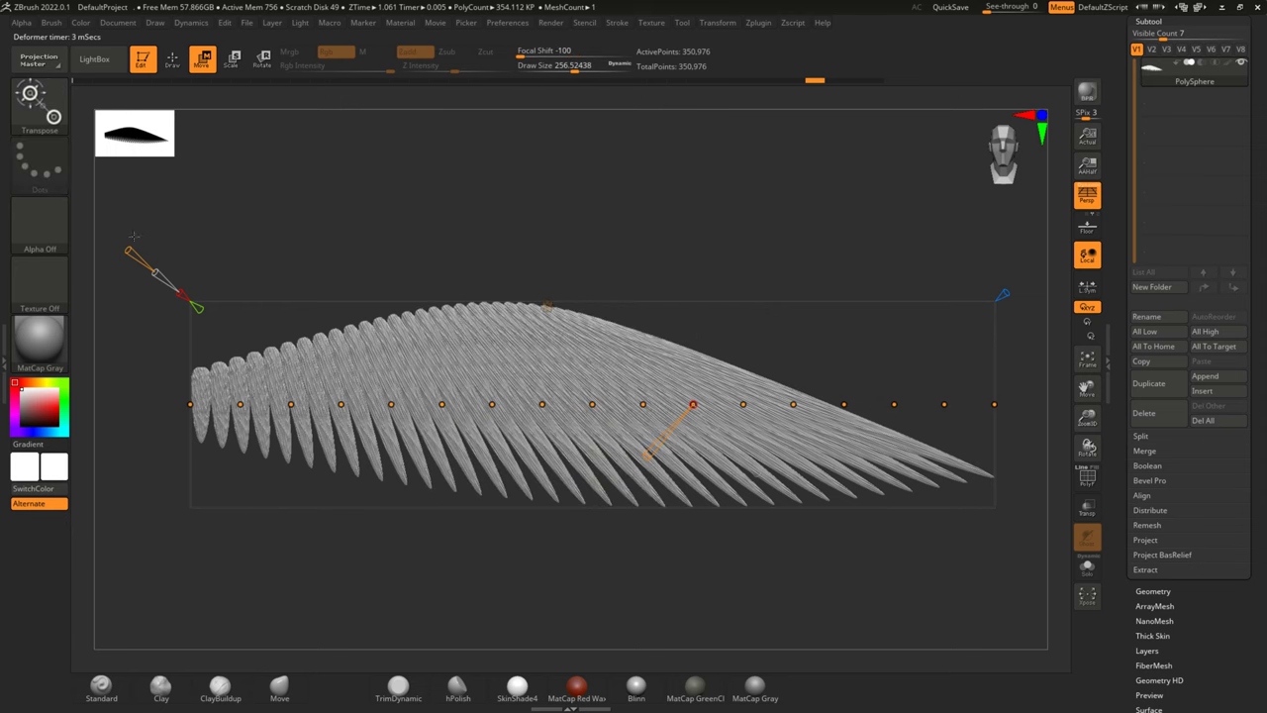
{"action": "left_click_drag", "start_coordinate": [592, 504], "coordinate": [592, 505]}
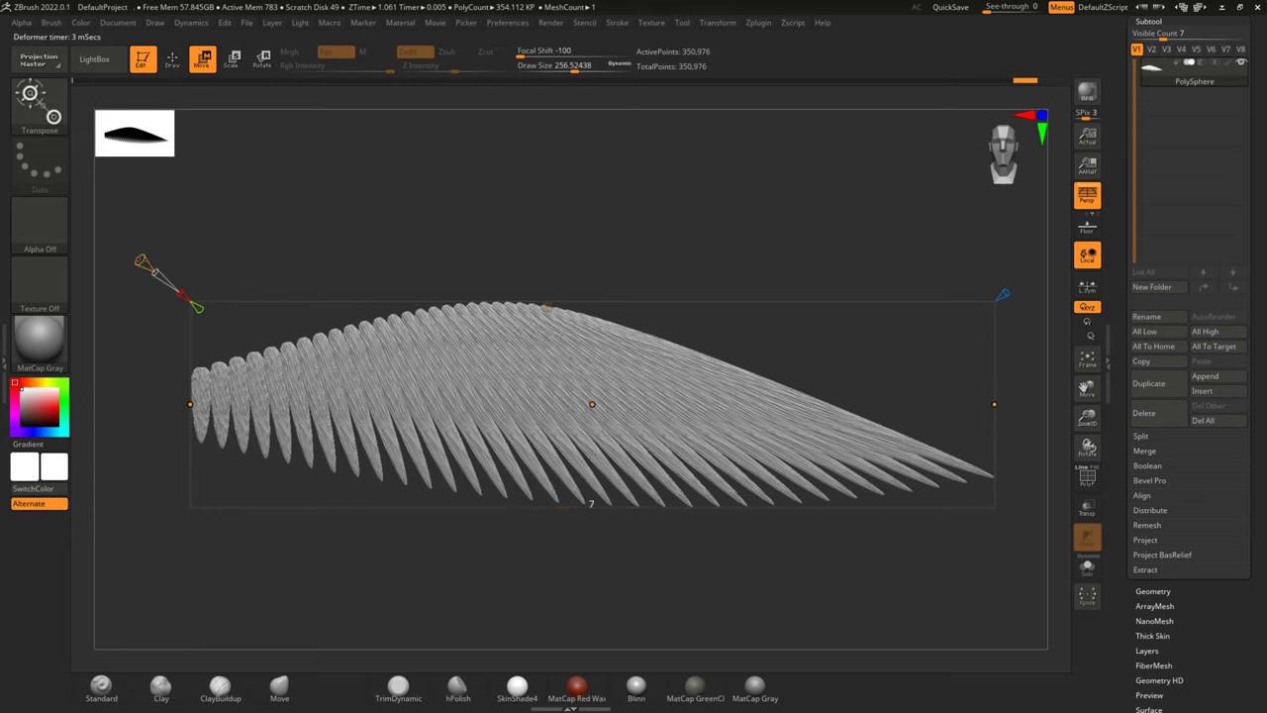
Pull the Bend Curve's far end upward to raise the wing tip.
{"action": "left_click_drag", "start_coordinate": [994, 404], "coordinate": [984, 104]}
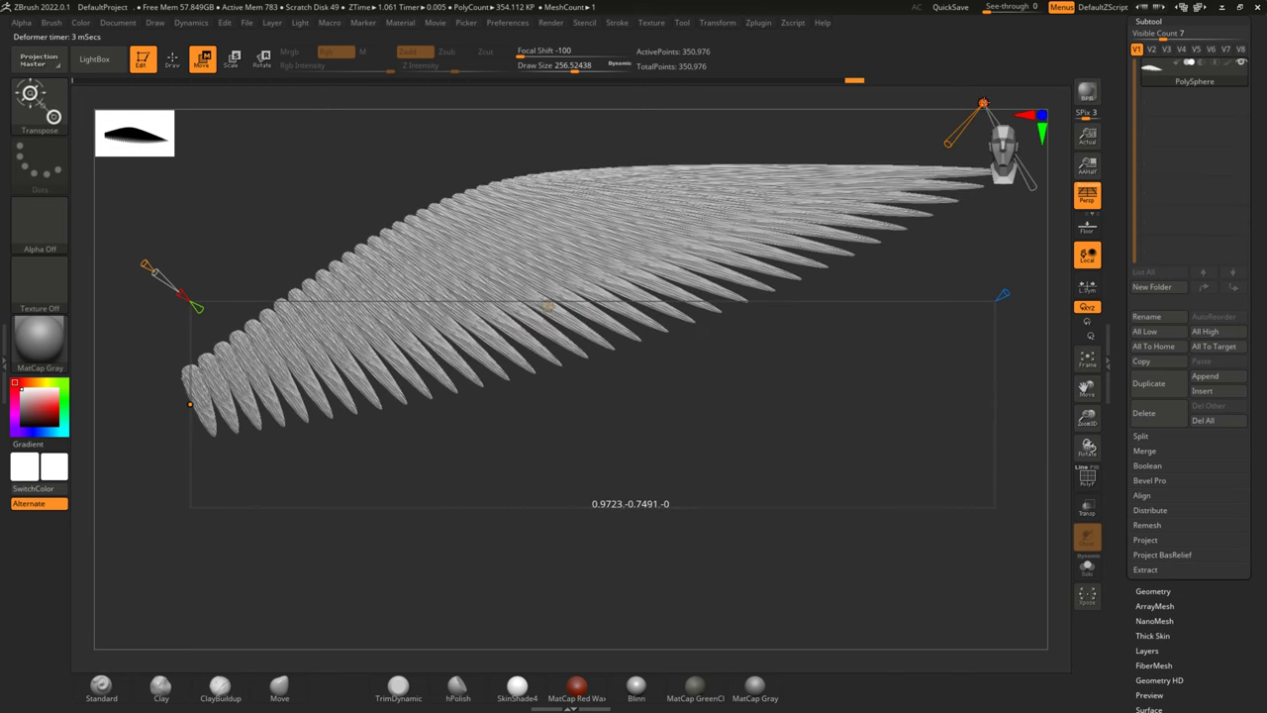
{"action": "left_click_drag", "start_coordinate": [466, 547], "coordinate": [609, 567], "text": "alt"}
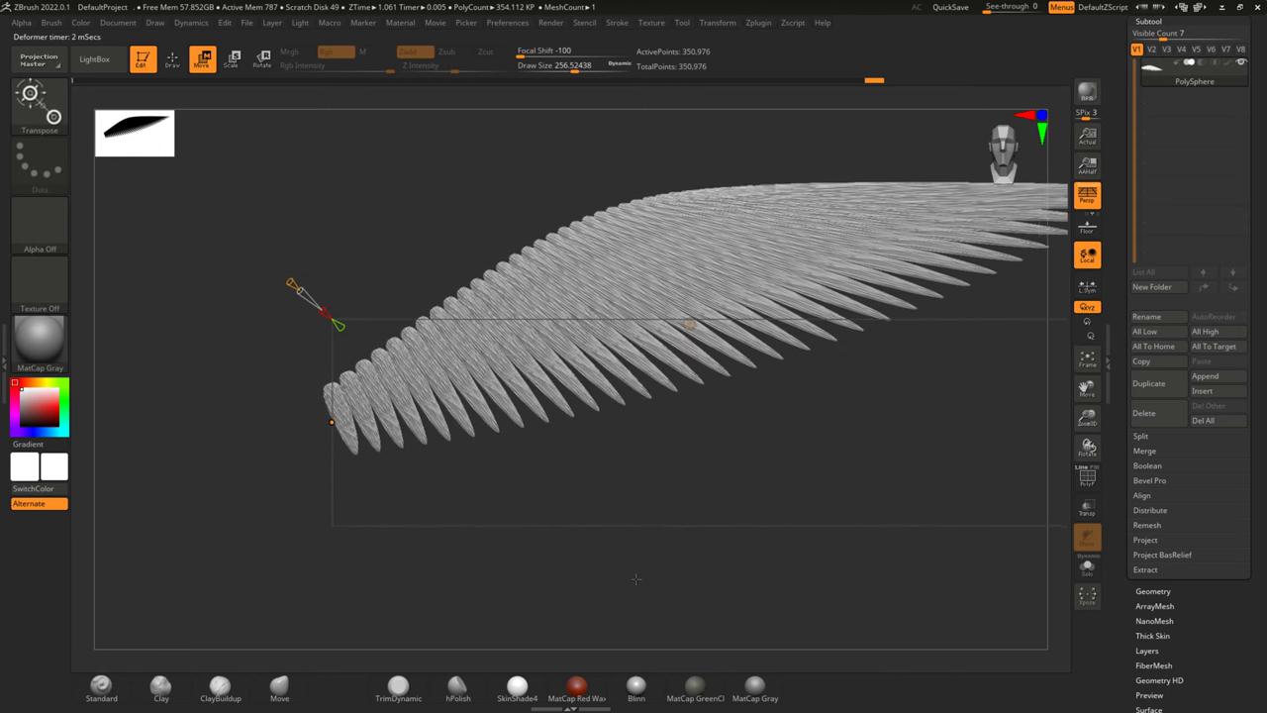
{"action": "scroll", "coordinate": [631, 312], "scroll_direction": "down", "scroll_amount": 3}
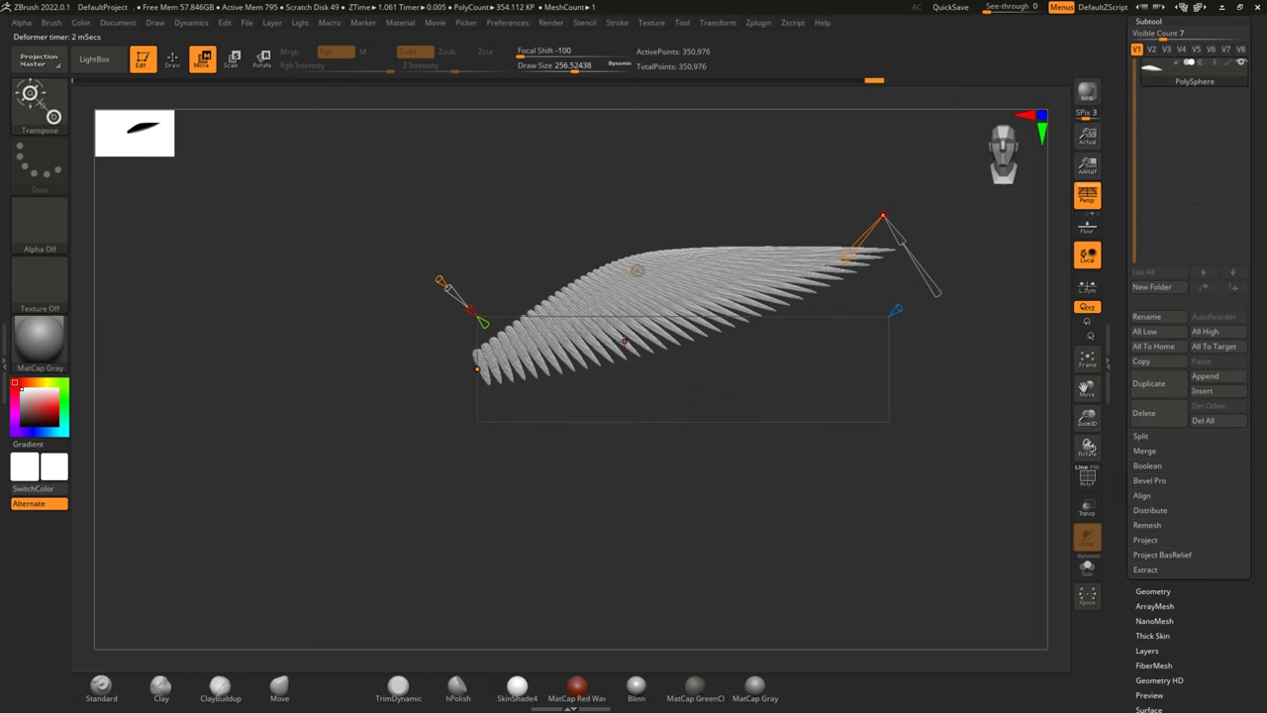
{"action": "left_click_drag", "start_coordinate": [624, 339], "coordinate": [710, 395], "text": "alt"}
{"action": "left_click_drag", "start_coordinate": [970, 269], "coordinate": [924, 195]}
{"action": "scroll", "coordinate": [814, 317], "scroll_direction": "up", "scroll_amount": 2}
{"action": "scroll", "coordinate": [814, 317], "scroll_direction": "down", "scroll_amount": 2}
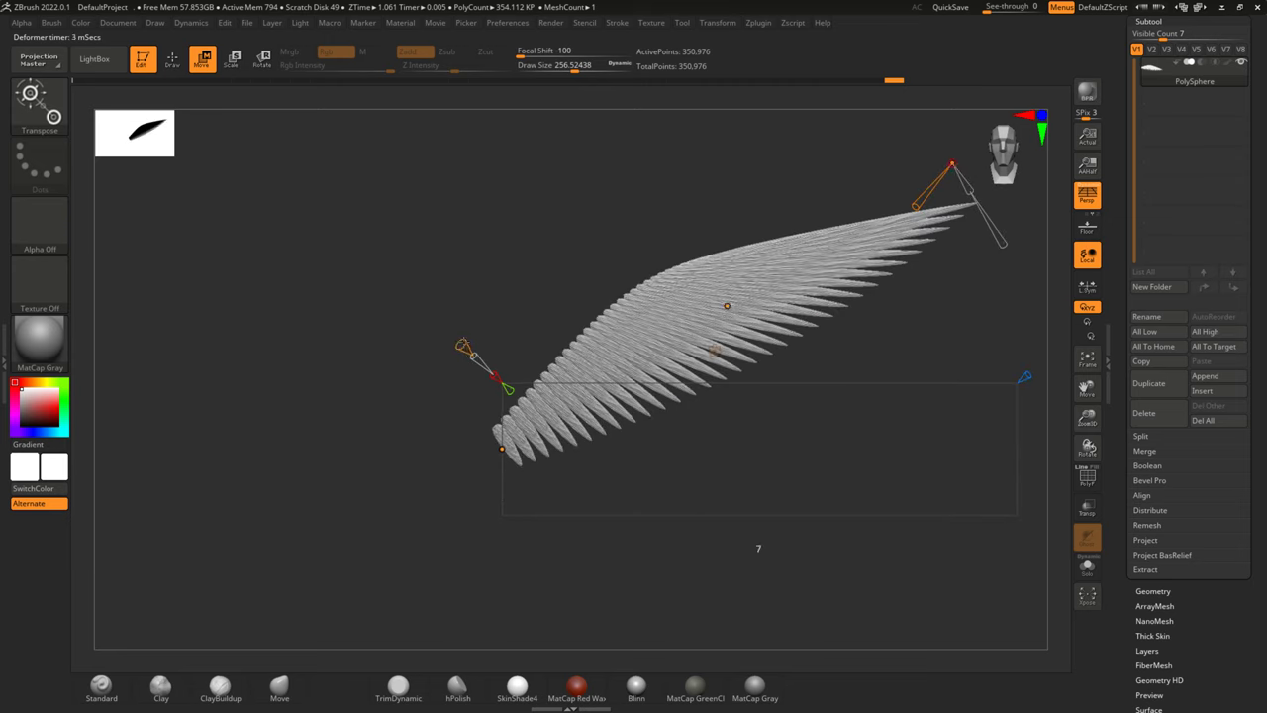
{"action": "left_click_drag", "start_coordinate": [726, 306], "coordinate": [764, 386]}
Curve the wing further, undoing one bend and checking the sweep from several angles.
{"action": "mouse_move", "coordinate": [769, 282]}
{"action": "left_mouse_down"}
{"action": "mouse_move", "coordinate": [725, 426]}
{"action": "mouse_move", "coordinate": [788, 371]}
{"action": "left_mouse_up"}
{"action": "mouse_move", "coordinate": [849, 313]}
{"action": "left_mouse_down"}
{"action": "mouse_move", "coordinate": [779, 484]}
{"action": "mouse_move", "coordinate": [779, 373]}
{"action": "left_mouse_up"}
{"action": "mouse_move", "coordinate": [797, 469]}
{"action": "left_mouse_down"}
{"action": "mouse_move", "coordinate": [828, 470]}
{"action": "mouse_move", "coordinate": [688, 539]}
{"action": "mouse_move", "coordinate": [533, 460]}
{"action": "mouse_move", "coordinate": [476, 497]}
{"action": "left_mouse_up"}
{"action": "mouse_move", "coordinate": [504, 556]}
{"action": "left_mouse_down"}
{"action": "mouse_move", "coordinate": [524, 444]}
{"action": "mouse_move", "coordinate": [484, 331]}
{"action": "mouse_move", "coordinate": [554, 291]}
{"action": "mouse_move", "coordinate": [646, 124]}
{"action": "mouse_move", "coordinate": [450, 361]}
{"action": "mouse_move", "coordinate": [483, 329]}
{"action": "mouse_move", "coordinate": [463, 465]}
{"action": "mouse_move", "coordinate": [569, 519]}
{"action": "left_mouse_up"}
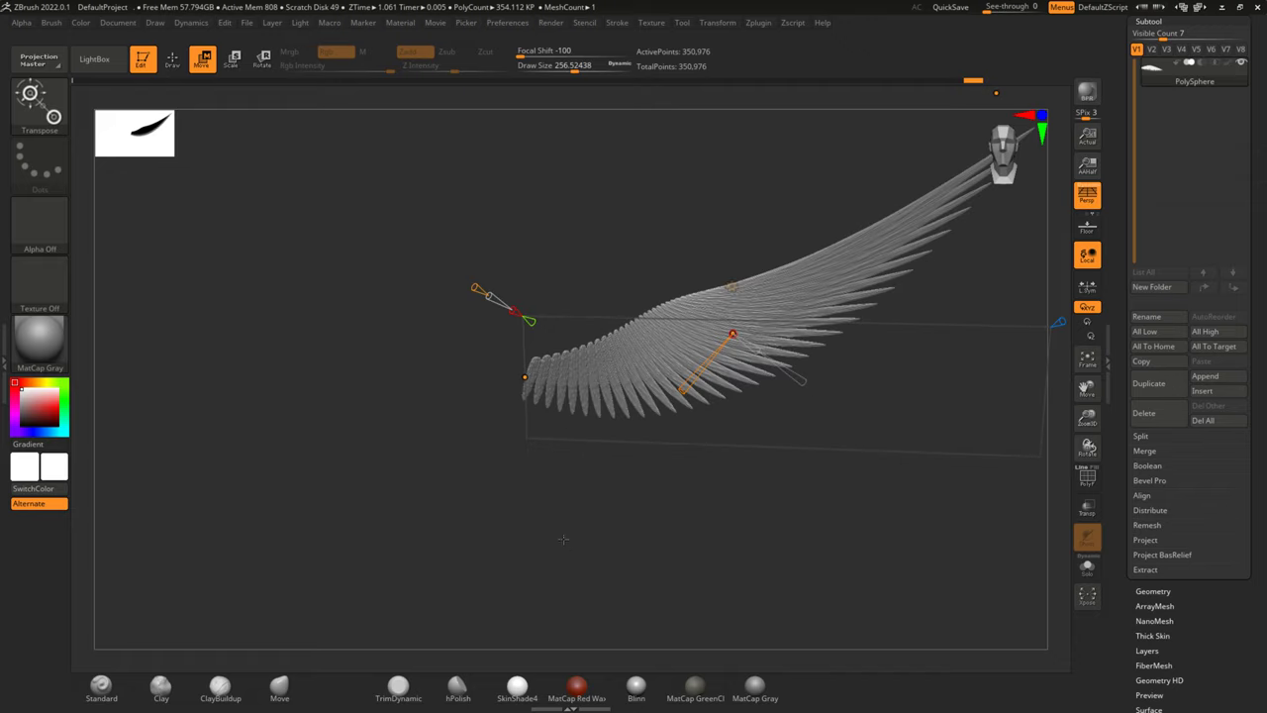
{"action": "left_click_drag", "start_coordinate": [652, 506], "coordinate": [708, 488]}
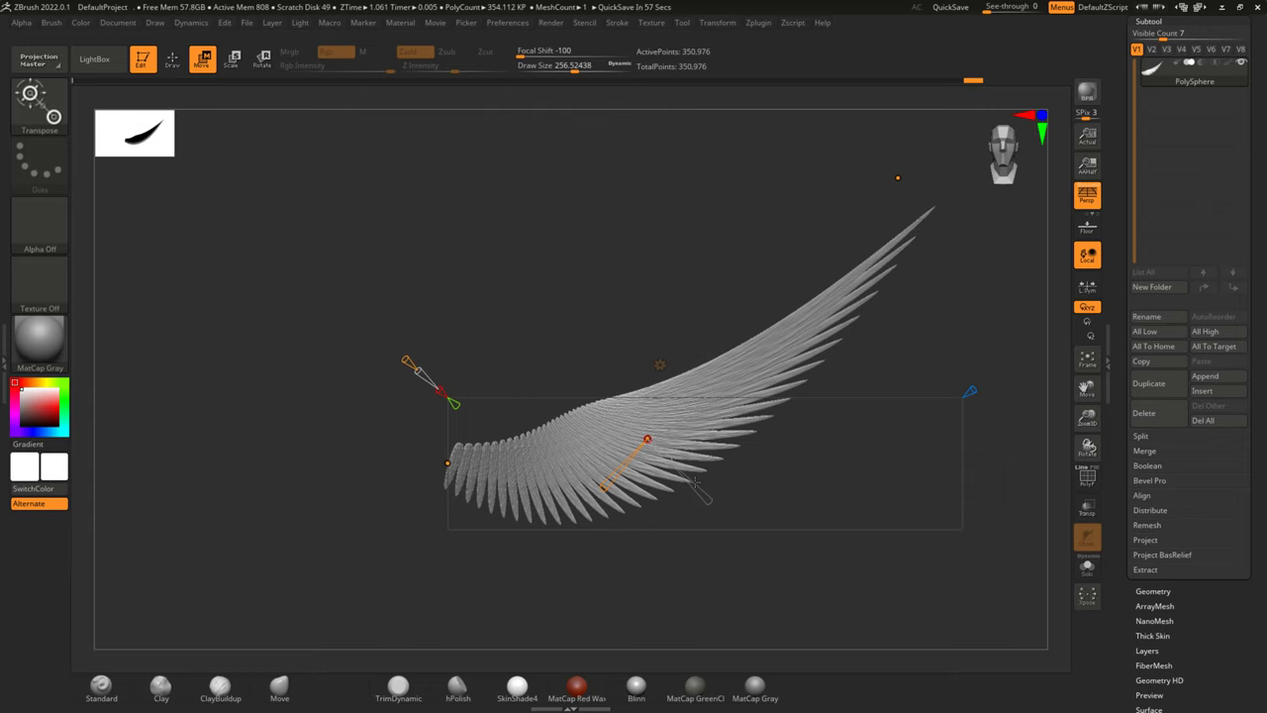
{"action": "key", "text": "ctrl"}
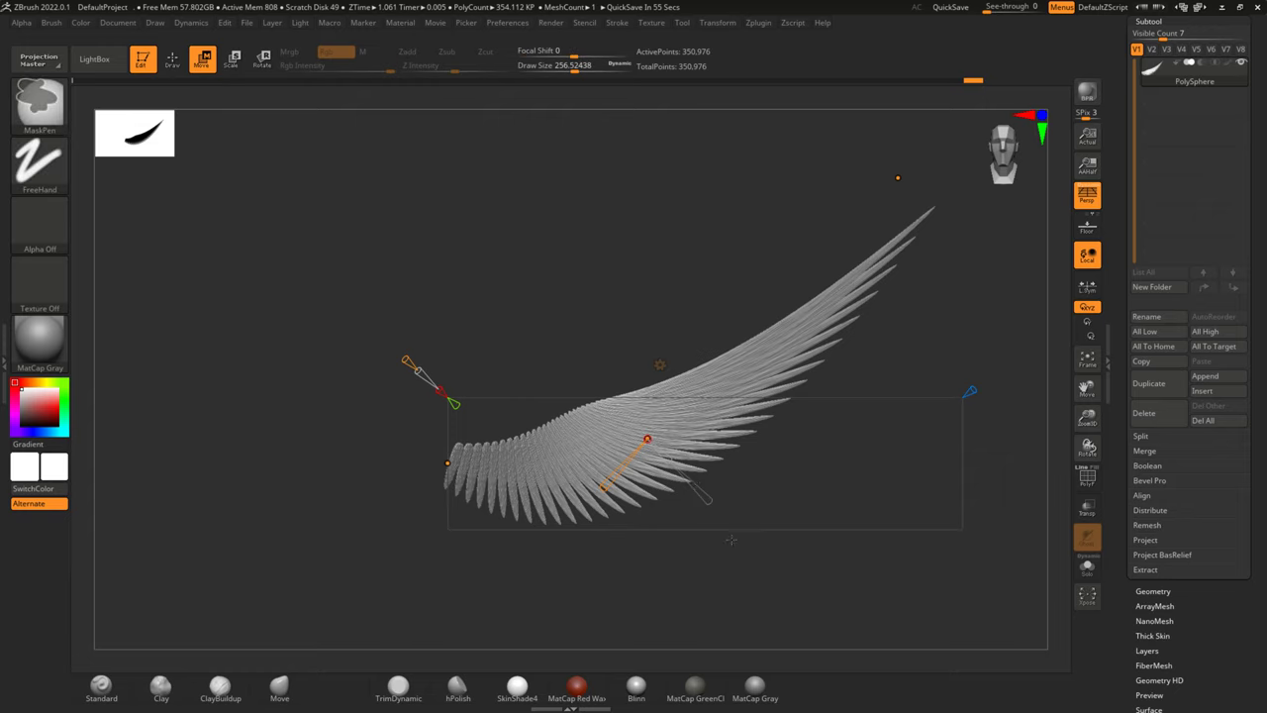
{"action": "key", "text": "ctrl+z"}
{"action": "key", "text": "ctrl+z"}
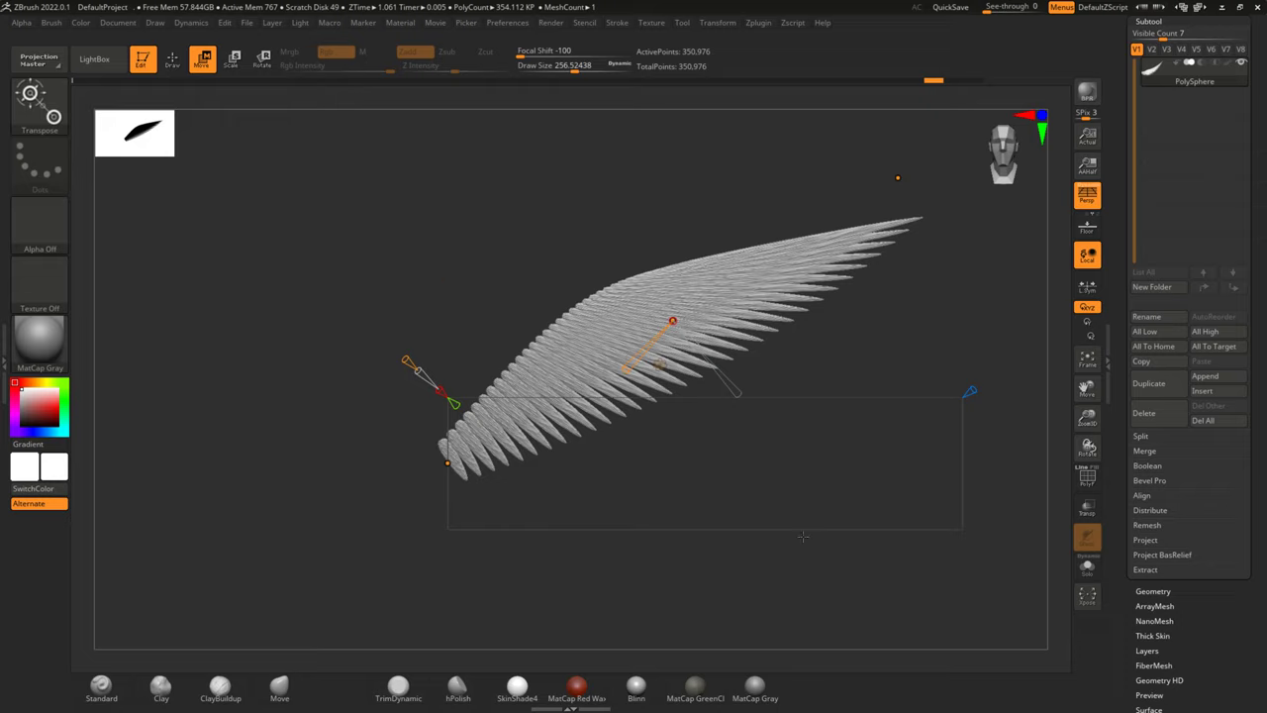
{"action": "left_click_drag", "start_coordinate": [795, 554], "coordinate": [807, 543]}
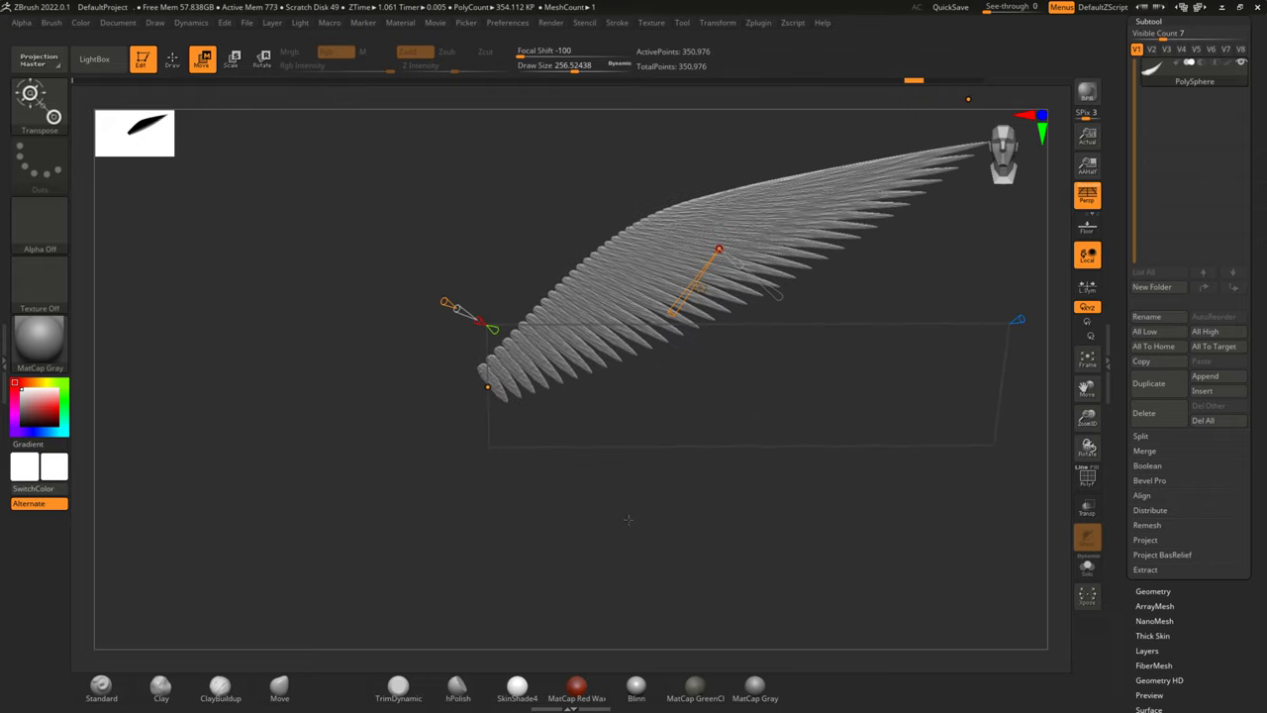
{"action": "mouse_move", "coordinate": [703, 363]}
{"action": "left_mouse_down"}
{"action": "mouse_move", "coordinate": [933, 135]}
{"action": "mouse_move", "coordinate": [835, 198]}
{"action": "mouse_move", "coordinate": [647, 478]}
{"action": "mouse_move", "coordinate": [789, 367]}
{"action": "mouse_move", "coordinate": [784, 297]}
{"action": "mouse_move", "coordinate": [783, 361]}
{"action": "mouse_move", "coordinate": [599, 327]}
{"action": "mouse_move", "coordinate": [617, 320]}
{"action": "left_mouse_up"}
{"action": "mouse_move", "coordinate": [752, 297]}
{"action": "left_mouse_down"}
{"action": "mouse_move", "coordinate": [823, 279]}
{"action": "mouse_move", "coordinate": [586, 342]}
{"action": "left_mouse_up"}
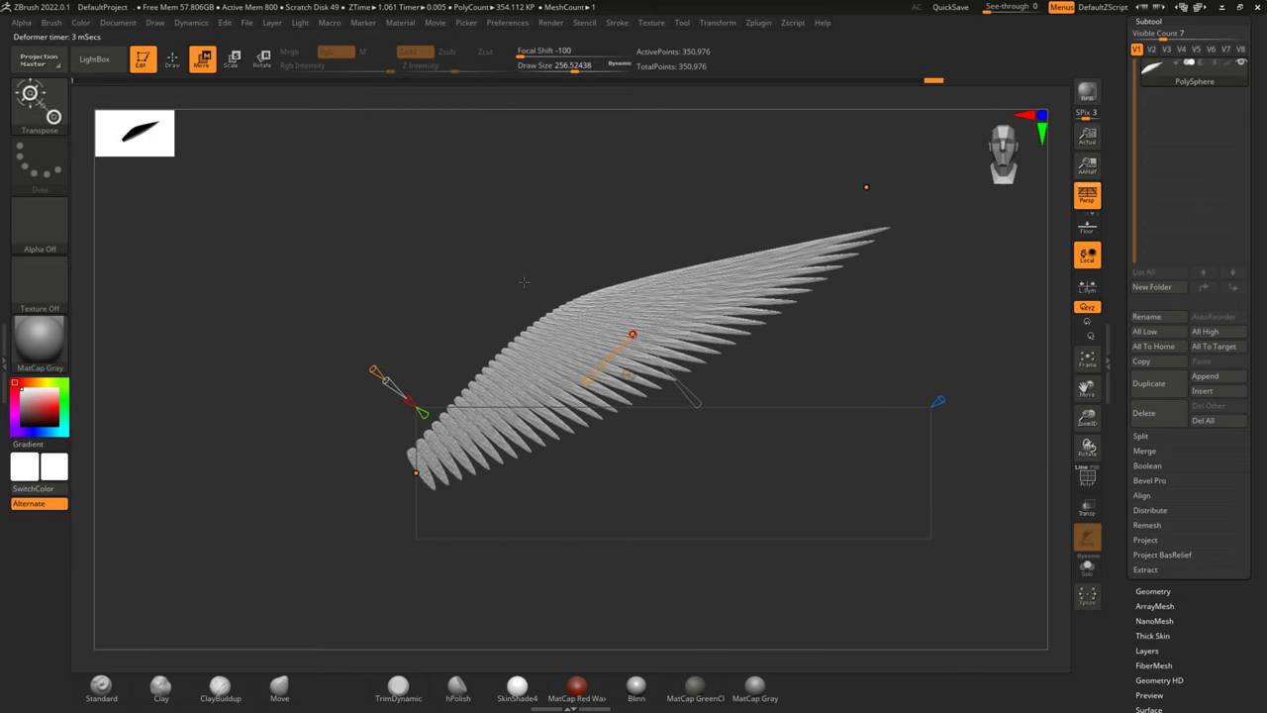
{"action": "mouse_move", "coordinate": [459, 274]}
{"action": "left_mouse_down"}
{"action": "mouse_move", "coordinate": [472, 246]}
{"action": "mouse_move", "coordinate": [456, 325]}
{"action": "left_mouse_up"}
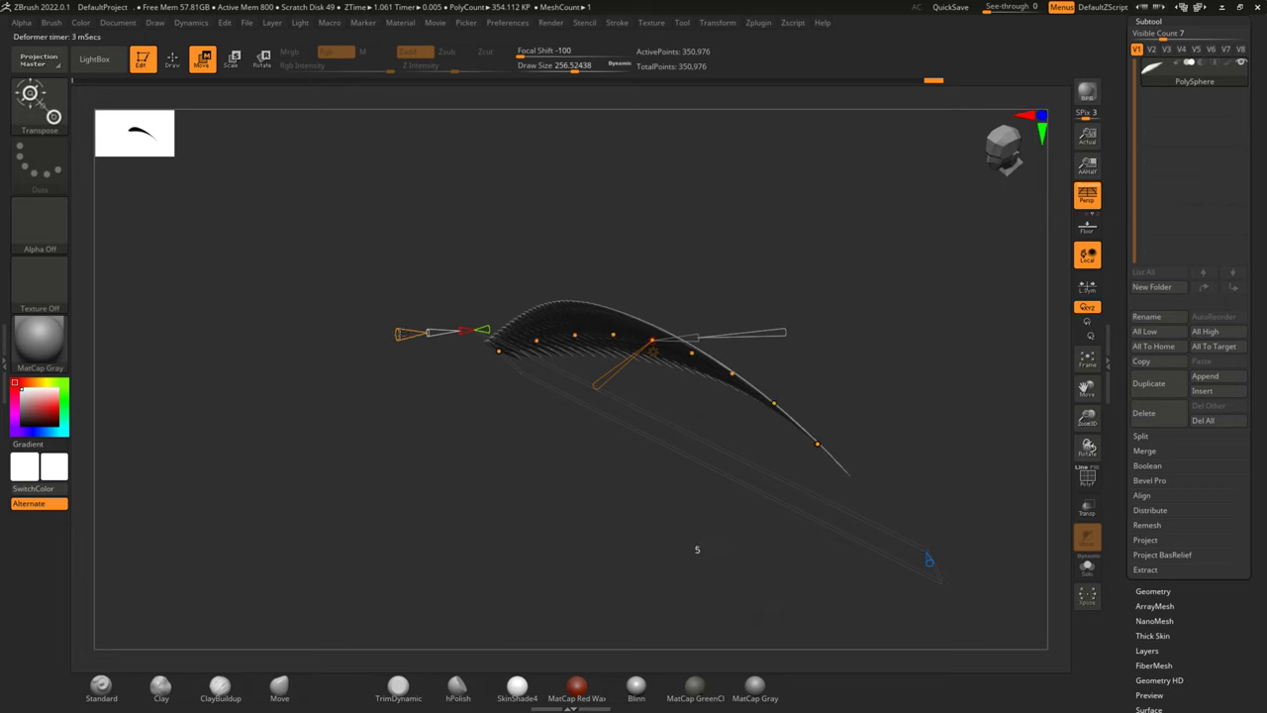
Reposition the middle and upper curve points into an S-curve with a steeply rising tip.
{"action": "mouse_move", "coordinate": [457, 325]}
{"action": "left_mouse_down"}
{"action": "mouse_move", "coordinate": [660, 320]}
{"action": "mouse_move", "coordinate": [669, 339]}
{"action": "mouse_move", "coordinate": [548, 393]}
{"action": "mouse_move", "coordinate": [565, 425]}
{"action": "mouse_move", "coordinate": [581, 424]}
{"action": "left_mouse_up"}
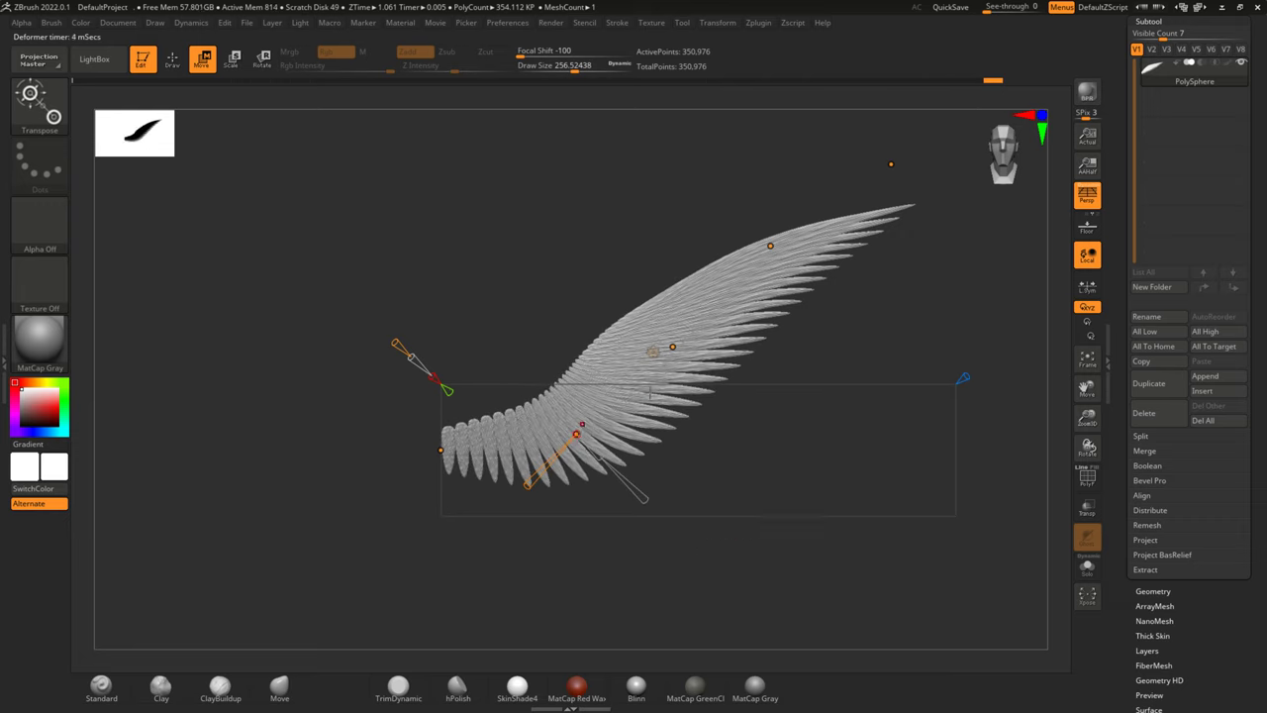
{"action": "mouse_move", "coordinate": [787, 253]}
{"action": "left_mouse_down"}
{"action": "mouse_move", "coordinate": [711, 210]}
{"action": "mouse_move", "coordinate": [725, 228]}
{"action": "left_mouse_up"}
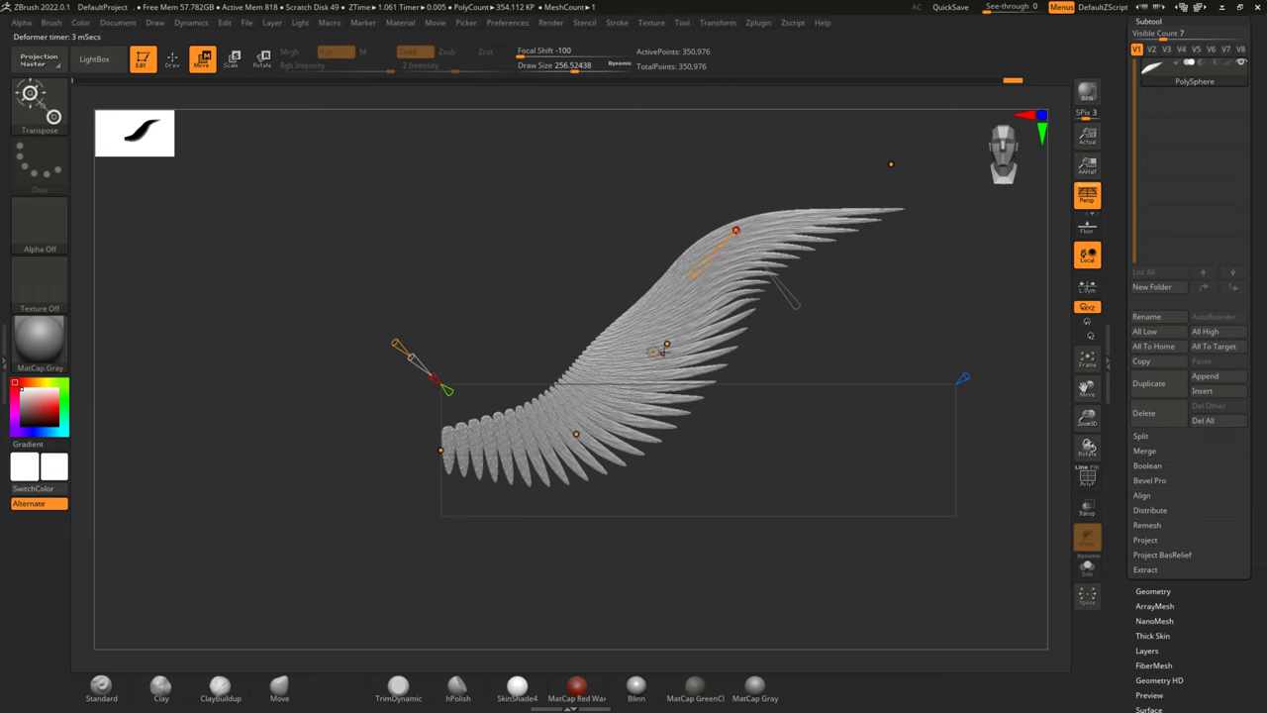
{"action": "left_click_drag", "start_coordinate": [666, 344], "coordinate": [649, 324]}
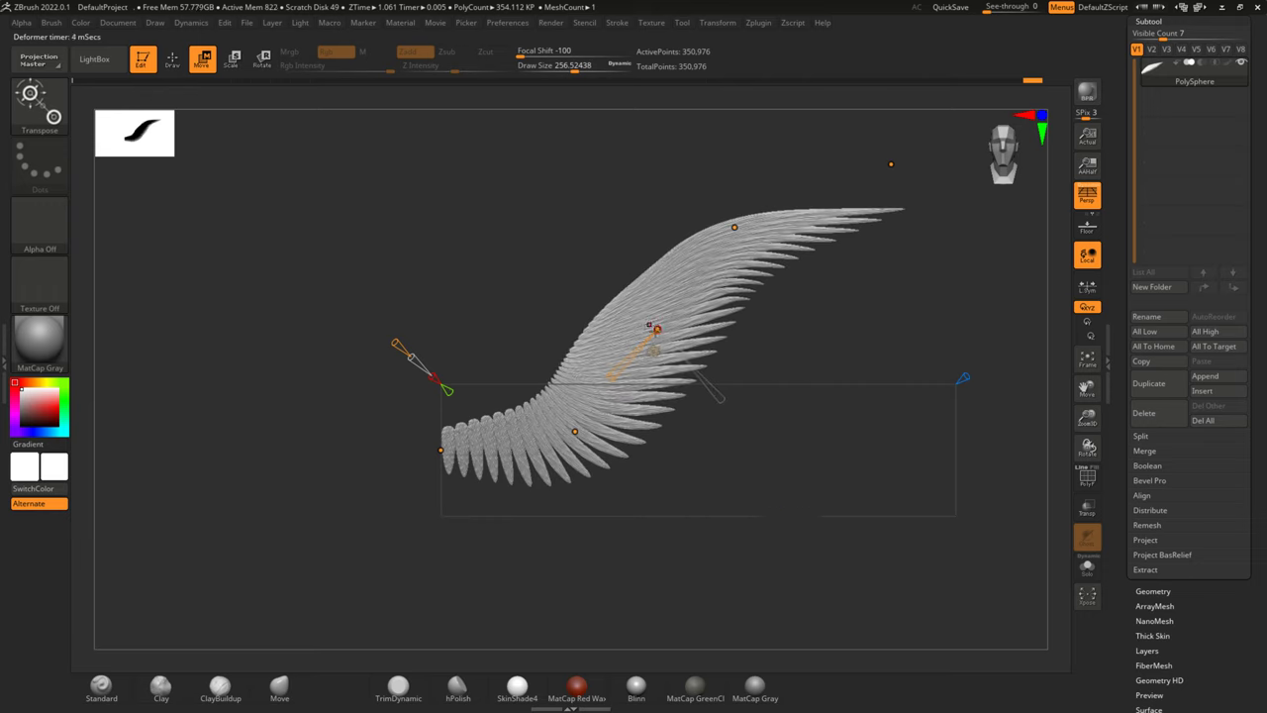
{"action": "left_click_drag", "start_coordinate": [669, 332], "coordinate": [666, 344]}
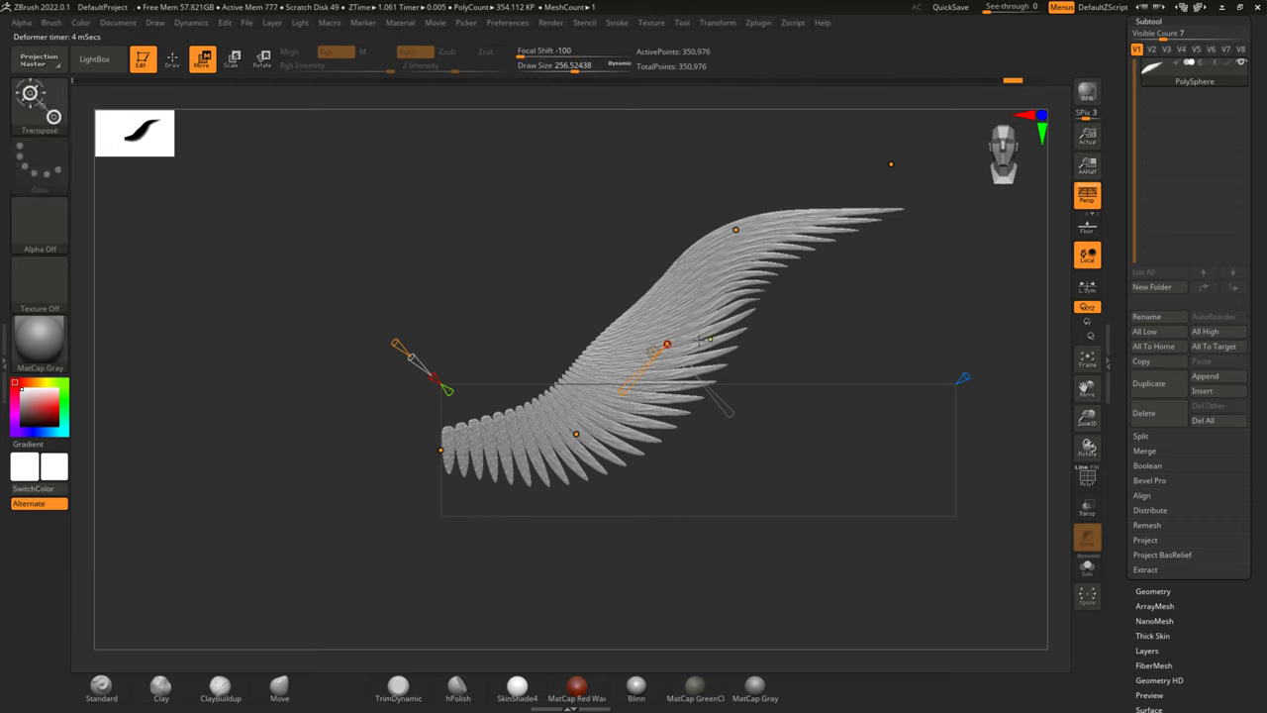
{"action": "left_click_drag", "start_coordinate": [666, 344], "coordinate": [660, 326]}
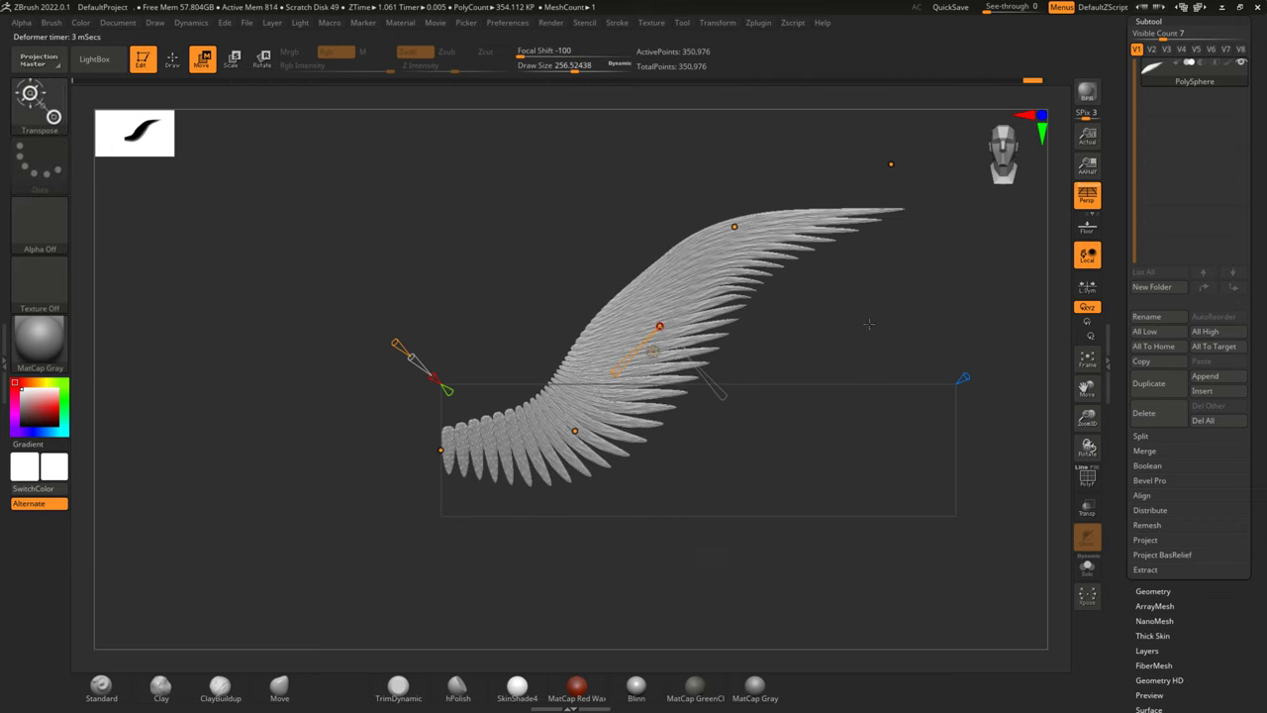
{"action": "left_click_drag", "start_coordinate": [891, 165], "coordinate": [893, 112]}
{"action": "mouse_move", "coordinate": [896, 309]}
{"action": "left_mouse_down", "text": "alt"}
{"action": "mouse_move", "coordinate": [896, 358]}
{"action": "mouse_move", "coordinate": [917, 407]}
{"action": "mouse_move", "coordinate": [893, 487]}
{"action": "left_mouse_up", "text": "alt"}
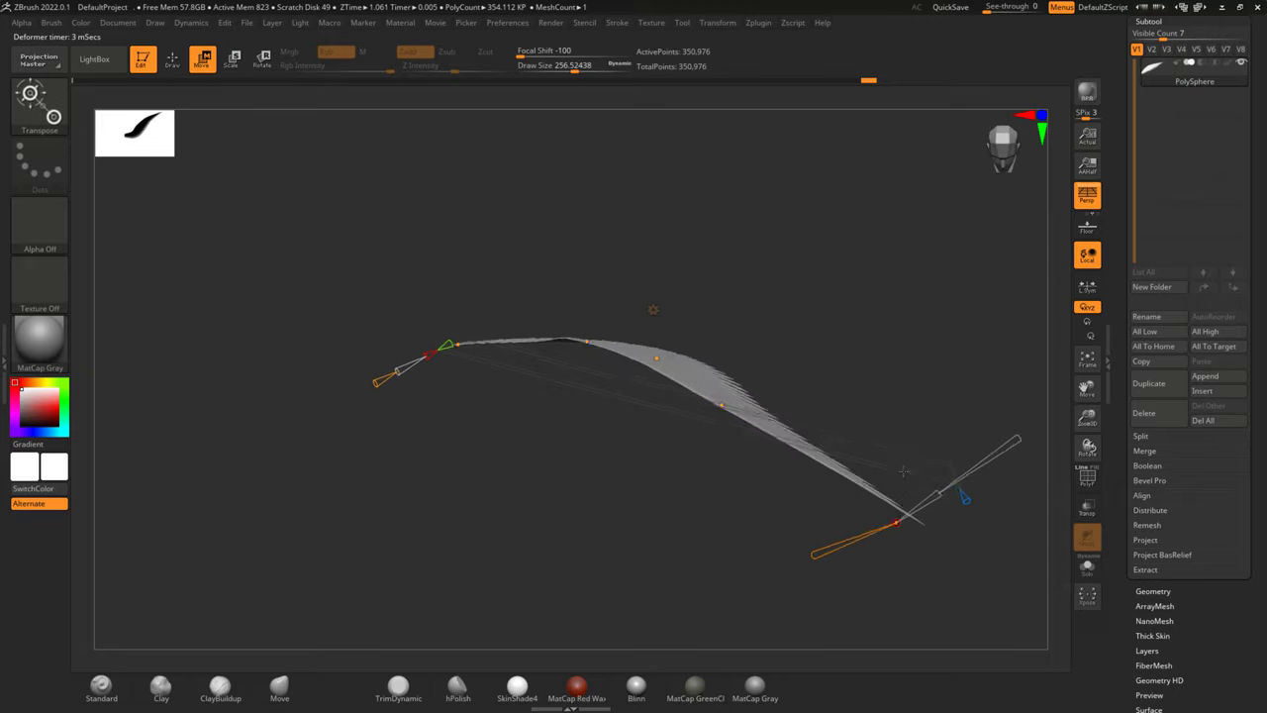
{"action": "mouse_move", "coordinate": [893, 487]}
{"action": "left_mouse_down"}
{"action": "mouse_move", "coordinate": [749, 509]}
{"action": "mouse_move", "coordinate": [723, 196]}
{"action": "mouse_move", "coordinate": [894, 333]}
{"action": "mouse_move", "coordinate": [851, 317]}
{"action": "left_mouse_up"}
{"action": "left_click_drag", "start_coordinate": [752, 284], "coordinate": [781, 379]}
{"action": "left_click_drag", "start_coordinate": [763, 465], "coordinate": [774, 468]}
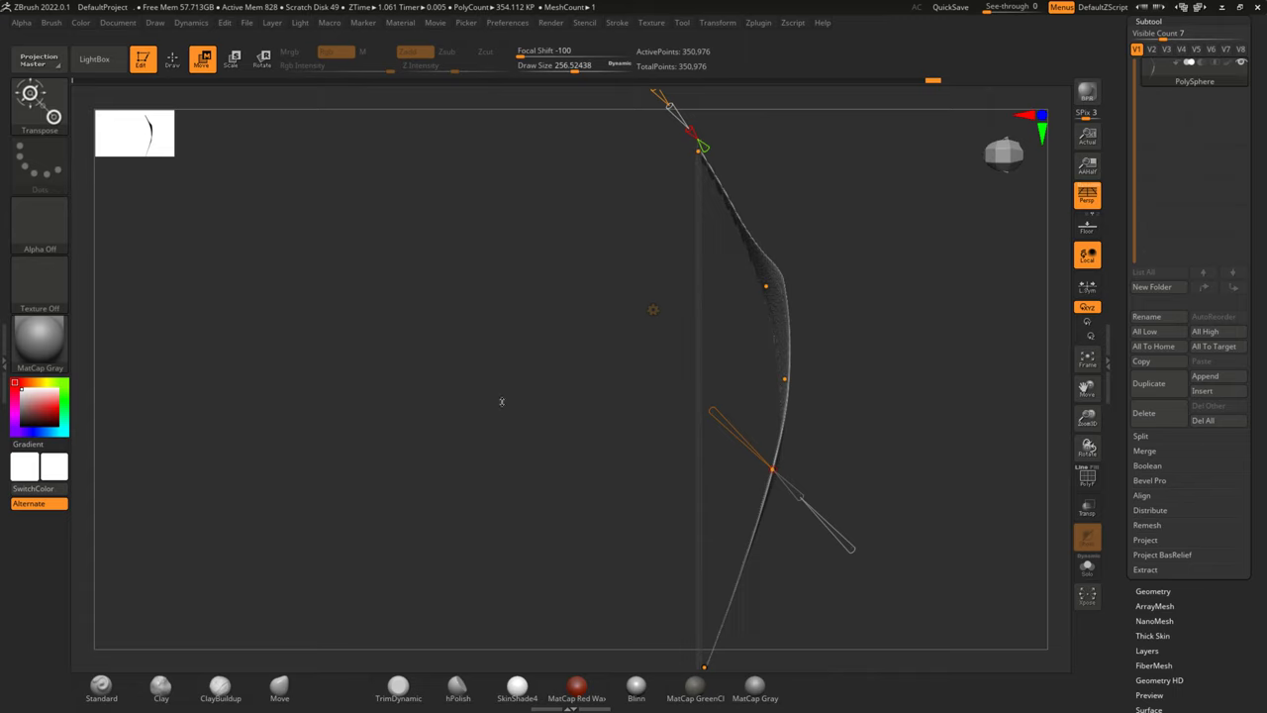
Orbit and zoom in and out to inspect the arched wing's curve.
{"action": "mouse_move", "coordinate": [1006, 440]}
{"action": "left_mouse_down"}
{"action": "mouse_move", "coordinate": [990, 409]}
{"action": "mouse_move", "coordinate": [1010, 370]}
{"action": "mouse_move", "coordinate": [972, 223]}
{"action": "mouse_move", "coordinate": [858, 292]}
{"action": "mouse_move", "coordinate": [303, 283]}
{"action": "mouse_move", "coordinate": [314, 303]}
{"action": "mouse_move", "coordinate": [274, 308]}
{"action": "mouse_move", "coordinate": [340, 350]}
{"action": "mouse_move", "coordinate": [390, 426]}
{"action": "mouse_move", "coordinate": [442, 466]}
{"action": "mouse_move", "coordinate": [574, 372]}
{"action": "left_mouse_up"}
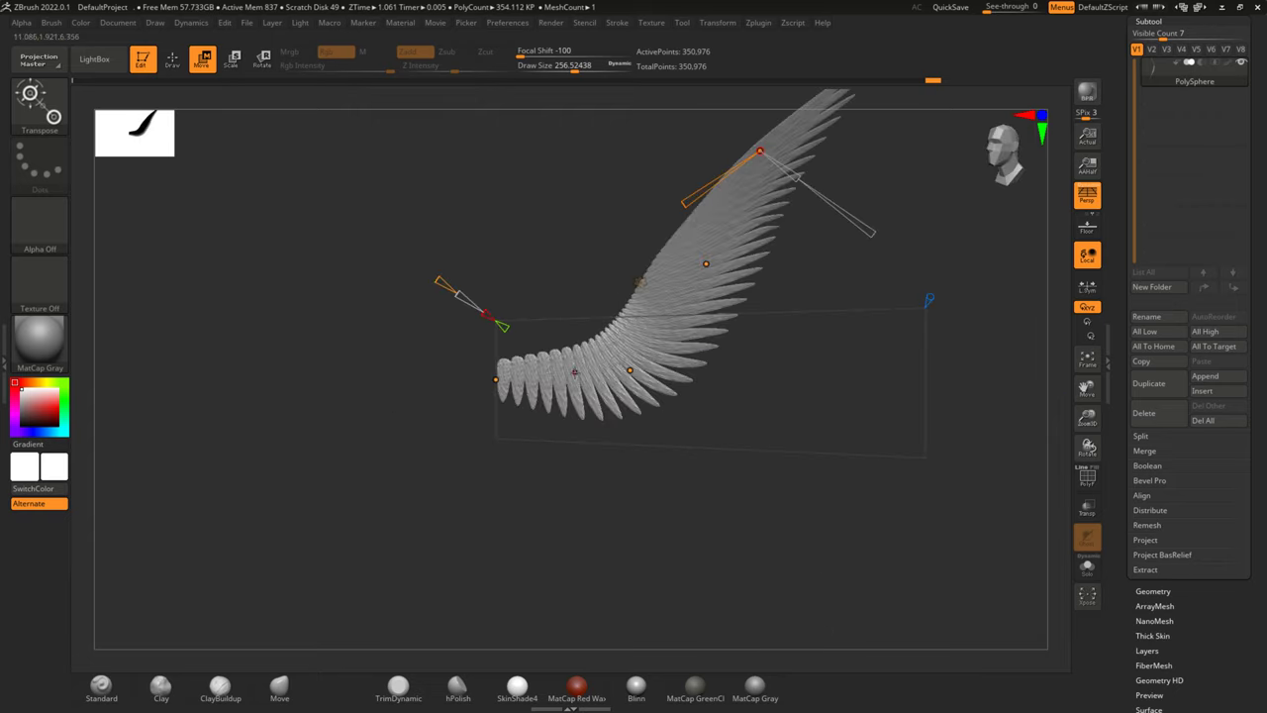
{"action": "scroll", "coordinate": [574, 372], "scroll_direction": "up", "scroll_amount": 2}
{"action": "scroll", "coordinate": [575, 372], "scroll_direction": "up", "scroll_amount": 2}
{"action": "scroll", "coordinate": [574, 373], "scroll_direction": "up", "scroll_amount": 3}
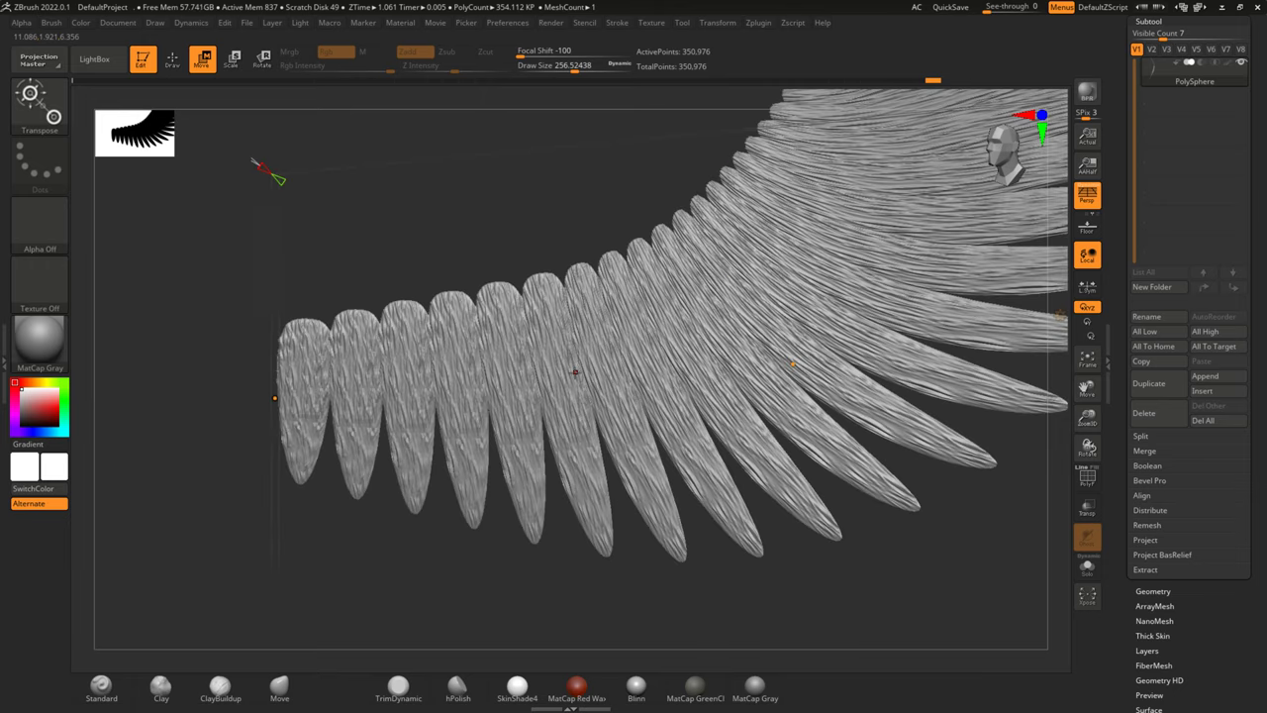
{"action": "scroll", "coordinate": [575, 373], "scroll_direction": "up", "scroll_amount": 4}
{"action": "scroll", "coordinate": [575, 372], "scroll_direction": "up", "scroll_amount": 2}
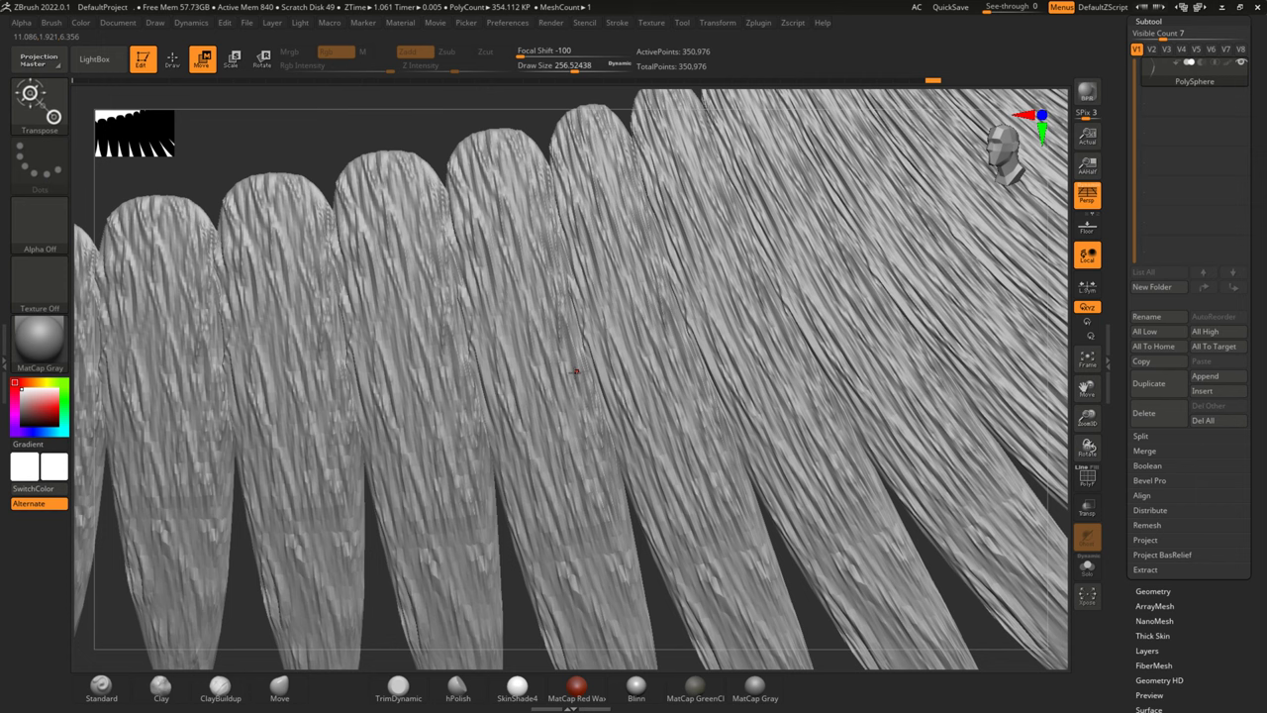
{"action": "scroll", "coordinate": [575, 373], "scroll_direction": "down", "scroll_amount": 2}
{"action": "scroll", "coordinate": [574, 372], "scroll_direction": "down", "scroll_amount": 5}
{"action": "scroll", "coordinate": [575, 373], "scroll_direction": "down", "scroll_amount": 2}
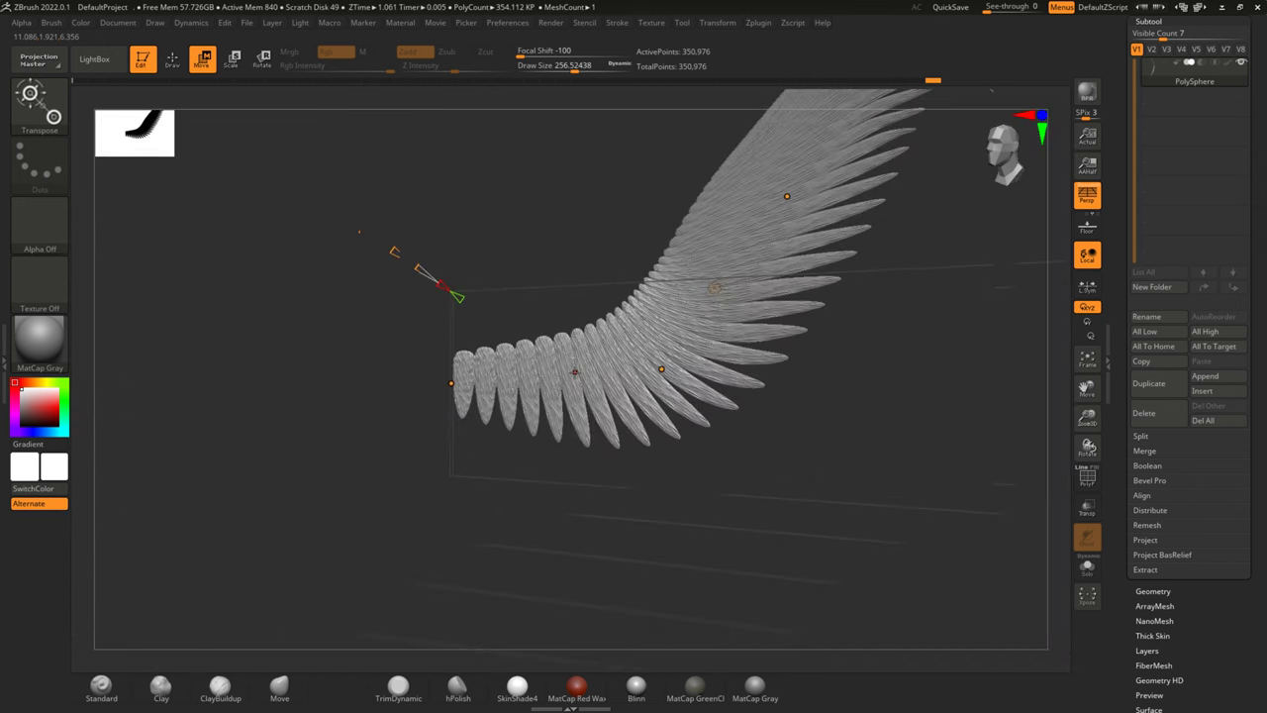
{"action": "scroll", "coordinate": [574, 373], "scroll_direction": "up", "scroll_amount": 4}
{"action": "scroll", "coordinate": [575, 372], "scroll_direction": "down", "scroll_amount": 1}
{"action": "scroll", "coordinate": [574, 372], "scroll_direction": "down", "scroll_amount": 3}
{"action": "scroll", "coordinate": [575, 372], "scroll_direction": "down", "scroll_amount": 2}
{"action": "scroll", "coordinate": [574, 372], "scroll_direction": "up", "scroll_amount": 2}
{"action": "scroll", "coordinate": [574, 372], "scroll_direction": "up", "scroll_amount": 4}
{"action": "scroll", "coordinate": [575, 373], "scroll_direction": "down", "scroll_amount": 1}
Settle on a viewing angle of the wing and bring up the Transform Type list.
{"action": "mouse_move", "coordinate": [574, 372]}
{"action": "right_mouse_down"}
{"action": "mouse_move", "coordinate": [385, 591]}
{"action": "mouse_move", "coordinate": [971, 285]}
{"action": "mouse_move", "coordinate": [608, 260]}
{"action": "right_mouse_up"}
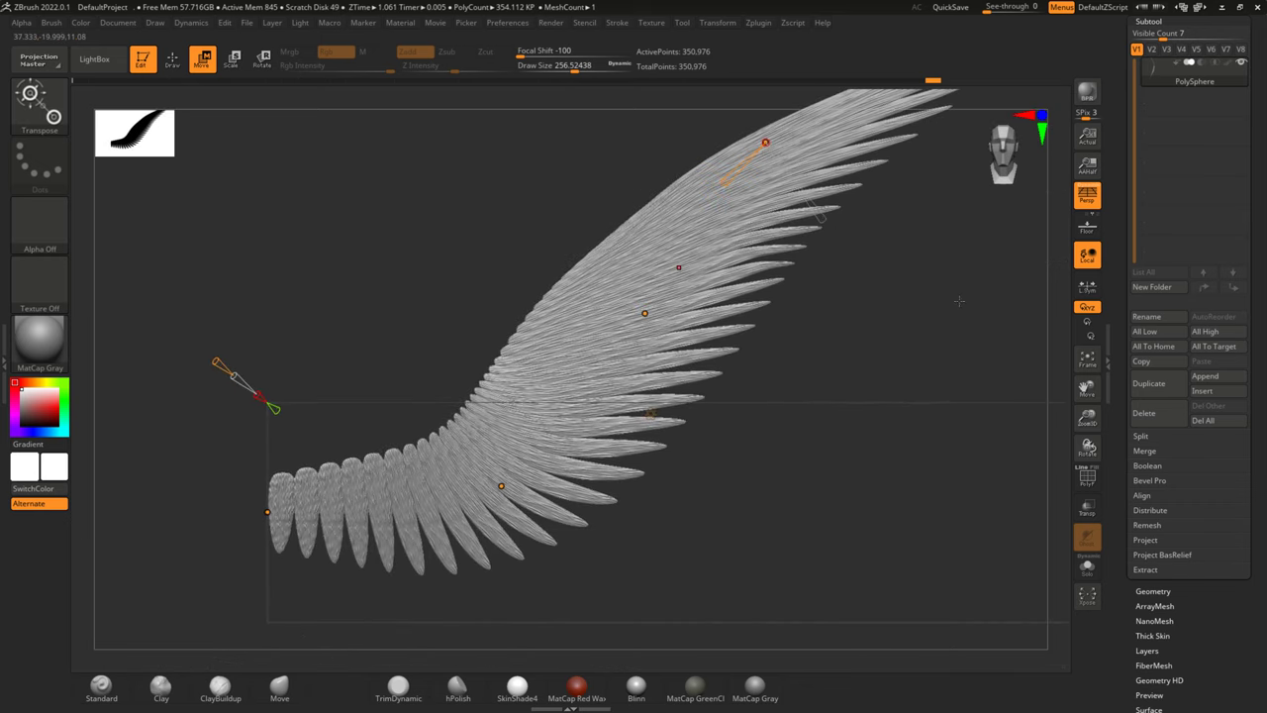
{"action": "right_click_drag", "start_coordinate": [660, 347], "coordinate": [780, 459]}
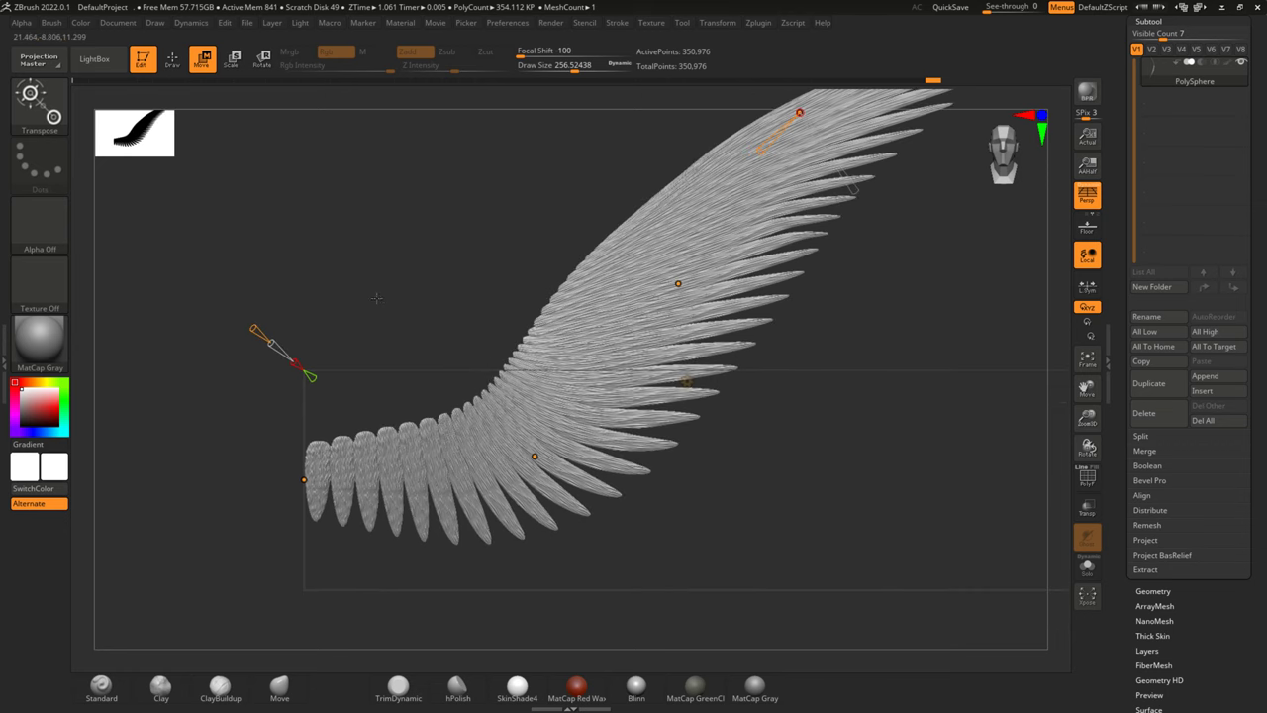
{"action": "right_click_drag", "start_coordinate": [848, 560], "coordinate": [752, 525]}
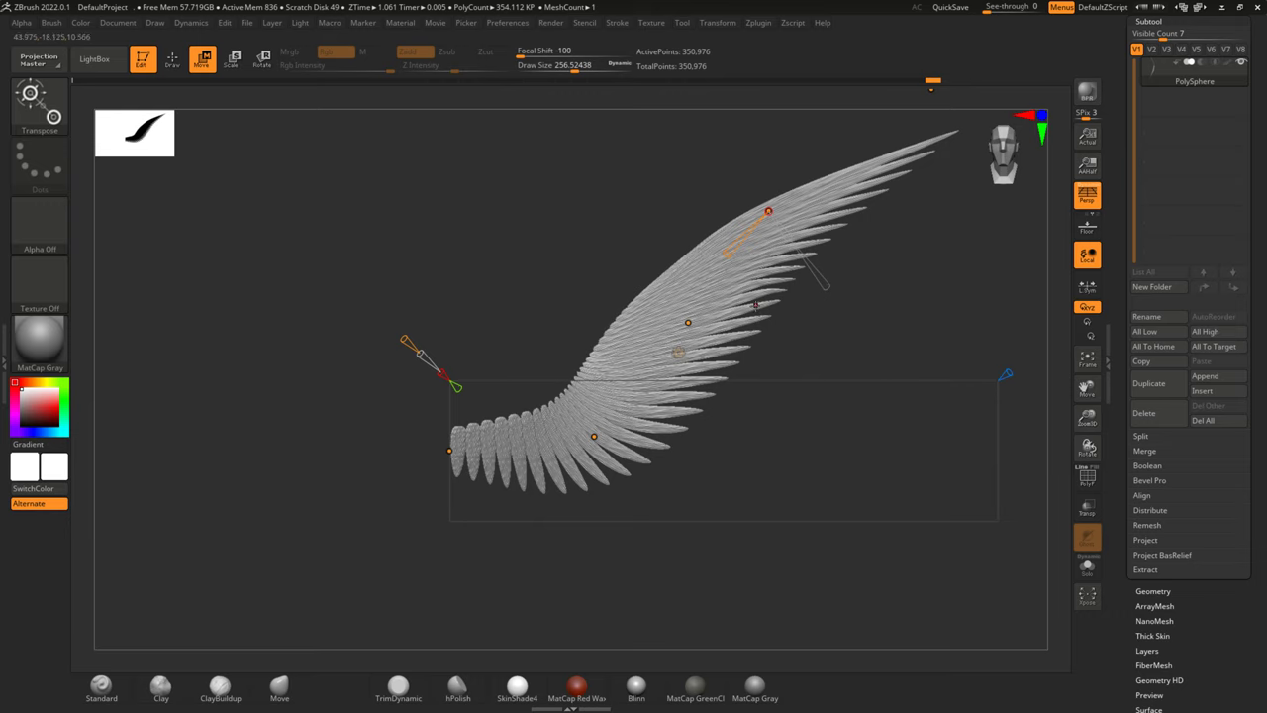
{"action": "right_click_drag", "start_coordinate": [760, 303], "coordinate": [701, 397], "text": "alt"}
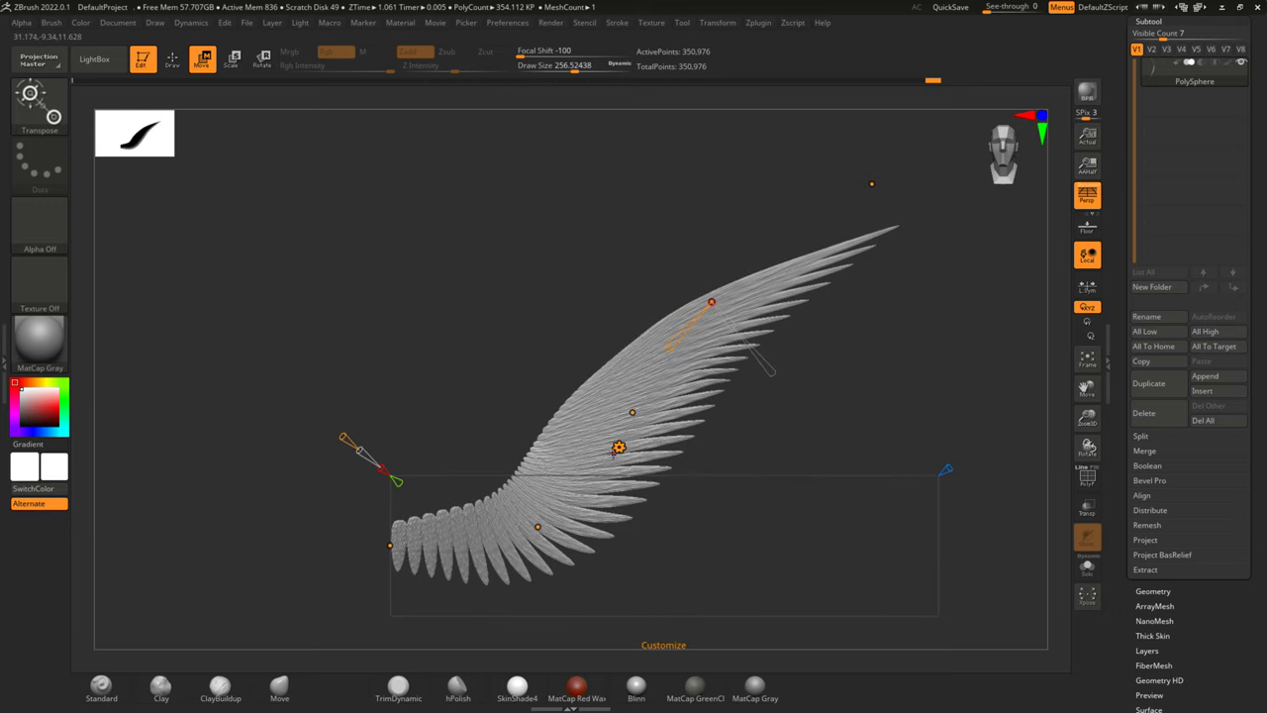
{"action": "left_click", "coordinate": [618, 446]}
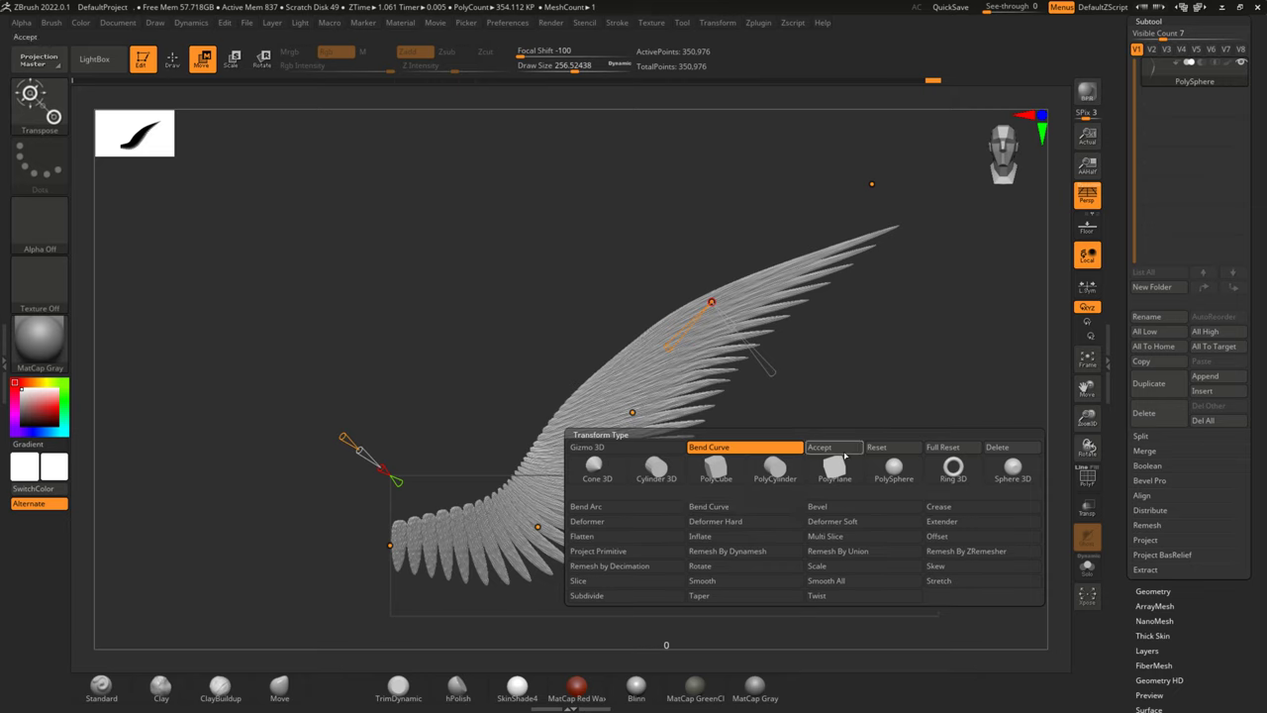
Accept the Bend Curve to commit the wing's arch and orbit around the result.
{"action": "key", "text": "w"}
{"action": "mouse_move", "coordinate": [920, 386]}
{"action": "left_mouse_down"}
{"action": "mouse_move", "coordinate": [891, 408]}
{"action": "mouse_move", "coordinate": [653, 327]}
{"action": "left_mouse_up"}
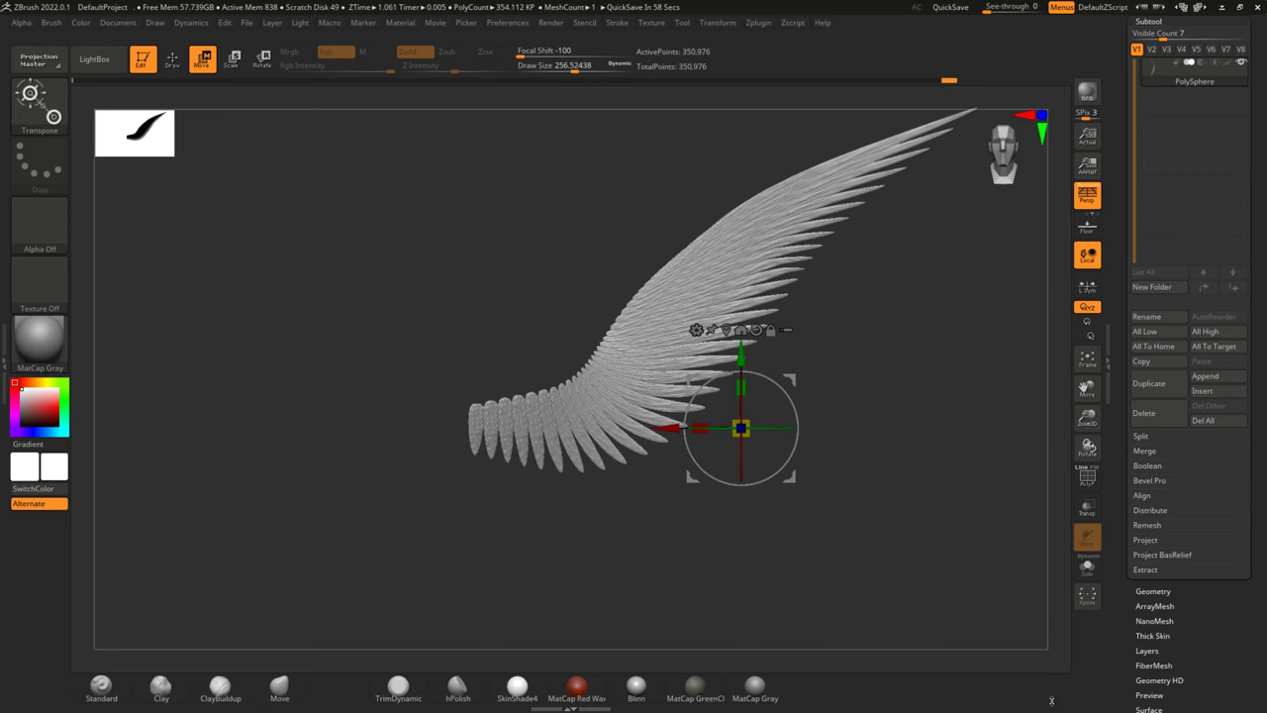
{"action": "left_click", "coordinate": [1154, 590]}
Subdivide the wing mesh twice with Divide.
{"action": "left_click", "coordinate": [1145, 146]}
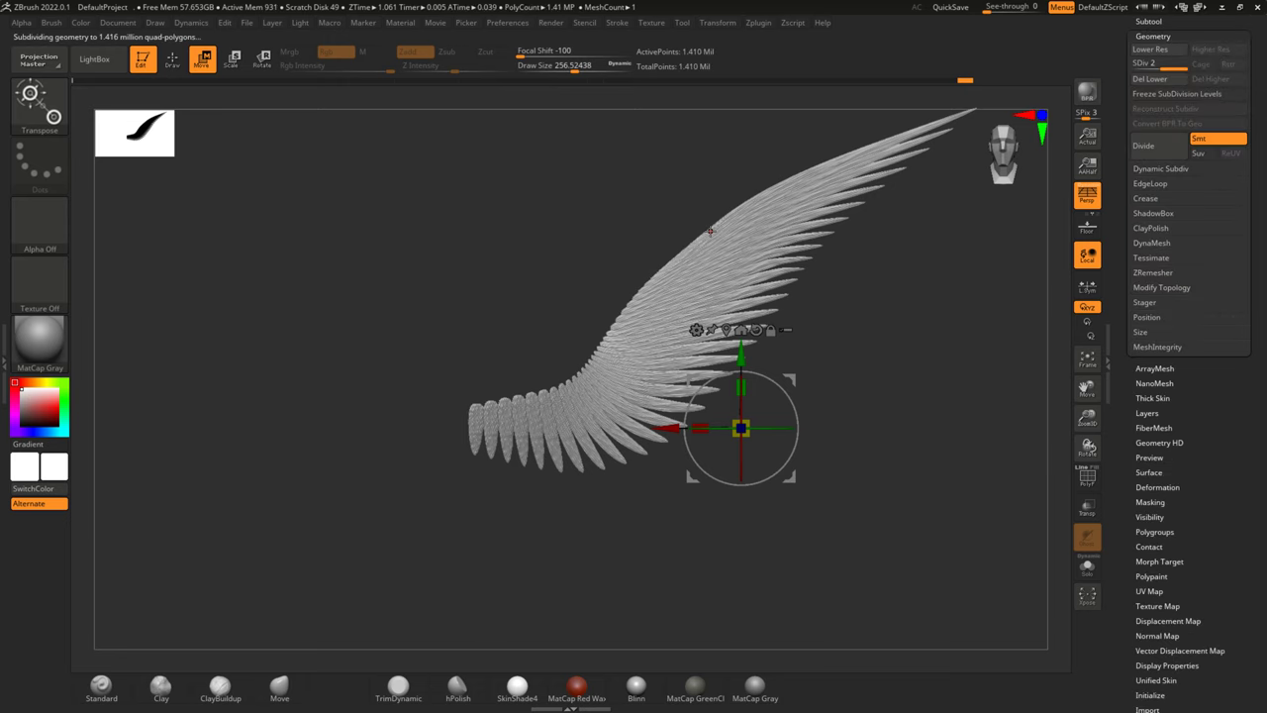
{"action": "scroll", "coordinate": [709, 231], "scroll_direction": "up", "scroll_amount": 2}
{"action": "scroll", "coordinate": [709, 231], "scroll_direction": "up", "scroll_amount": 2}
{"action": "scroll", "coordinate": [709, 231], "scroll_direction": "up", "scroll_amount": 2}
{"action": "scroll", "coordinate": [709, 231], "scroll_direction": "up", "scroll_amount": 2}
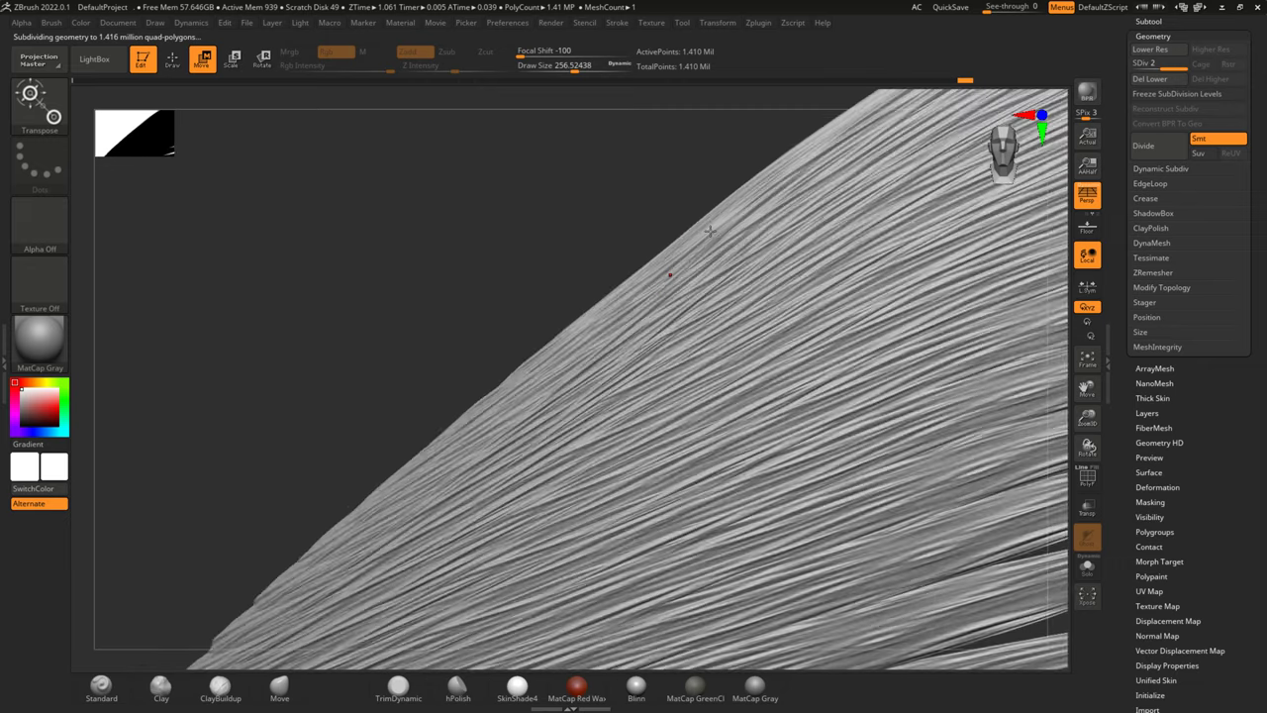
{"action": "scroll", "coordinate": [709, 230], "scroll_direction": "up", "scroll_amount": 1}
{"action": "key", "text": "ctrl+d"}
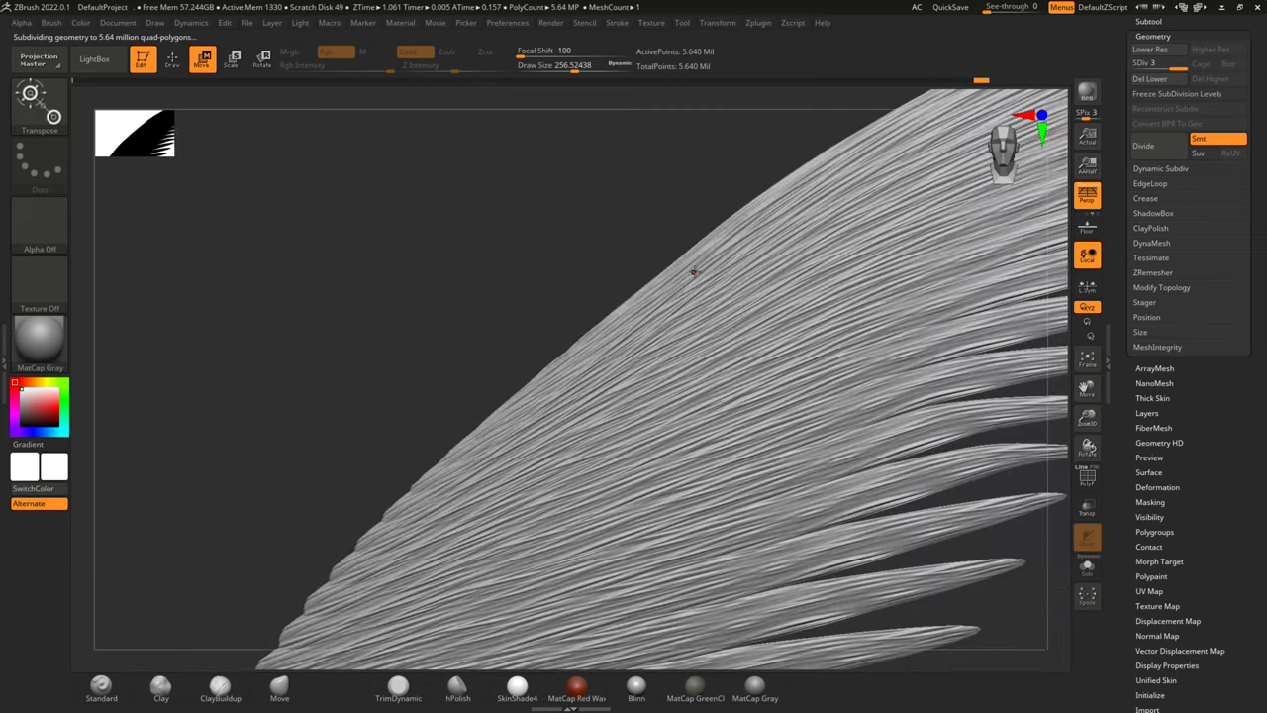
{"action": "scroll", "coordinate": [694, 271], "scroll_direction": "down", "scroll_amount": 1}
{"action": "scroll", "coordinate": [694, 272], "scroll_direction": "down", "scroll_amount": 4}
{"action": "scroll", "coordinate": [694, 271], "scroll_direction": "up", "scroll_amount": 2}
{"action": "scroll", "coordinate": [699, 269], "scroll_direction": "up", "scroll_amount": 2}
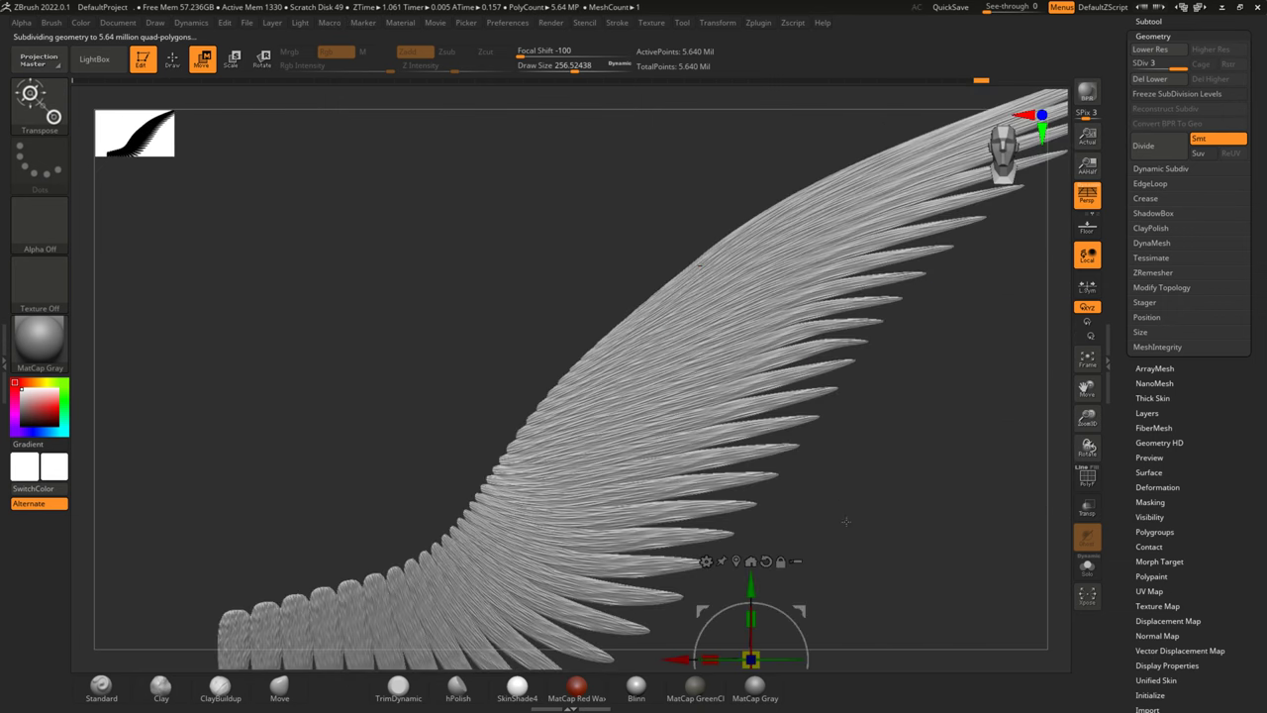
{"action": "scroll", "coordinate": [879, 420], "scroll_direction": "down", "scroll_amount": 2}
Try a Transform Type deformer, hit the subdivision-level error, and undo back to before subdividing.
{"action": "left_click_drag", "start_coordinate": [879, 416], "coordinate": [935, 387], "text": "alt"}
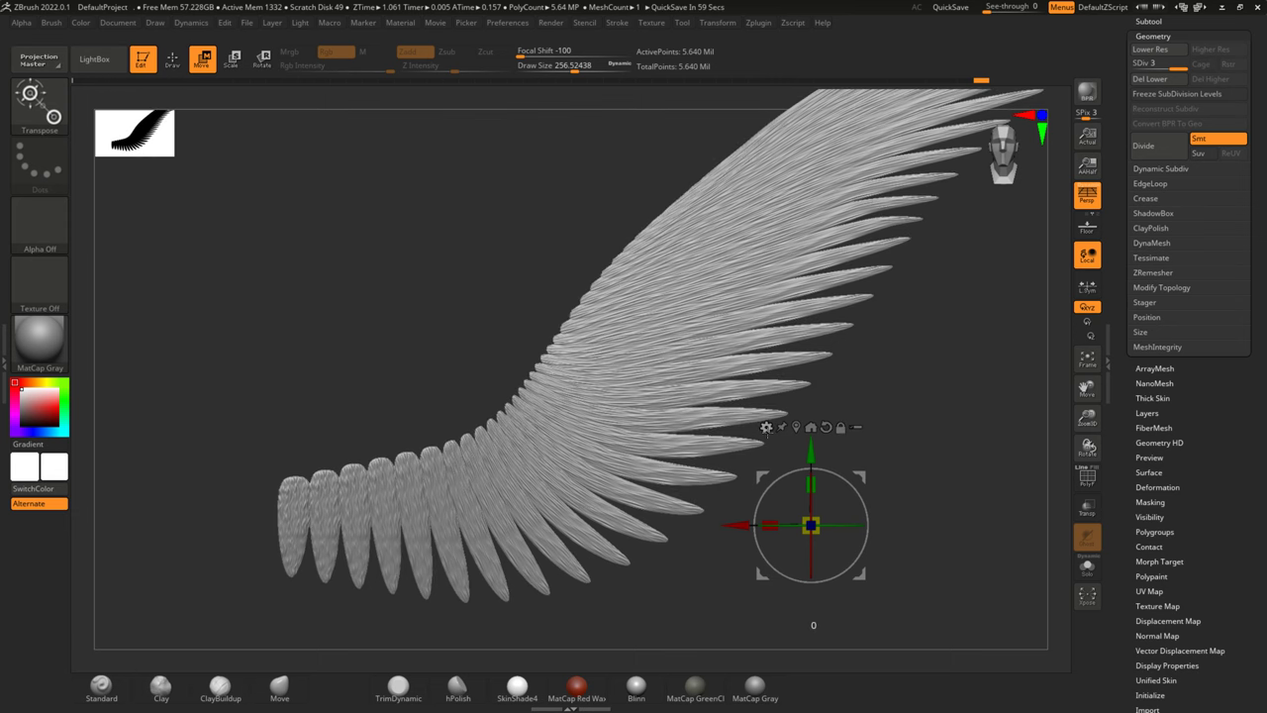
{"action": "left_click", "coordinate": [765, 428]}
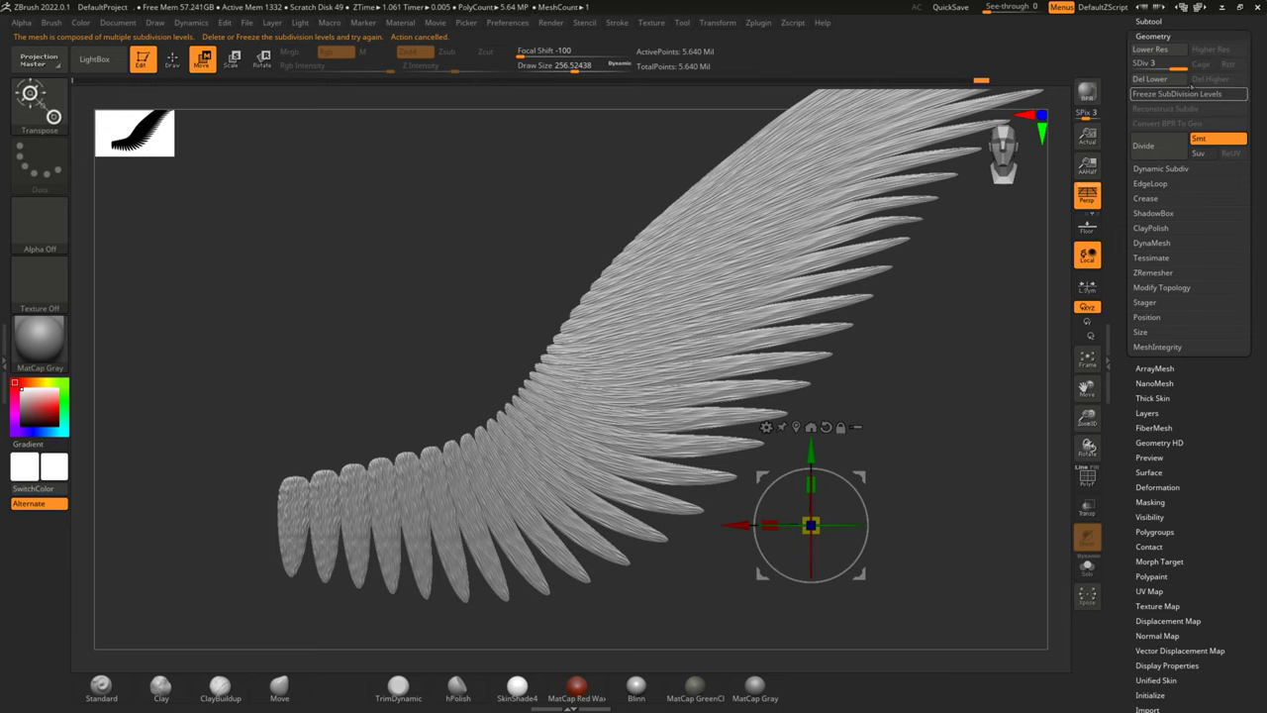
{"action": "left_click", "coordinate": [1158, 78]}
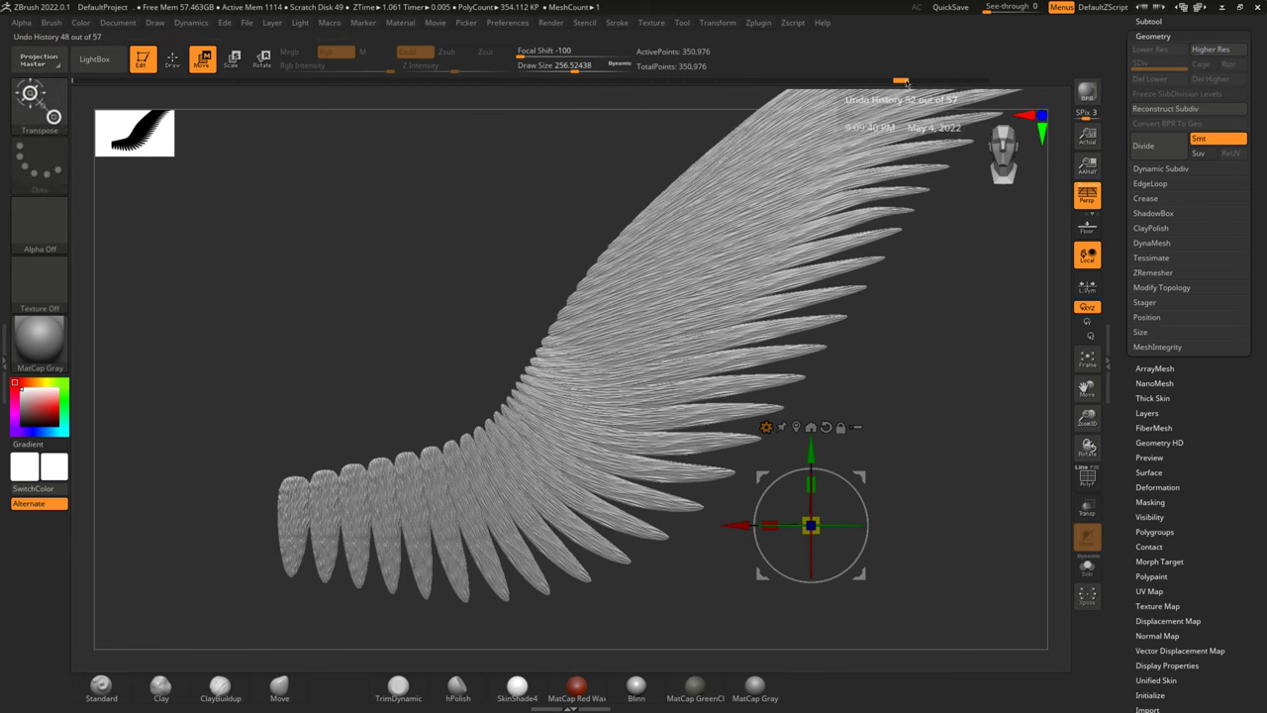
Accept a Bend Curve sweeping the wing tip up-right, then subdivide the bent wing.
{"action": "left_click_drag", "start_coordinate": [901, 81], "coordinate": [950, 83]}
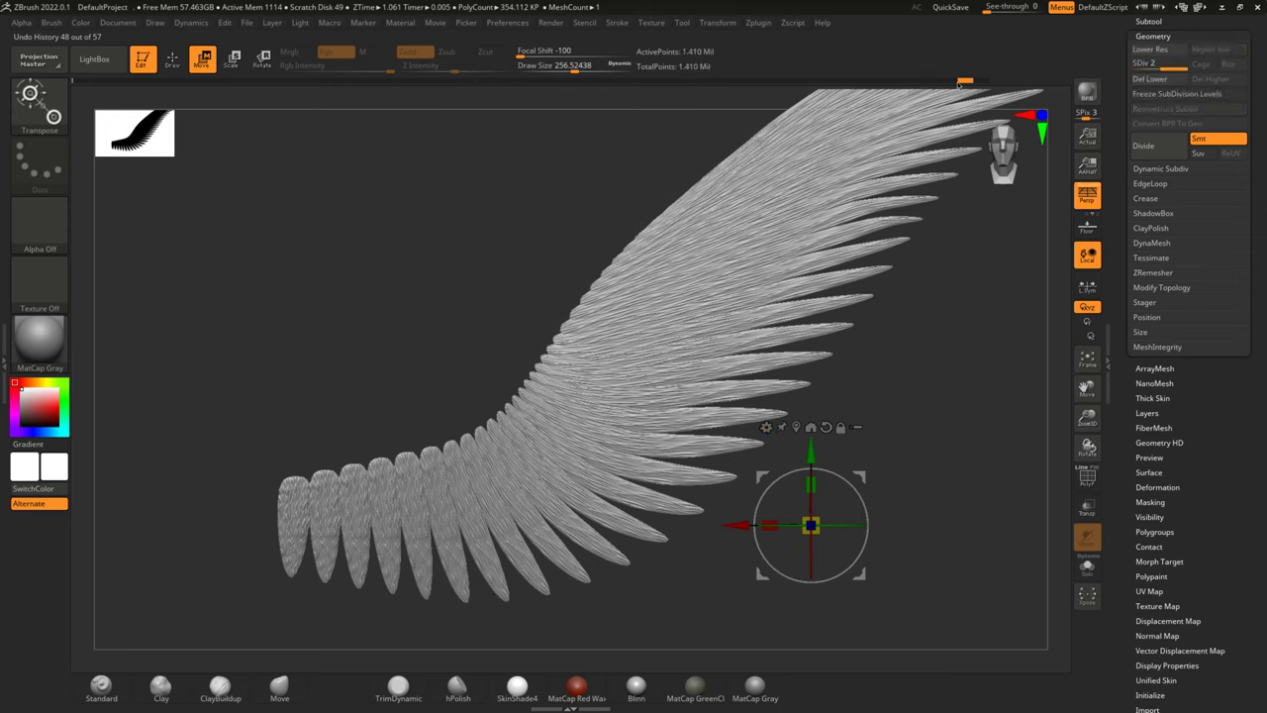
{"action": "left_click", "coordinate": [768, 426]}
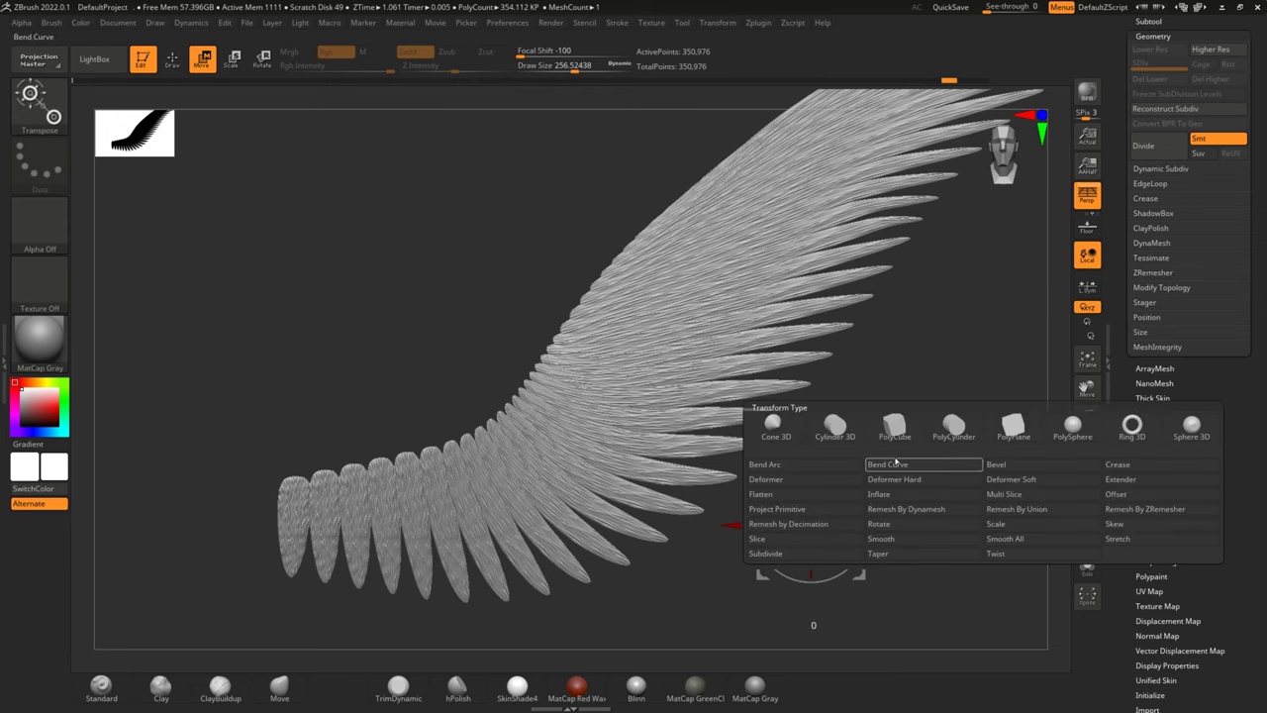
{"action": "left_click", "coordinate": [887, 464]}
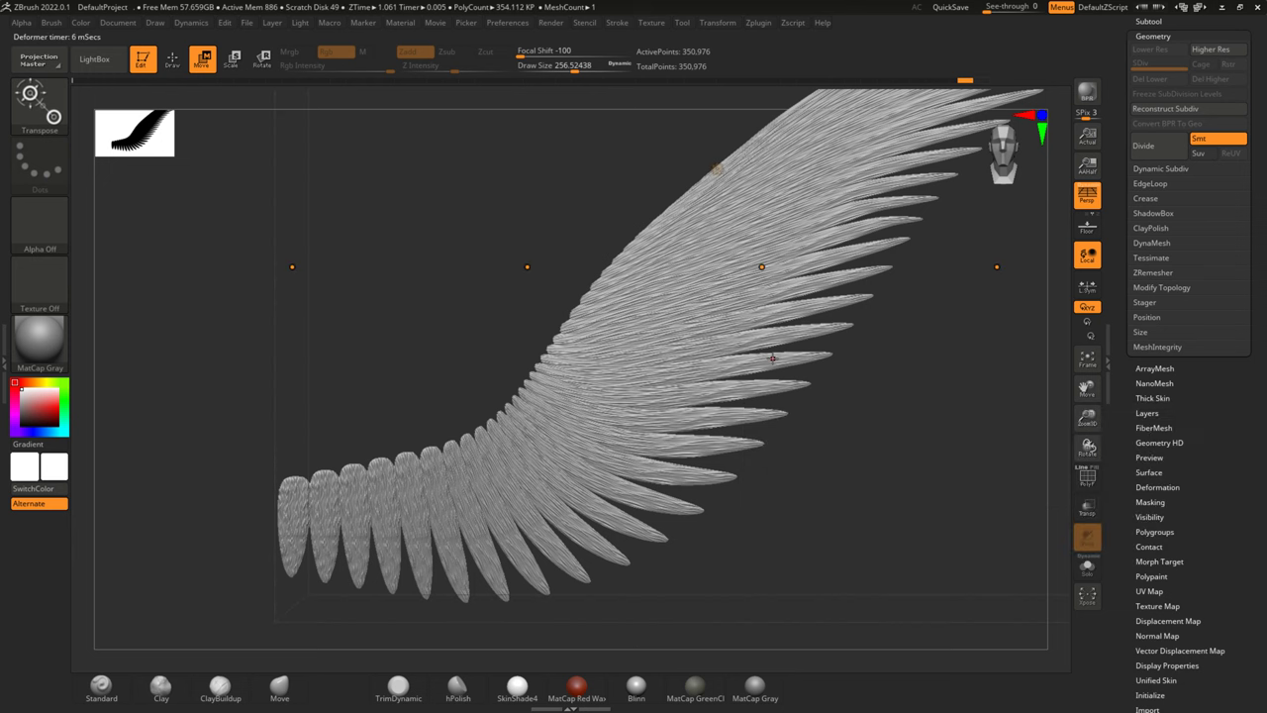
{"action": "left_click", "coordinate": [761, 266]}
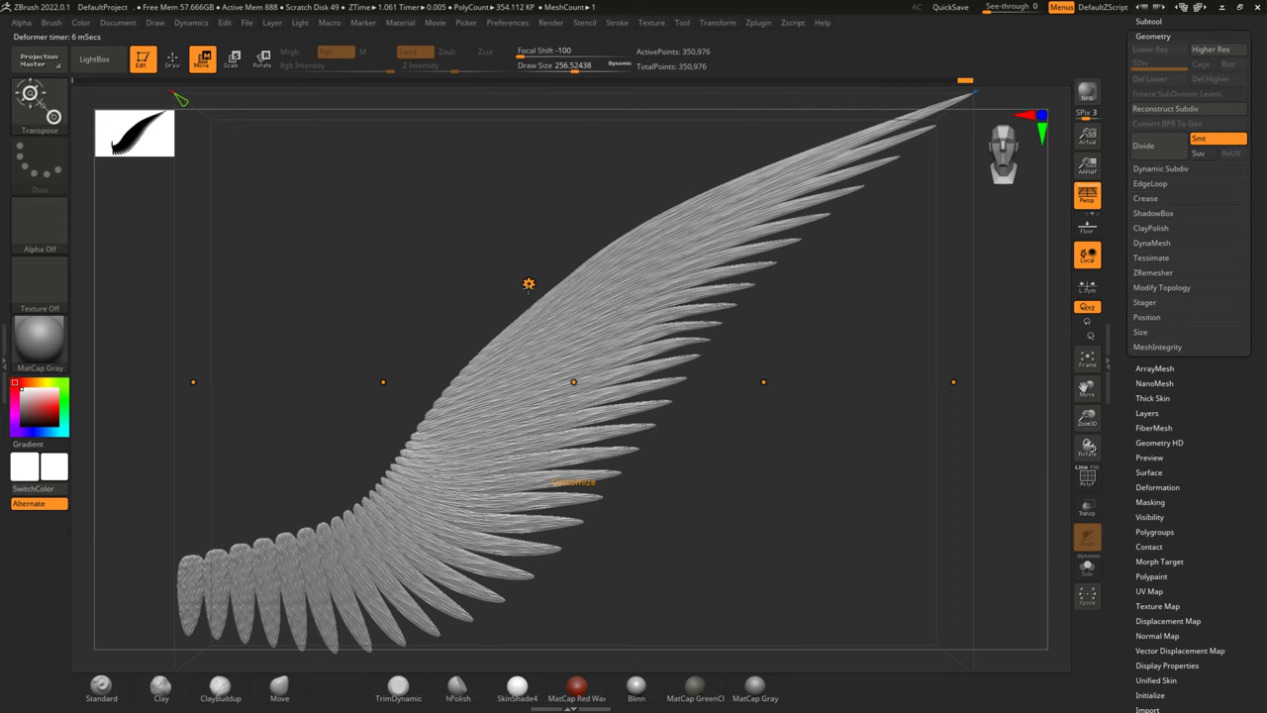
{"action": "left_click", "coordinate": [529, 284]}
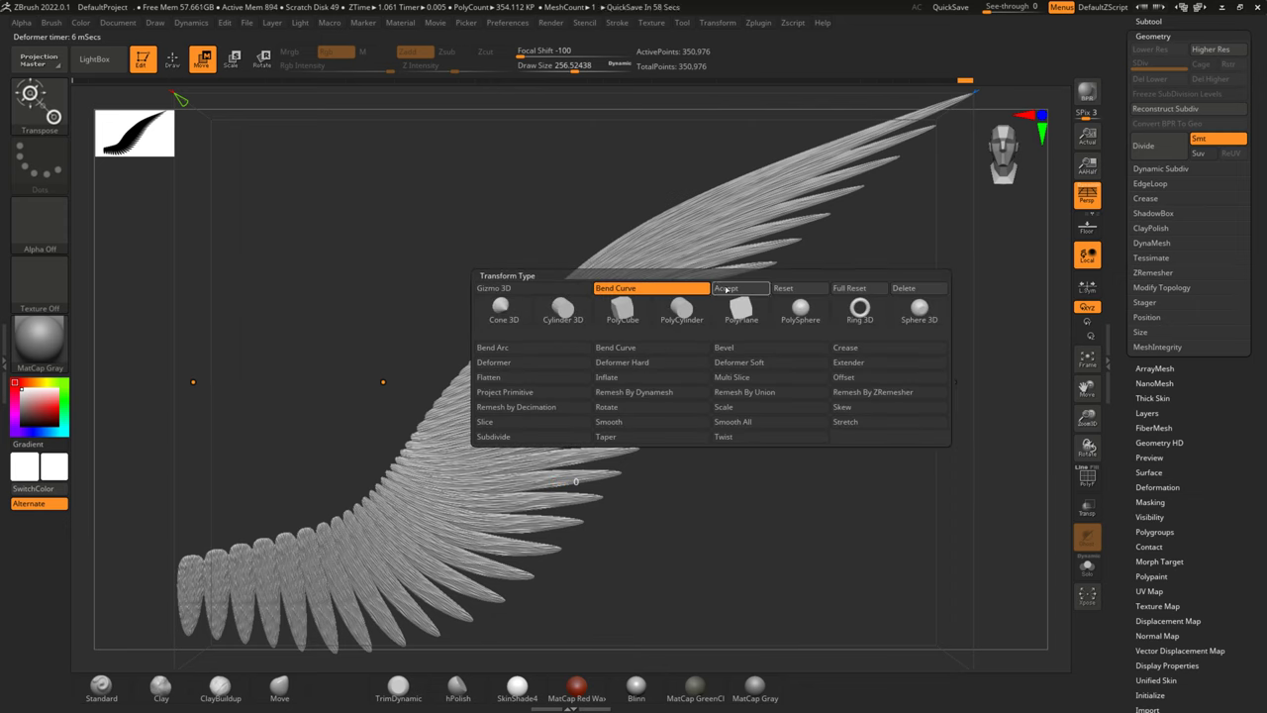
{"action": "left_click", "coordinate": [728, 290]}
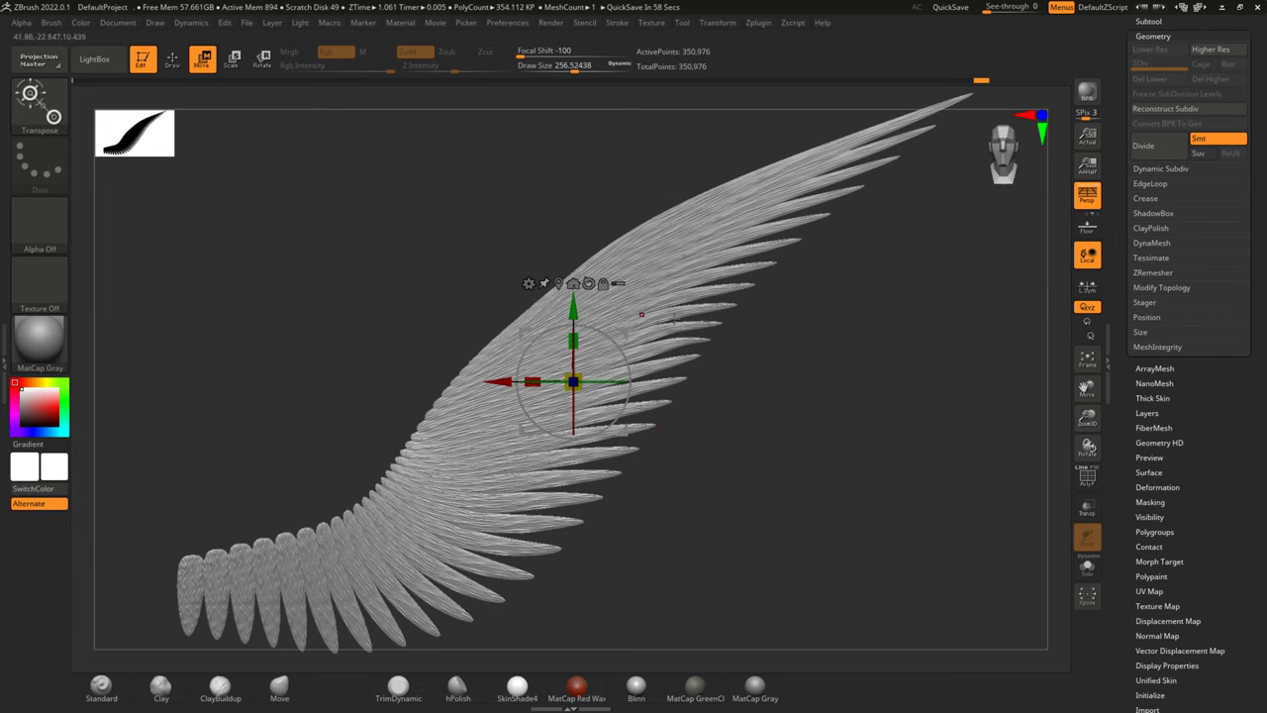
{"action": "left_click", "coordinate": [1158, 147]}
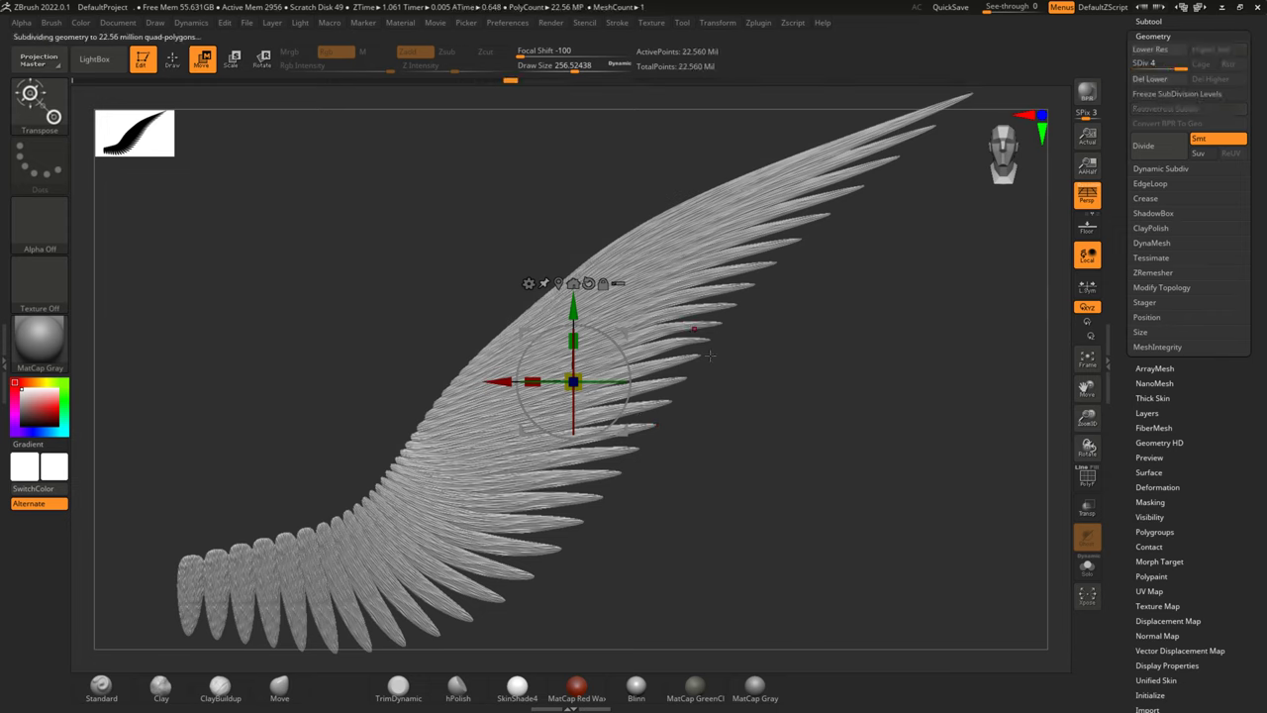
{"action": "left_click_drag", "start_coordinate": [786, 478], "coordinate": [897, 424], "text": "alt"}
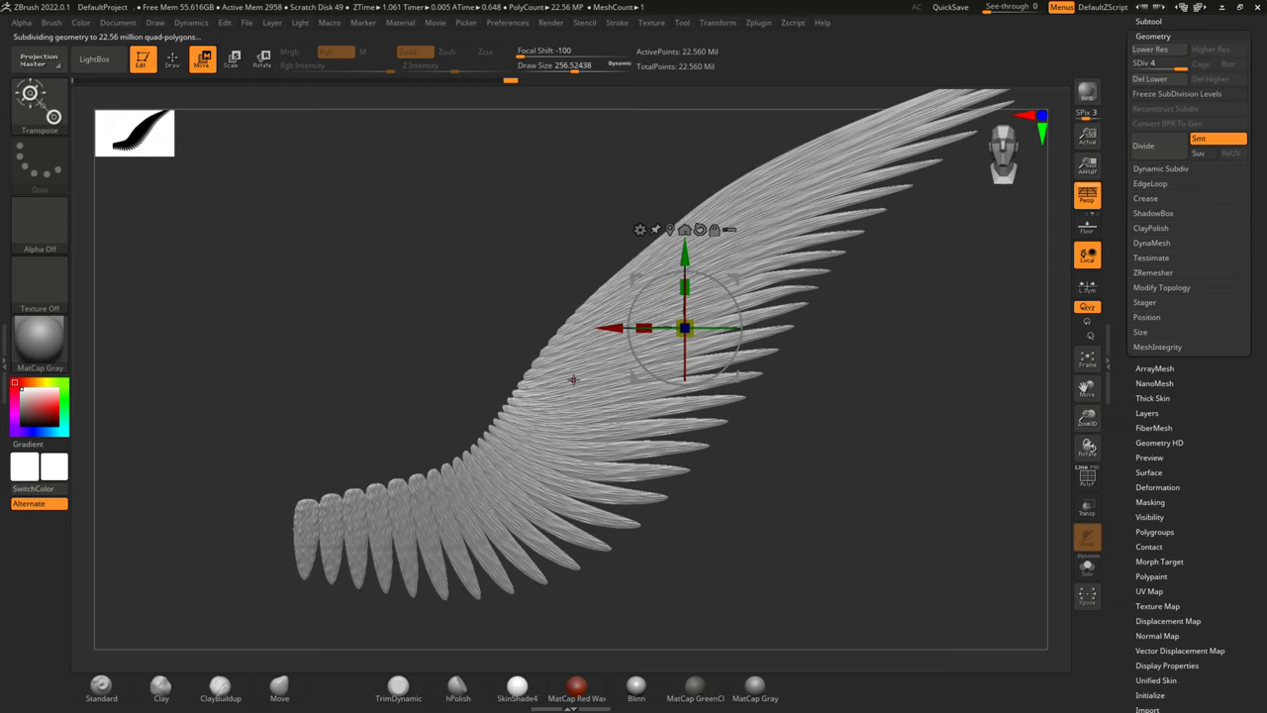
{"action": "scroll", "coordinate": [572, 379], "scroll_direction": "up", "scroll_amount": 2}
{"action": "scroll", "coordinate": [572, 380], "scroll_direction": "up", "scroll_amount": 3}
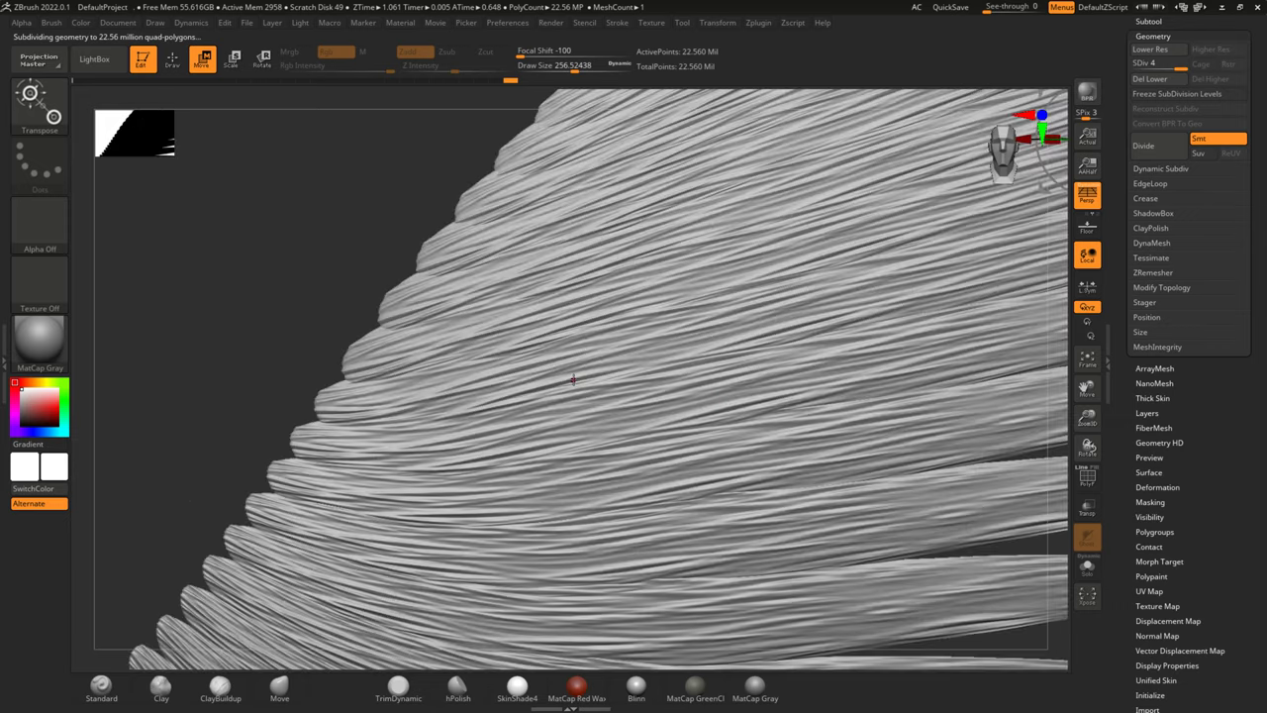
{"action": "scroll", "coordinate": [573, 379], "scroll_direction": "up", "scroll_amount": 2}
{"action": "scroll", "coordinate": [573, 380], "scroll_direction": "up", "scroll_amount": 3}
{"action": "scroll", "coordinate": [572, 380], "scroll_direction": "up", "scroll_amount": 2}
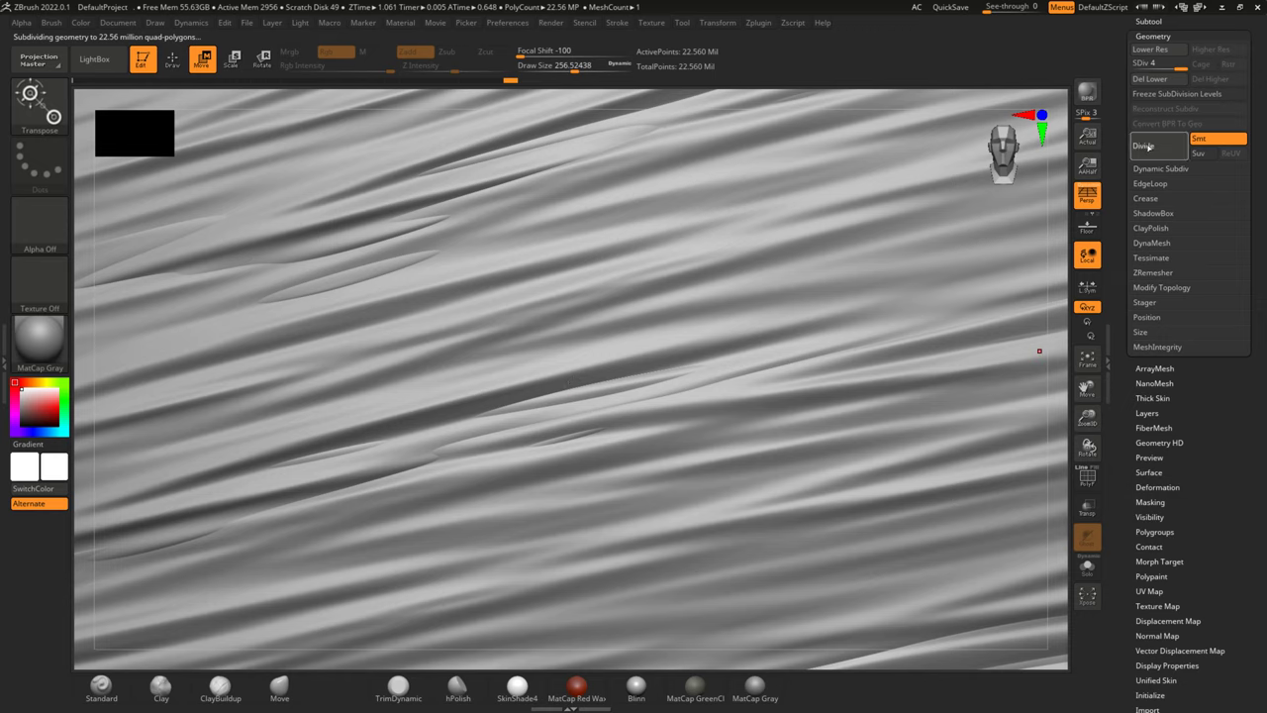
{"action": "key", "text": "ctrl+d"}
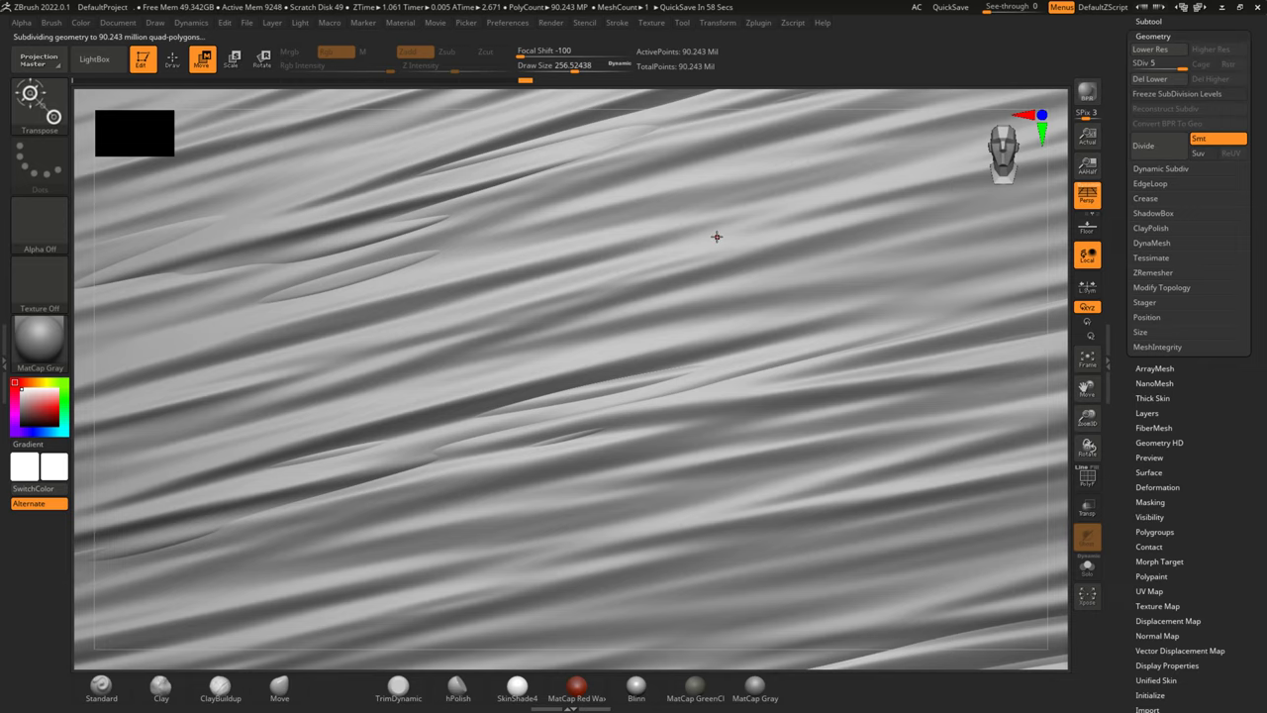
{"action": "key", "text": "f"}
{"action": "mouse_move", "coordinate": [725, 246]}
{"action": "left_mouse_down"}
{"action": "mouse_move", "coordinate": [759, 366]}
{"action": "mouse_move", "coordinate": [850, 397]}
{"action": "mouse_move", "coordinate": [703, 372]}
{"action": "left_mouse_up"}
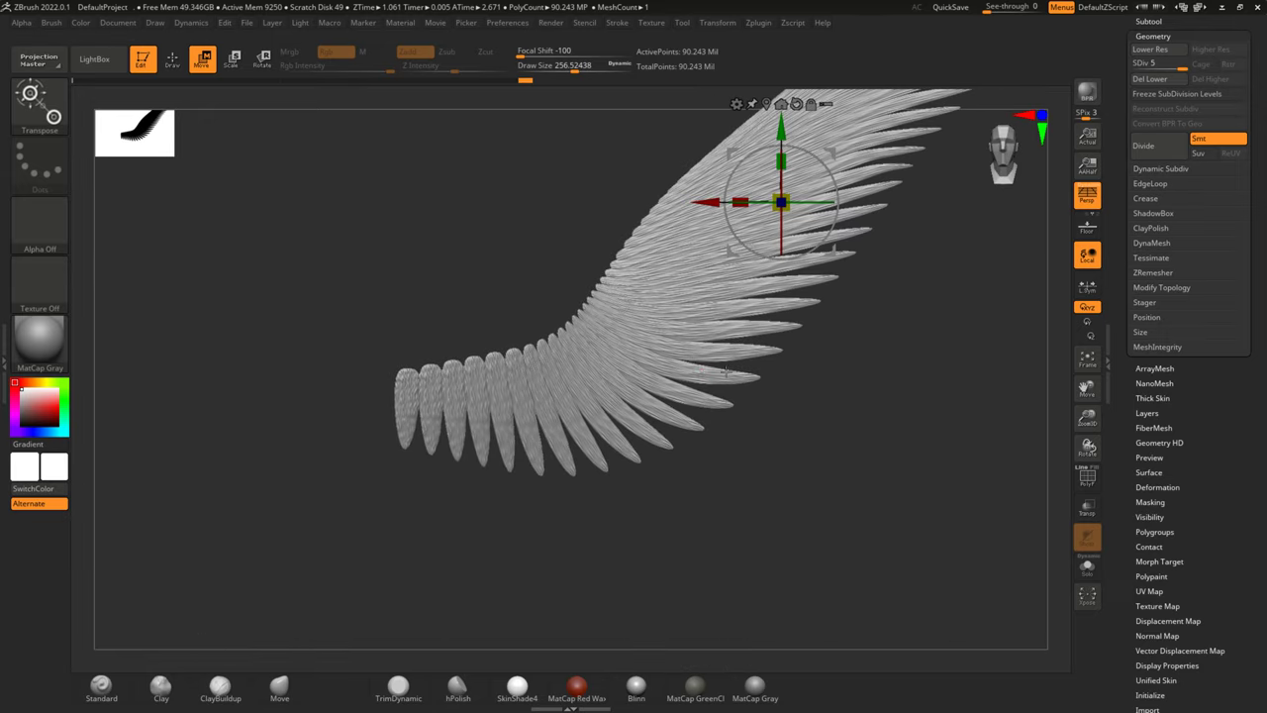
{"action": "scroll", "coordinate": [686, 372], "scroll_direction": "up", "scroll_amount": 3}
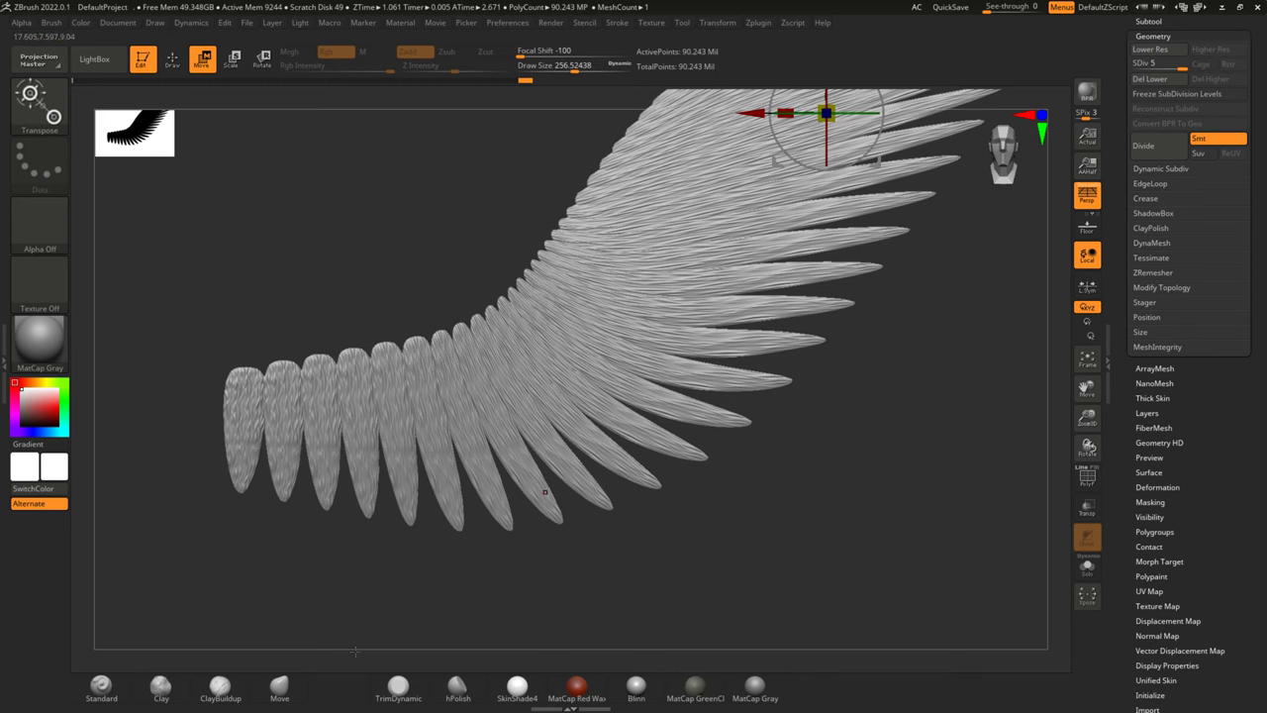
{"action": "left_click_drag", "start_coordinate": [686, 372], "coordinate": [520, 404]}
{"action": "scroll", "coordinate": [521, 404], "scroll_direction": "up", "scroll_amount": 2}
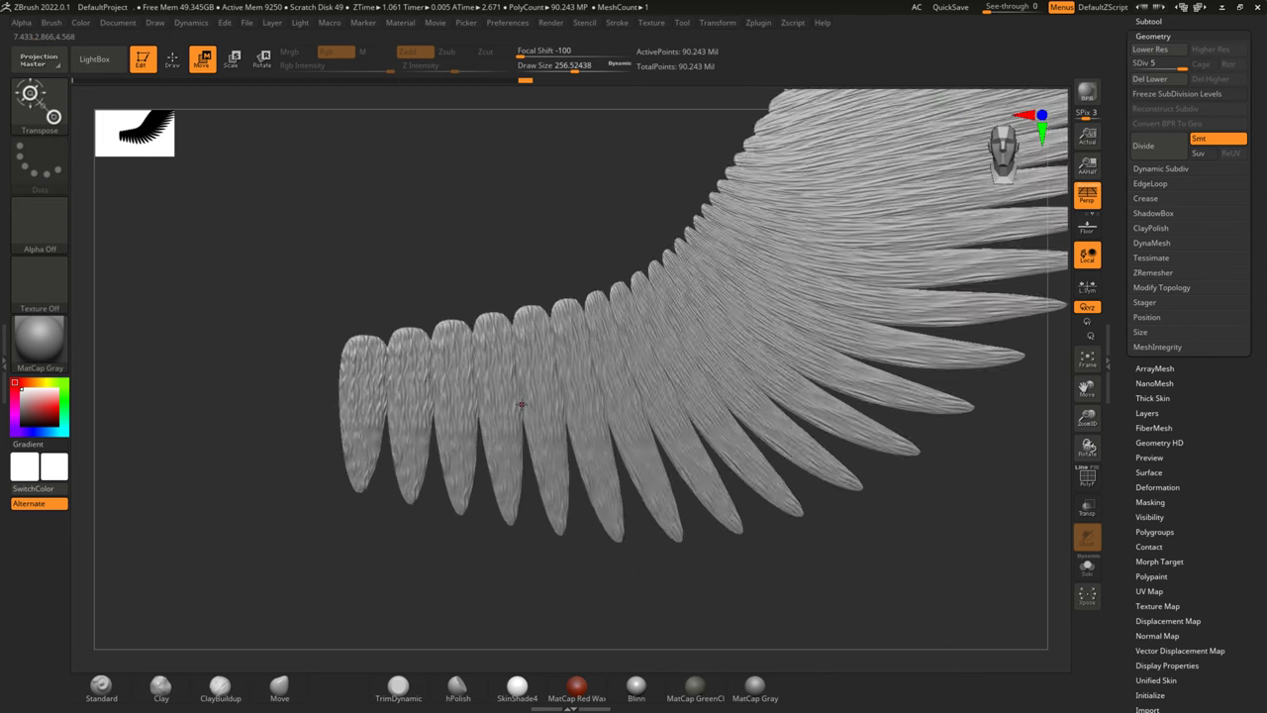
{"action": "scroll", "coordinate": [520, 404], "scroll_direction": "up", "scroll_amount": 2}
{"action": "scroll", "coordinate": [521, 404], "scroll_direction": "up", "scroll_amount": 2}
{"action": "scroll", "coordinate": [521, 404], "scroll_direction": "up", "scroll_amount": 3}
{"action": "scroll", "coordinate": [521, 404], "scroll_direction": "up", "scroll_amount": 2}
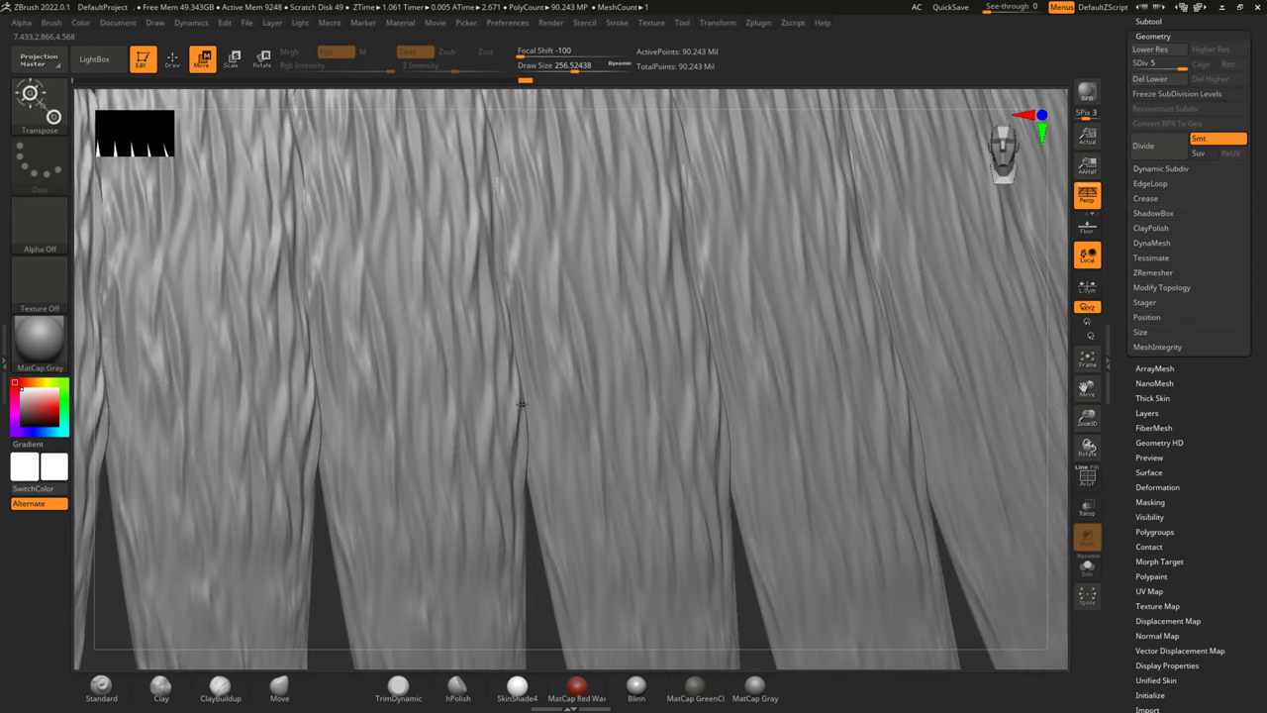
{"action": "scroll", "coordinate": [521, 404], "scroll_direction": "up", "scroll_amount": 1}
{"action": "scroll", "coordinate": [521, 404], "scroll_direction": "down", "scroll_amount": 4}
{"action": "scroll", "coordinate": [521, 404], "scroll_direction": "down", "scroll_amount": 3}
{"action": "scroll", "coordinate": [521, 404], "scroll_direction": "down", "scroll_amount": 3}
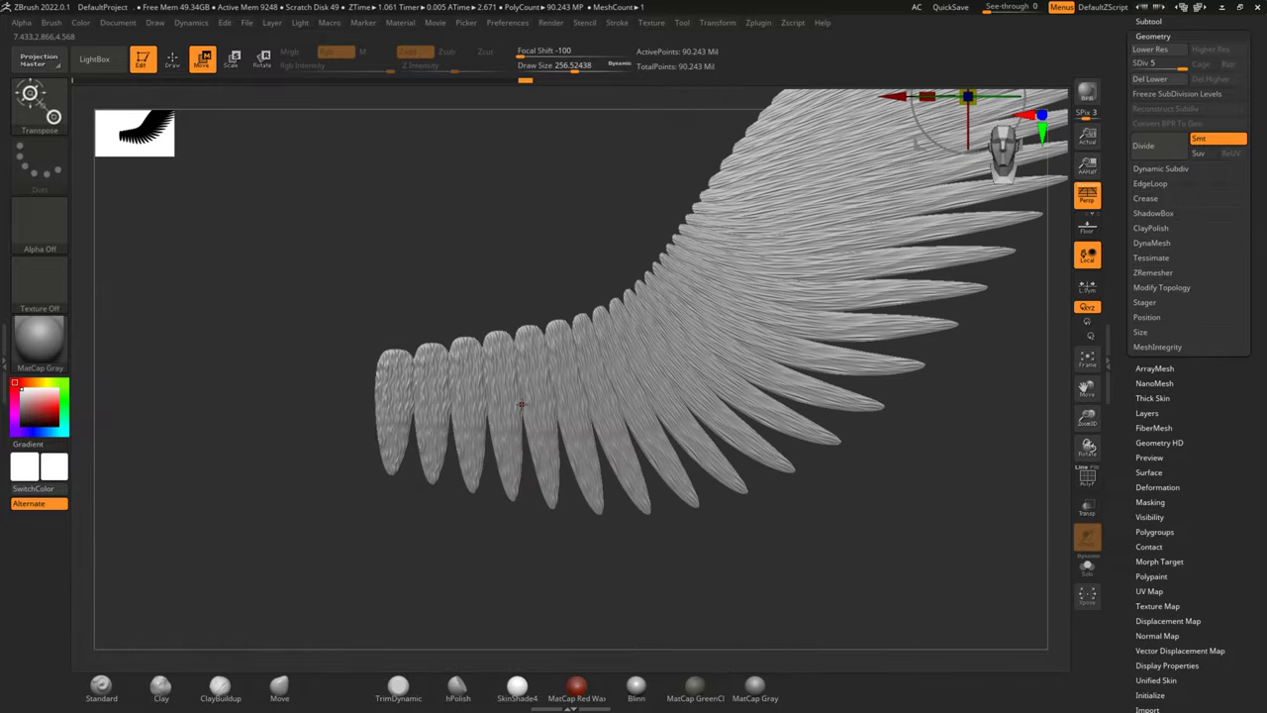
{"action": "left_click_drag", "start_coordinate": [933, 270], "coordinate": [810, 364], "text": "alt"}
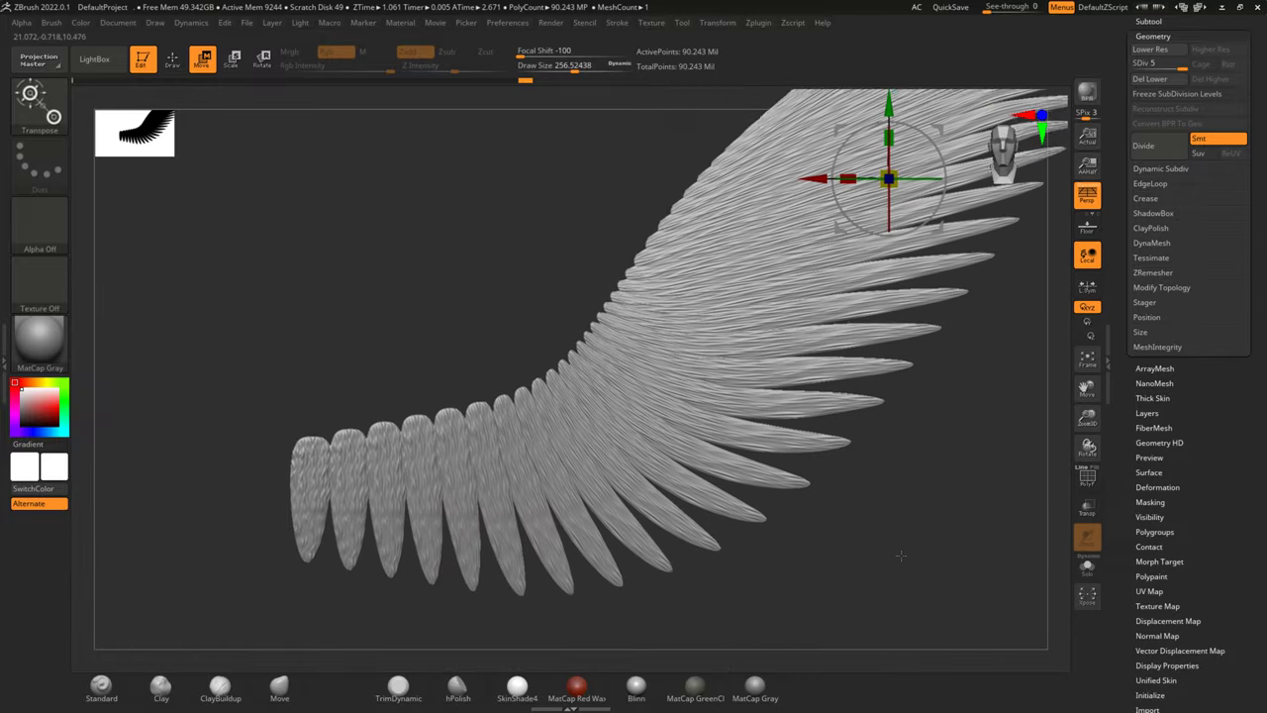
{"action": "left_click_drag", "start_coordinate": [939, 448], "coordinate": [837, 342]}
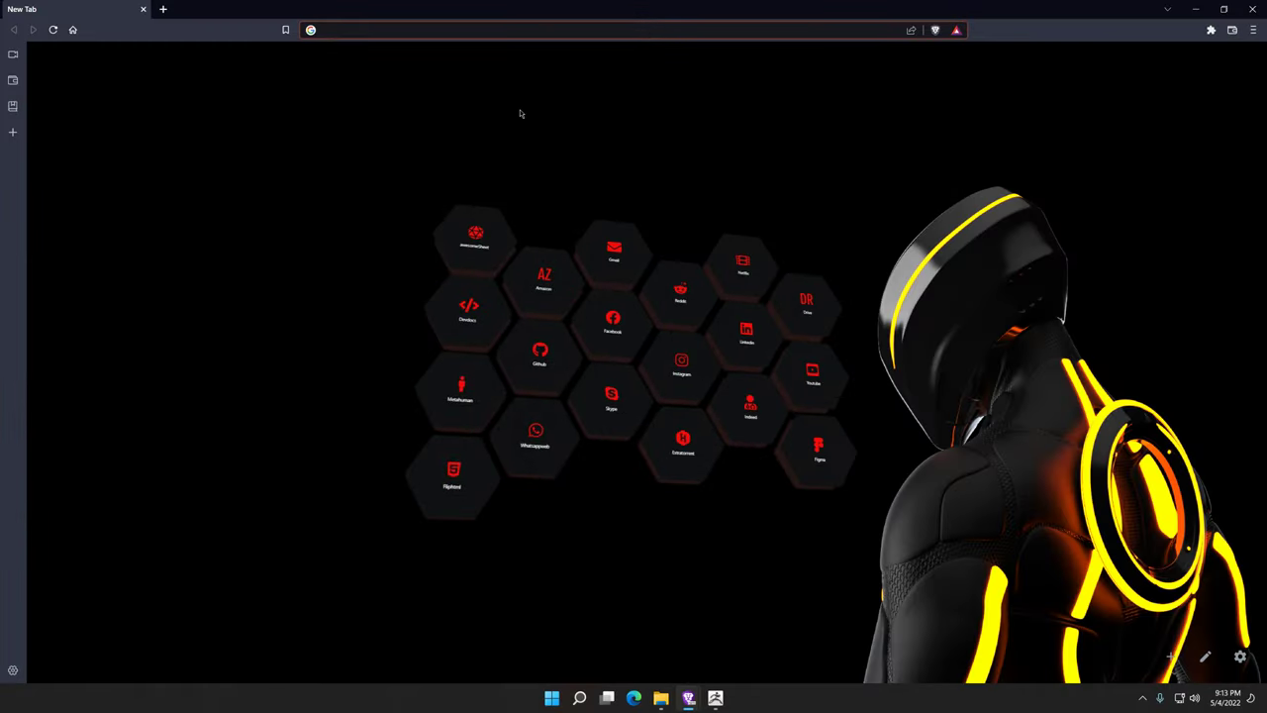
Search Google for 'fure alpha' and switch to the image results.
{"action": "type", "text": "fure "}
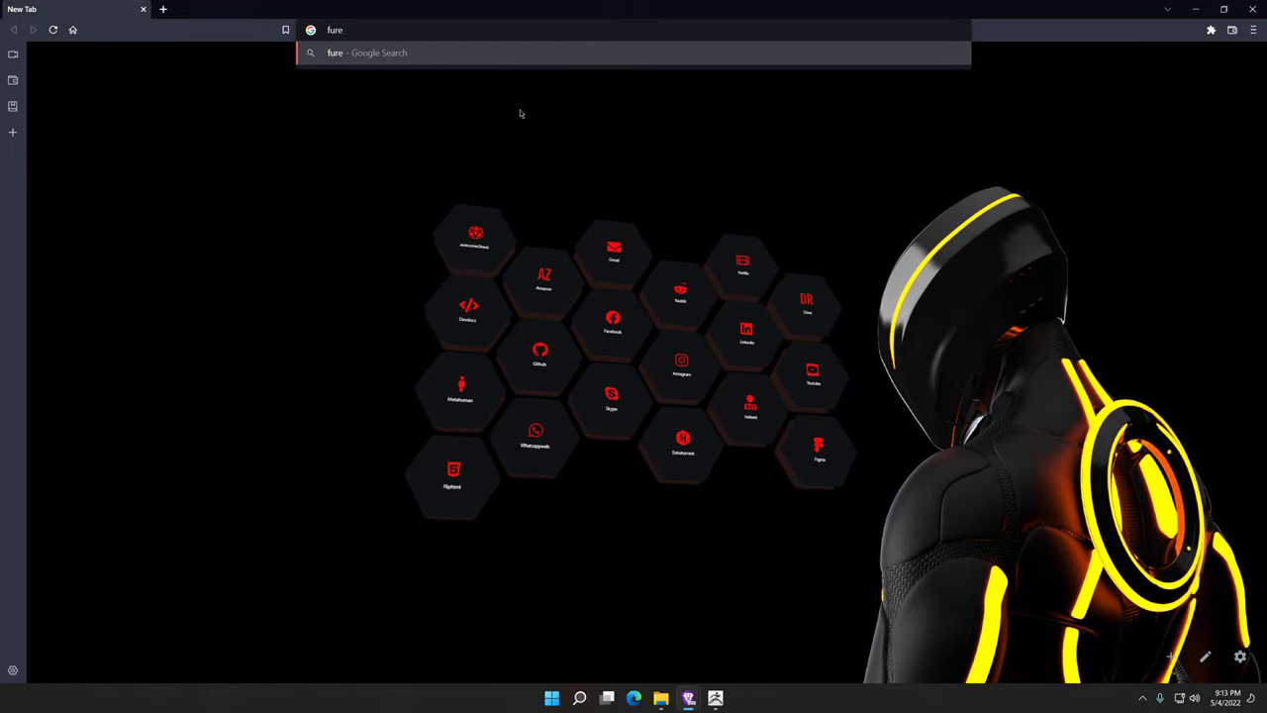
{"action": "type", "text": "alpha"}
{"action": "key", "text": "Return"}
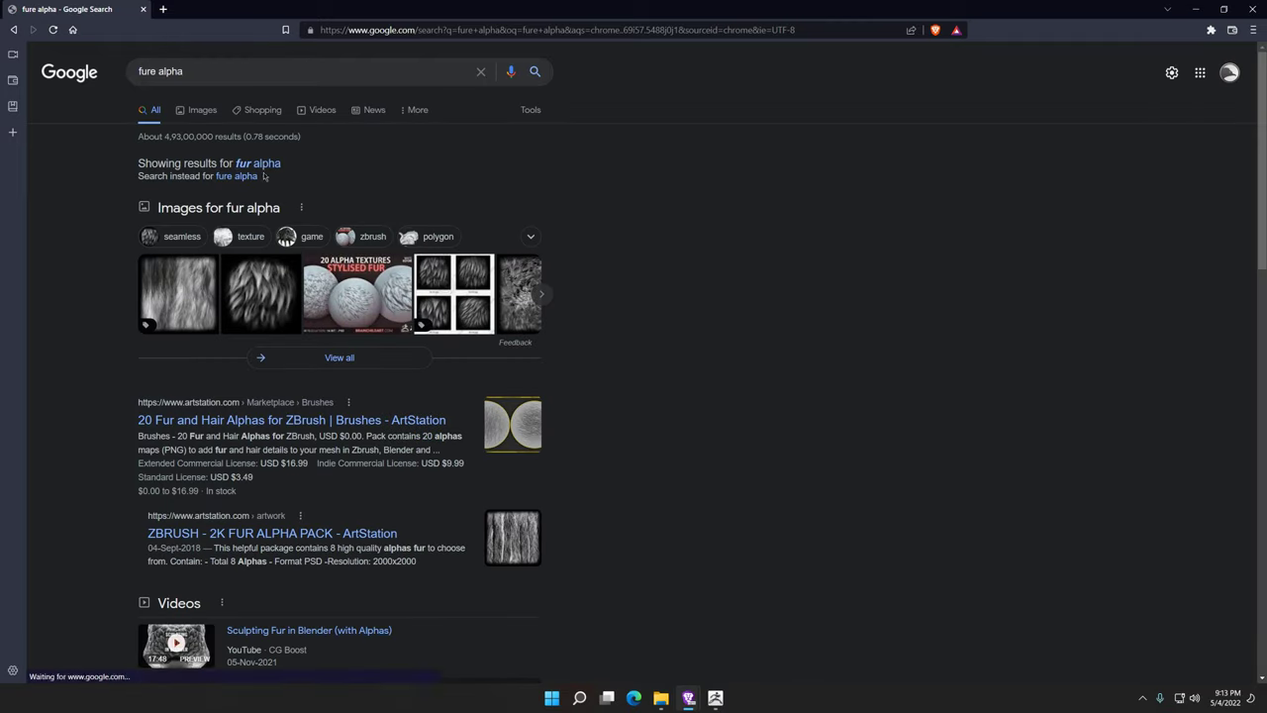
{"action": "left_click", "coordinate": [202, 164]}
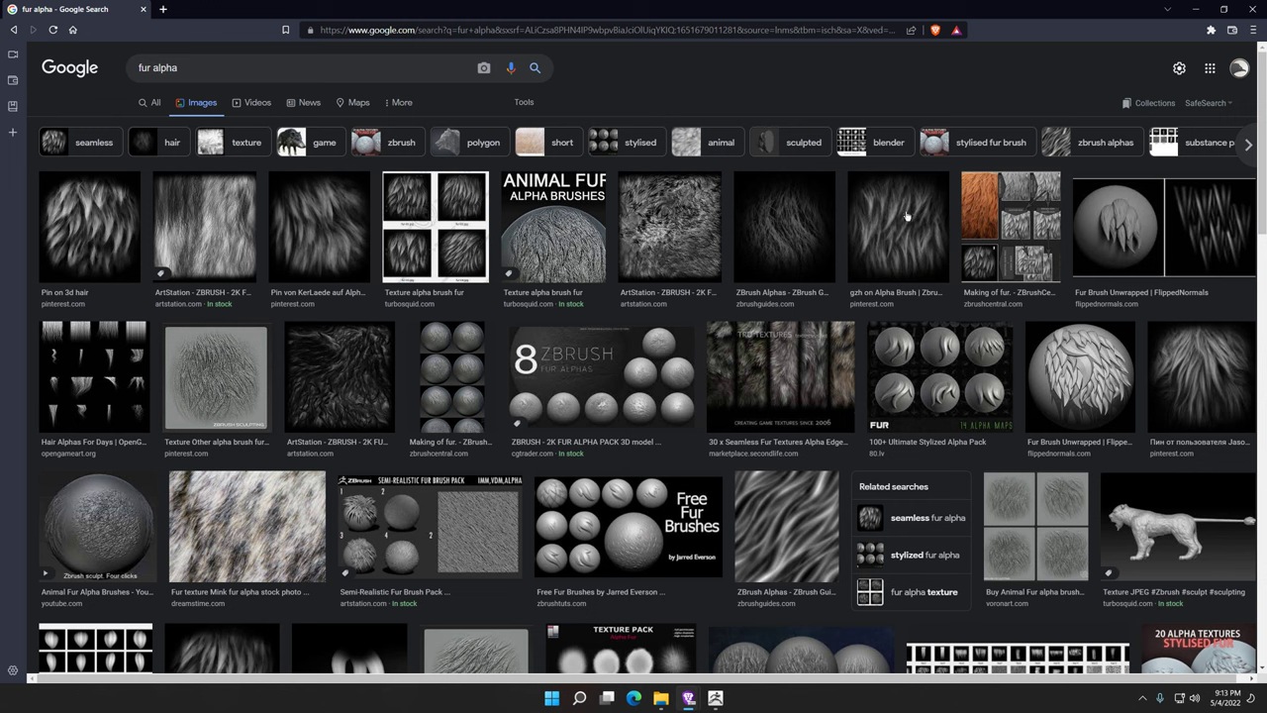
Save a wispy fur image as JPEG into D:\Zbrush_Project\Alpha and return to ZBrush.
{"action": "left_click", "coordinate": [907, 216]}
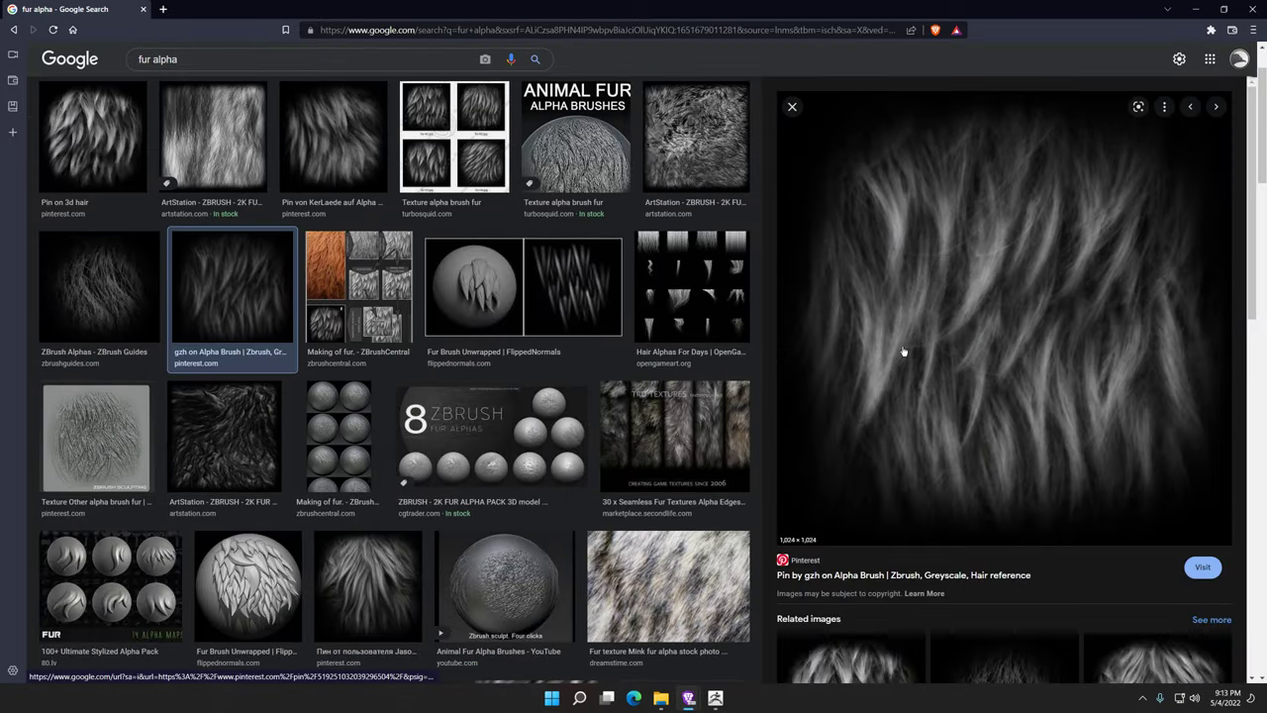
{"action": "right_click", "coordinate": [904, 352]}
{"action": "left_click", "coordinate": [951, 494]}
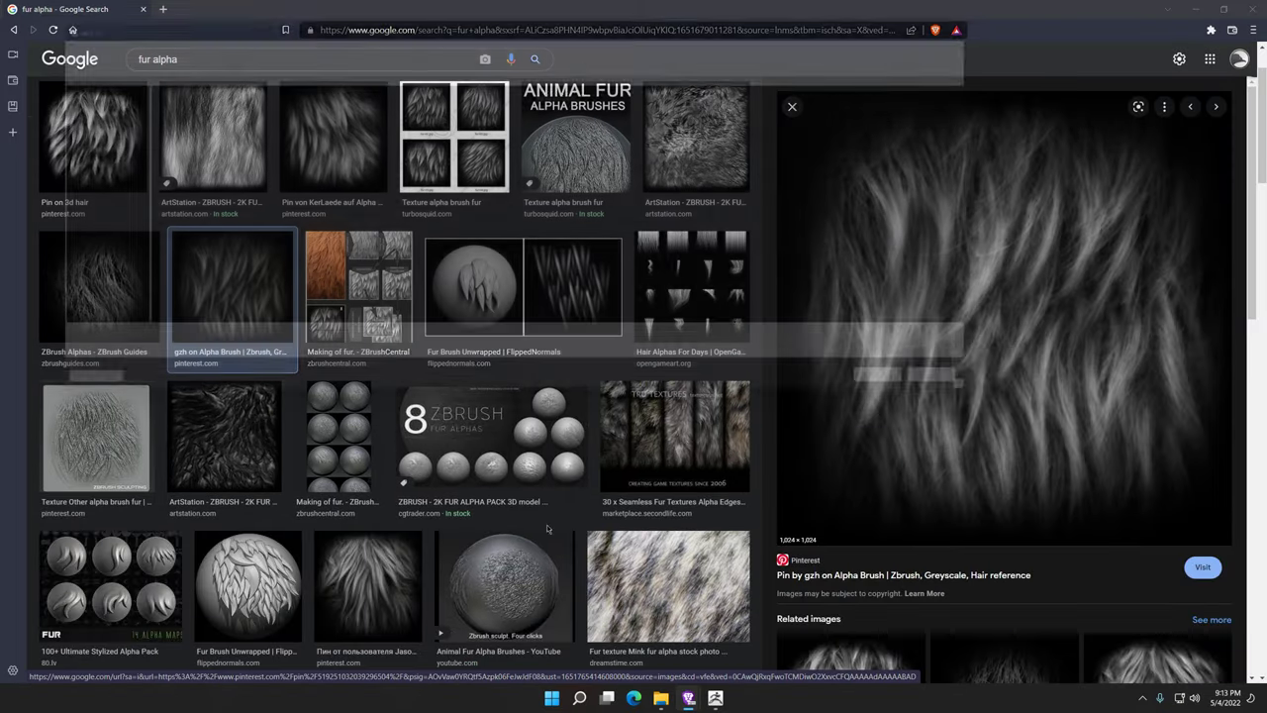
{"action": "left_click", "coordinate": [59, 241]}
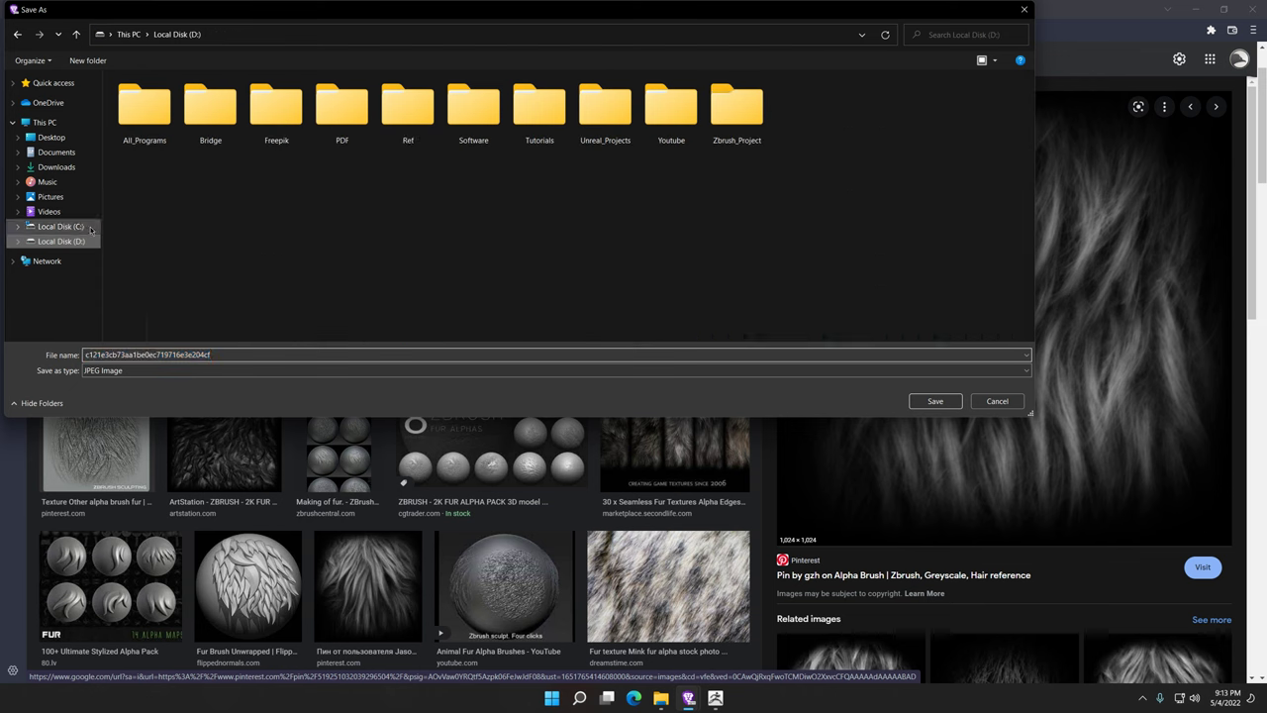
{"action": "double_click", "coordinate": [728, 99]}
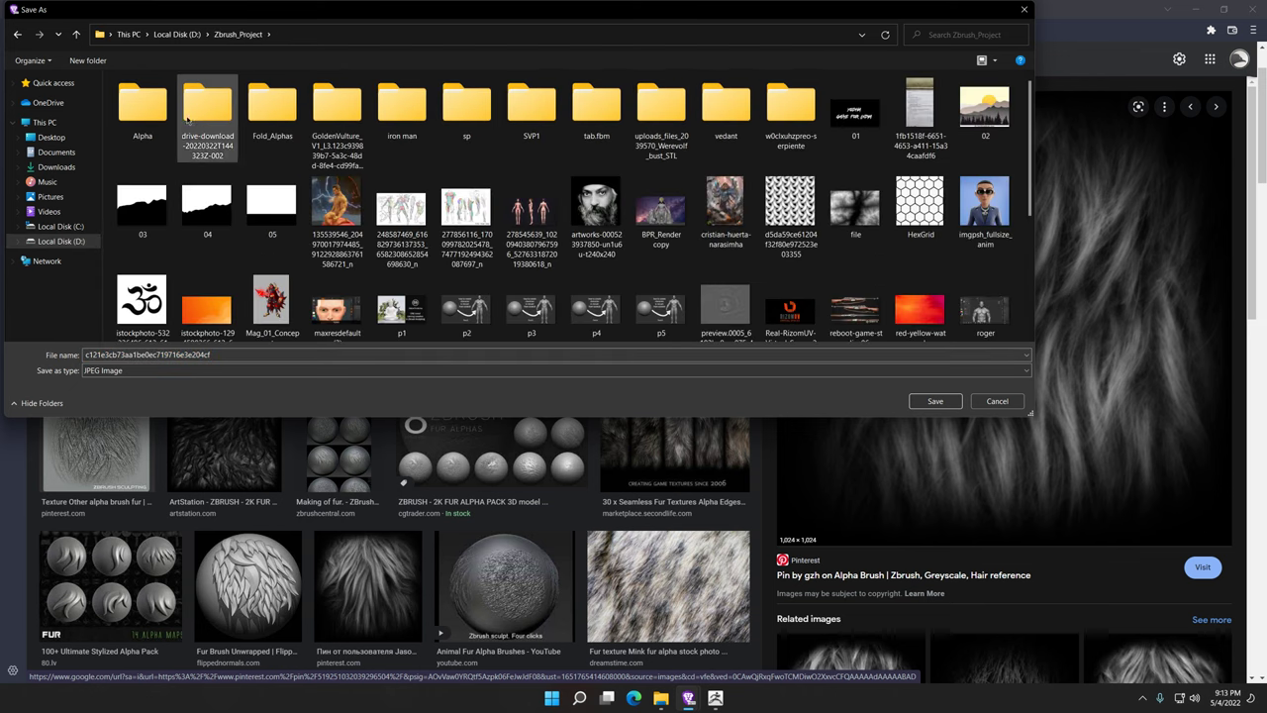
{"action": "double_click", "coordinate": [144, 104]}
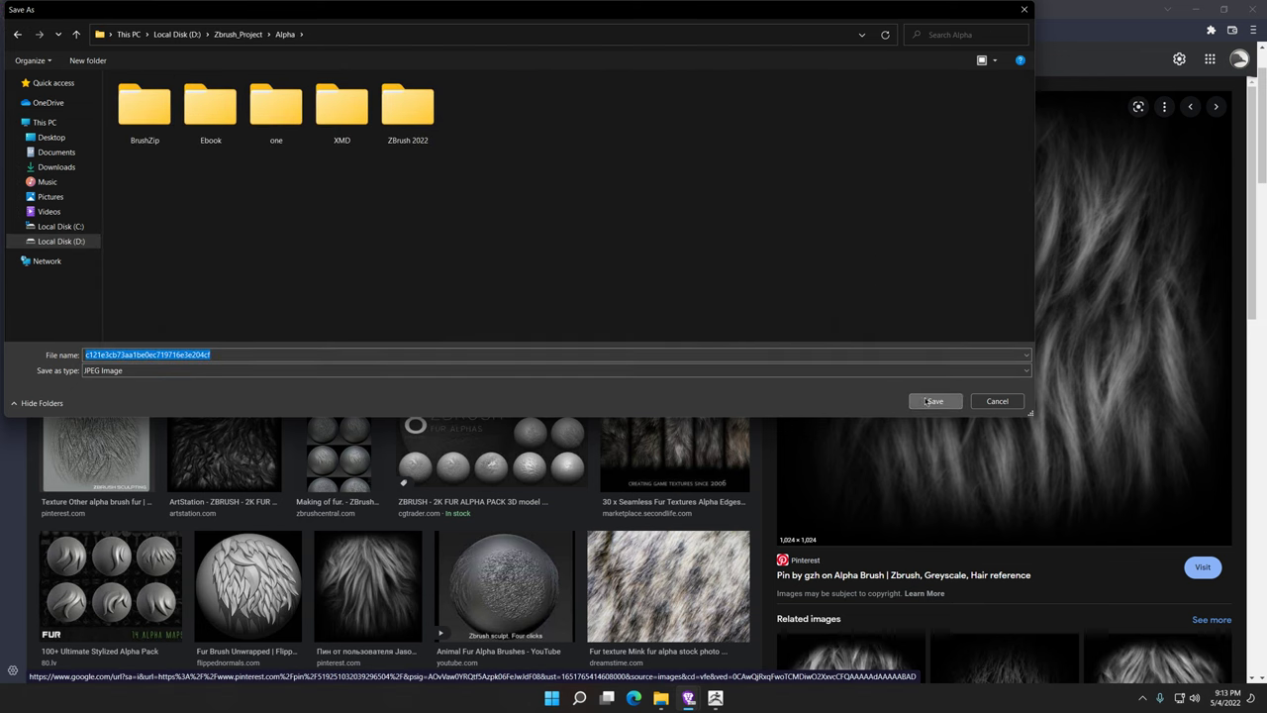
{"action": "left_click", "coordinate": [934, 401]}
{"action": "key", "text": "alt+Tab"}
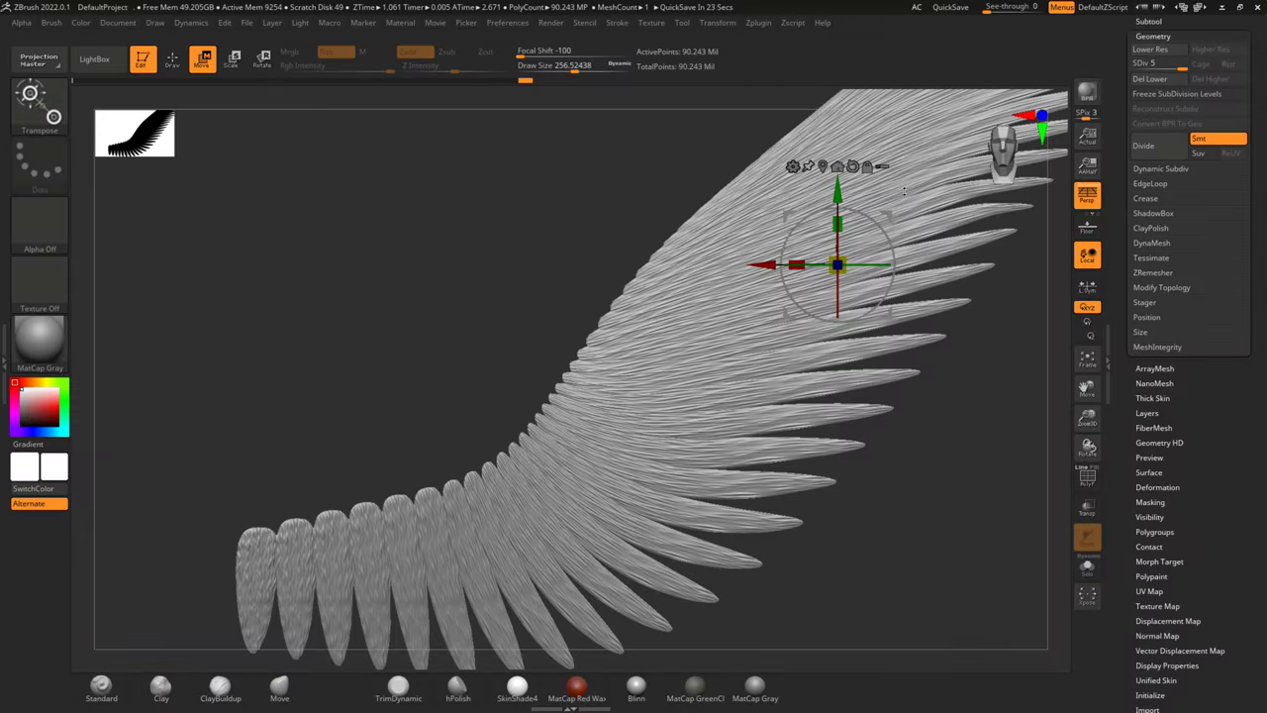
Turn on Surface Noise for the wing in Tool > Surface.
{"action": "left_click", "coordinate": [1148, 413]}
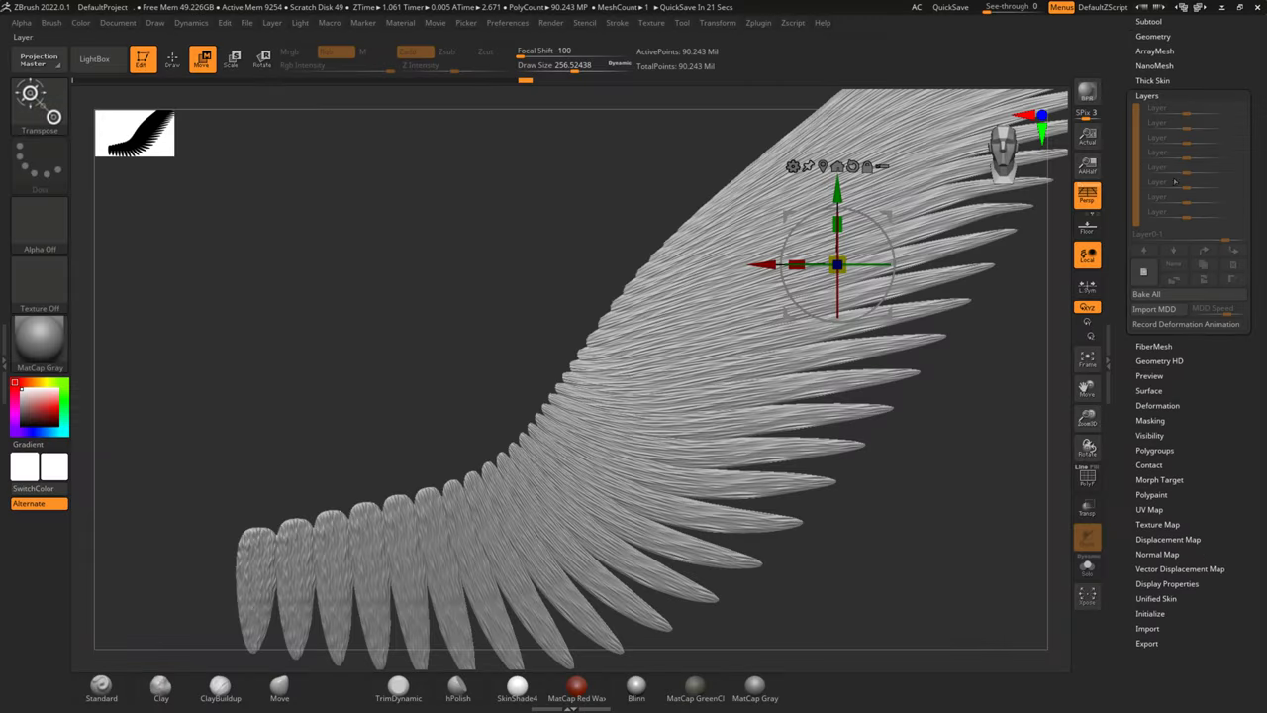
{"action": "left_click", "coordinate": [1141, 388]}
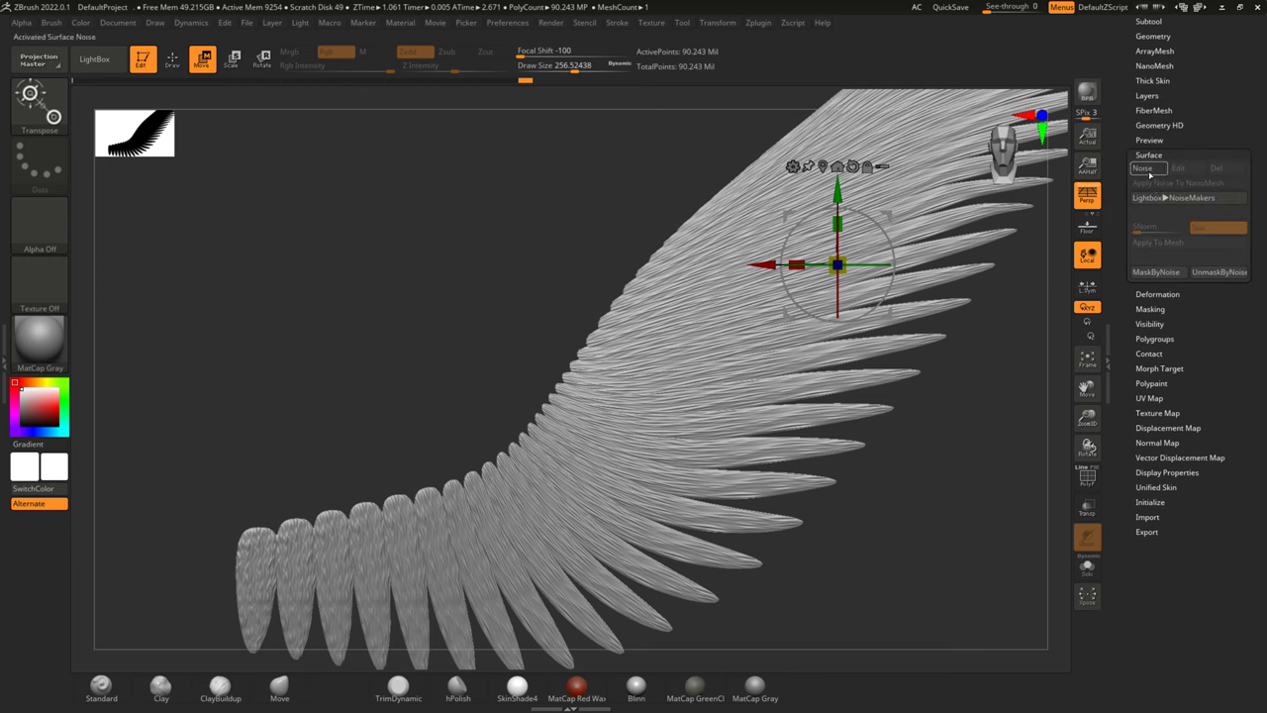
{"action": "left_click", "coordinate": [1142, 167]}
{"action": "left_click", "coordinate": [1178, 168]}
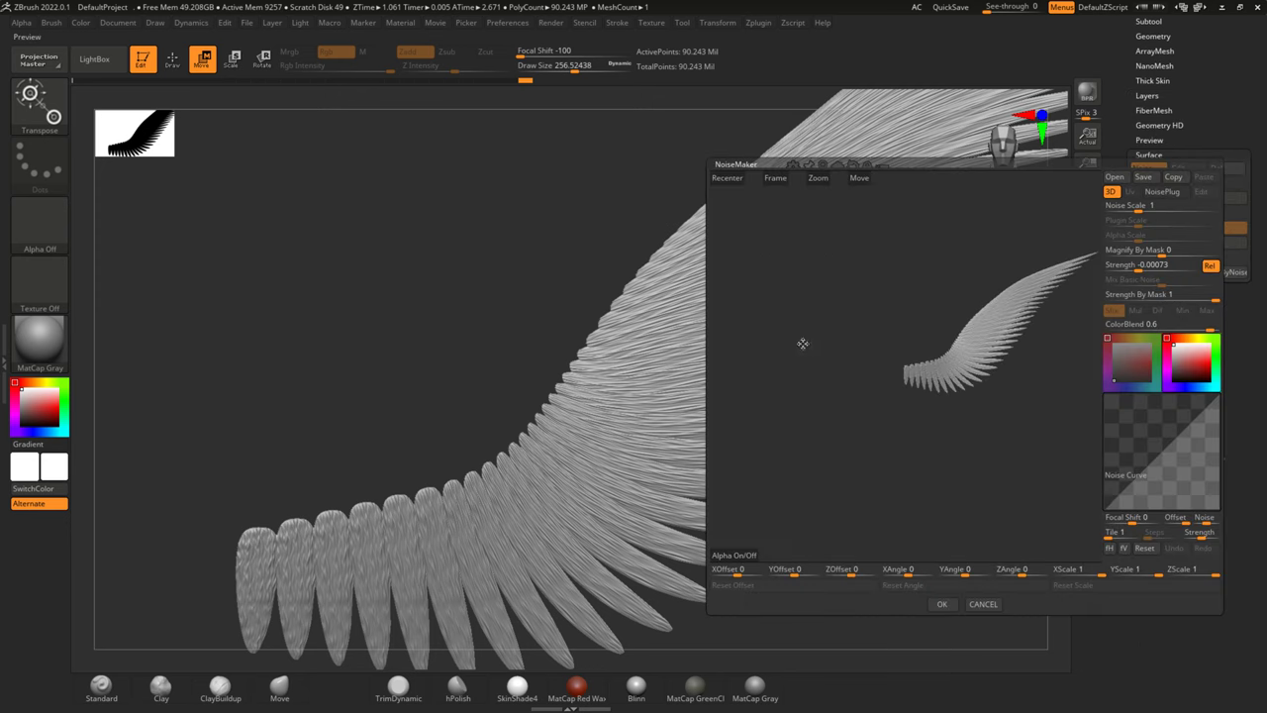
Load the fur JPEG from Zbrush_Project\Alpha as the NoiseMaker alpha and accept it.
{"action": "left_click", "coordinate": [780, 532]}
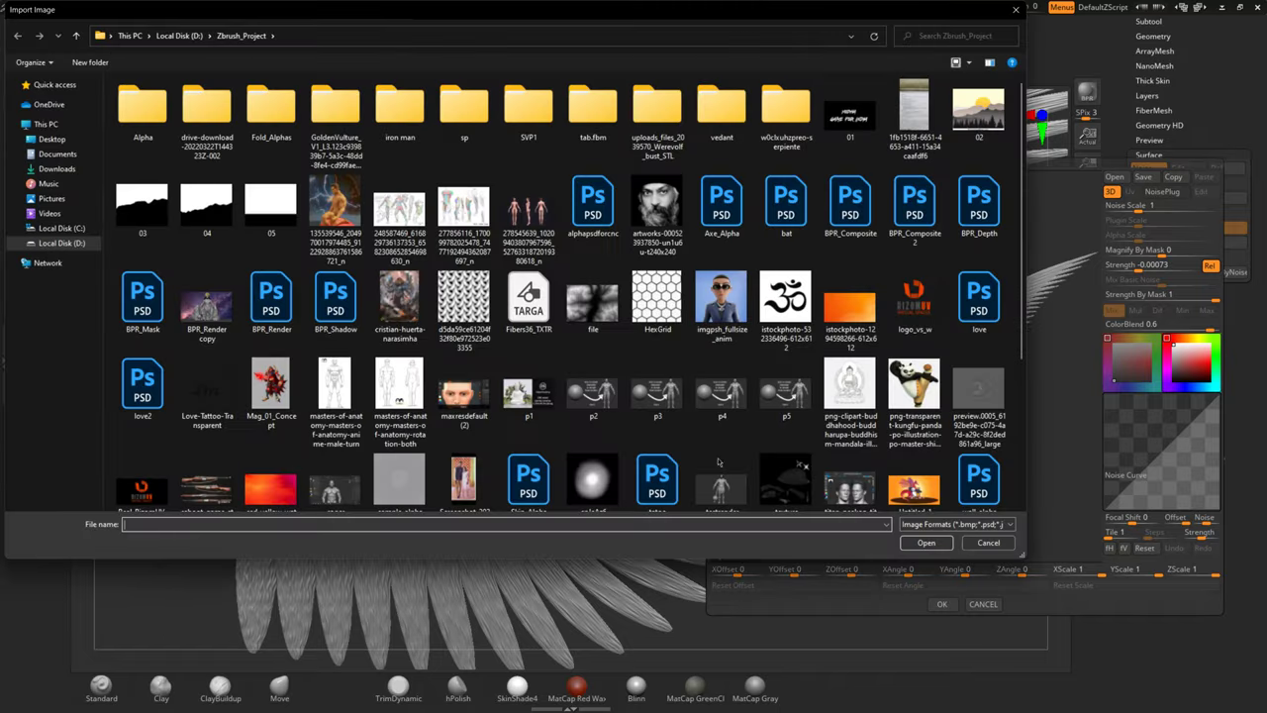
{"action": "double_click", "coordinate": [144, 111]}
{"action": "double_click", "coordinate": [215, 109]}
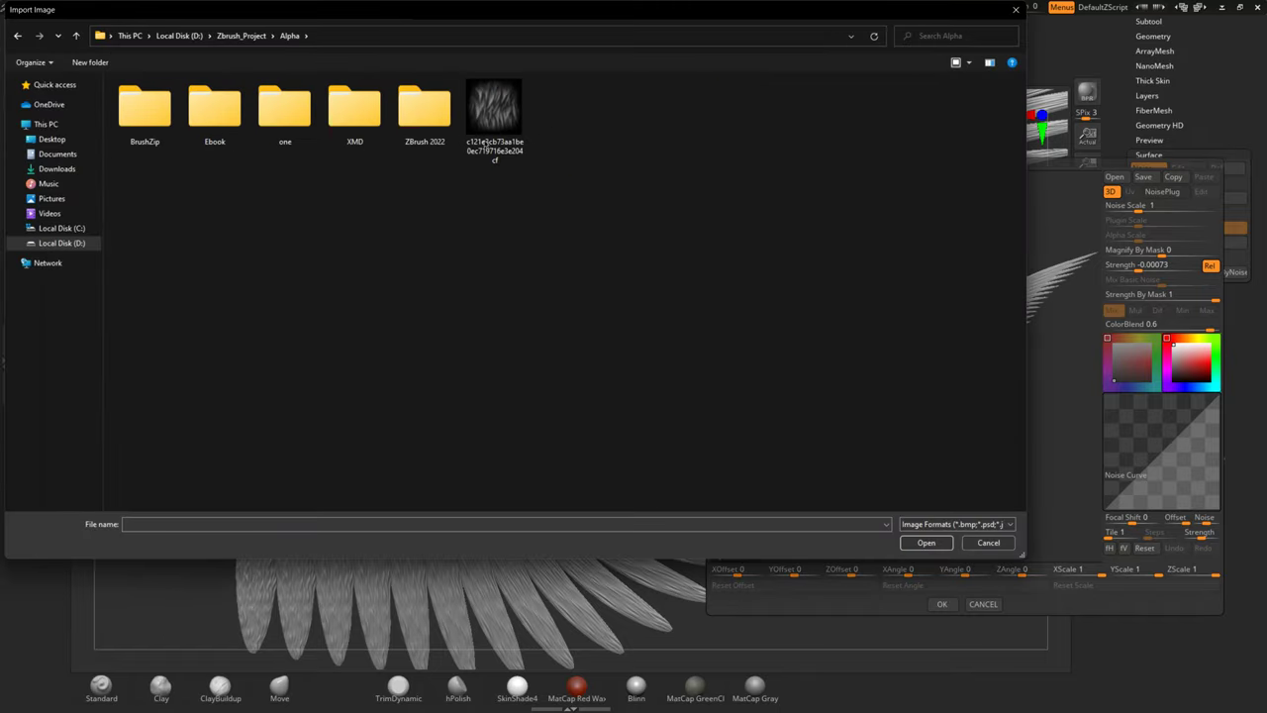
{"action": "left_click", "coordinate": [495, 119]}
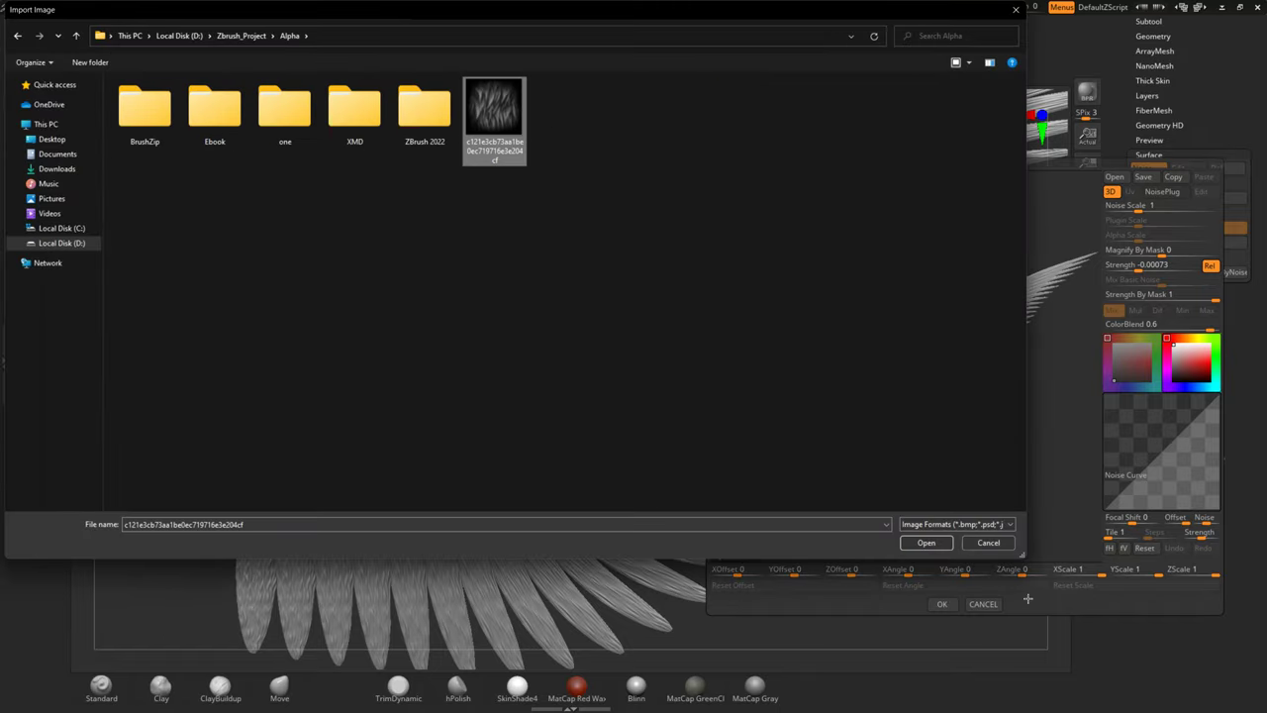
{"action": "left_click", "coordinate": [926, 542]}
{"action": "left_click", "coordinate": [941, 604]}
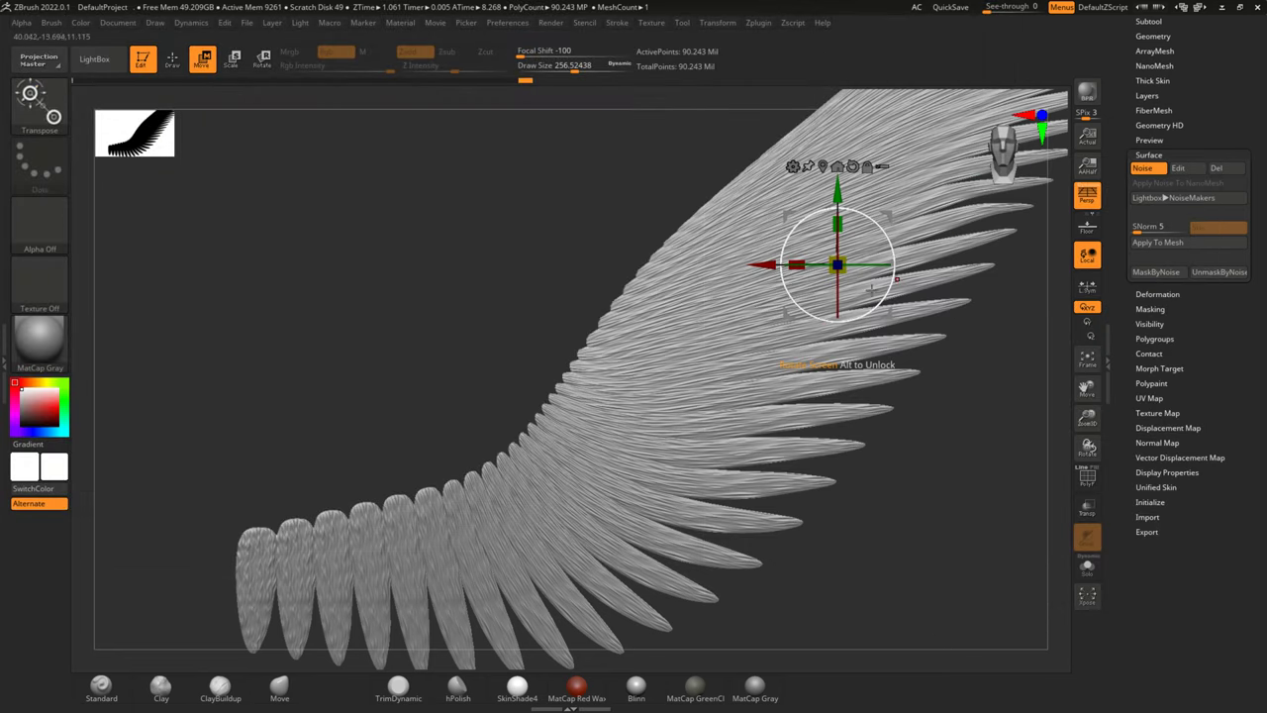
{"action": "scroll", "coordinate": [824, 323], "scroll_direction": "up", "scroll_amount": 3}
{"action": "scroll", "coordinate": [824, 324], "scroll_direction": "up", "scroll_amount": 3}
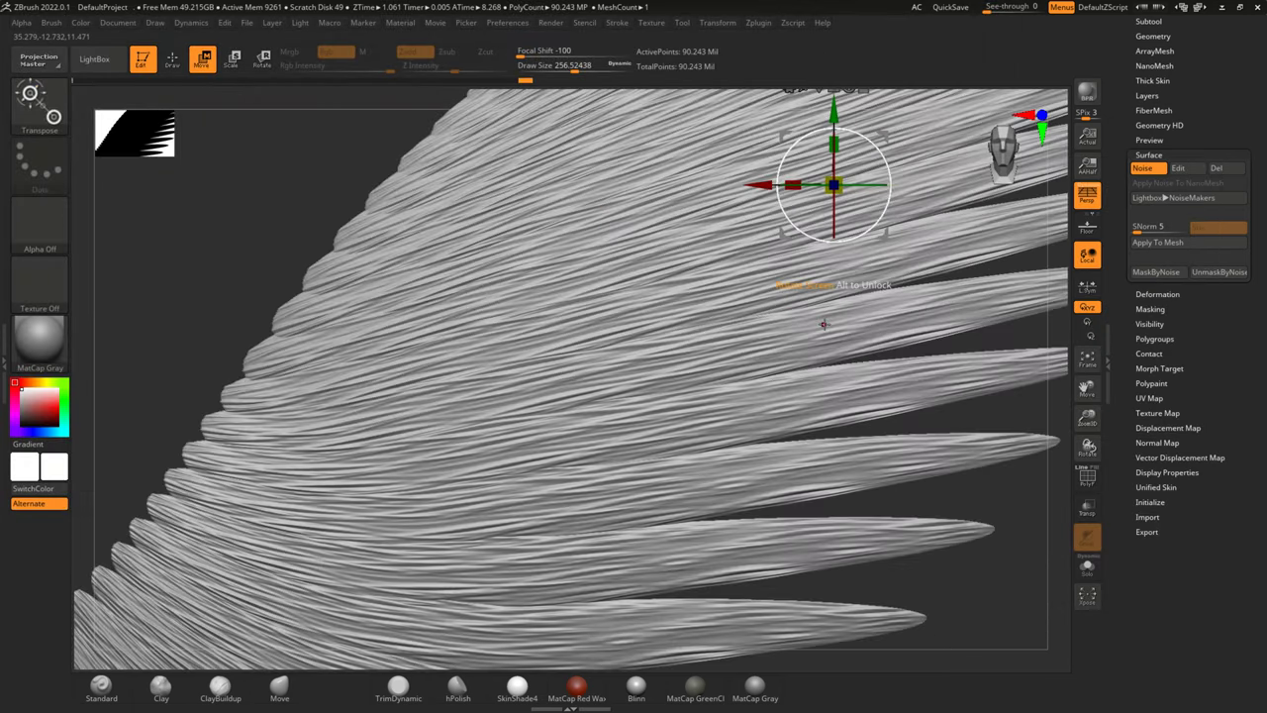
{"action": "scroll", "coordinate": [824, 324], "scroll_direction": "up", "scroll_amount": 3}
{"action": "scroll", "coordinate": [824, 324], "scroll_direction": "up", "scroll_amount": 3}
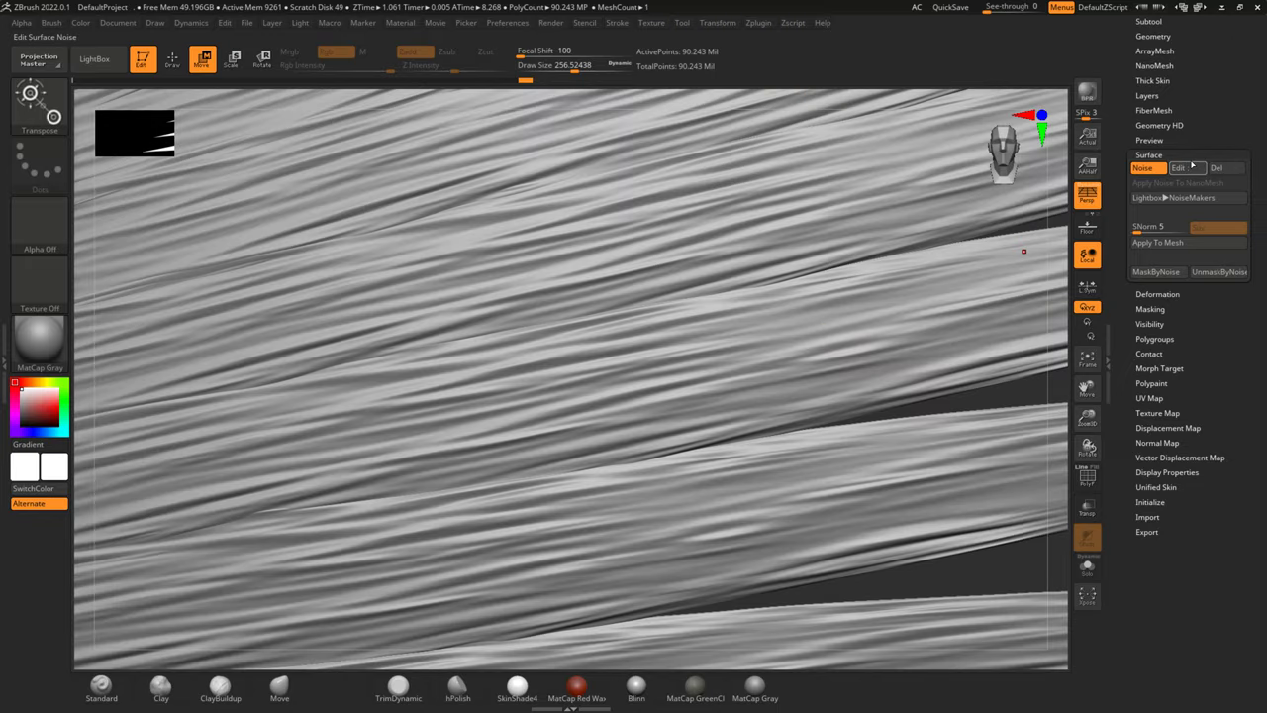
{"action": "left_click", "coordinate": [1181, 168]}
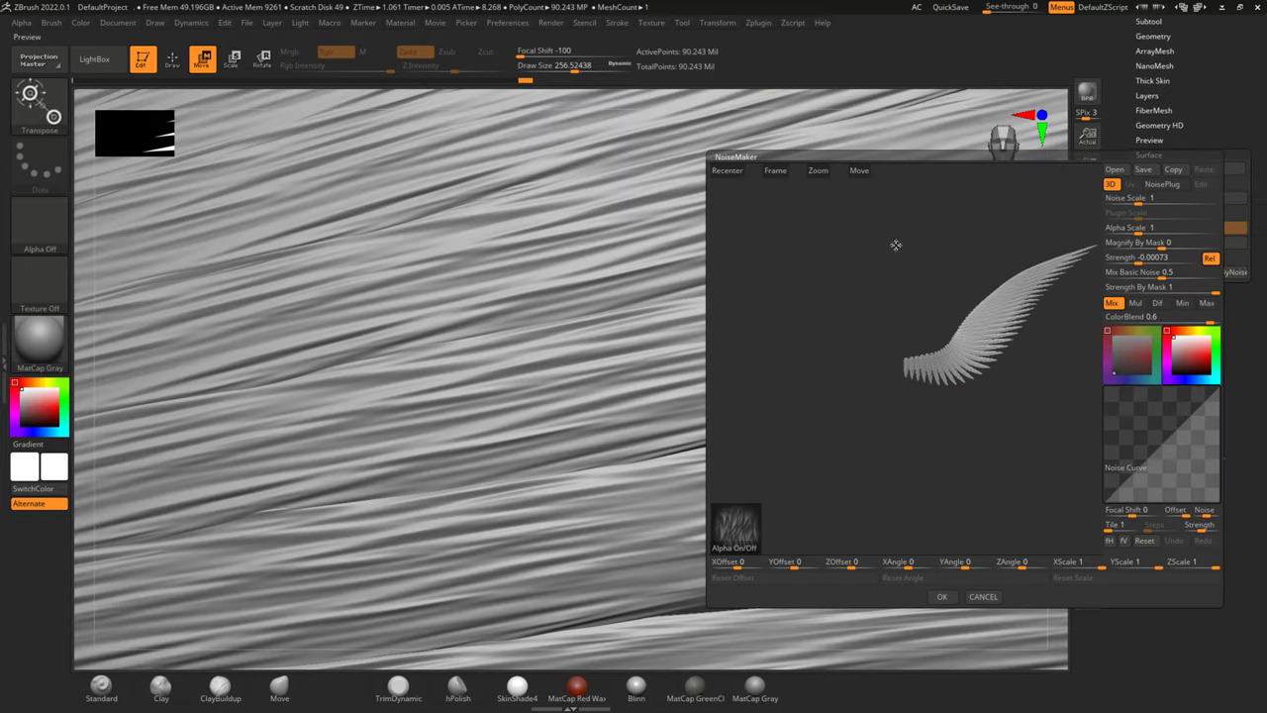
Zoom the noise preview onto the feathers and raise Noise Scale slightly and Strength to 0.01028.
{"action": "mouse_move", "coordinate": [864, 213]}
{"action": "left_mouse_down", "text": "alt"}
{"action": "mouse_move", "coordinate": [900, 242]}
{"action": "mouse_move", "coordinate": [911, 274]}
{"action": "mouse_move", "coordinate": [984, 313]}
{"action": "mouse_move", "coordinate": [1223, 647]}
{"action": "left_mouse_up", "text": "alt"}
{"action": "left_click", "coordinate": [1146, 199]}
{"action": "left_click_drag", "start_coordinate": [1141, 200], "coordinate": [1141, 202]}
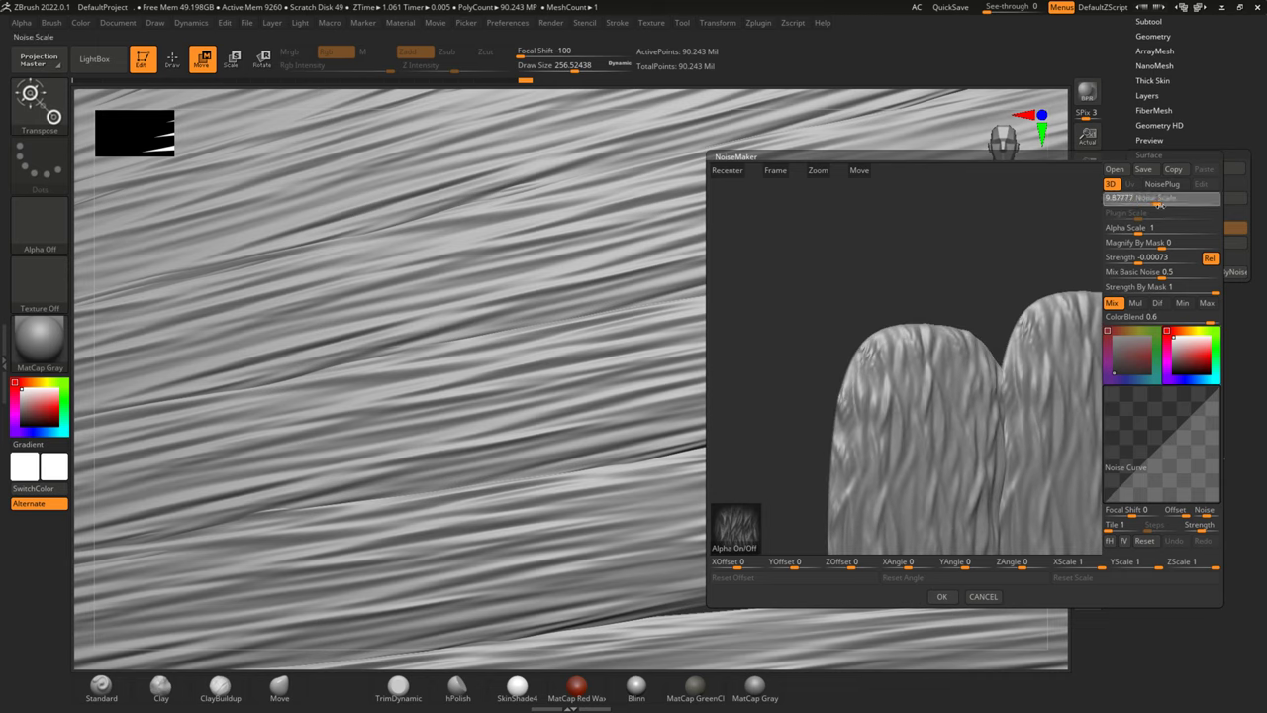
{"action": "left_click", "coordinate": [1126, 259]}
{"action": "left_click_drag", "start_coordinate": [1137, 262], "coordinate": [963, 267]}
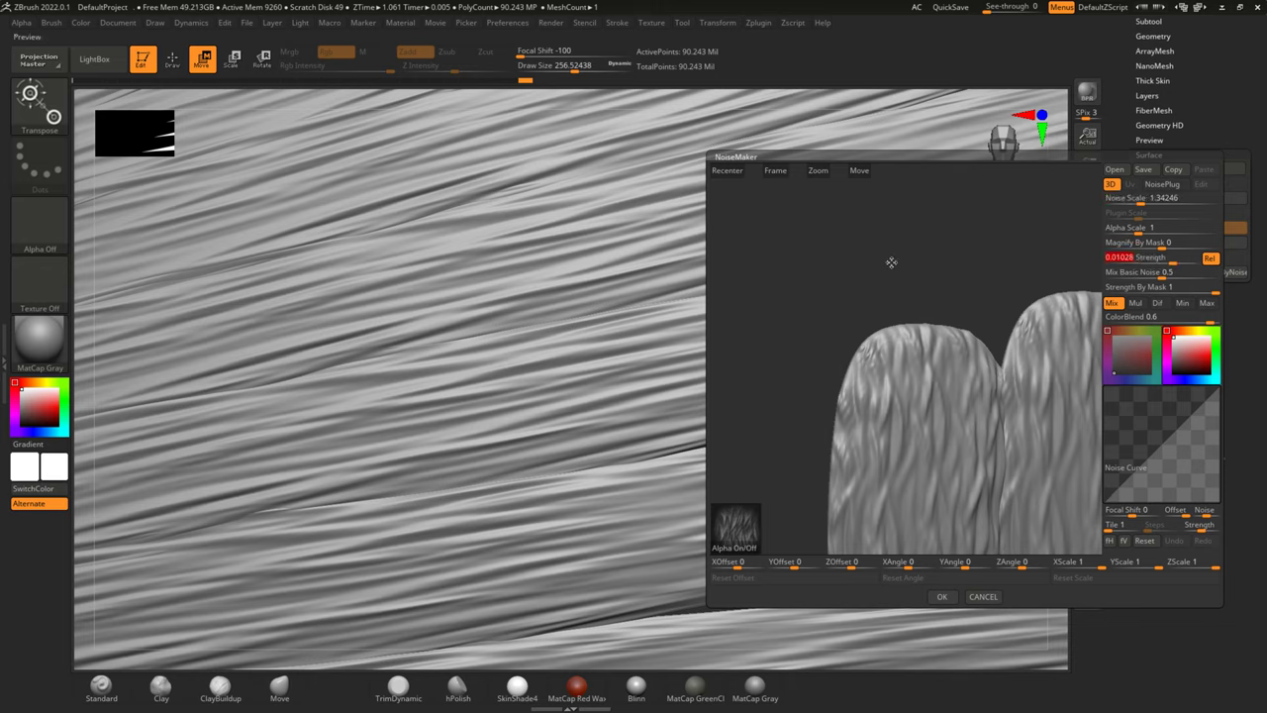
Set Noise Scale to 220.34866, Strength to -0.1201 and Mix Basic Noise to 0.
{"action": "left_click_drag", "start_coordinate": [931, 263], "coordinate": [812, 450]}
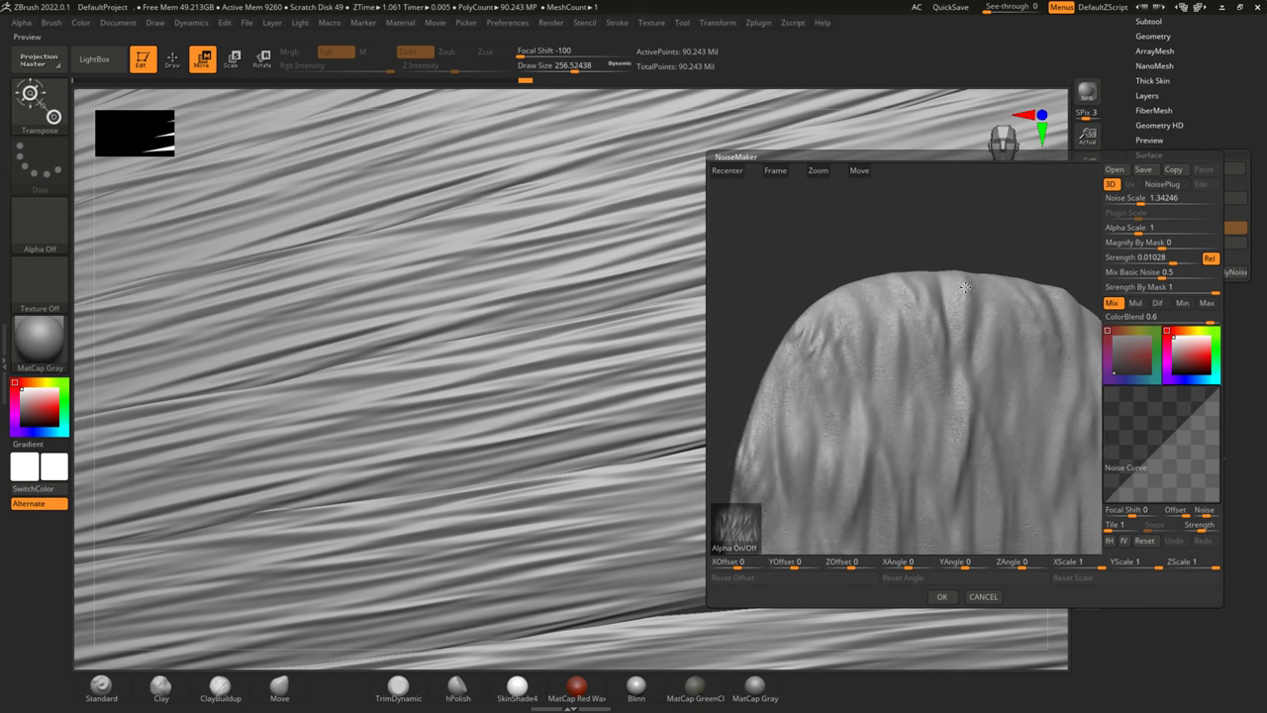
{"action": "left_click", "coordinate": [1137, 198]}
{"action": "left_click_drag", "start_coordinate": [1137, 198], "coordinate": [1179, 202]}
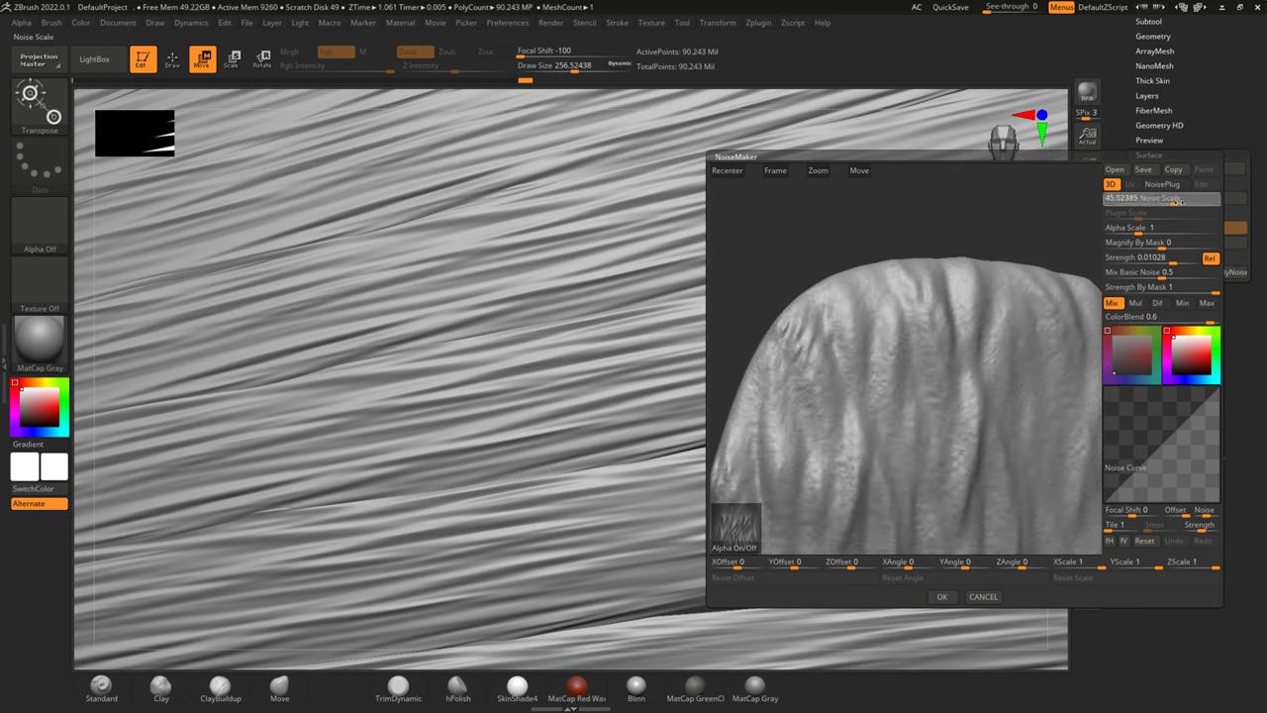
{"action": "mouse_move", "coordinate": [1178, 201]}
{"action": "left_mouse_down"}
{"action": "mouse_move", "coordinate": [1162, 201]}
{"action": "mouse_move", "coordinate": [1198, 204]}
{"action": "left_mouse_up"}
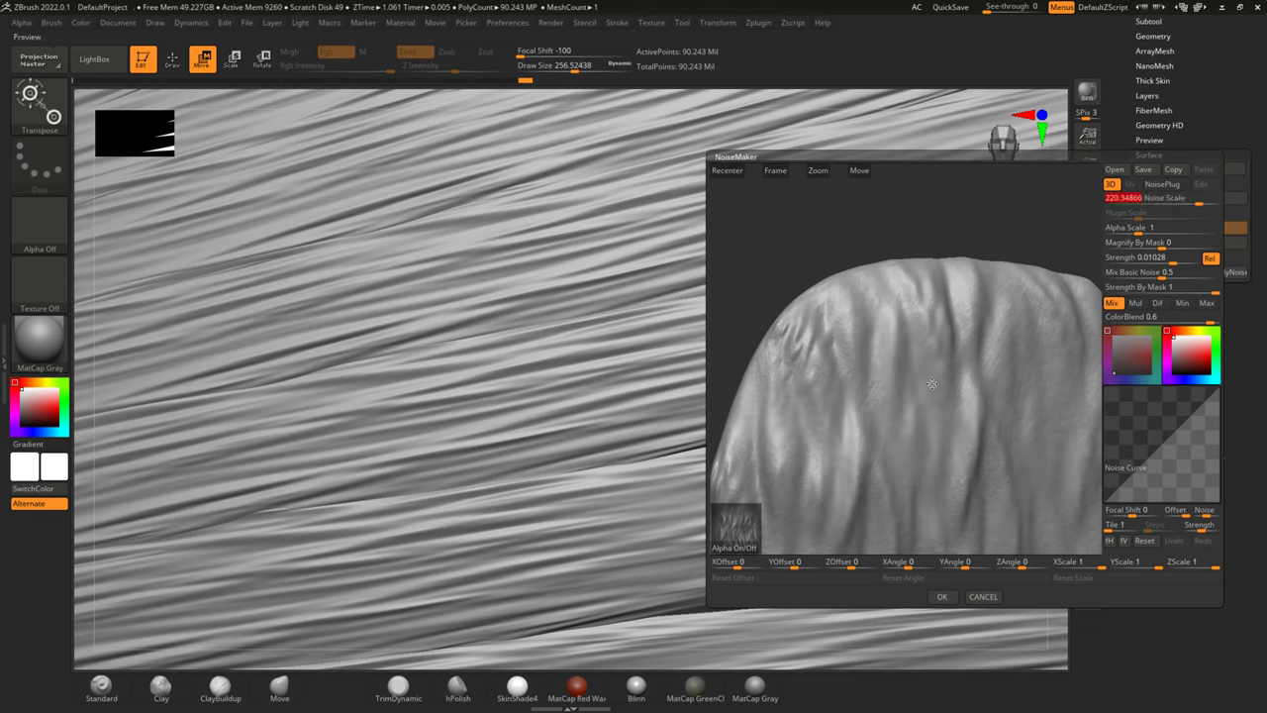
{"action": "left_click", "coordinate": [1162, 244]}
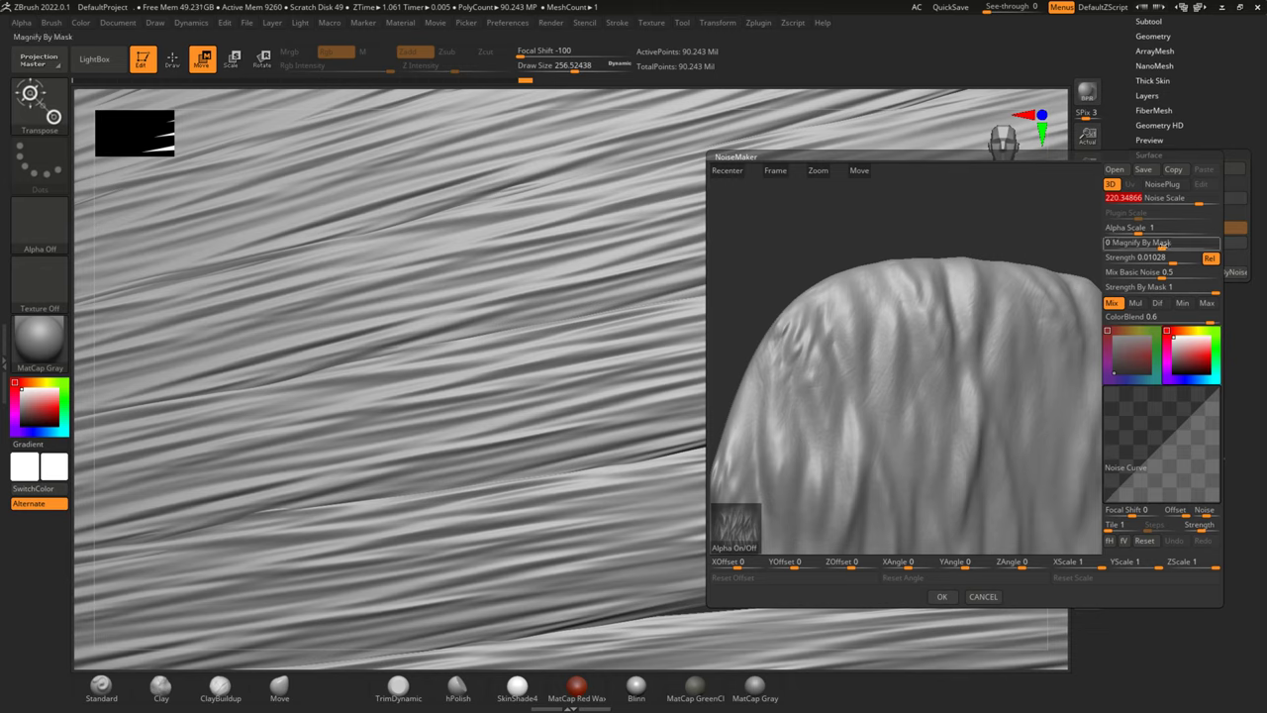
{"action": "mouse_move", "coordinate": [1163, 259]}
{"action": "left_mouse_down"}
{"action": "mouse_move", "coordinate": [1139, 262]}
{"action": "mouse_move", "coordinate": [1176, 261]}
{"action": "mouse_move", "coordinate": [1118, 249]}
{"action": "left_mouse_up"}
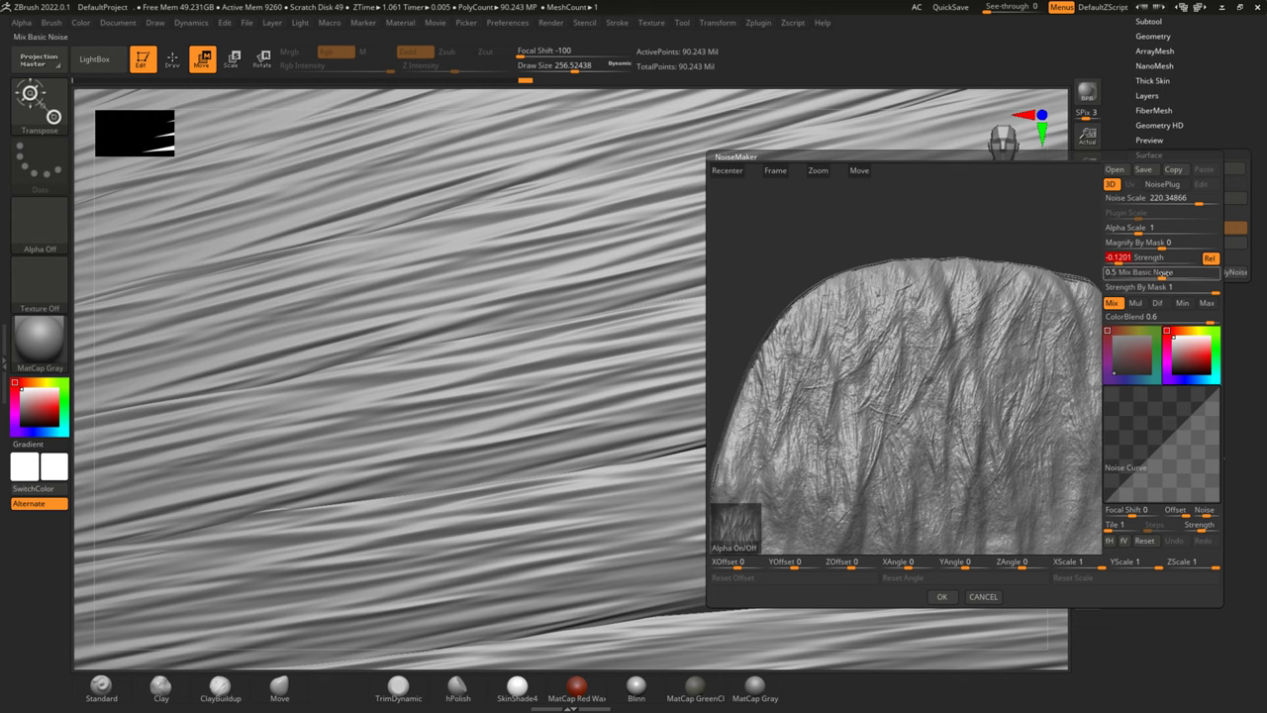
{"action": "left_click_drag", "start_coordinate": [1167, 273], "coordinate": [1089, 279]}
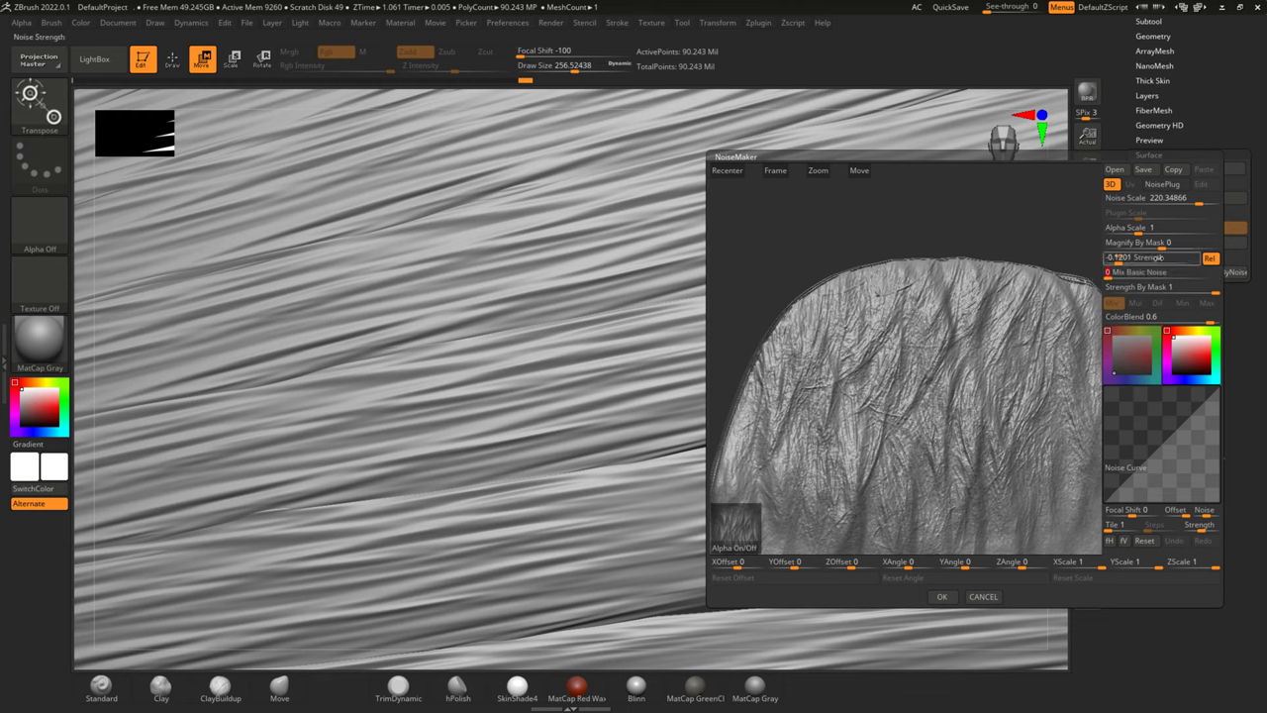
Set noise Strength -0.03612, Alpha Scale 1.10758 and Noise Scale 316.08877, then accept.
{"action": "type", "text": "0.0012"}
{"action": "key", "text": "Return"}
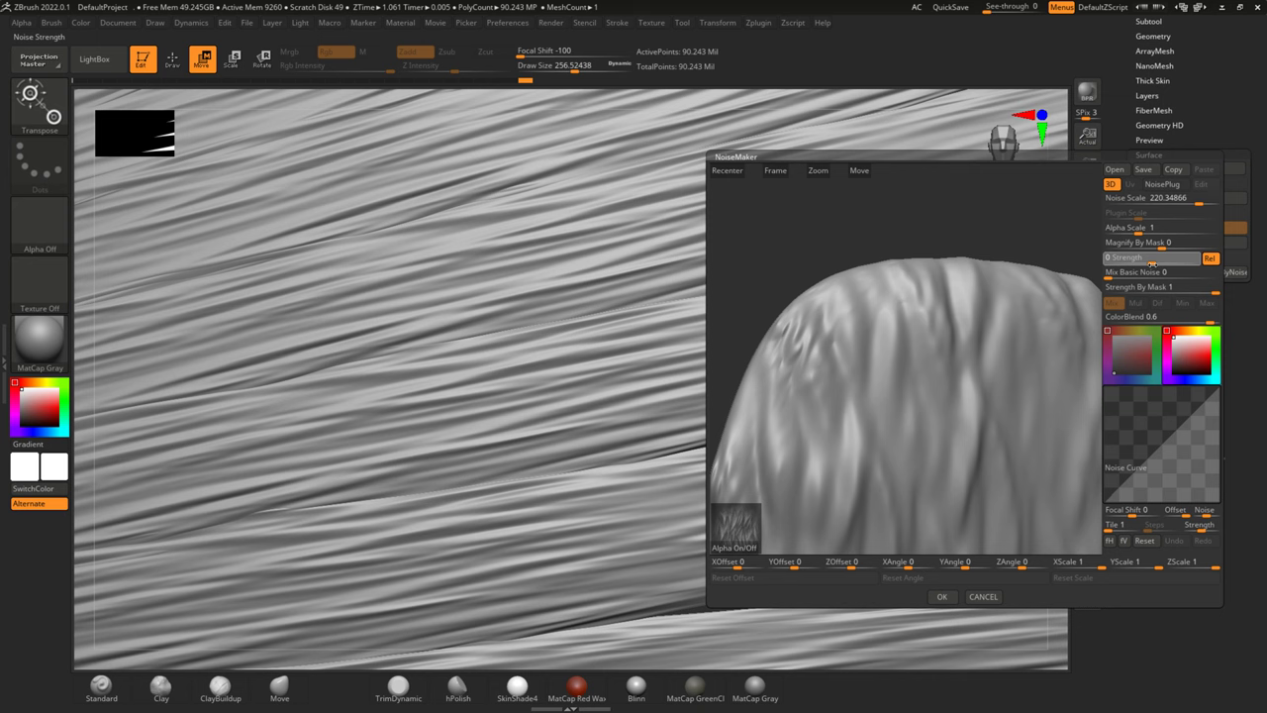
{"action": "mouse_move", "coordinate": [1180, 264]}
{"action": "left_mouse_down"}
{"action": "mouse_move", "coordinate": [1194, 263]}
{"action": "mouse_move", "coordinate": [1174, 264]}
{"action": "left_mouse_up"}
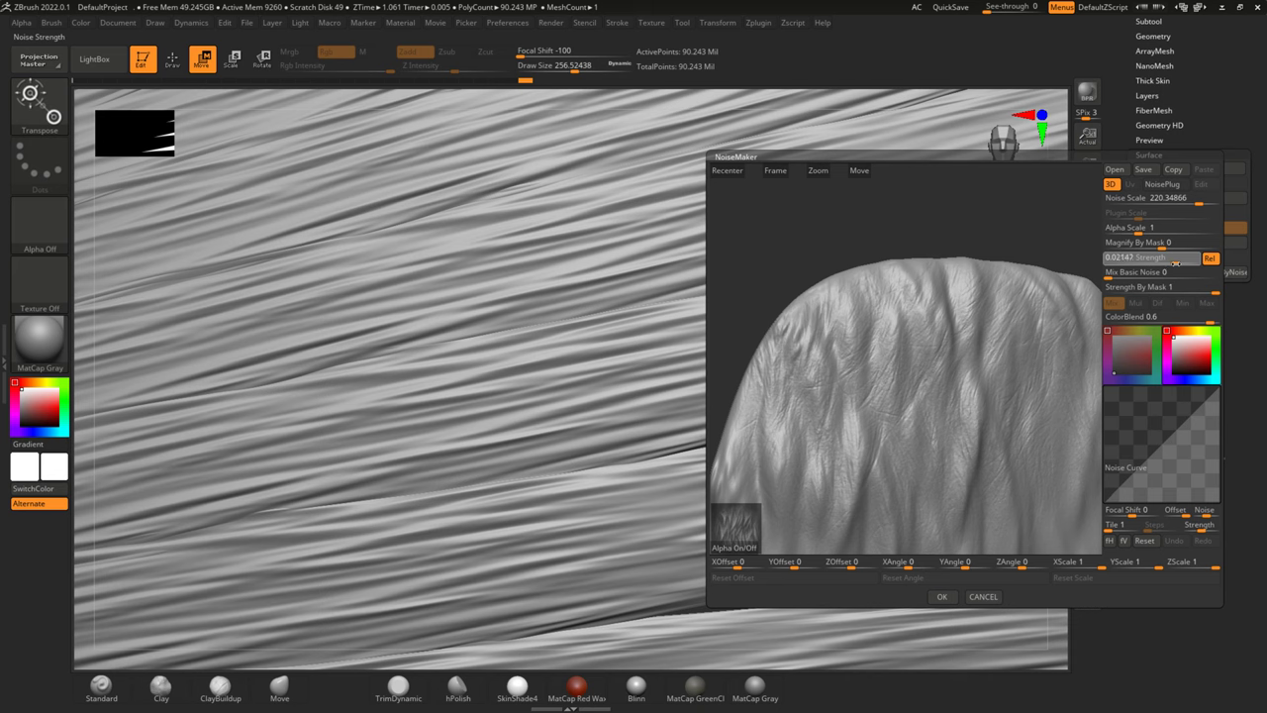
{"action": "left_click_drag", "start_coordinate": [1183, 264], "coordinate": [1126, 260]}
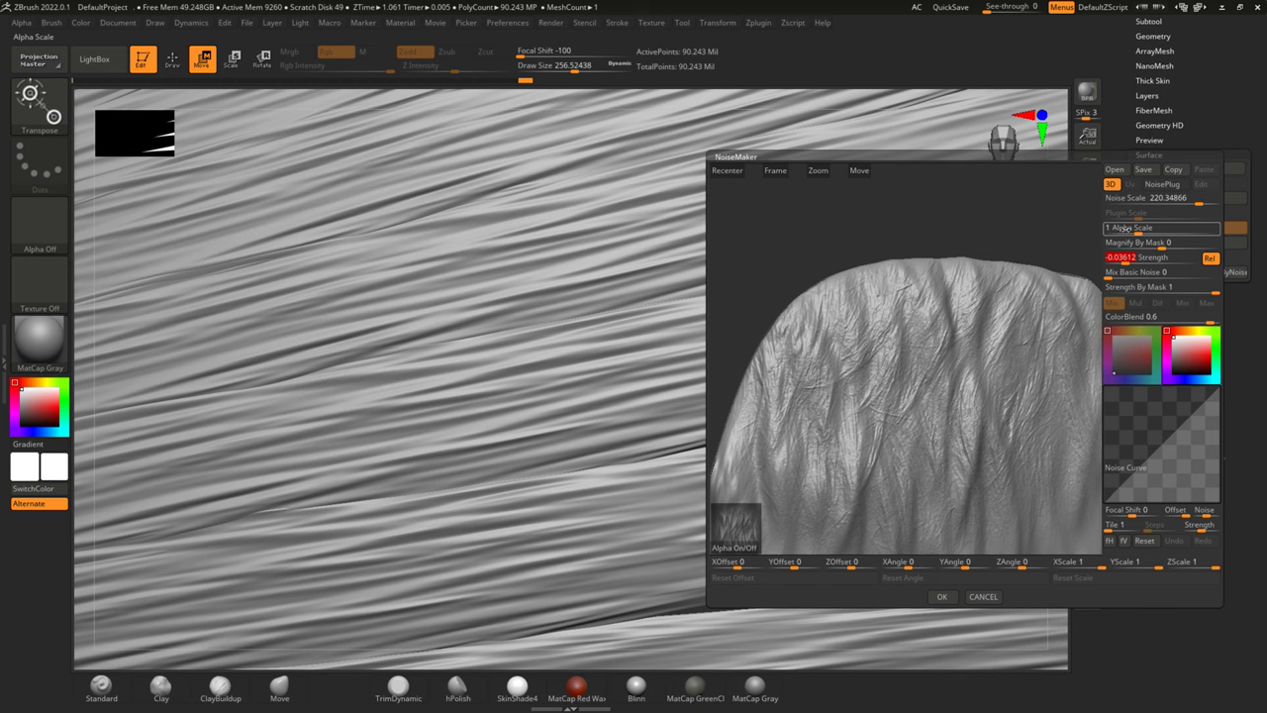
{"action": "left_click_drag", "start_coordinate": [1135, 230], "coordinate": [1139, 231]}
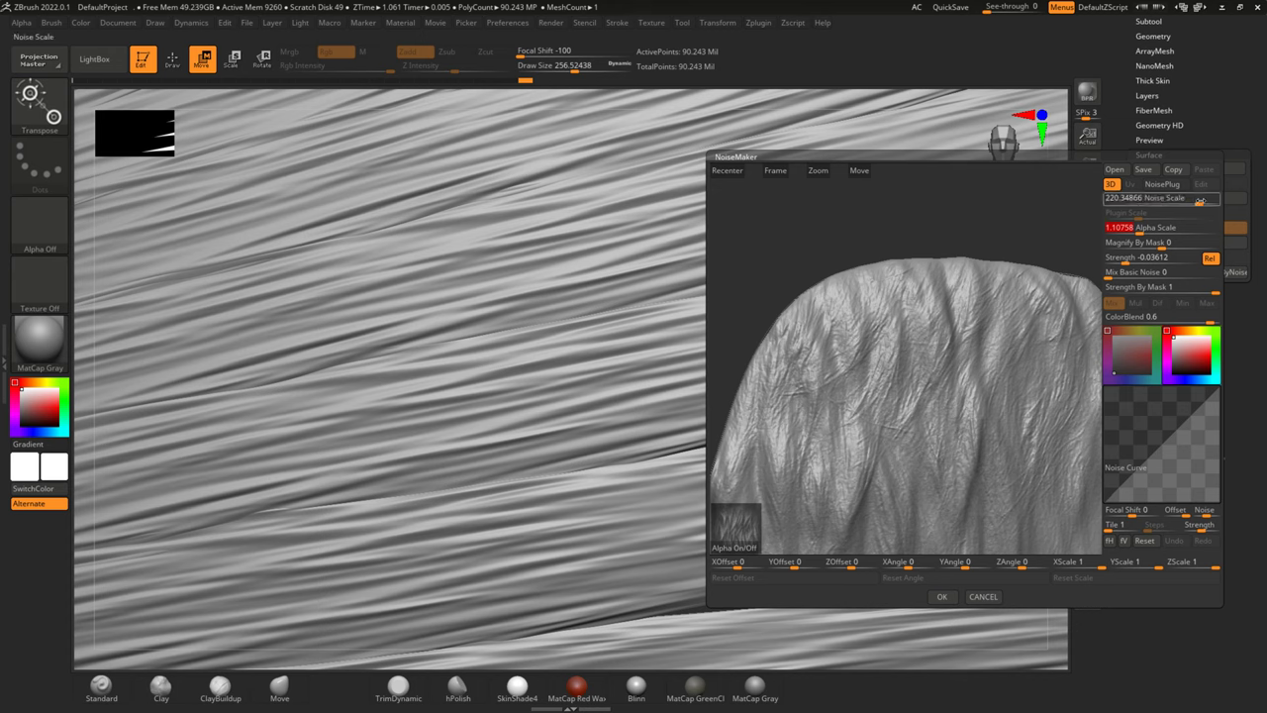
{"action": "left_click_drag", "start_coordinate": [1200, 201], "coordinate": [1204, 202]}
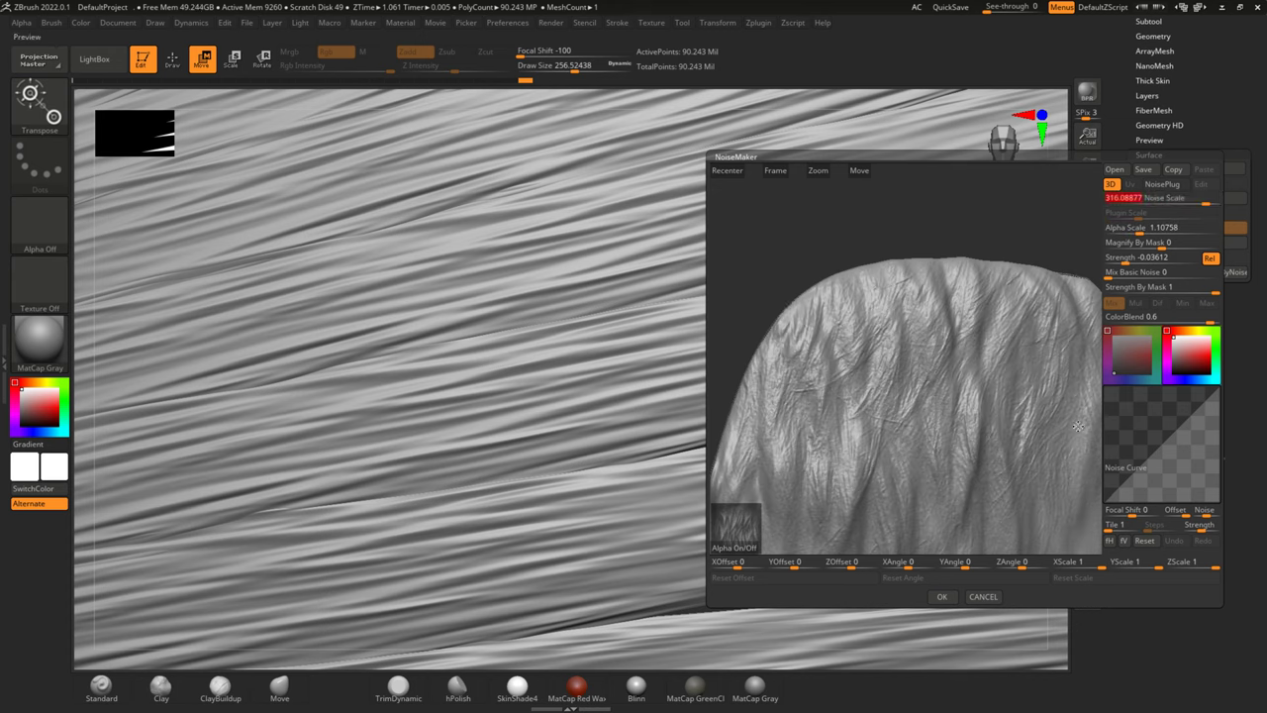
{"action": "left_click", "coordinate": [941, 596]}
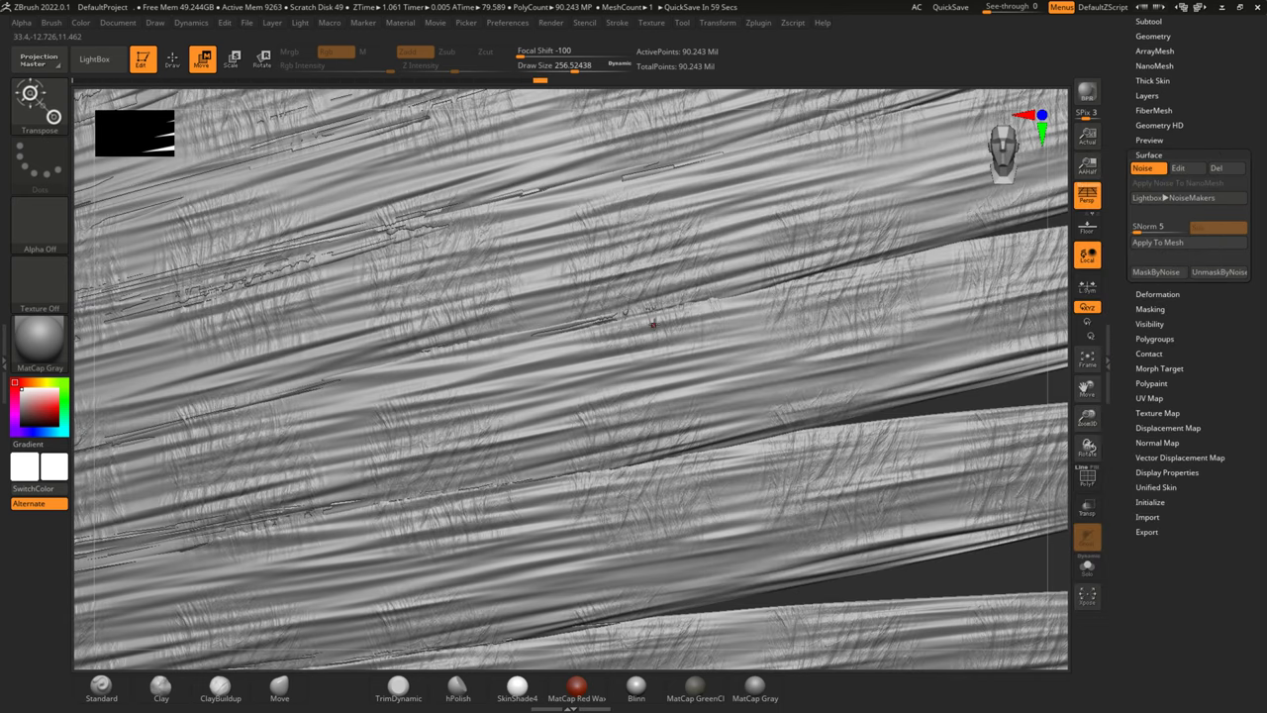
Frame, rotate and zoom the wing to inspect the fur-streak noise across every feather.
{"action": "key", "text": "f"}
{"action": "mouse_move", "coordinate": [851, 416]}
{"action": "left_mouse_down"}
{"action": "mouse_move", "coordinate": [880, 377]}
{"action": "mouse_move", "coordinate": [685, 399]}
{"action": "left_mouse_up"}
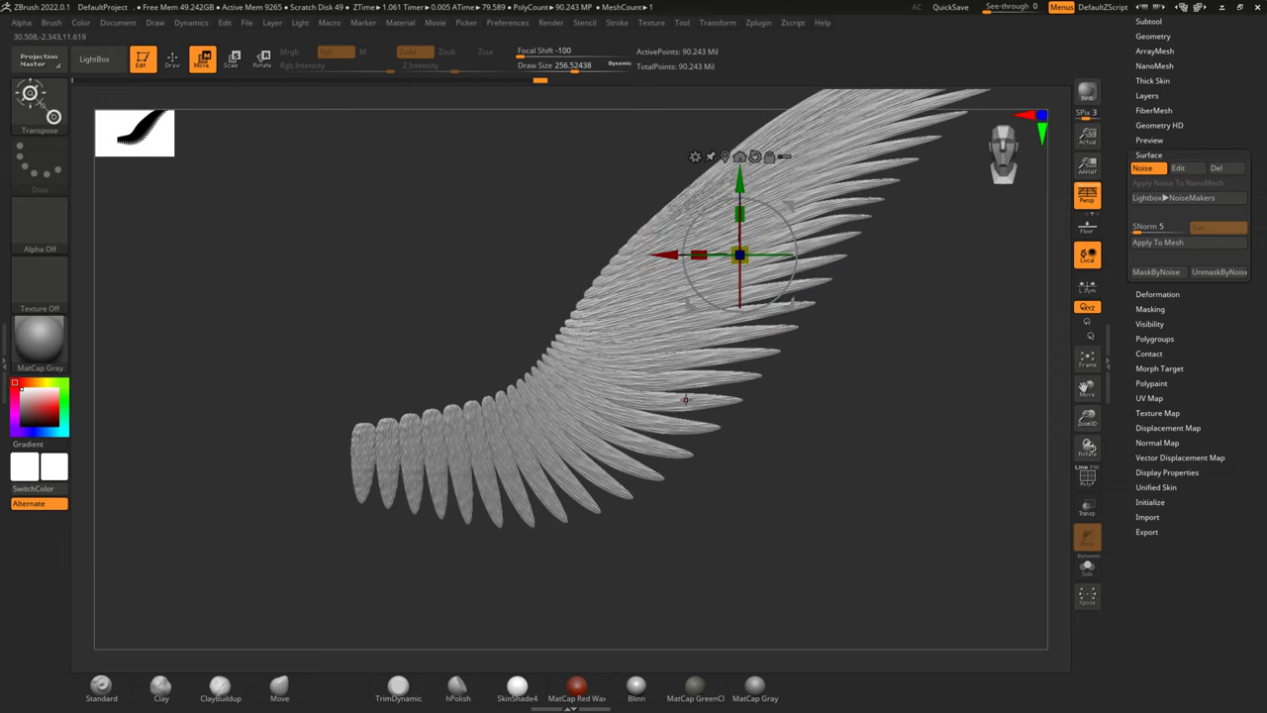
{"action": "scroll", "coordinate": [686, 399], "scroll_direction": "up", "scroll_amount": 2}
{"action": "scroll", "coordinate": [685, 399], "scroll_direction": "up", "scroll_amount": 3}
{"action": "scroll", "coordinate": [685, 399], "scroll_direction": "up", "scroll_amount": 3}
{"action": "scroll", "coordinate": [685, 400], "scroll_direction": "up", "scroll_amount": 2}
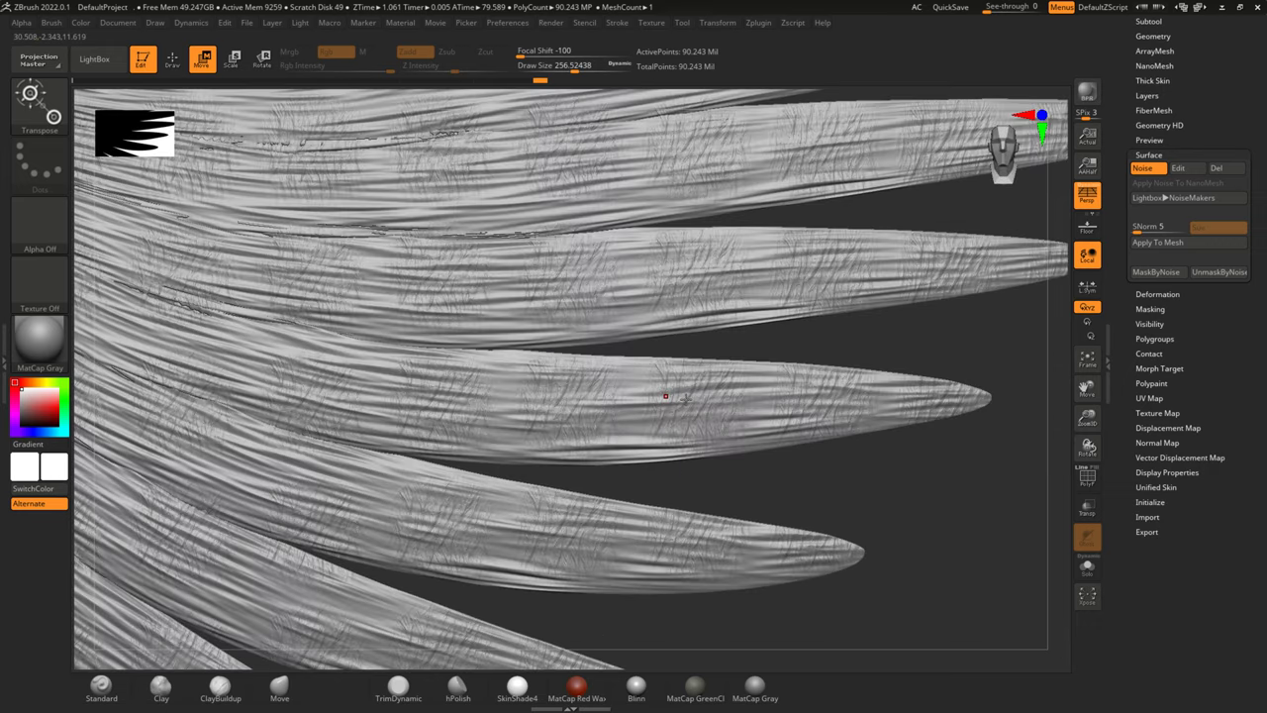
{"action": "scroll", "coordinate": [685, 399], "scroll_direction": "up", "scroll_amount": 3}
{"action": "scroll", "coordinate": [685, 399], "scroll_direction": "up", "scroll_amount": 1}
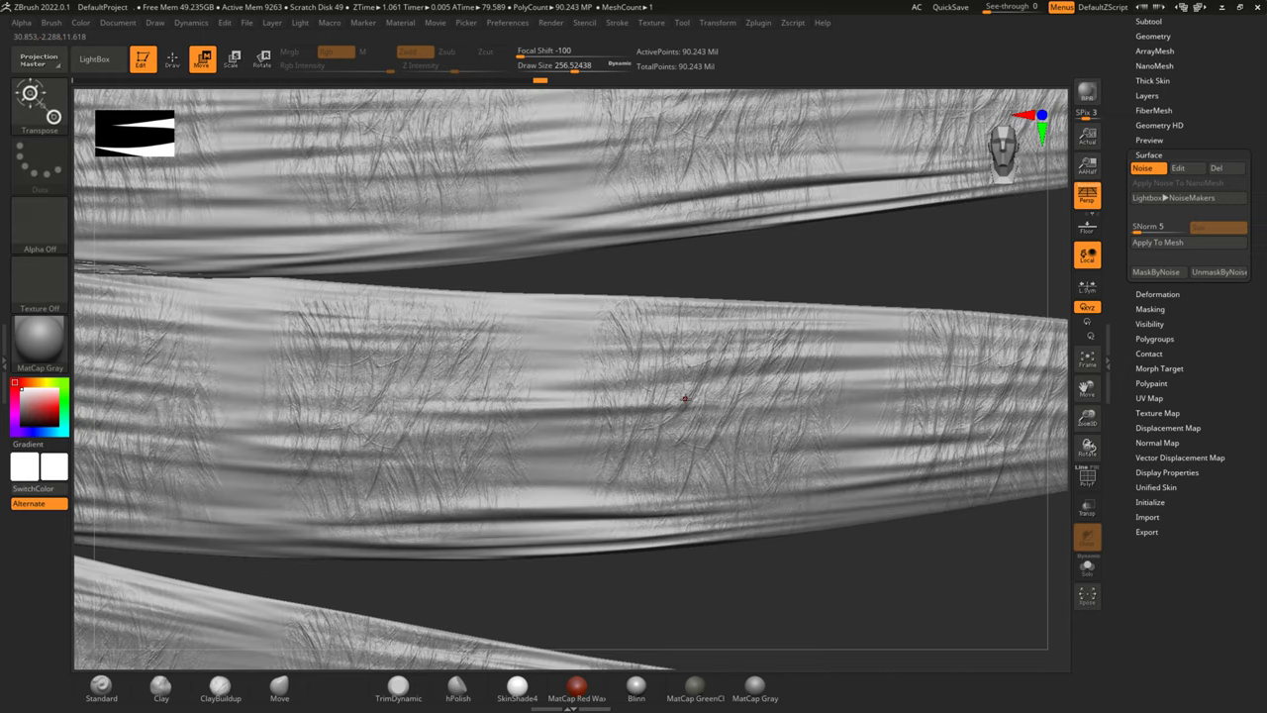
{"action": "scroll", "coordinate": [685, 399], "scroll_direction": "up", "scroll_amount": 3}
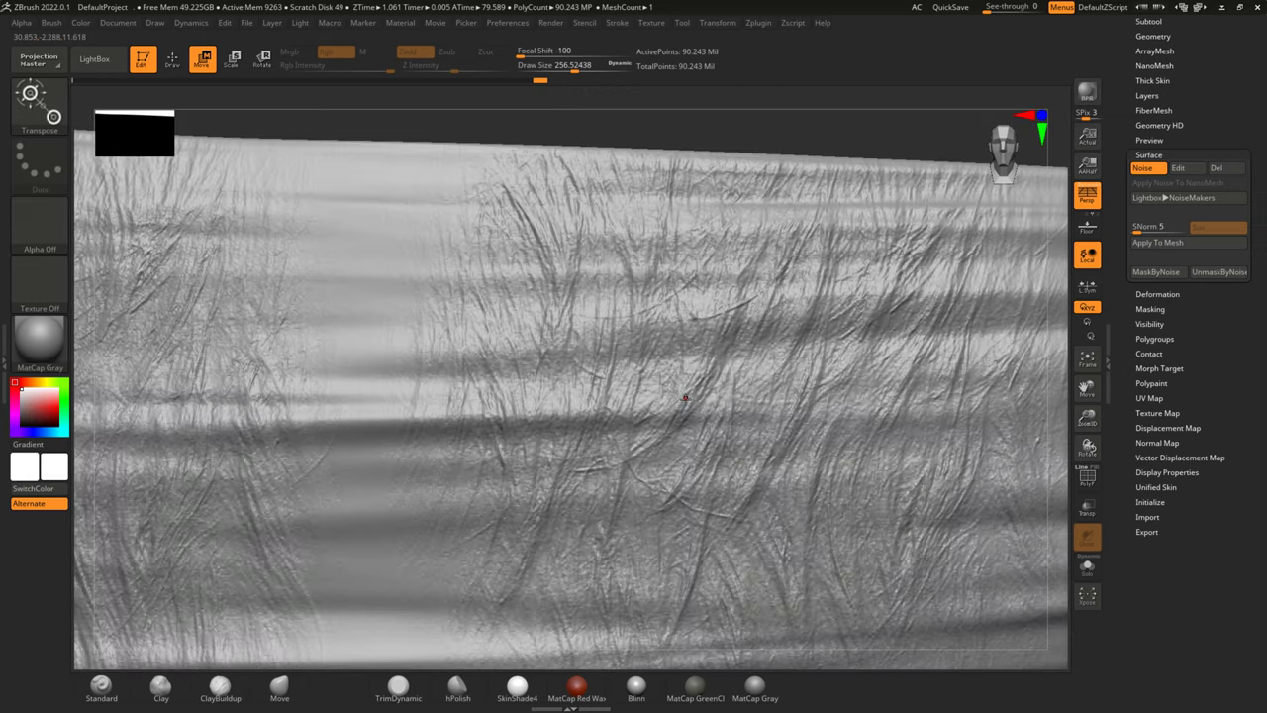
{"action": "scroll", "coordinate": [686, 399], "scroll_direction": "down", "scroll_amount": 2}
{"action": "scroll", "coordinate": [685, 399], "scroll_direction": "down", "scroll_amount": 3}
{"action": "scroll", "coordinate": [686, 399], "scroll_direction": "down", "scroll_amount": 3}
{"action": "scroll", "coordinate": [685, 399], "scroll_direction": "down", "scroll_amount": 3}
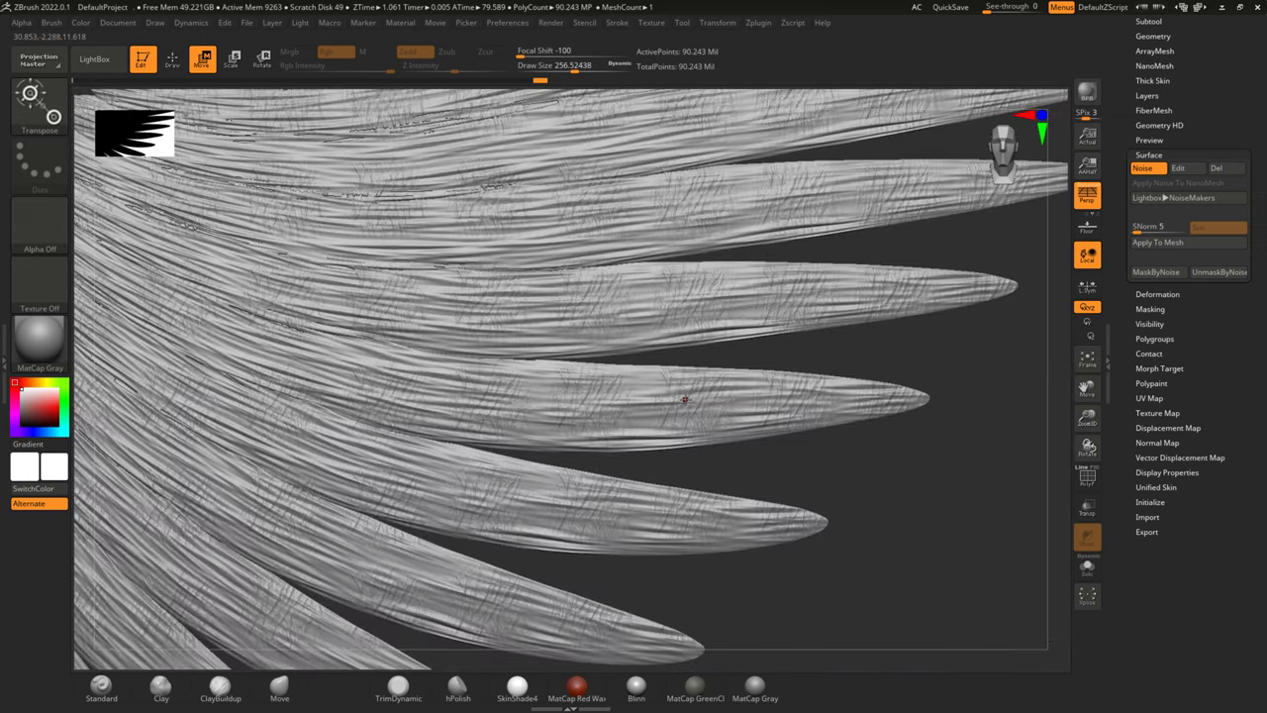
{"action": "scroll", "coordinate": [685, 399], "scroll_direction": "down", "scroll_amount": 2}
{"action": "scroll", "coordinate": [683, 399], "scroll_direction": "down", "scroll_amount": 5}
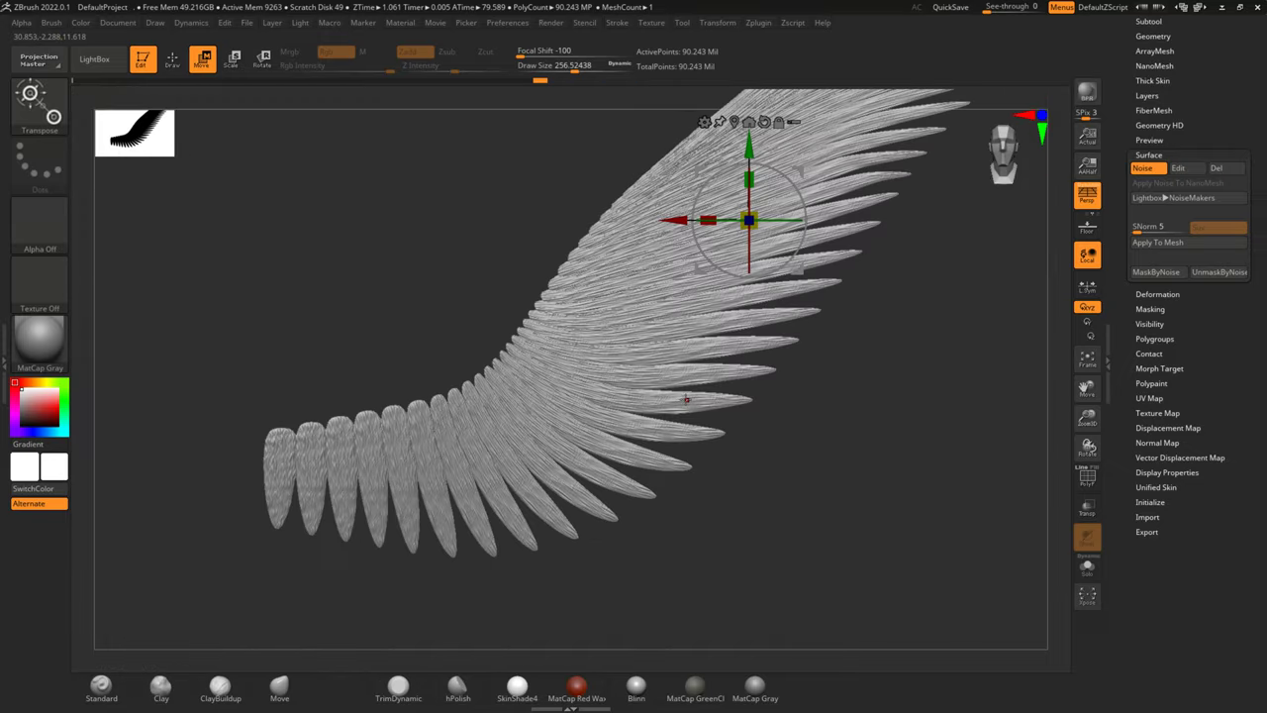
Import the fur texture image into the Alpha library.
{"action": "left_click", "coordinate": [29, 99]}
{"action": "left_click", "coordinate": [567, 539]}
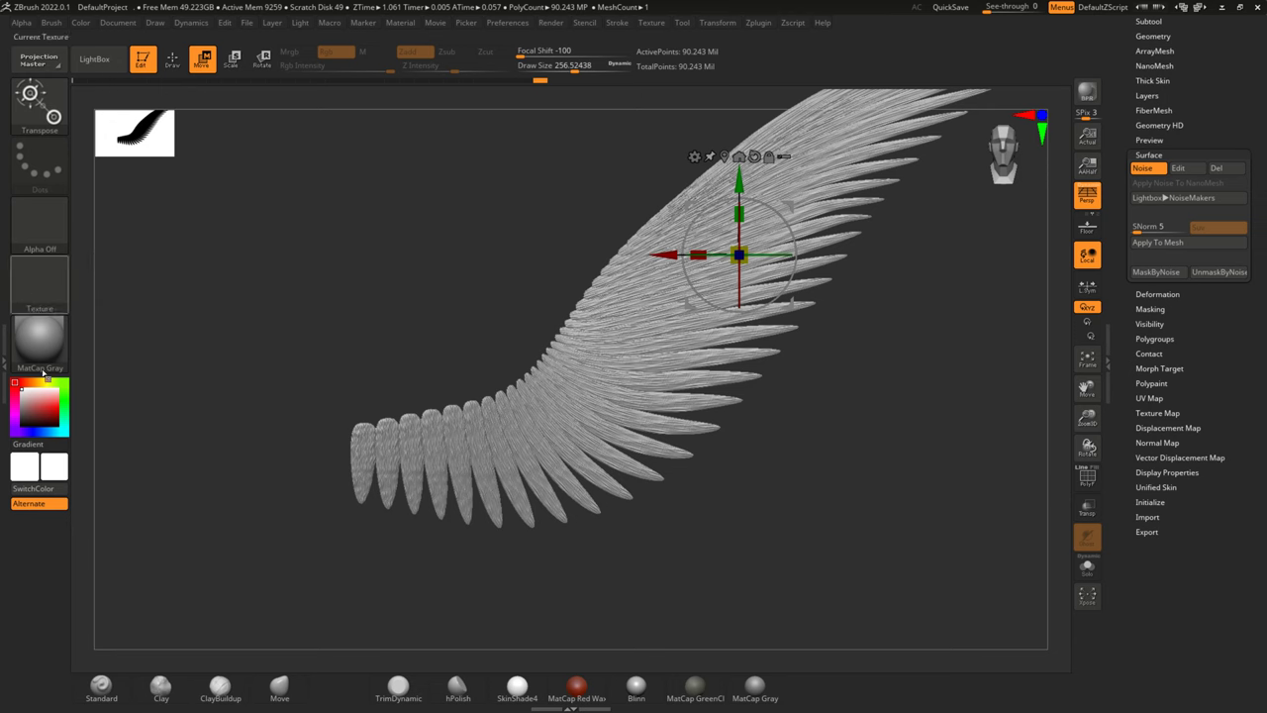
{"action": "left_click", "coordinate": [30, 228]}
{"action": "left_click", "coordinate": [116, 467]}
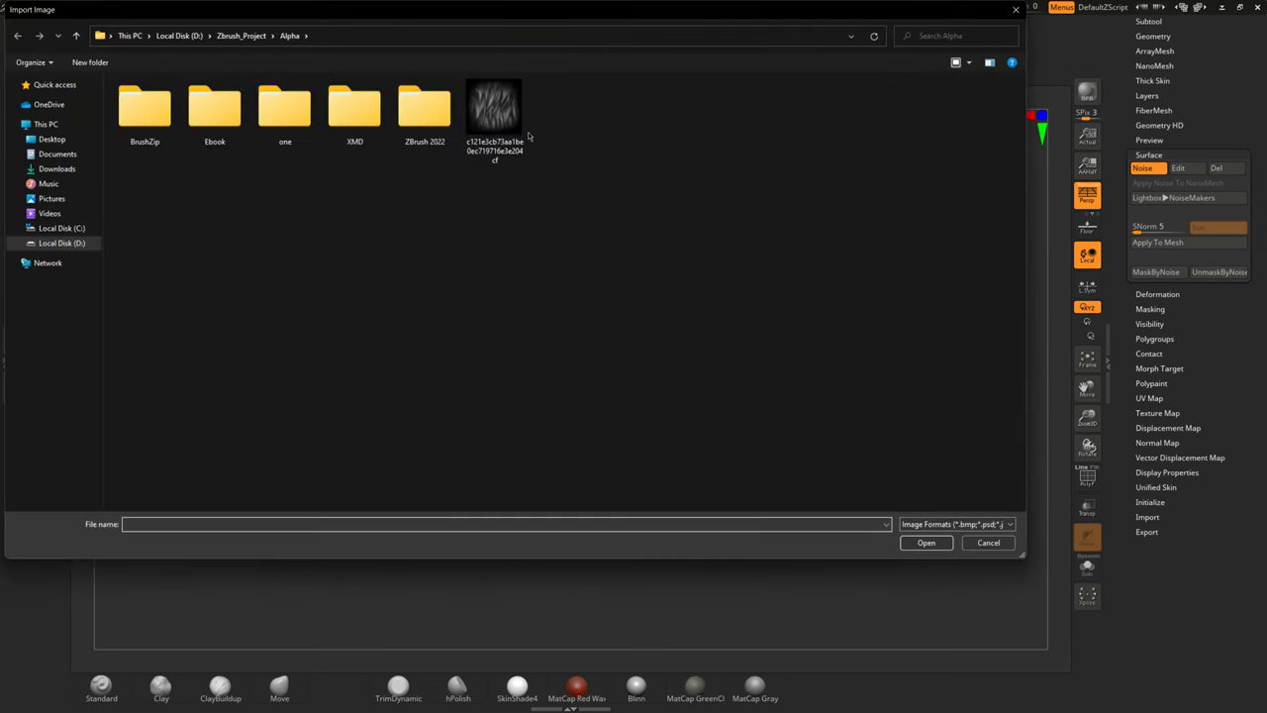
{"action": "left_click", "coordinate": [495, 114]}
{"action": "left_click", "coordinate": [926, 542]}
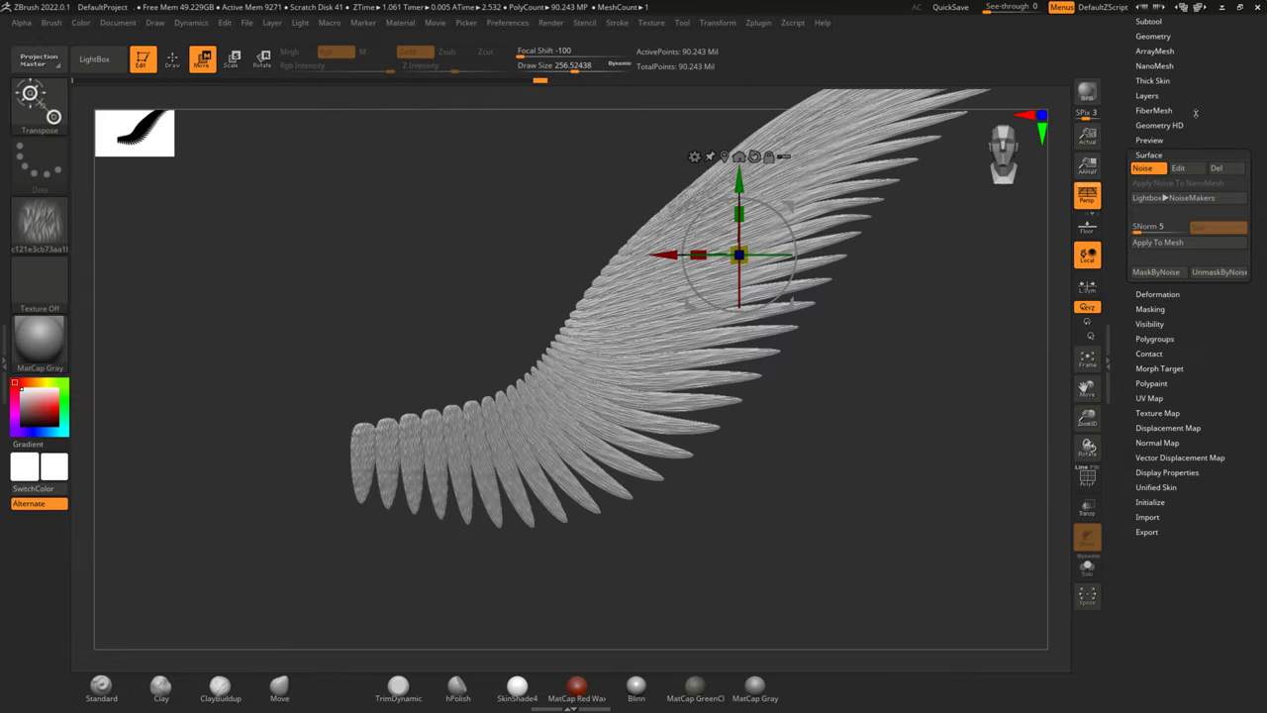
Delete the surface noise from the wing and rotate so the feather row runs level.
{"action": "left_click", "coordinate": [1219, 169]}
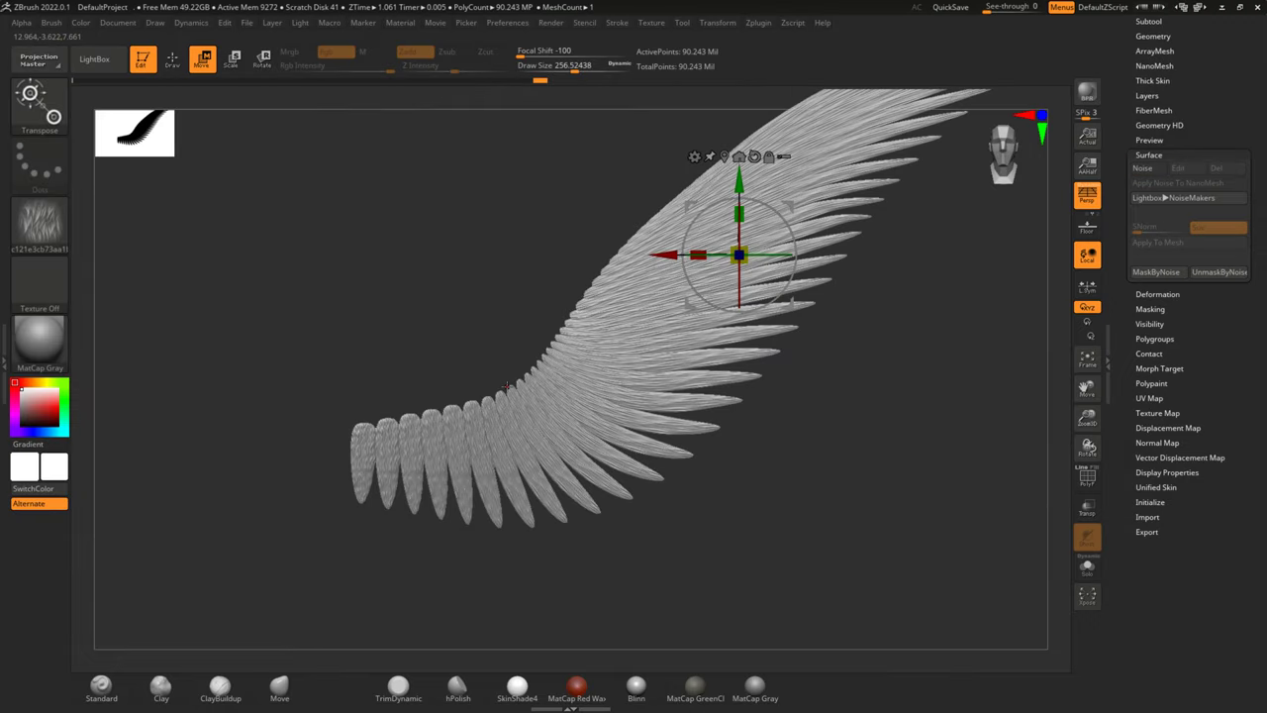
{"action": "scroll", "coordinate": [508, 386], "scroll_direction": "up", "scroll_amount": 2}
{"action": "scroll", "coordinate": [508, 386], "scroll_direction": "up", "scroll_amount": 3}
{"action": "scroll", "coordinate": [508, 386], "scroll_direction": "up", "scroll_amount": 3}
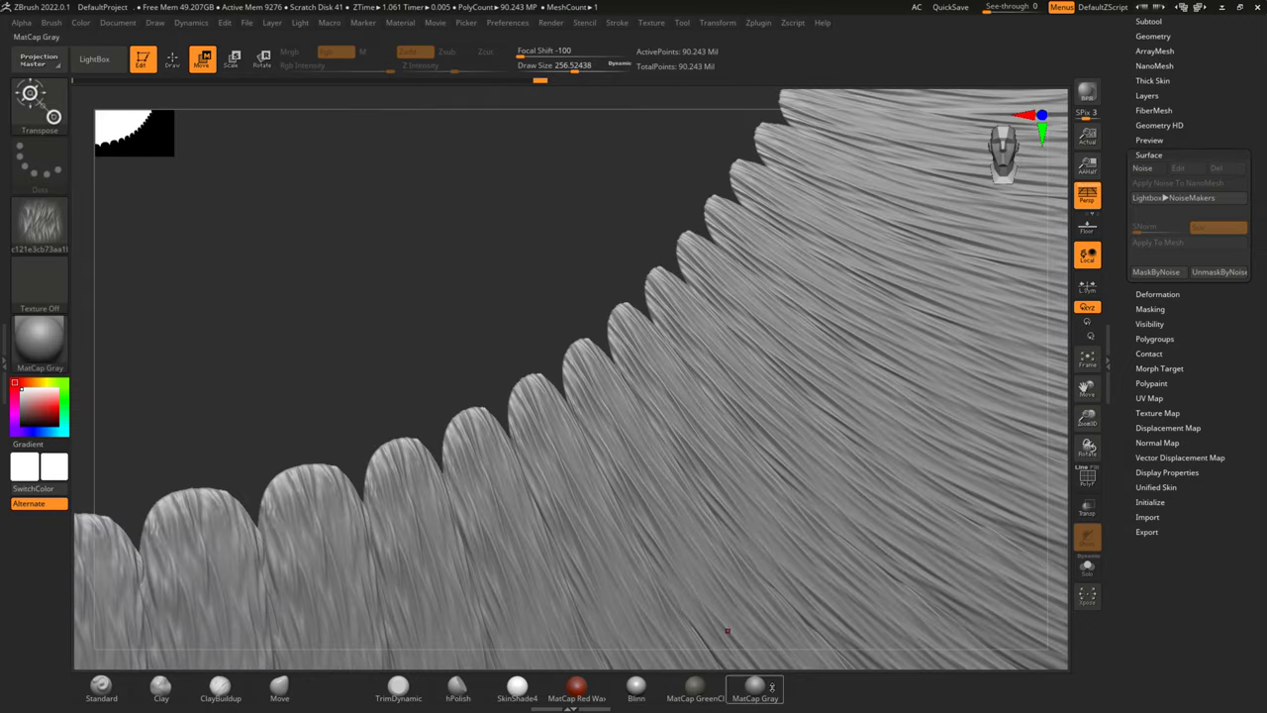
{"action": "left_click_drag", "start_coordinate": [360, 357], "coordinate": [692, 157]}
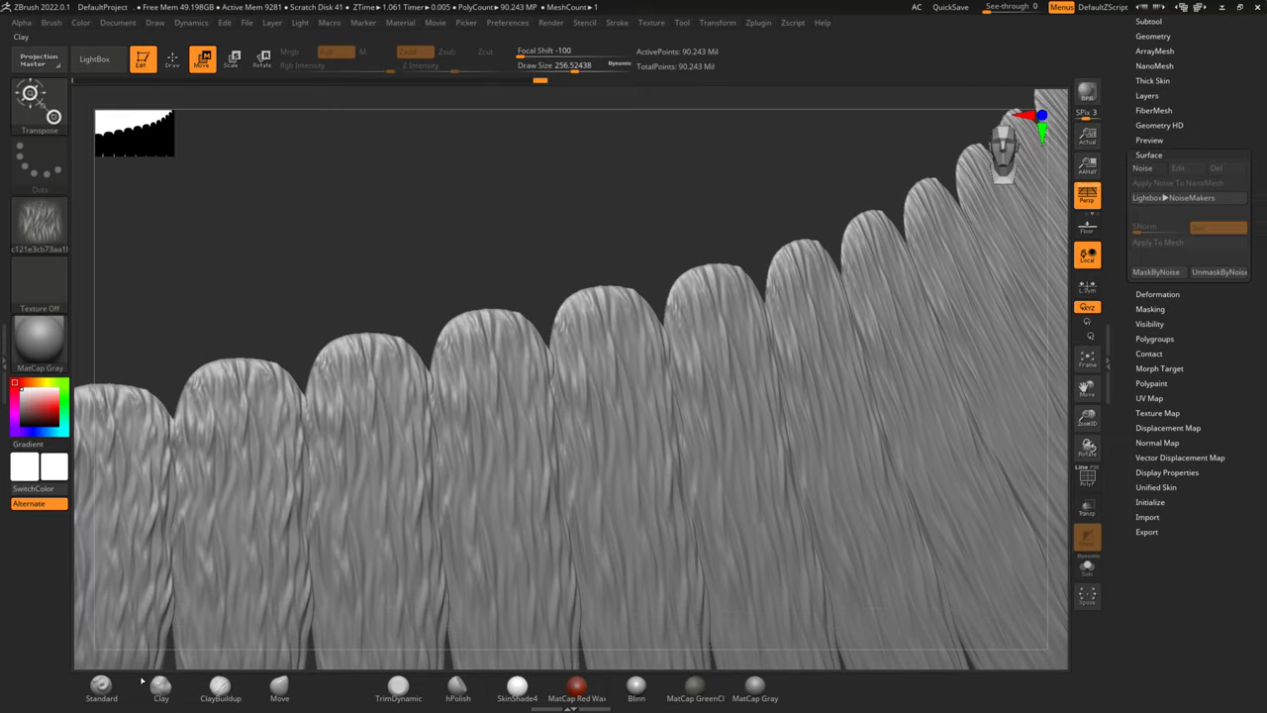
{"action": "left_click", "coordinate": [101, 685]}
Assign the imported fur texture as the Standard brush's alpha and turn the view onto the feathers.
{"action": "left_click", "coordinate": [40, 225]}
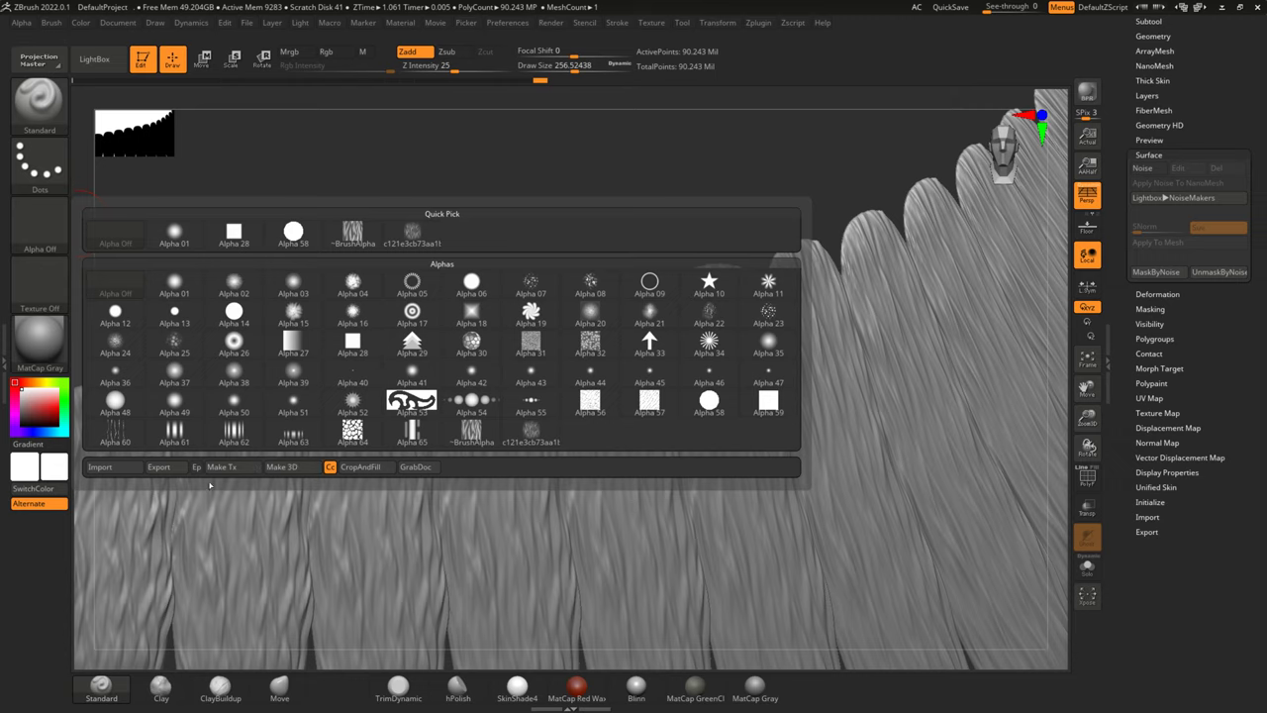
{"action": "left_click", "coordinate": [107, 468]}
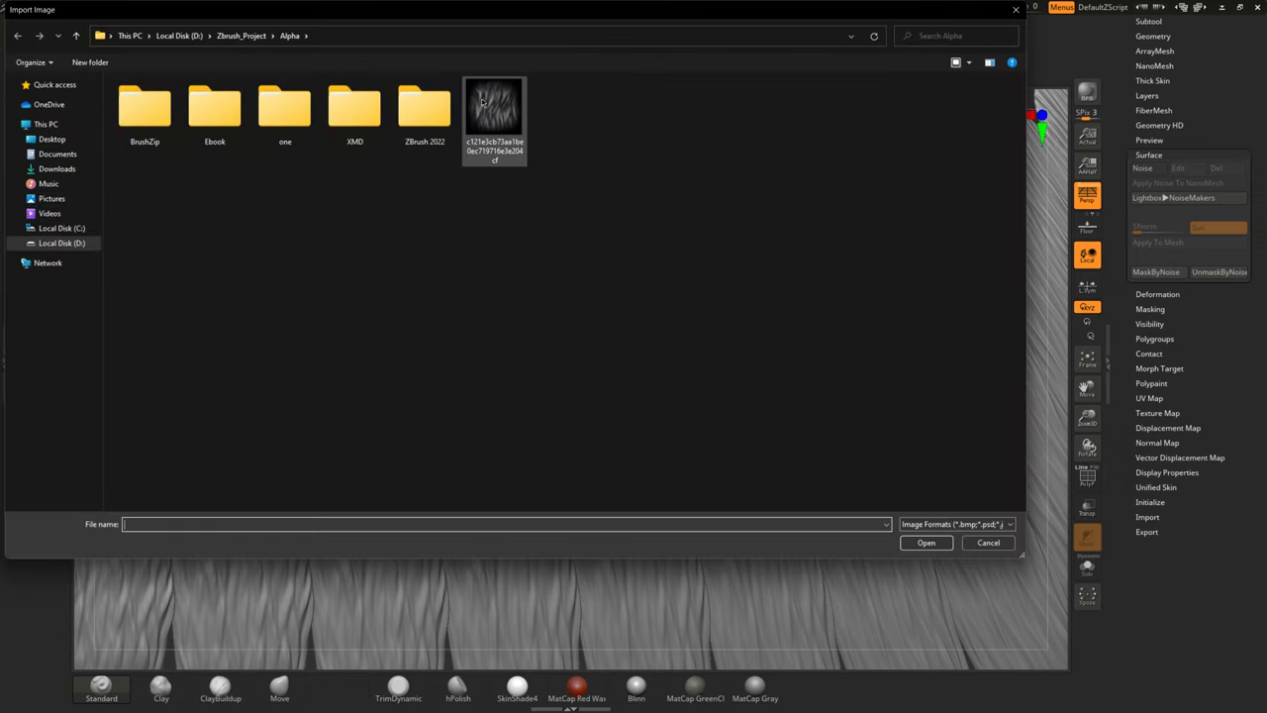
{"action": "left_click", "coordinate": [986, 543]}
{"action": "left_click", "coordinate": [39, 163]}
{"action": "left_click", "coordinate": [39, 226]}
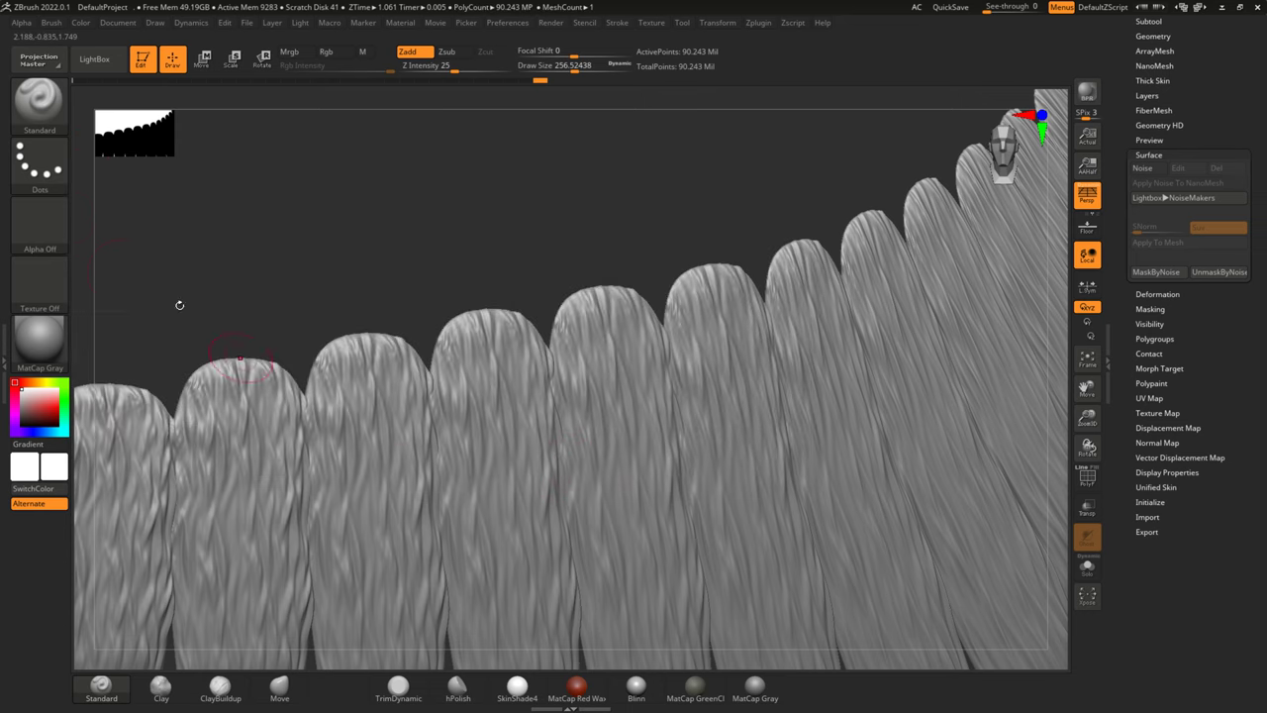
{"action": "left_click", "coordinate": [40, 225]}
{"action": "left_click", "coordinate": [472, 431]}
{"action": "mouse_move", "coordinate": [741, 164]}
{"action": "left_mouse_down"}
{"action": "mouse_move", "coordinate": [626, 147]}
{"action": "mouse_move", "coordinate": [565, 162]}
{"action": "mouse_move", "coordinate": [403, 397]}
{"action": "left_mouse_up"}
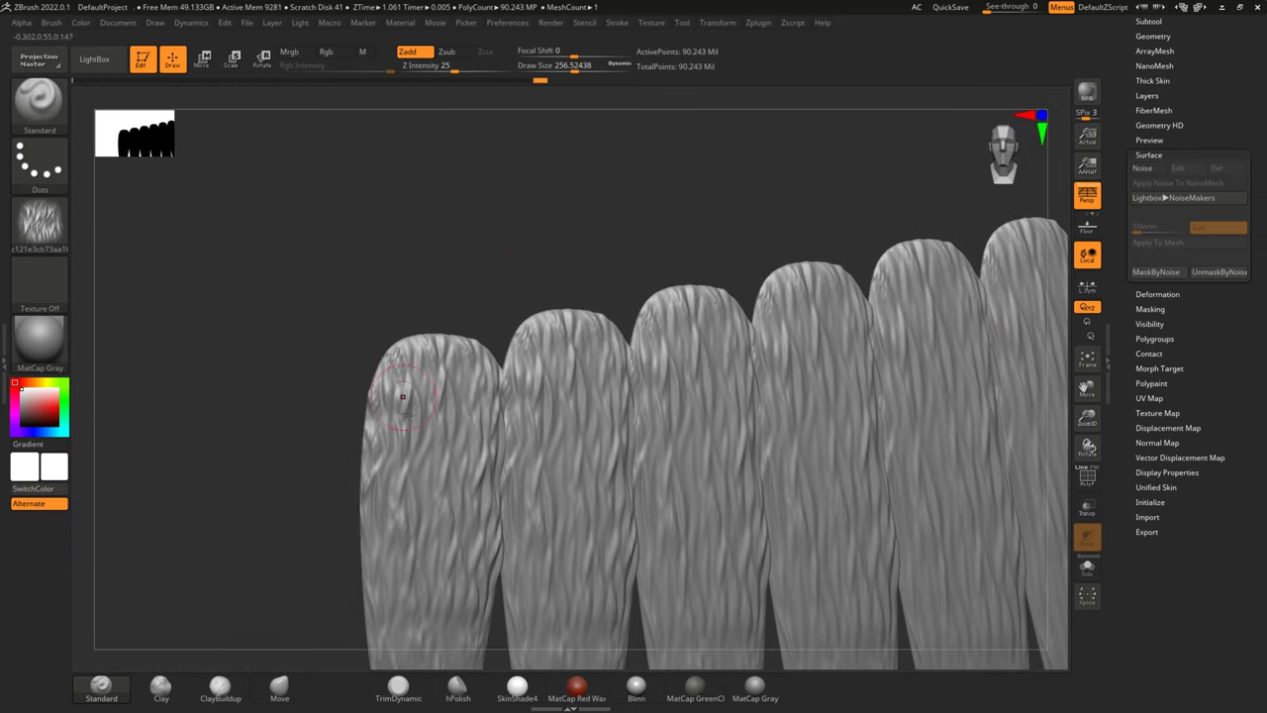
{"action": "scroll", "coordinate": [408, 424], "scroll_direction": "up", "scroll_amount": 3}
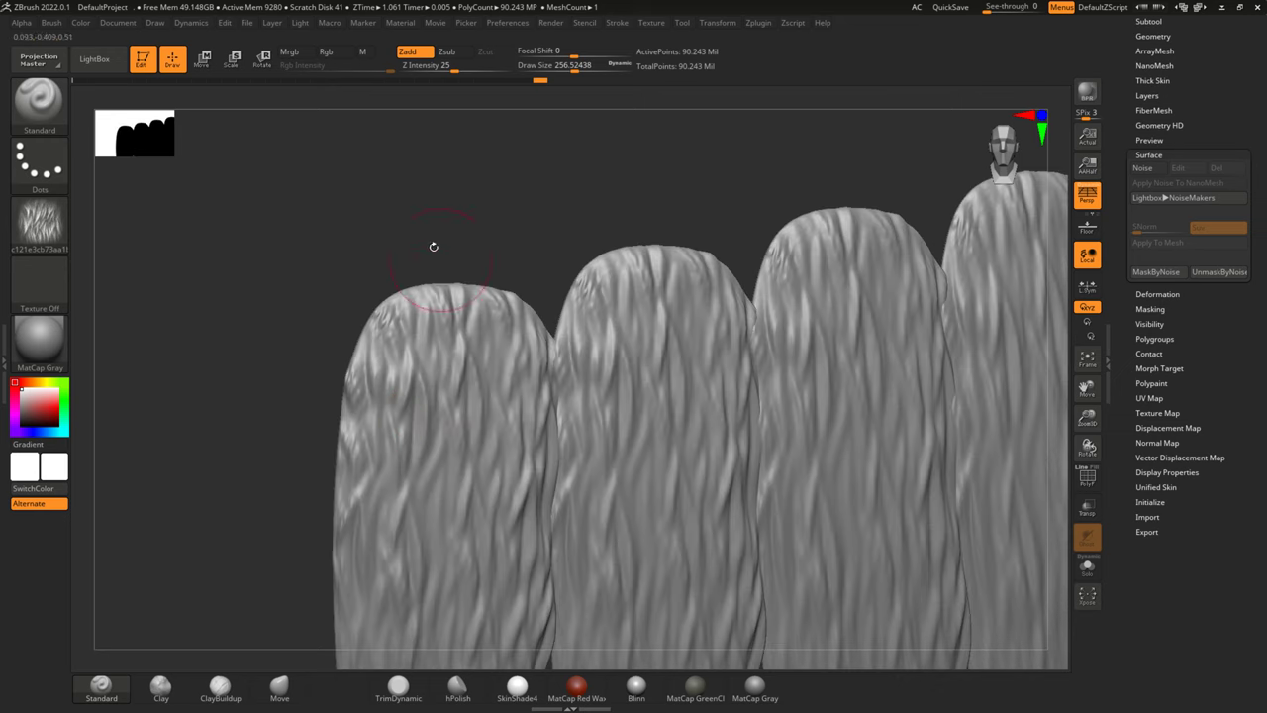
{"action": "left_click", "coordinate": [40, 163]}
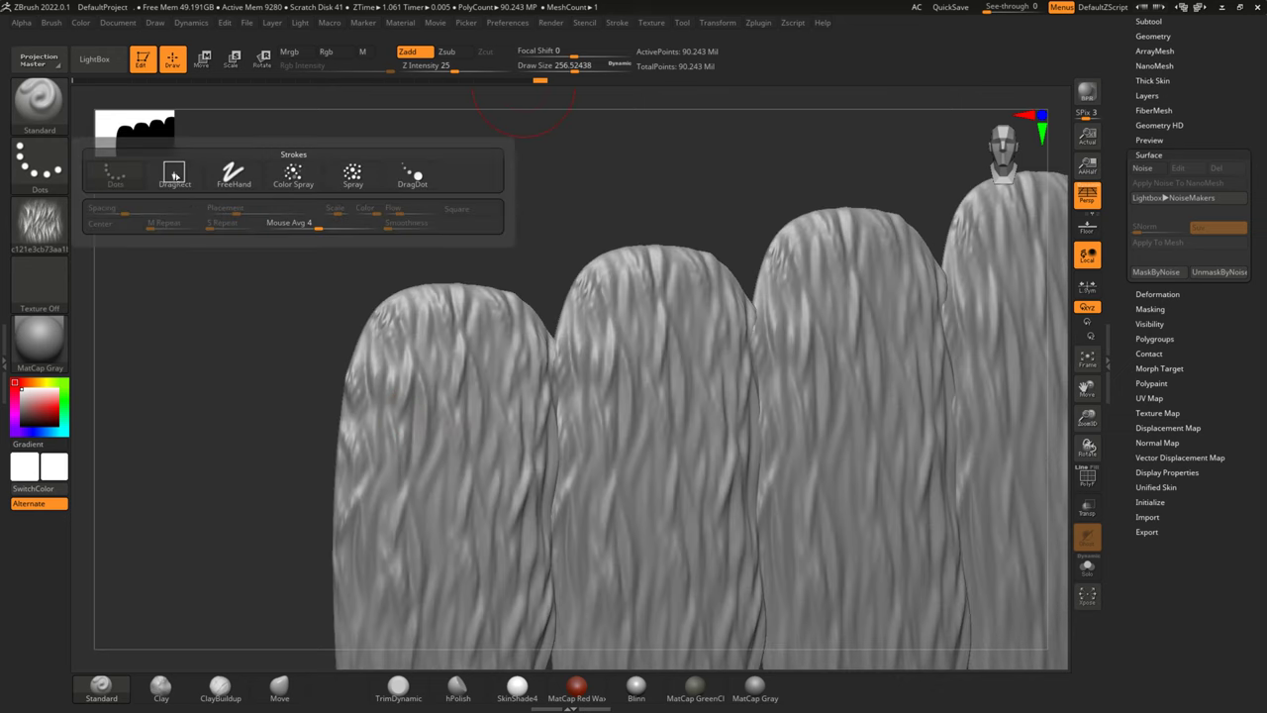
Switch the brush to the DragRect stroke, set Focal Shift to 0, and re-enable Surface Noise.
{"action": "left_click", "coordinate": [175, 175]}
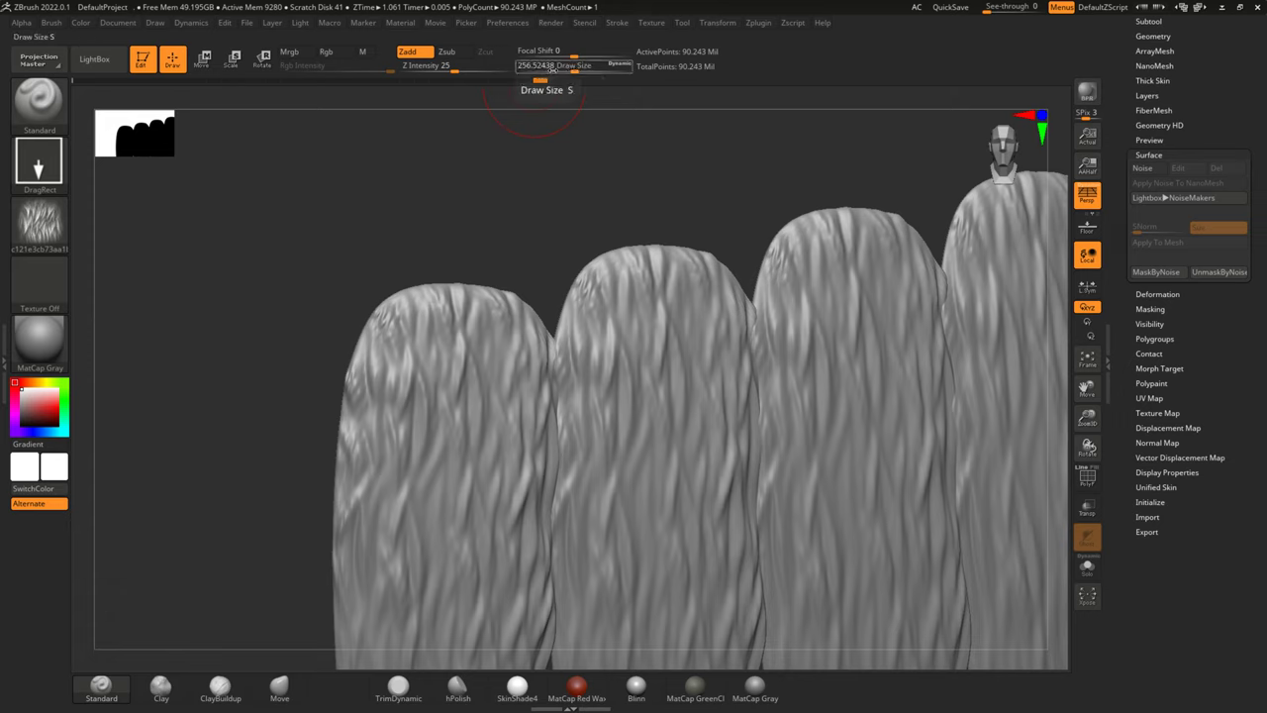
{"action": "left_click_drag", "start_coordinate": [573, 57], "coordinate": [513, 51]}
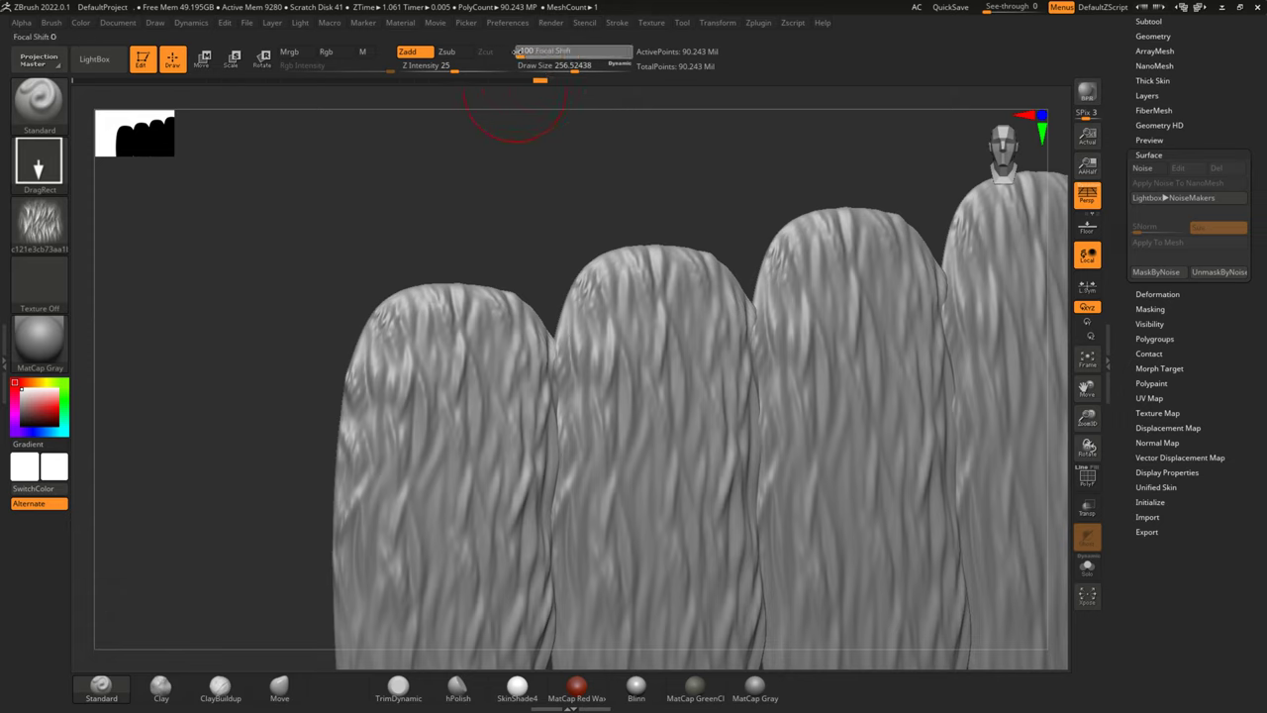
{"action": "key", "text": "ctrl"}
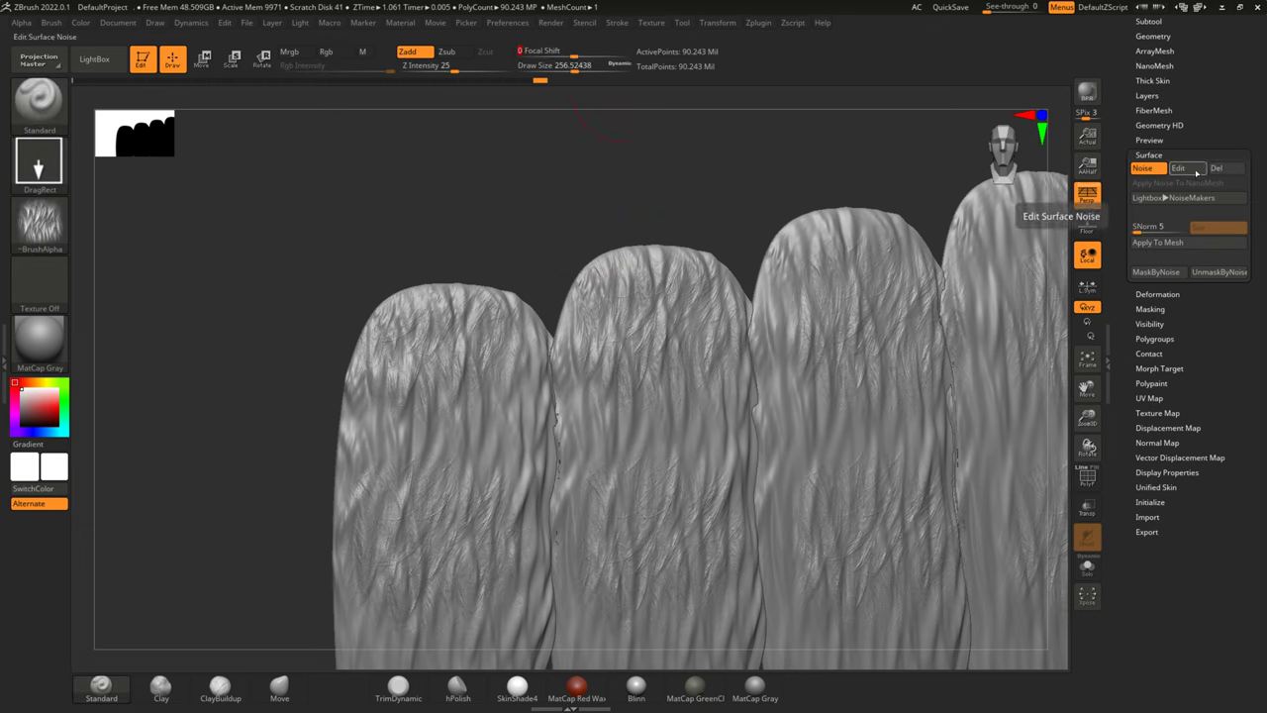
{"action": "left_click", "coordinate": [1158, 242]}
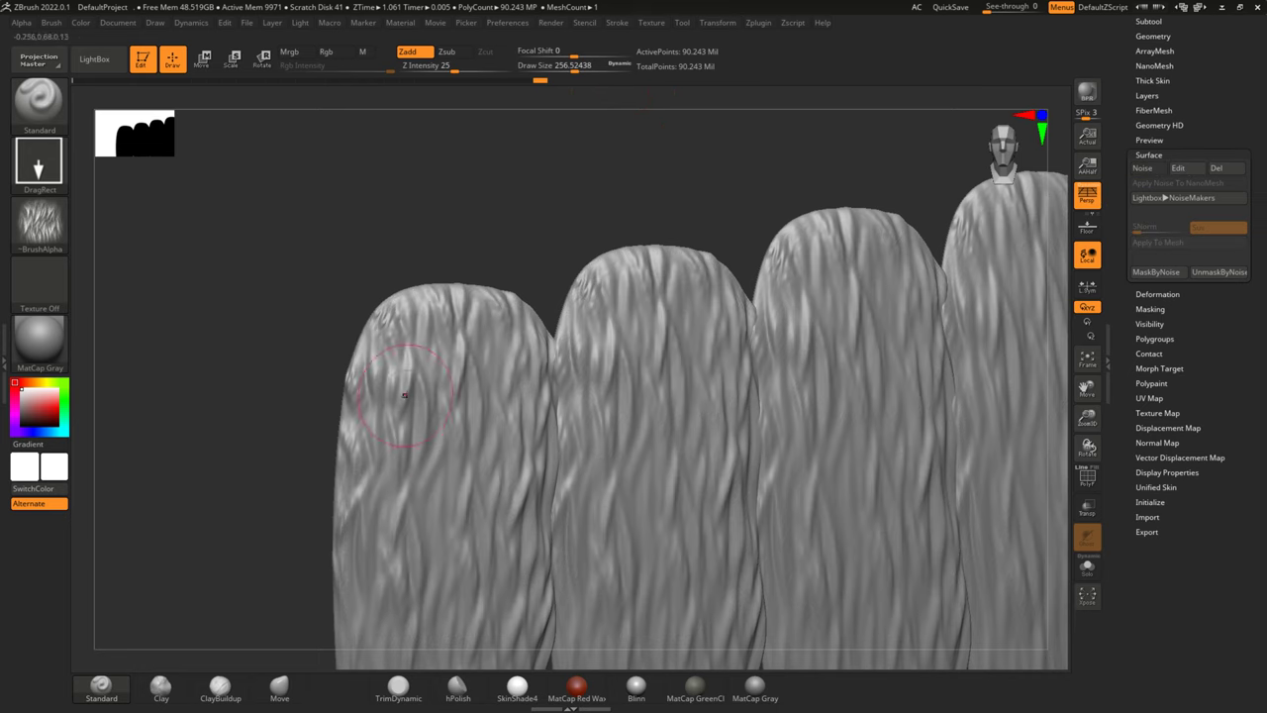
Turn the view toward the first feather and stamp fur-alpha detail across its top.
{"action": "left_click_drag", "start_coordinate": [216, 323], "coordinate": [461, 231]}
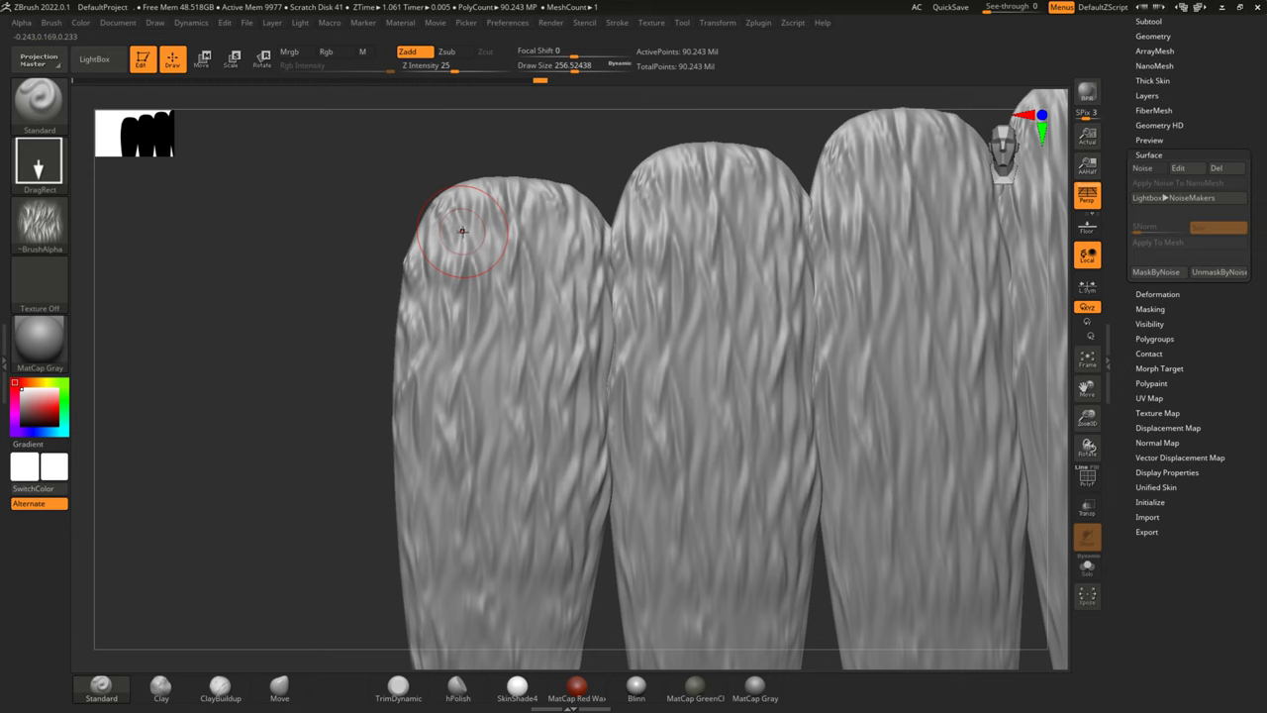
{"action": "left_click_drag", "start_coordinate": [468, 287], "coordinate": [515, 198]}
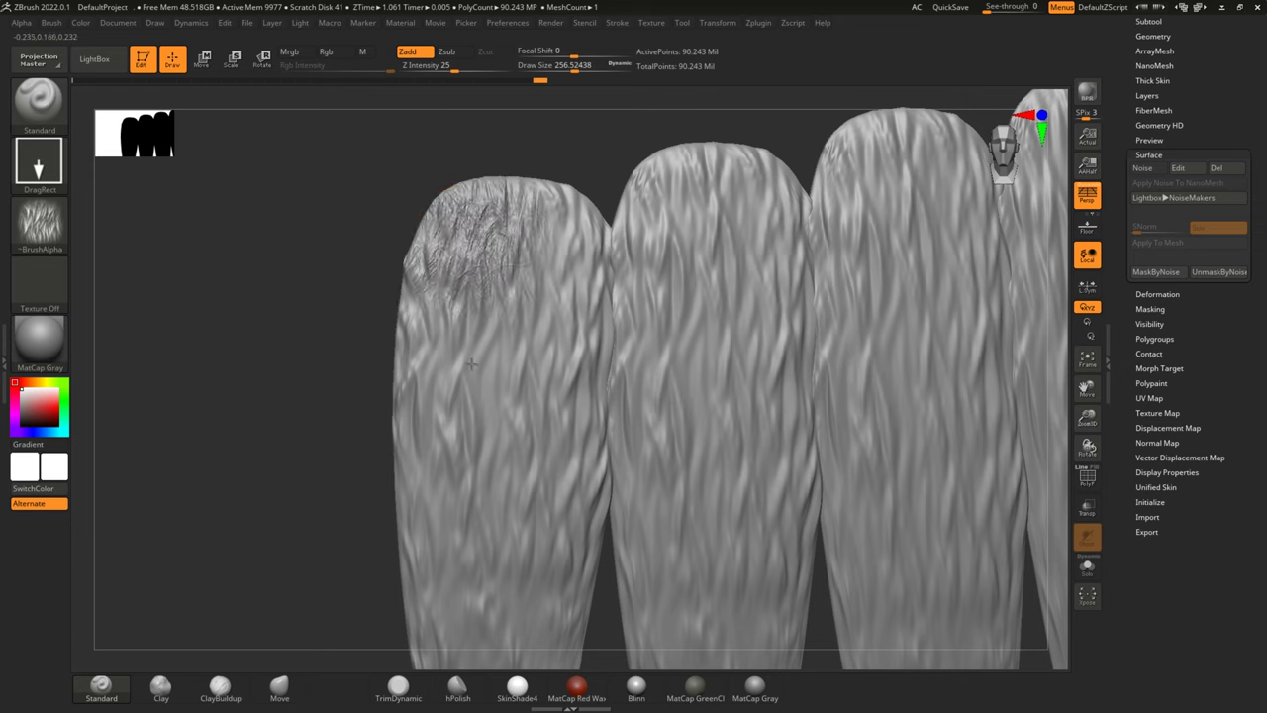
{"action": "left_click_drag", "start_coordinate": [555, 331], "coordinate": [584, 366]}
{"action": "left_click_drag", "start_coordinate": [560, 503], "coordinate": [560, 525]}
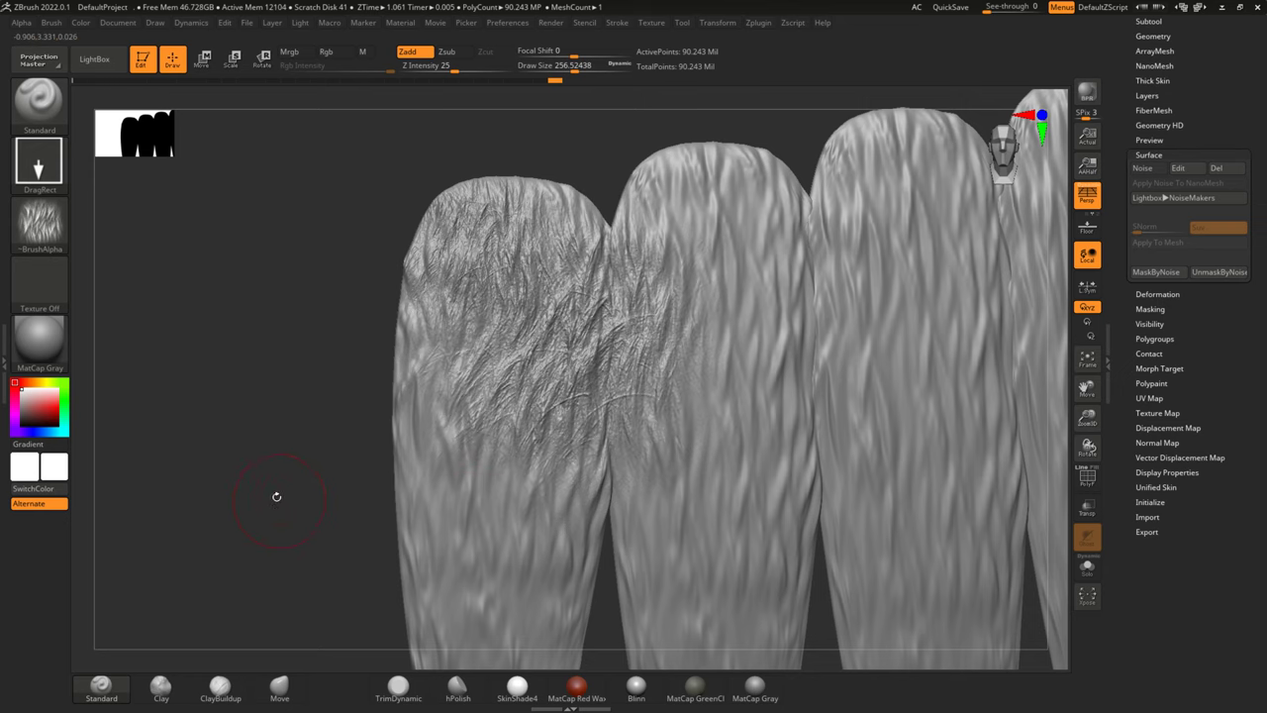
Tilt the view and extend the fur stamps down toward the first feather's tapered tip.
{"action": "left_click_drag", "start_coordinate": [276, 497], "coordinate": [401, 259]}
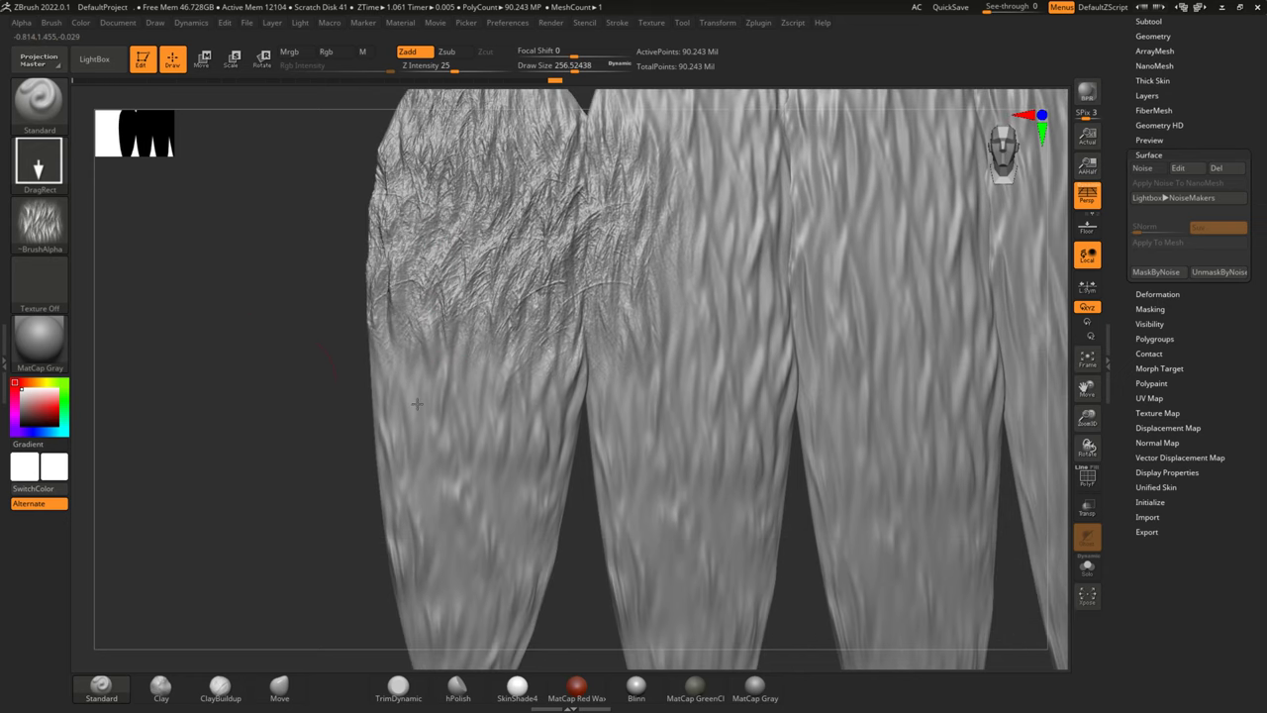
{"action": "mouse_move", "coordinate": [257, 353]}
{"action": "left_mouse_down"}
{"action": "mouse_move", "coordinate": [429, 307]}
{"action": "mouse_move", "coordinate": [476, 356]}
{"action": "left_mouse_up"}
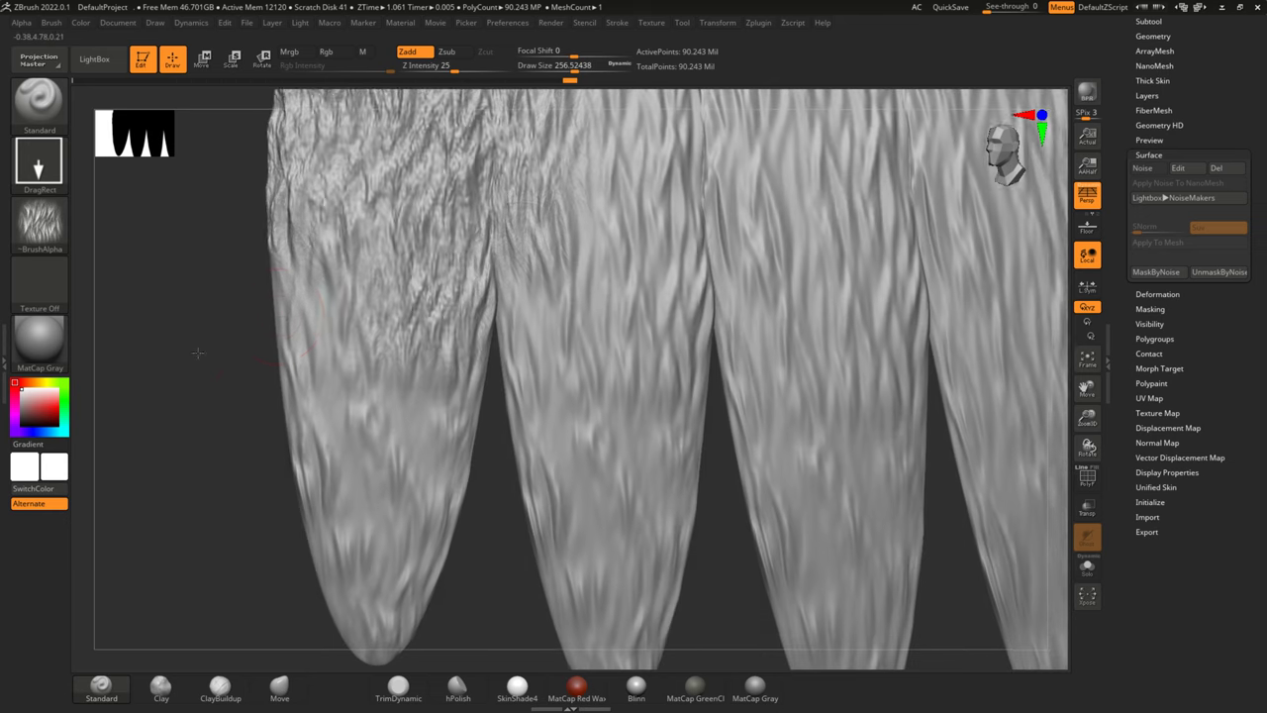
{"action": "mouse_move", "coordinate": [224, 462]}
{"action": "left_mouse_down"}
{"action": "mouse_move", "coordinate": [286, 297]}
{"action": "mouse_move", "coordinate": [376, 302]}
{"action": "left_mouse_up"}
{"action": "mouse_move", "coordinate": [340, 419]}
{"action": "left_mouse_down"}
{"action": "mouse_move", "coordinate": [482, 591]}
{"action": "mouse_move", "coordinate": [302, 177]}
{"action": "mouse_move", "coordinate": [416, 396]}
{"action": "left_mouse_up"}
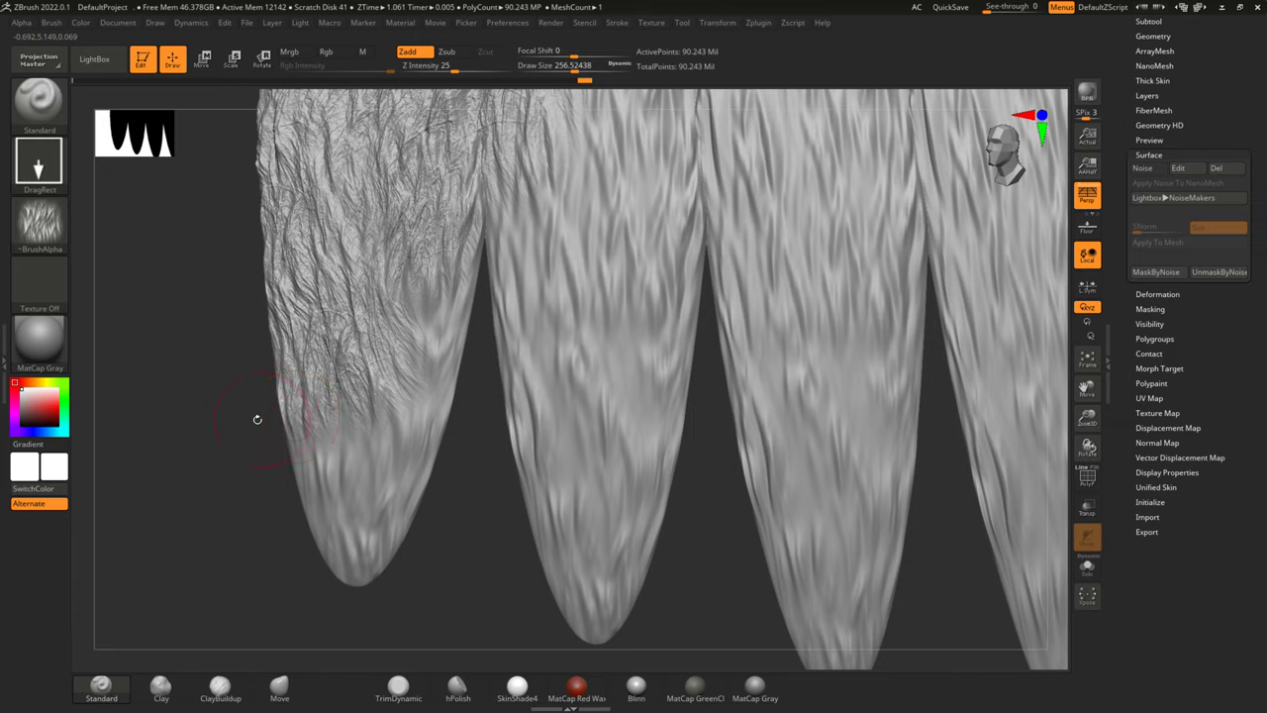
{"action": "left_click_drag", "start_coordinate": [260, 419], "coordinate": [385, 338]}
{"action": "mouse_move", "coordinate": [433, 466]}
{"action": "left_mouse_down"}
{"action": "mouse_move", "coordinate": [149, 263]}
{"action": "mouse_move", "coordinate": [439, 410]}
{"action": "left_mouse_up"}
{"action": "key", "text": "ctrl"}
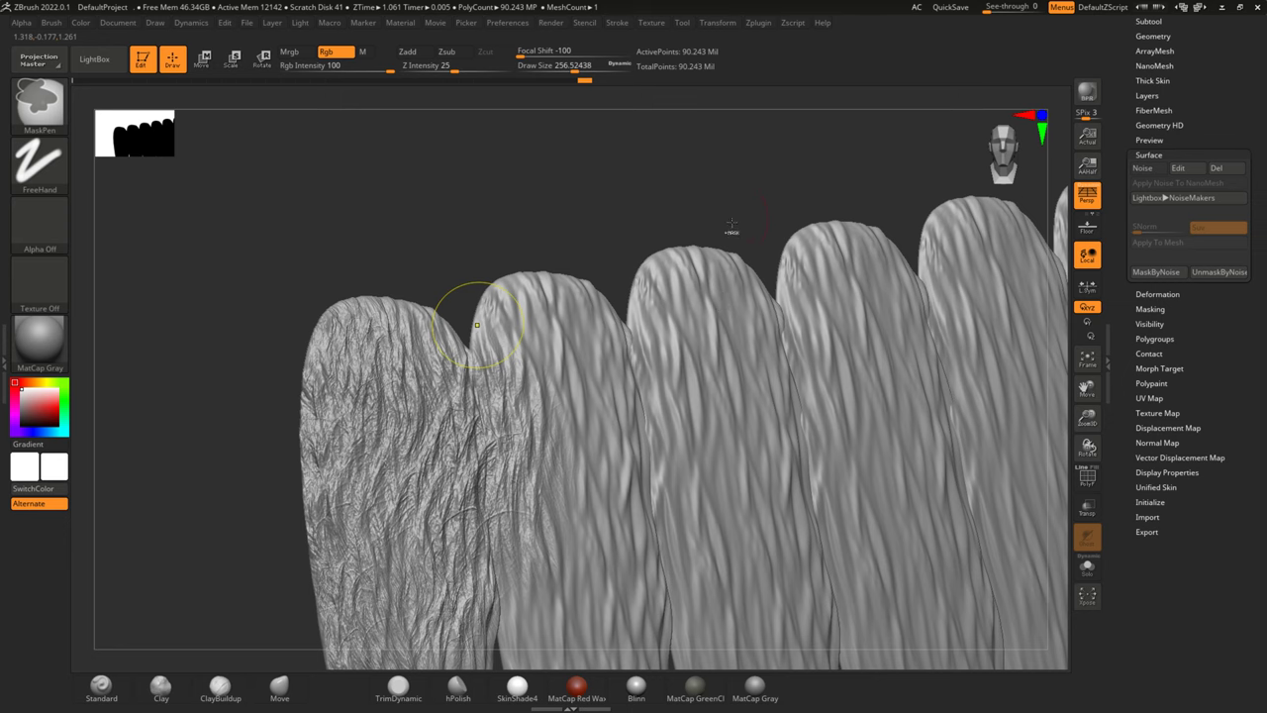
Expand Tool > Layers and undo the left feather's fur stamps with two Ctrl+Z presses.
{"action": "left_click_drag", "start_coordinate": [707, 207], "coordinate": [622, 390]}
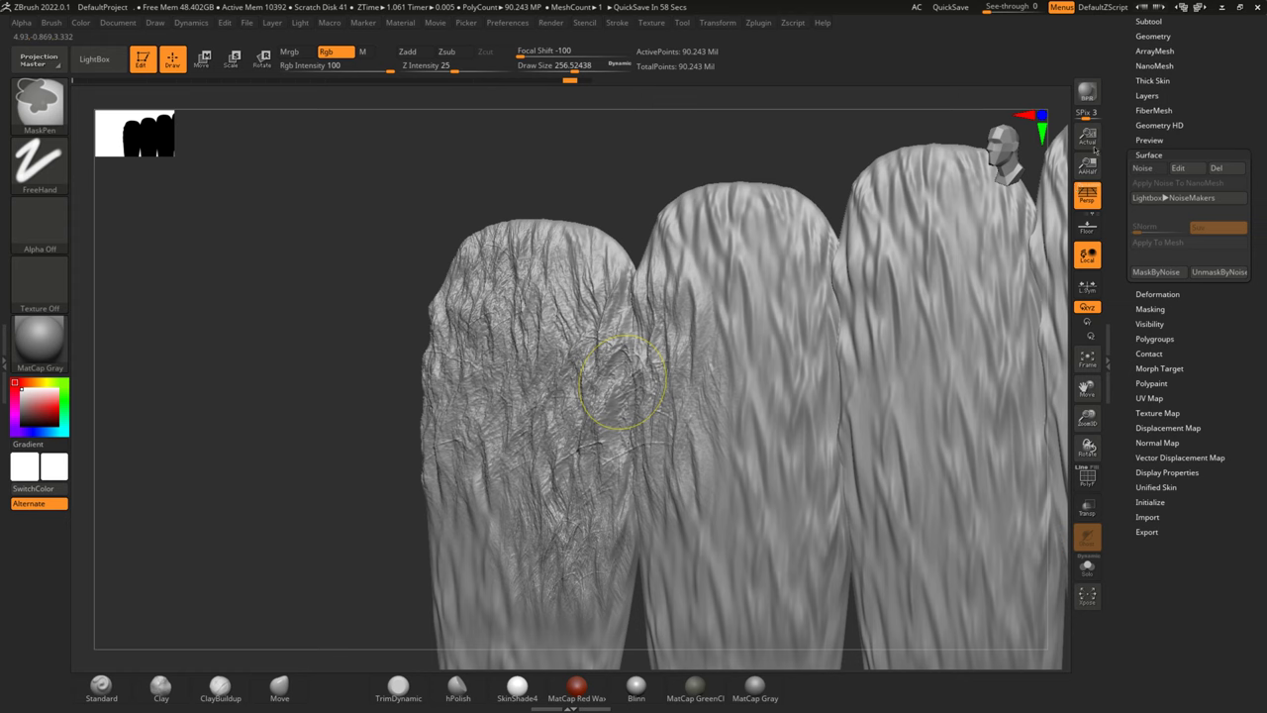
{"action": "left_click", "coordinate": [1148, 98]}
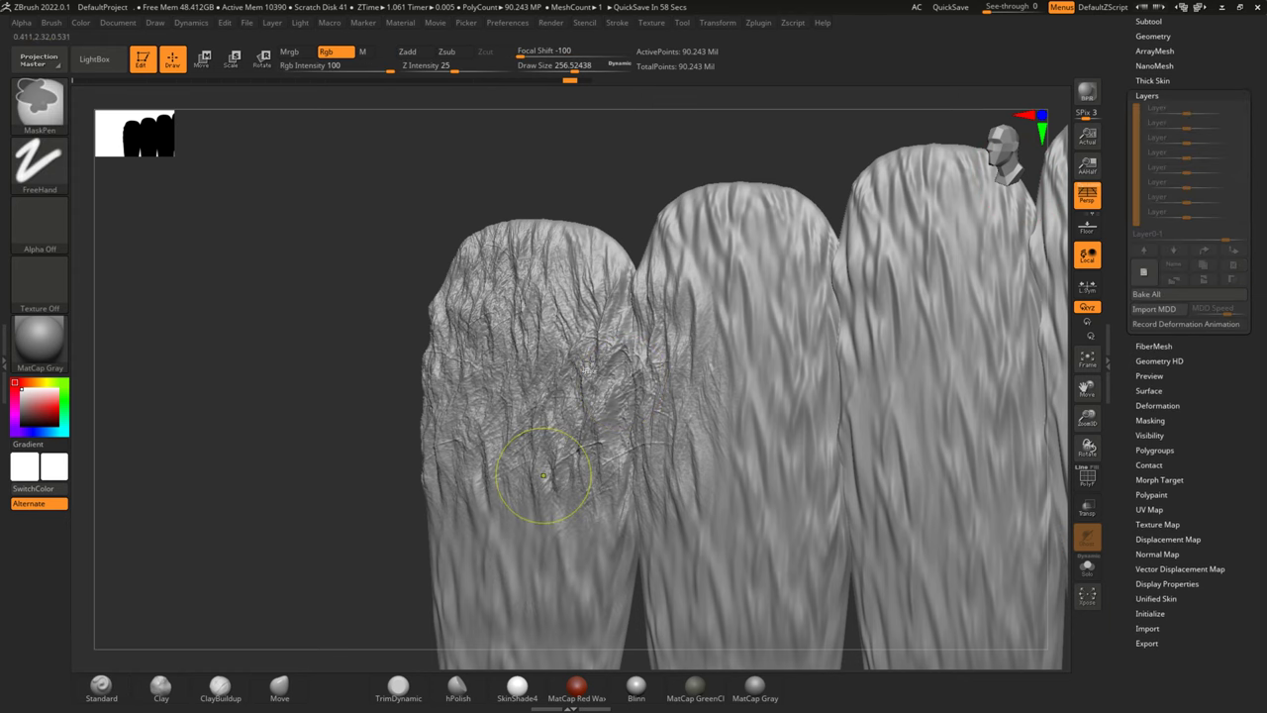
{"action": "left_click_drag", "start_coordinate": [542, 475], "coordinate": [597, 383]}
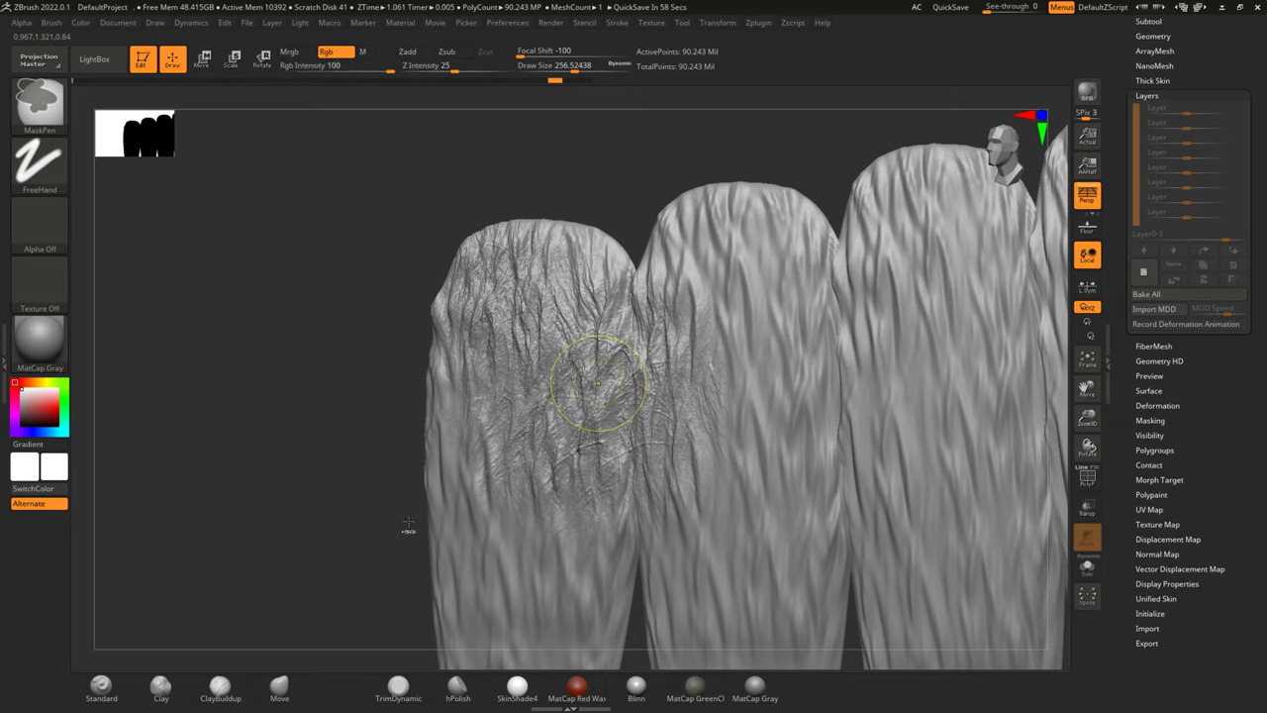
{"action": "key", "text": "ctrl+z"}
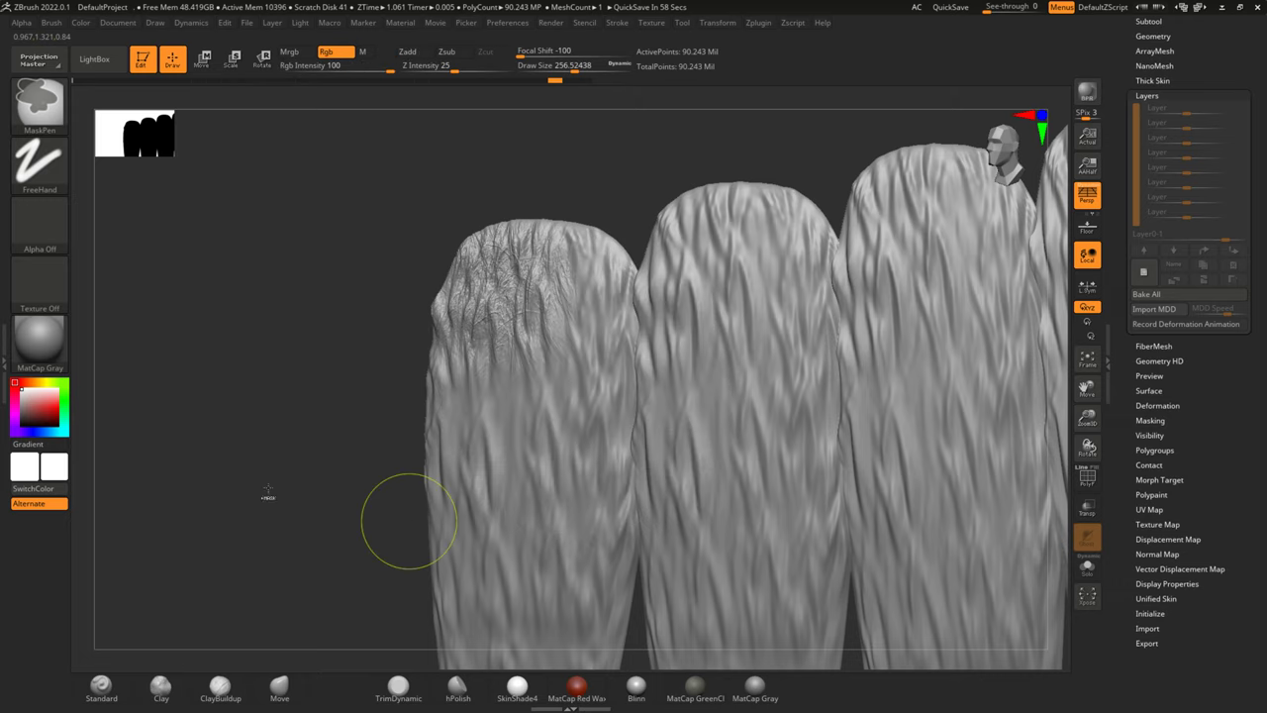
{"action": "key", "text": "ctrl+z"}
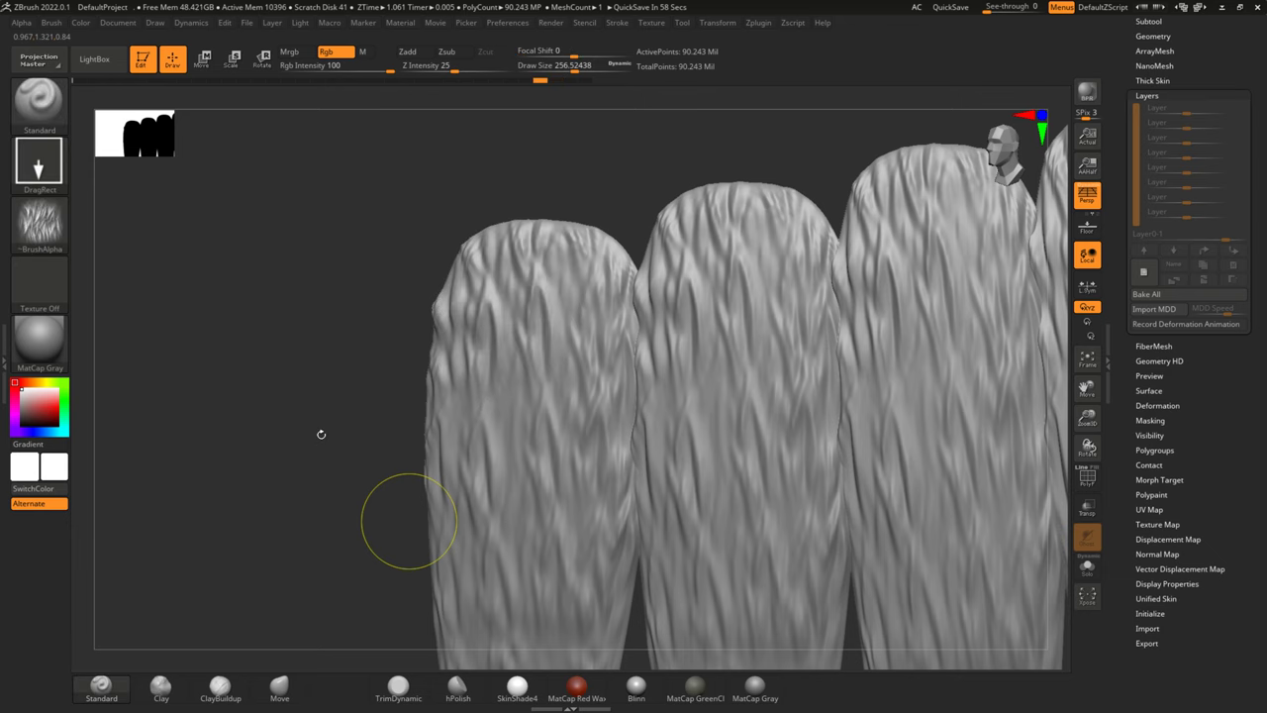
Stamp fur-alpha patches over the left feather's upper middle and the second and third feathers.
{"action": "mouse_move", "coordinate": [340, 416]}
{"action": "left_mouse_down", "text": "shift"}
{"action": "mouse_move", "coordinate": [335, 336]}
{"action": "mouse_move", "coordinate": [266, 418]}
{"action": "left_mouse_up", "text": "shift"}
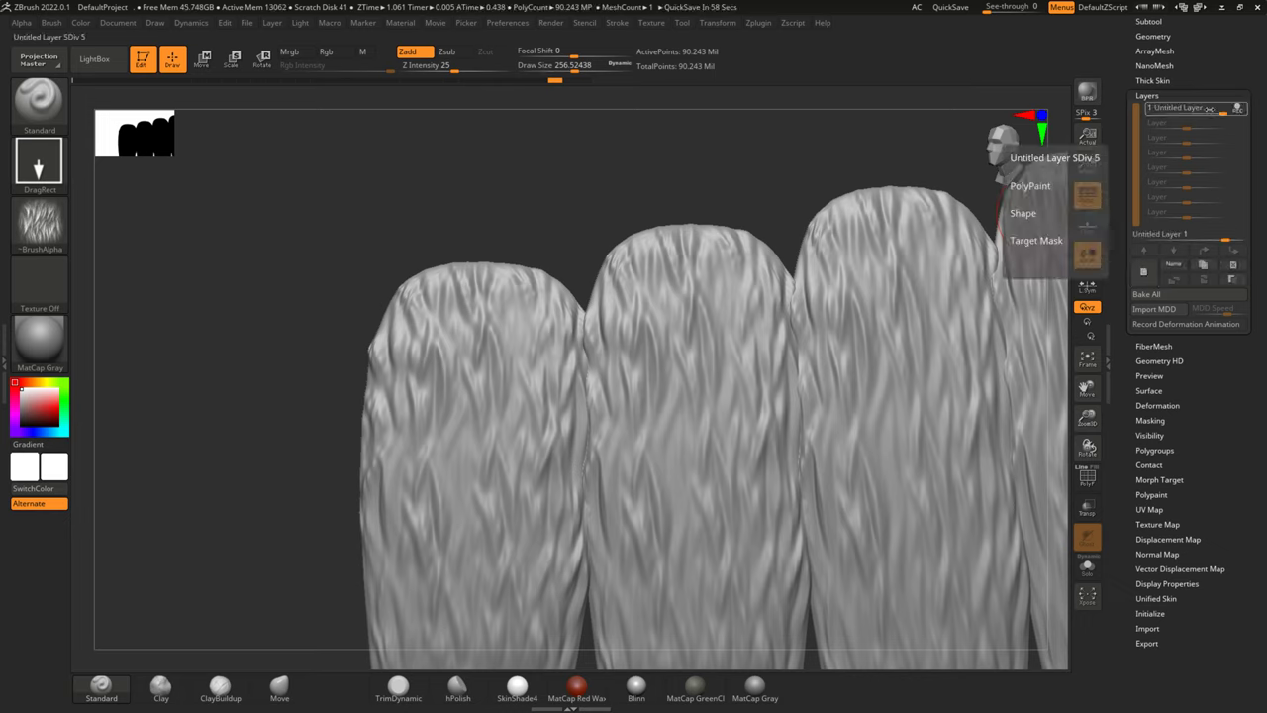
{"action": "left_click_drag", "start_coordinate": [437, 312], "coordinate": [445, 327]}
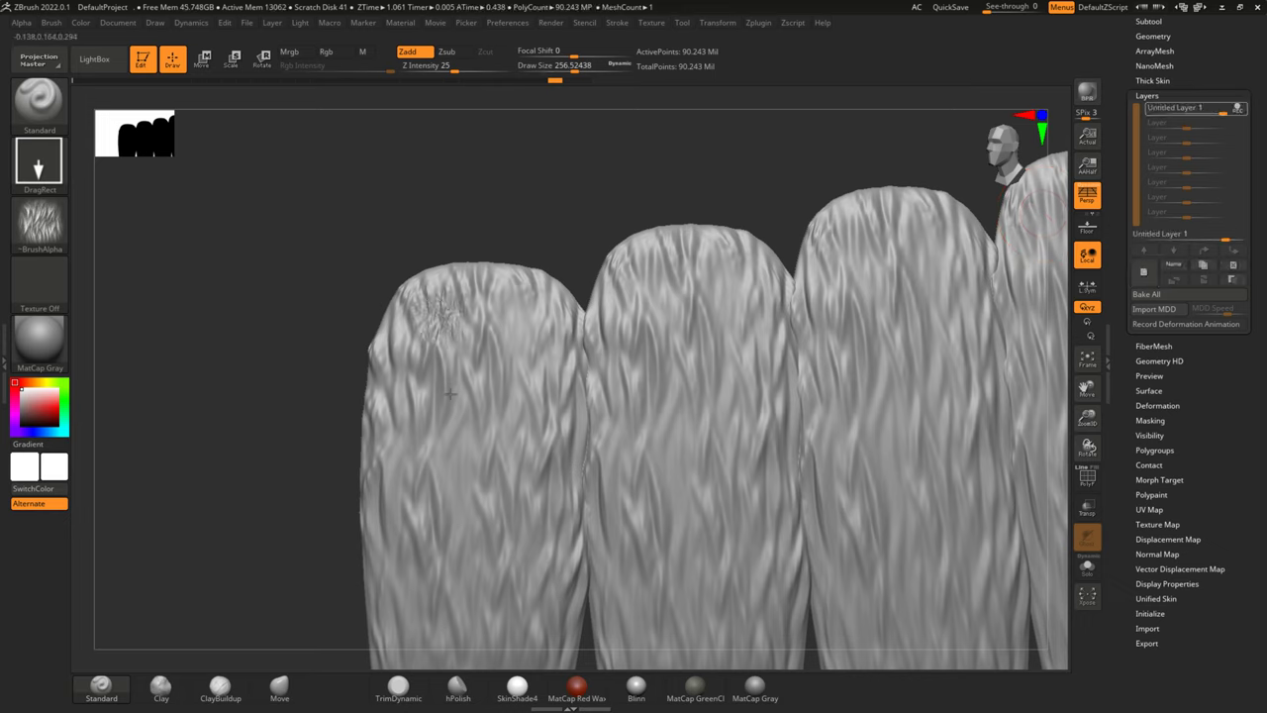
{"action": "mouse_move", "coordinate": [450, 394]}
{"action": "left_mouse_down"}
{"action": "mouse_move", "coordinate": [475, 418]}
{"action": "mouse_move", "coordinate": [530, 552]}
{"action": "mouse_move", "coordinate": [538, 297]}
{"action": "mouse_move", "coordinate": [555, 326]}
{"action": "mouse_move", "coordinate": [651, 302]}
{"action": "mouse_move", "coordinate": [633, 287]}
{"action": "mouse_move", "coordinate": [736, 274]}
{"action": "mouse_move", "coordinate": [782, 287]}
{"action": "left_mouse_up"}
{"action": "mouse_move", "coordinate": [757, 393]}
{"action": "left_mouse_down"}
{"action": "mouse_move", "coordinate": [831, 396]}
{"action": "mouse_move", "coordinate": [772, 425]}
{"action": "mouse_move", "coordinate": [723, 555]}
{"action": "mouse_move", "coordinate": [693, 396]}
{"action": "mouse_move", "coordinate": [633, 416]}
{"action": "mouse_move", "coordinate": [634, 500]}
{"action": "mouse_move", "coordinate": [653, 441]}
{"action": "mouse_move", "coordinate": [589, 435]}
{"action": "left_mouse_up"}
{"action": "left_click_drag", "start_coordinate": [615, 566], "coordinate": [624, 515]}
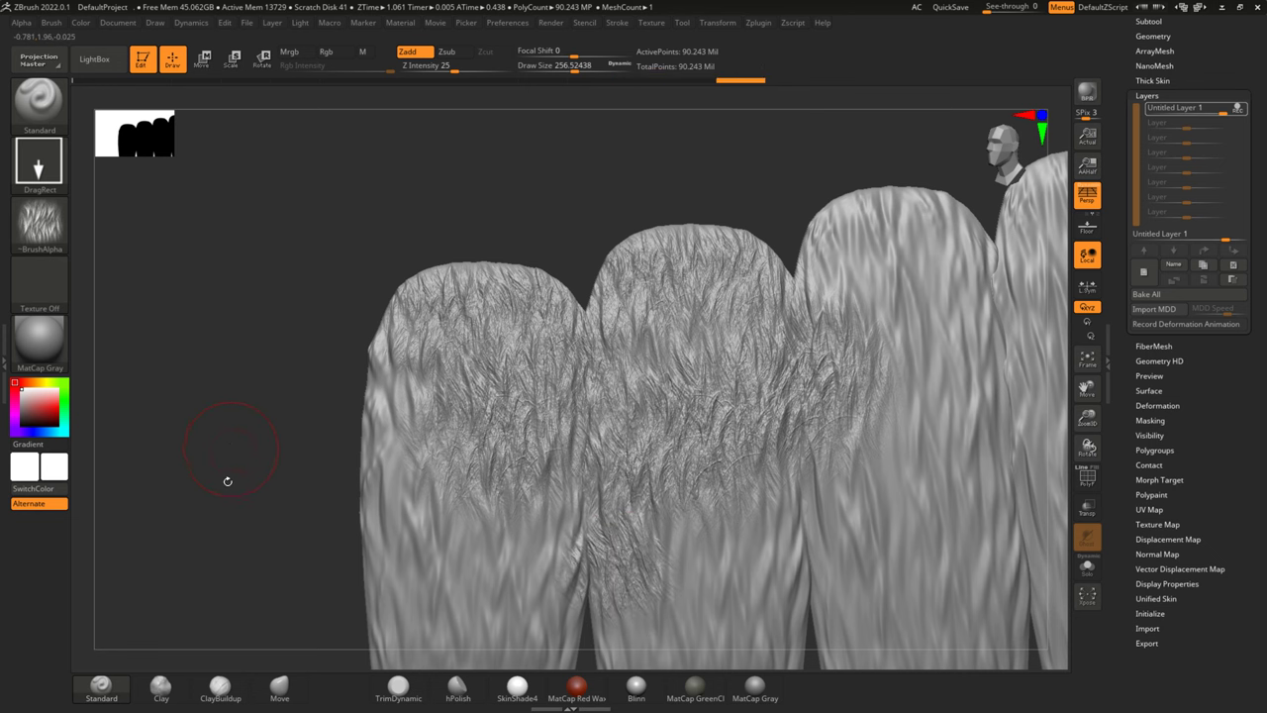
Stamp more fur strands down the left feather from its top to near its tip.
{"action": "left_click_drag", "start_coordinate": [228, 475], "coordinate": [270, 322], "text": "alt"}
{"action": "mouse_move", "coordinate": [486, 306]}
{"action": "left_mouse_down"}
{"action": "mouse_move", "coordinate": [436, 262]}
{"action": "mouse_move", "coordinate": [465, 218]}
{"action": "mouse_move", "coordinate": [434, 370]}
{"action": "left_mouse_up"}
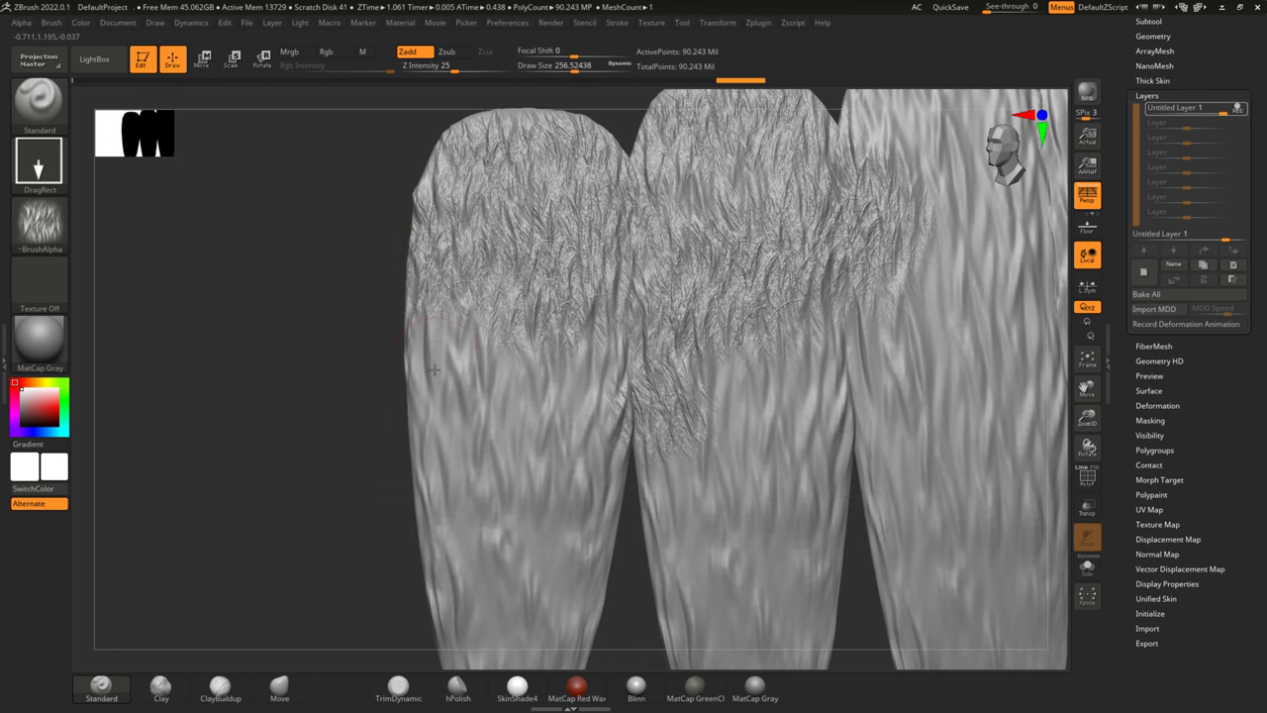
{"action": "left_click_drag", "start_coordinate": [436, 432], "coordinate": [505, 424]}
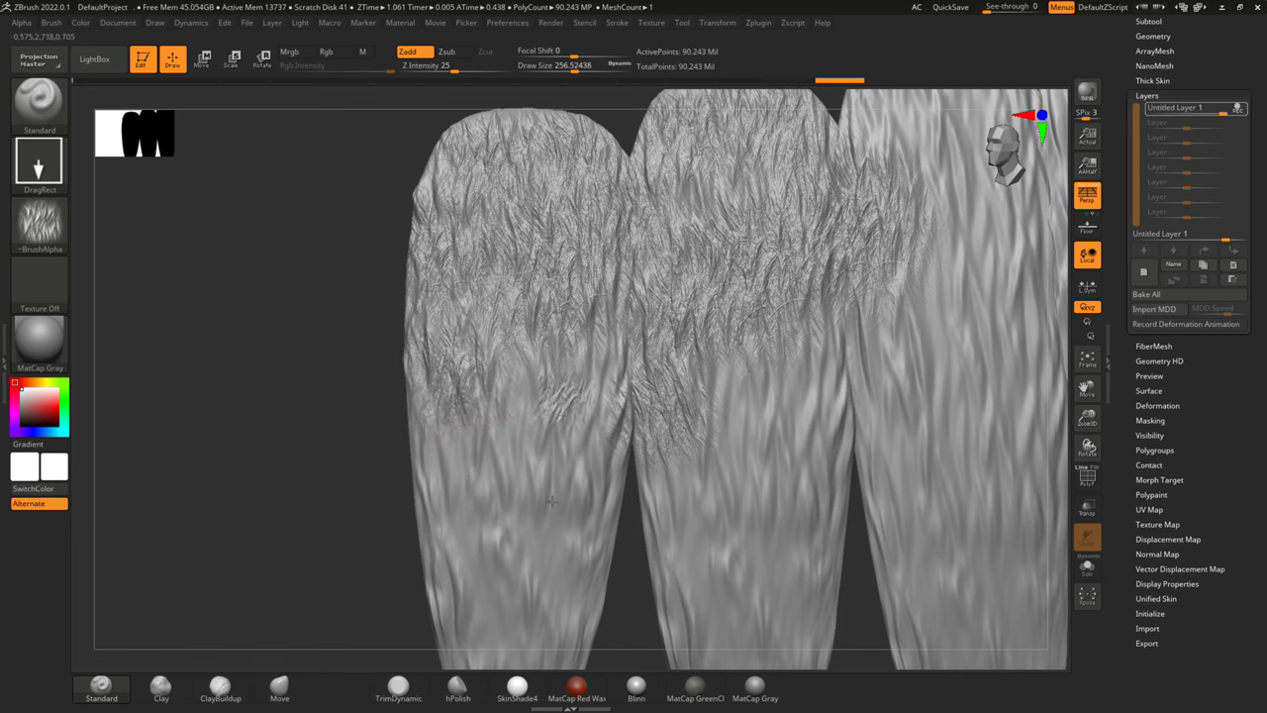
{"action": "left_click_drag", "start_coordinate": [540, 466], "coordinate": [604, 341]}
{"action": "left_click_drag", "start_coordinate": [495, 535], "coordinate": [436, 425]}
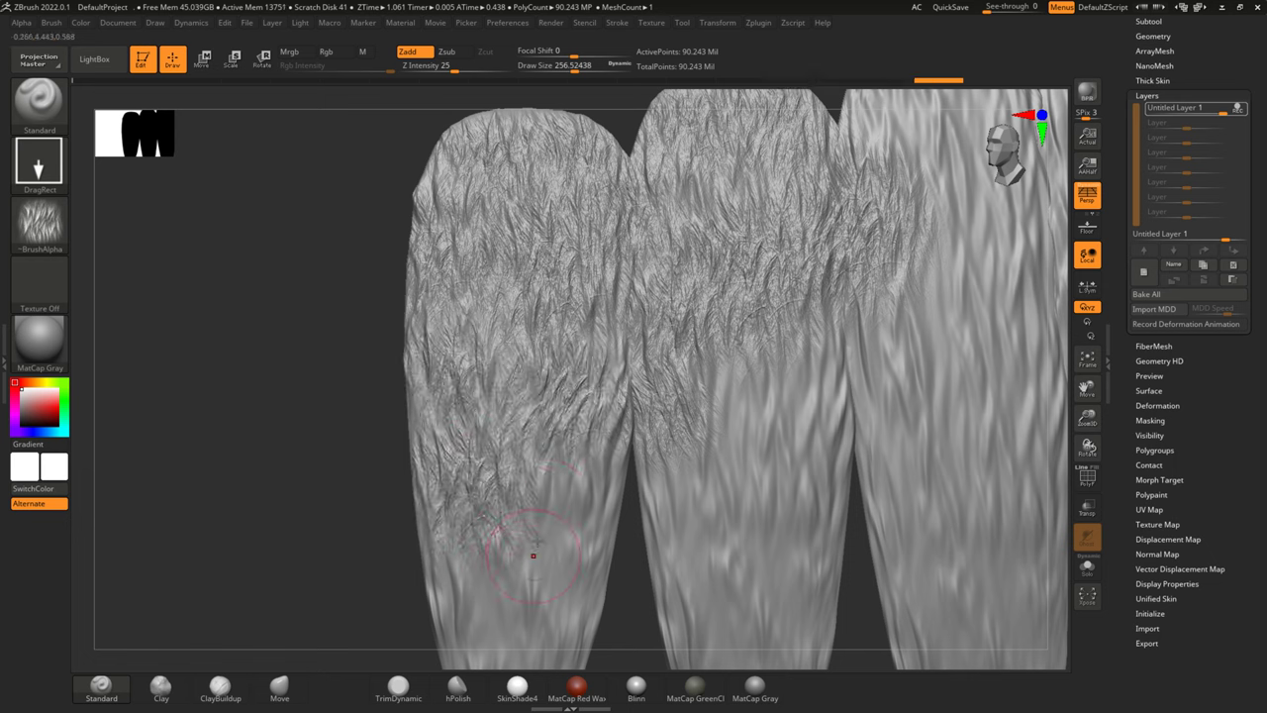
{"action": "left_click_drag", "start_coordinate": [575, 594], "coordinate": [559, 480]}
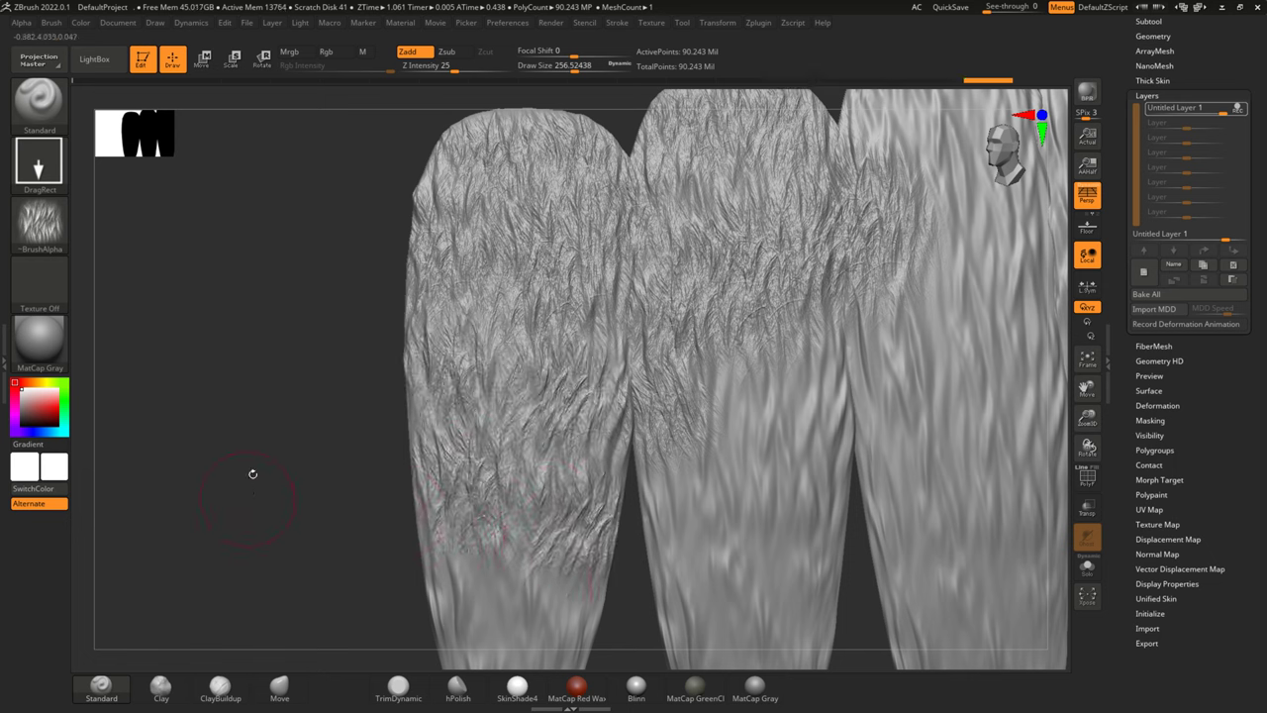
{"action": "left_click_drag", "start_coordinate": [252, 474], "coordinate": [267, 365]}
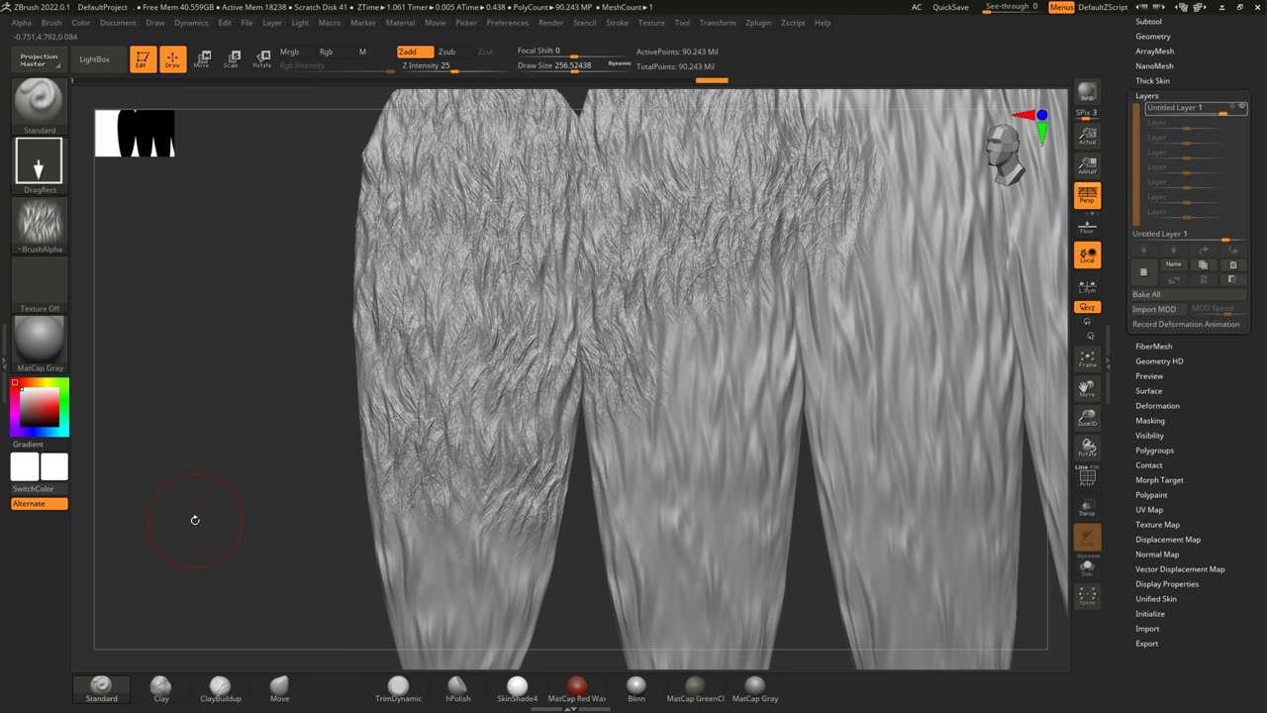
{"action": "left_click_drag", "start_coordinate": [195, 520], "coordinate": [532, 428]}
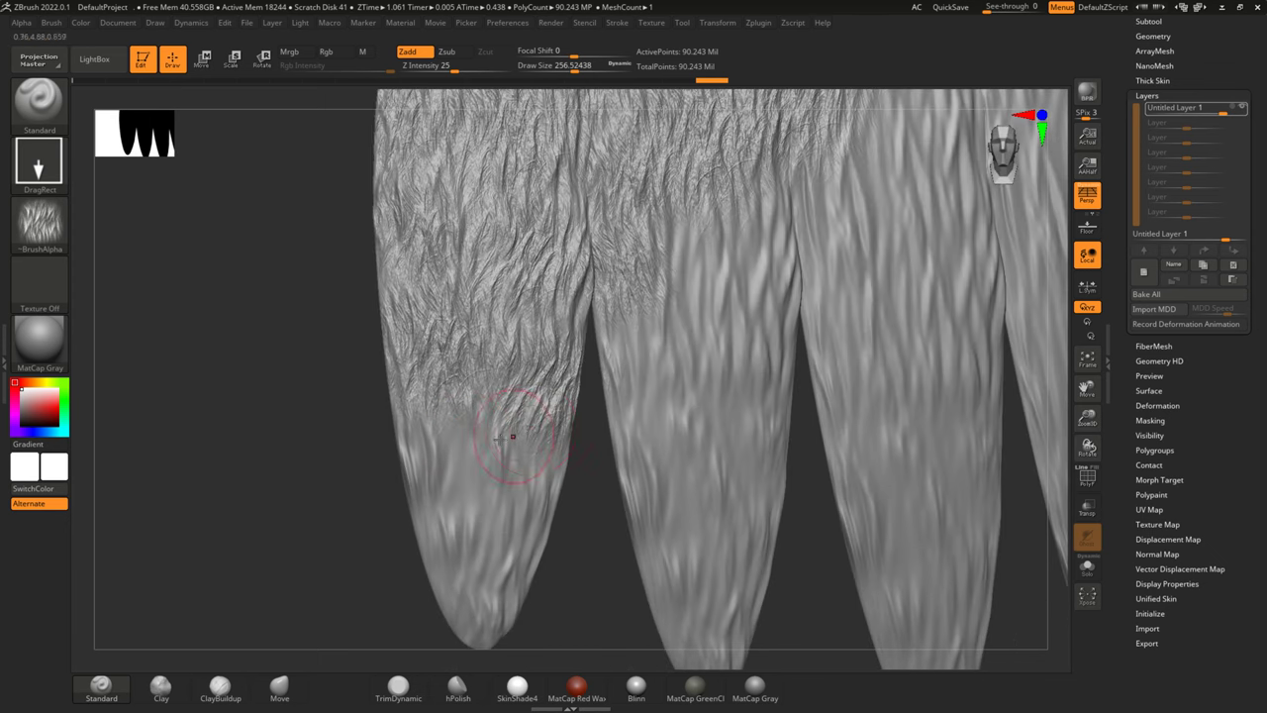
{"action": "left_click", "coordinate": [469, 532]}
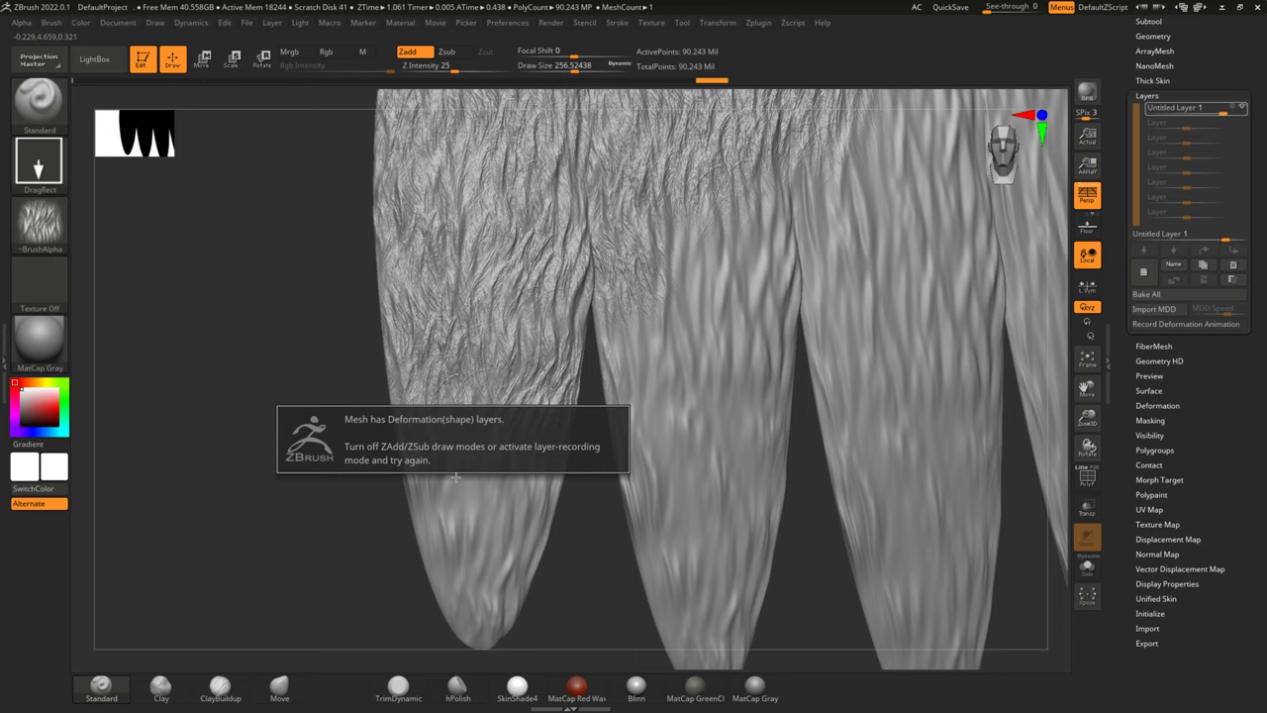
Rotate the feathers upright and undo the small fur patch on the upper-left feather.
{"action": "left_click_drag", "start_coordinate": [367, 526], "coordinate": [452, 445]}
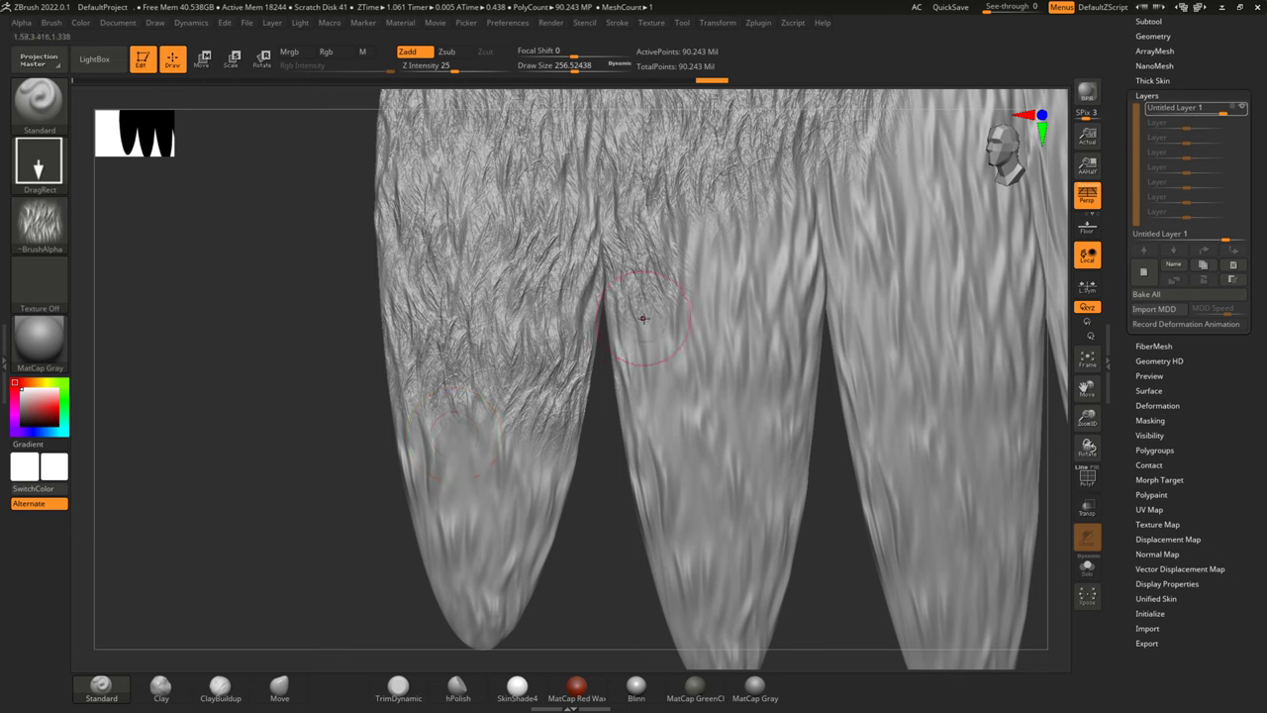
{"action": "mouse_move", "coordinate": [1225, 114]}
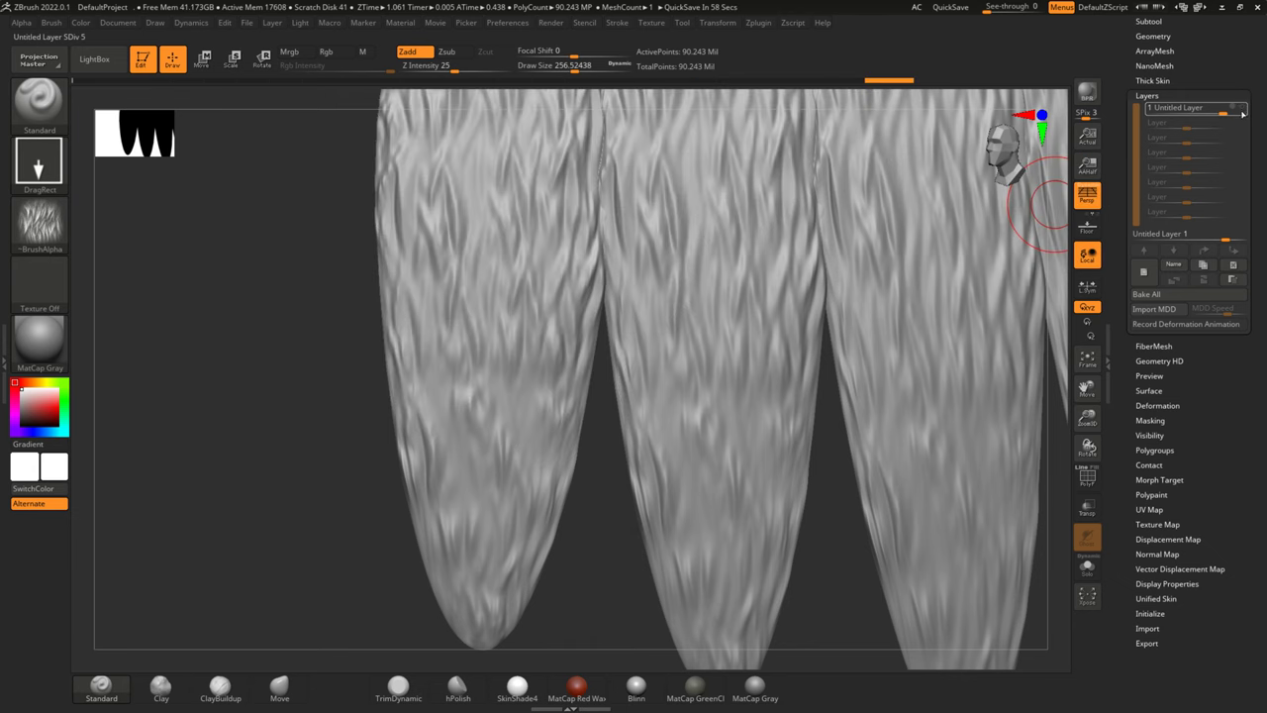
{"action": "mouse_move", "coordinate": [274, 277]}
{"action": "left_mouse_down"}
{"action": "mouse_move", "coordinate": [274, 235]}
{"action": "mouse_move", "coordinate": [377, 336]}
{"action": "mouse_move", "coordinate": [320, 264]}
{"action": "mouse_move", "coordinate": [300, 271]}
{"action": "mouse_move", "coordinate": [295, 260]}
{"action": "mouse_move", "coordinate": [395, 205]}
{"action": "mouse_move", "coordinate": [435, 213]}
{"action": "left_mouse_up"}
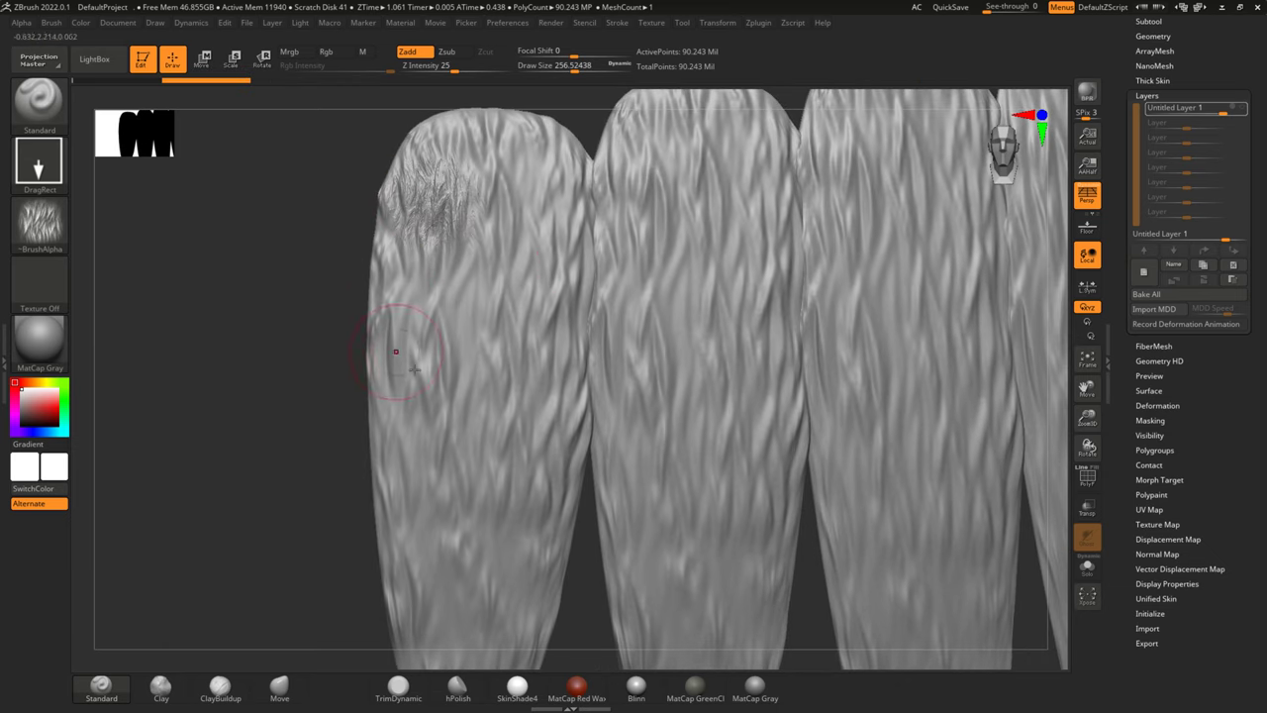
{"action": "key", "text": "ctrl"}
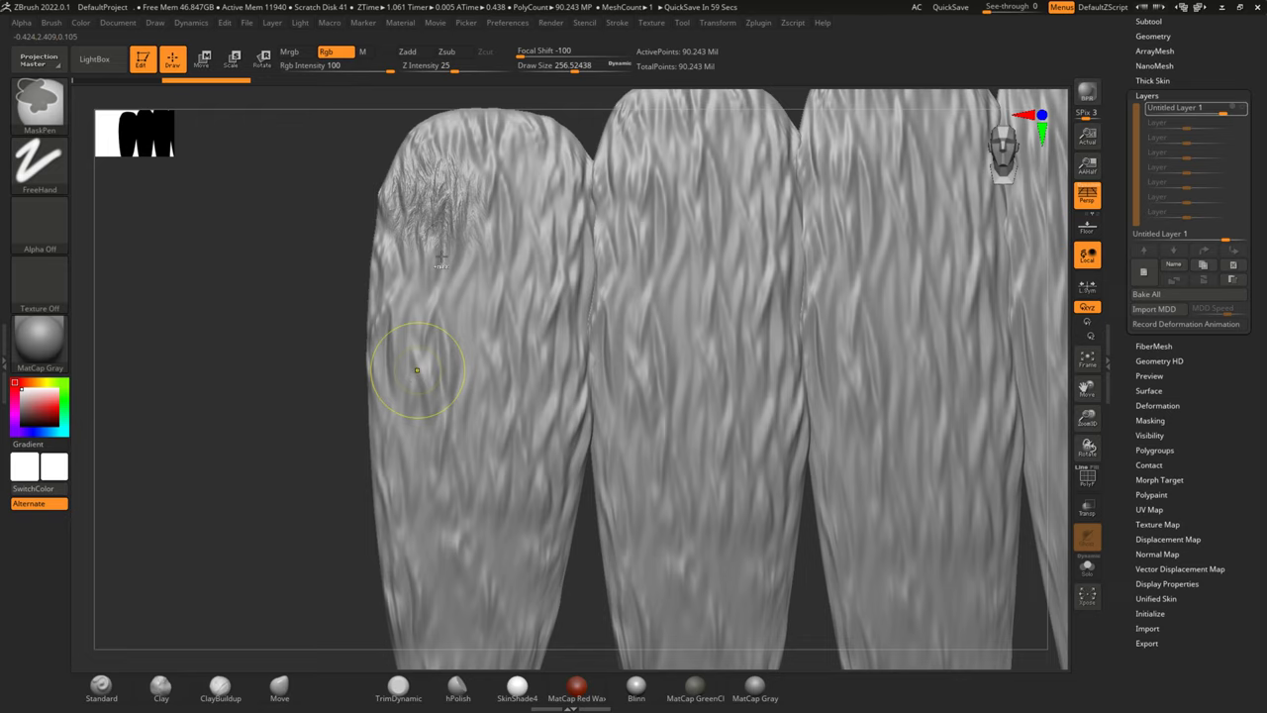
{"action": "key", "text": "ctrl+z"}
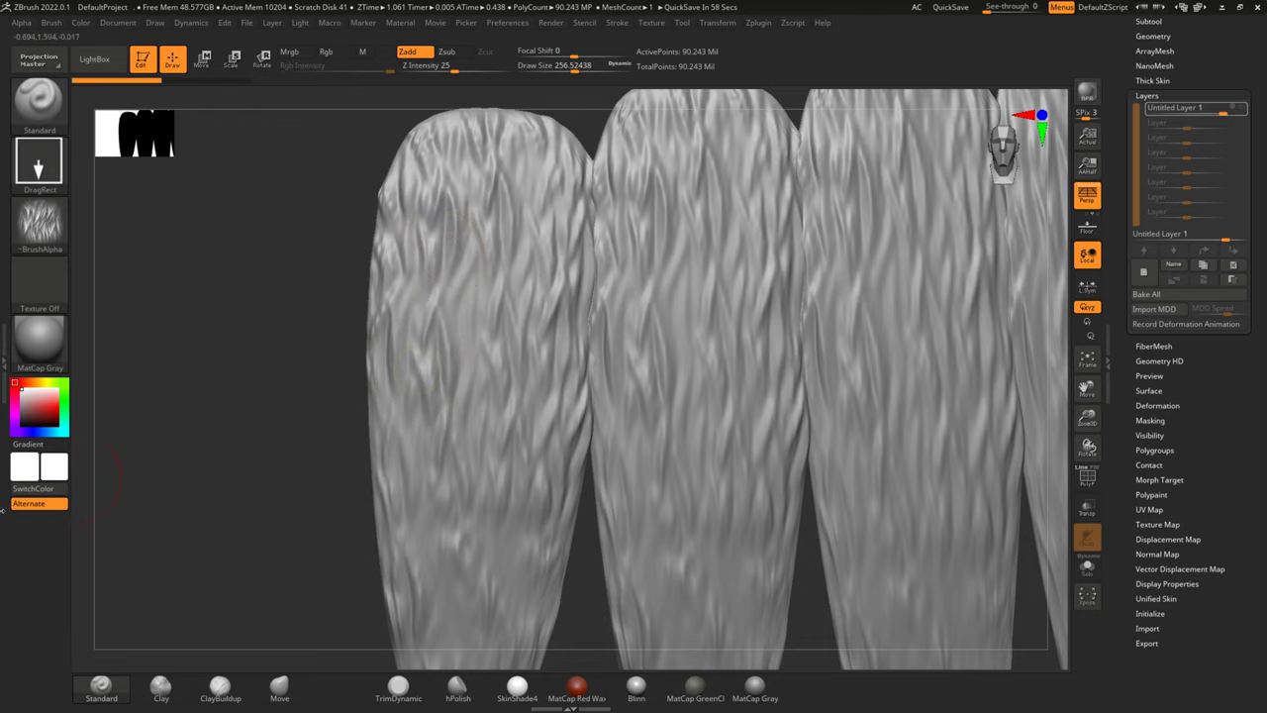
{"action": "right_click_drag", "start_coordinate": [225, 365], "coordinate": [609, 353]}
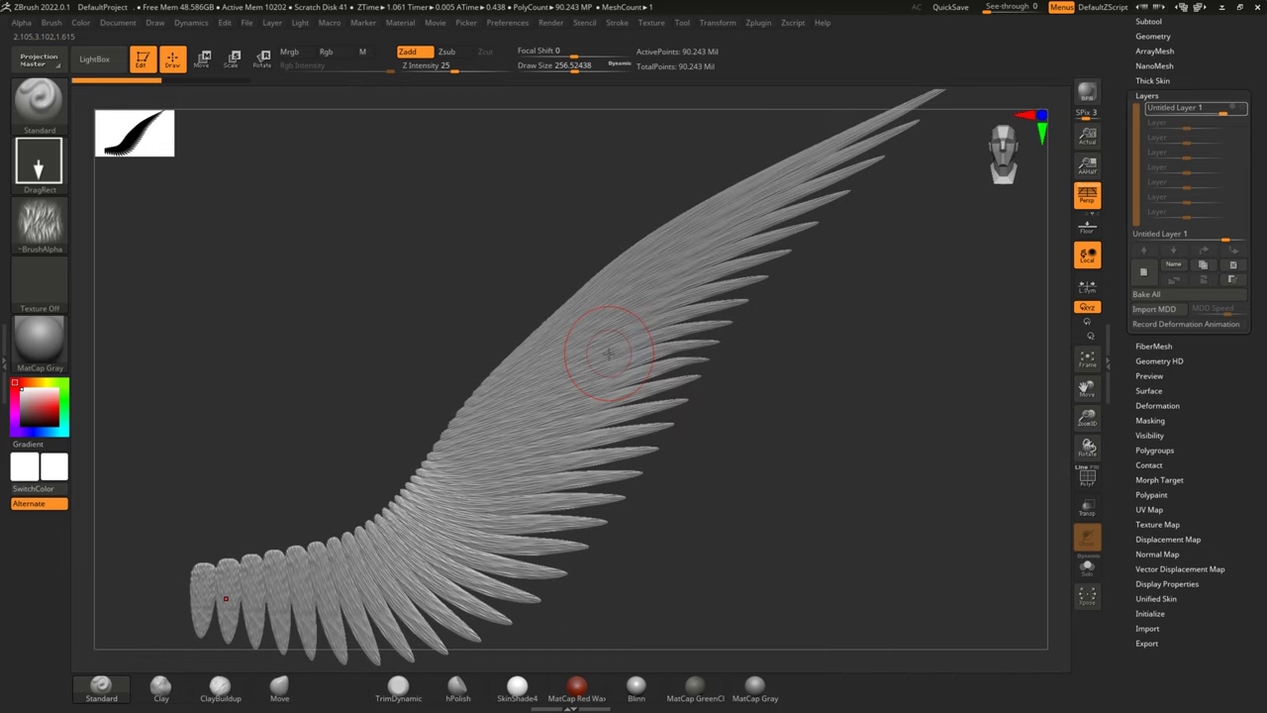
Orbit the wing from a side-on to an edge-on view to inspect the whole model.
{"action": "mouse_move", "coordinate": [919, 410]}
{"action": "left_mouse_down"}
{"action": "mouse_move", "coordinate": [858, 302]}
{"action": "mouse_move", "coordinate": [785, 317]}
{"action": "mouse_move", "coordinate": [746, 352]}
{"action": "mouse_move", "coordinate": [917, 362]}
{"action": "mouse_move", "coordinate": [836, 292]}
{"action": "mouse_move", "coordinate": [852, 283]}
{"action": "mouse_move", "coordinate": [822, 356]}
{"action": "left_mouse_up"}
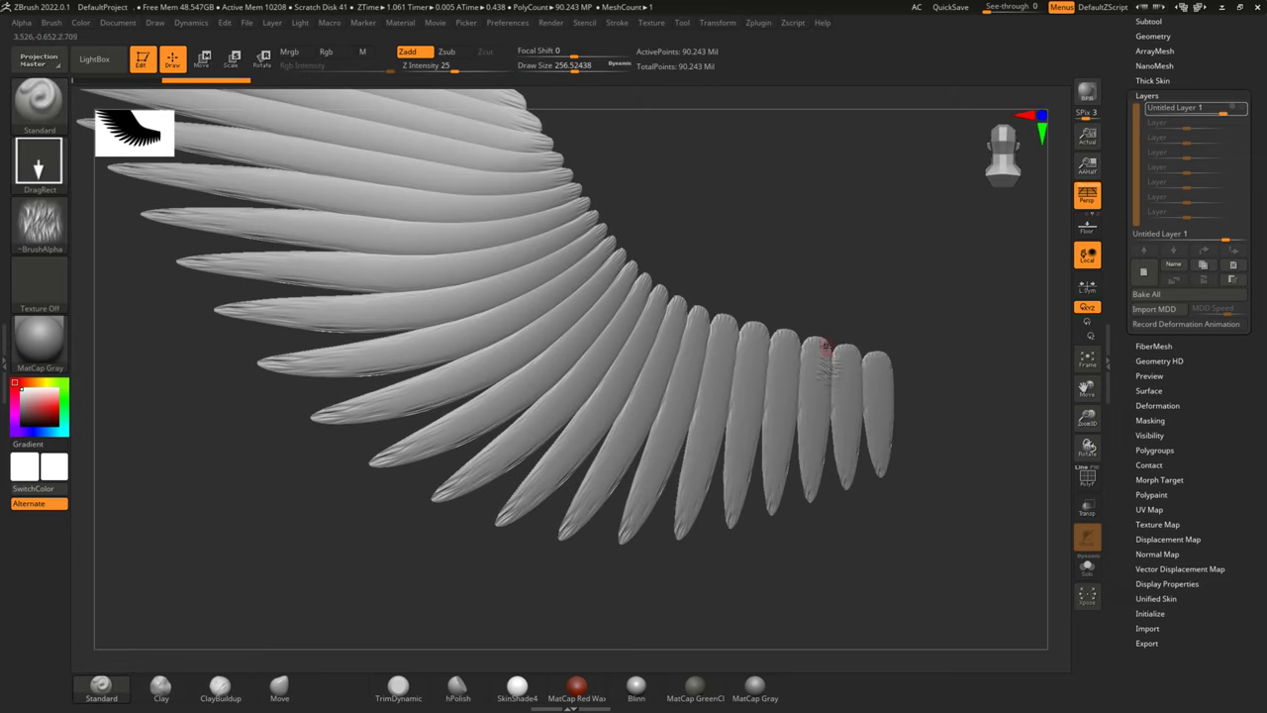
{"action": "mouse_move", "coordinate": [817, 198]}
{"action": "left_mouse_down", "text": "shift"}
{"action": "mouse_move", "coordinate": [704, 221]}
{"action": "mouse_move", "coordinate": [792, 425]}
{"action": "left_mouse_up", "text": "shift"}
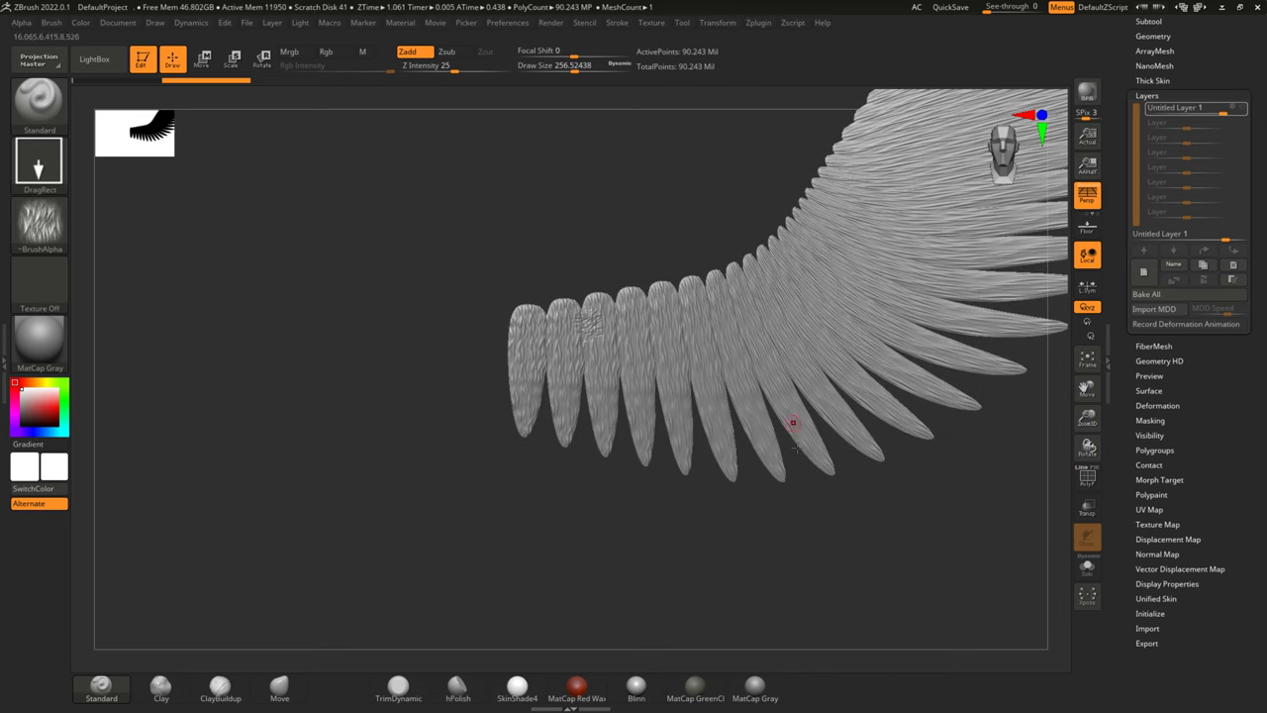
{"action": "mouse_move", "coordinate": [791, 560]}
{"action": "left_mouse_down"}
{"action": "mouse_move", "coordinate": [840, 549]}
{"action": "mouse_move", "coordinate": [812, 504]}
{"action": "mouse_move", "coordinate": [819, 375]}
{"action": "left_mouse_up"}
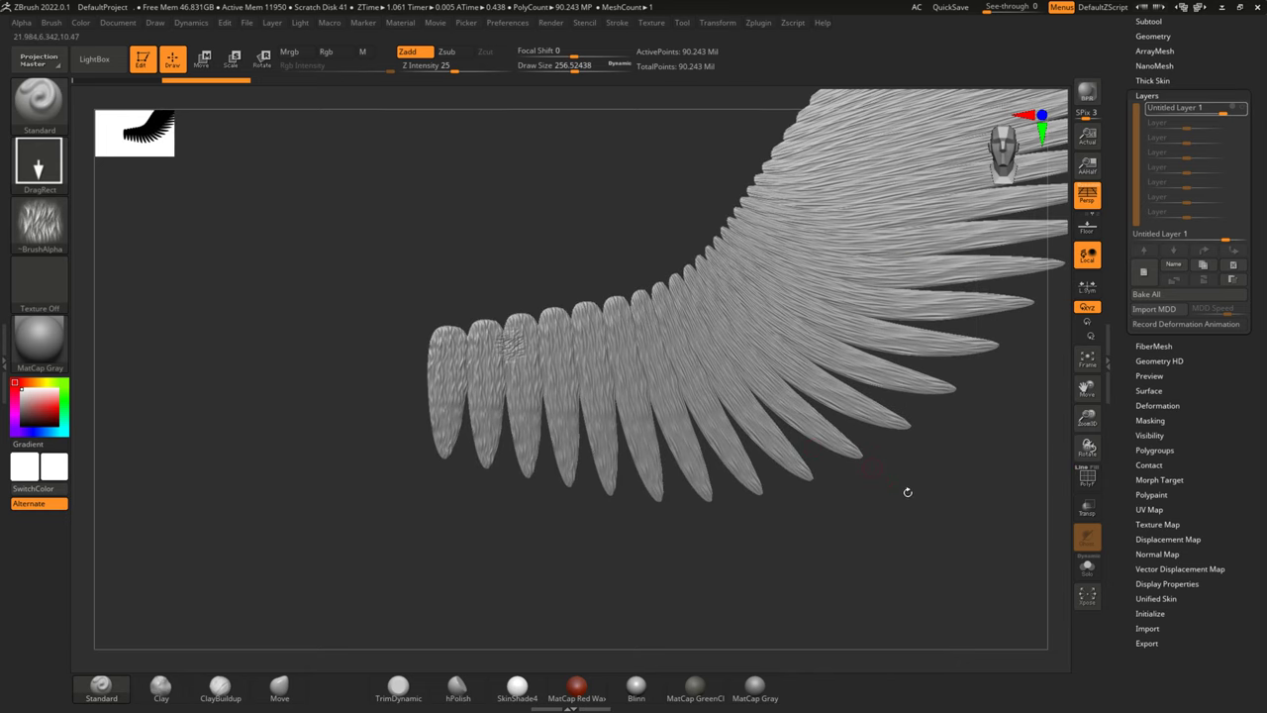
{"action": "left_click_drag", "start_coordinate": [908, 492], "coordinate": [888, 511]}
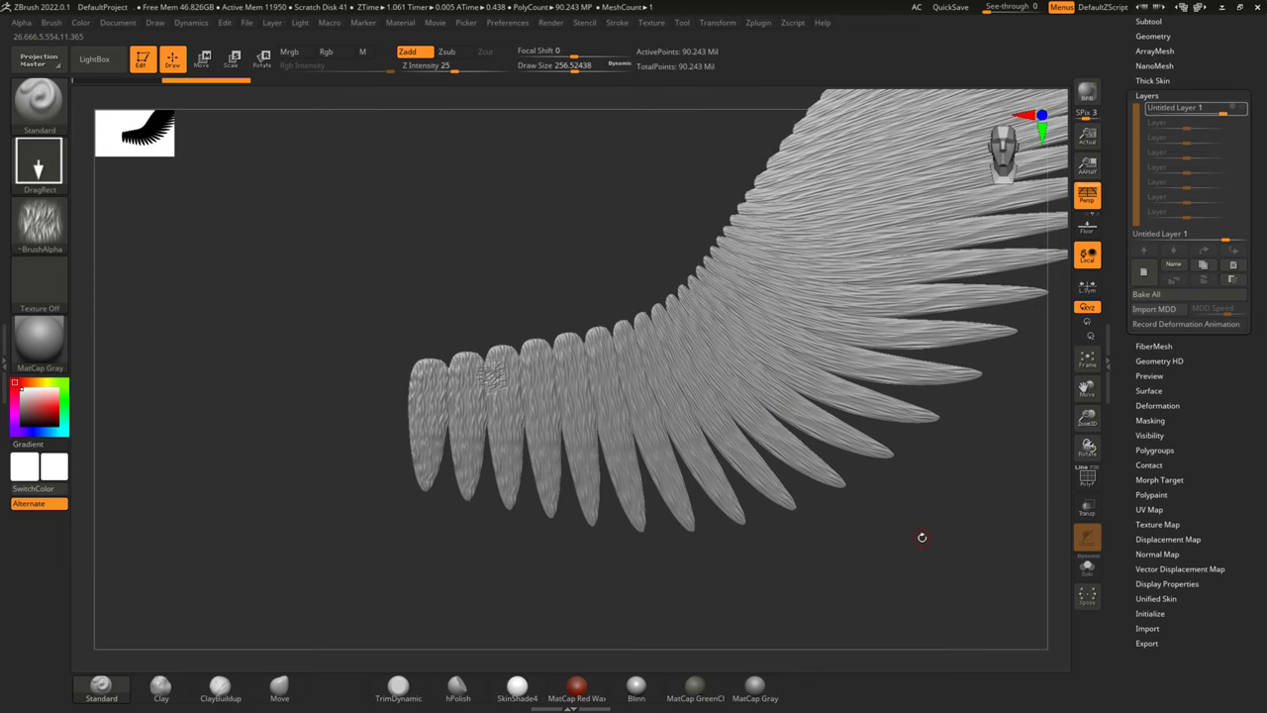
{"action": "key", "text": "shift"}
{"action": "key", "text": "ctrl"}
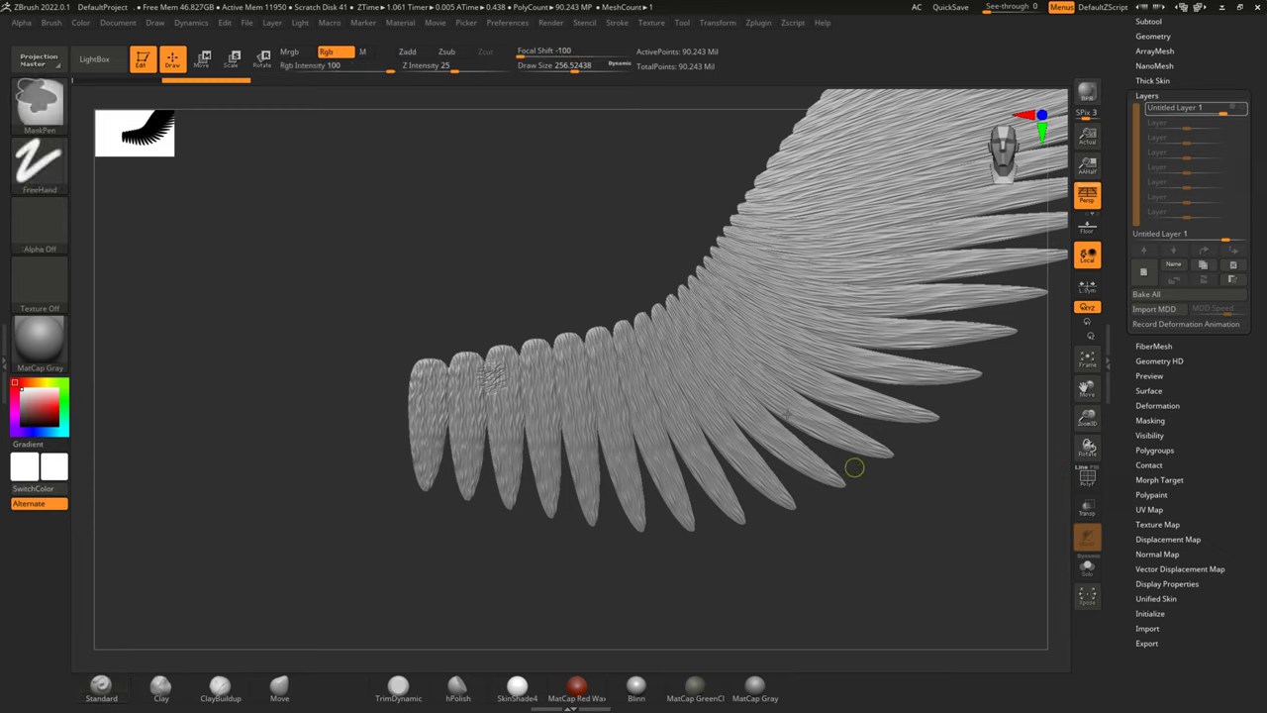
{"action": "mouse_move", "coordinate": [973, 544]}
{"action": "left_mouse_down"}
{"action": "mouse_move", "coordinate": [936, 516]}
{"action": "mouse_move", "coordinate": [790, 209]}
{"action": "left_mouse_up"}
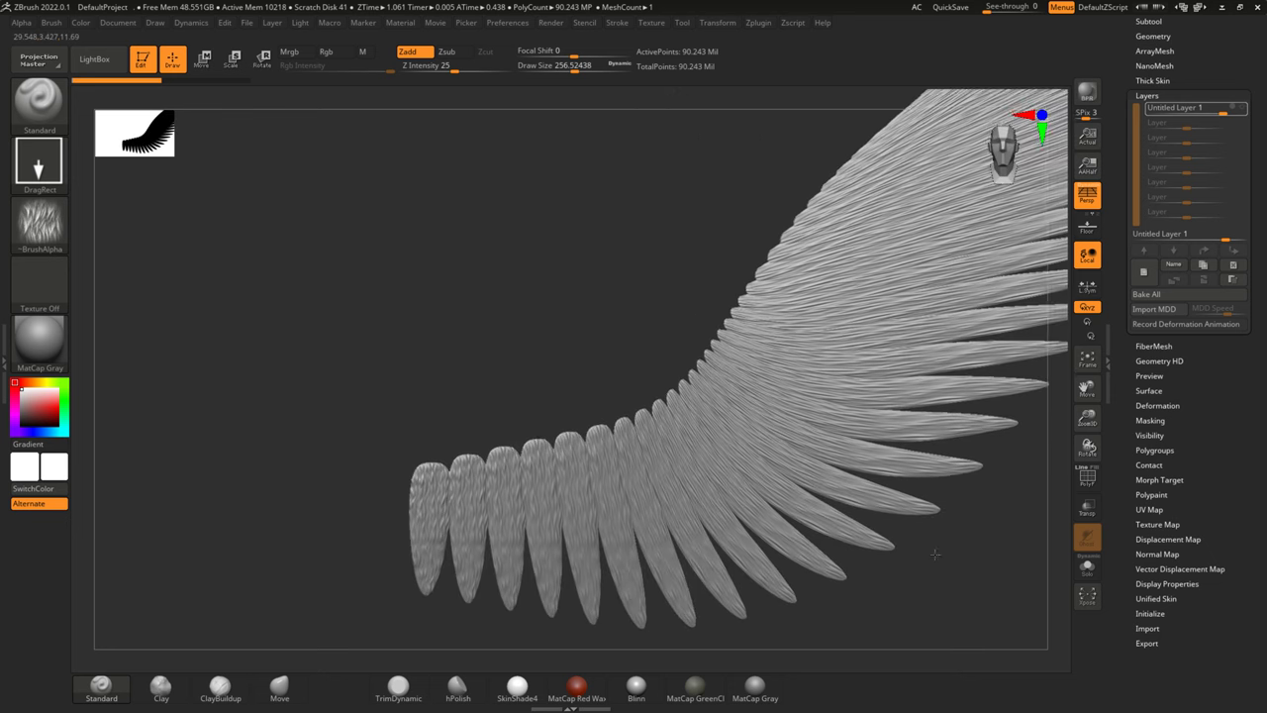